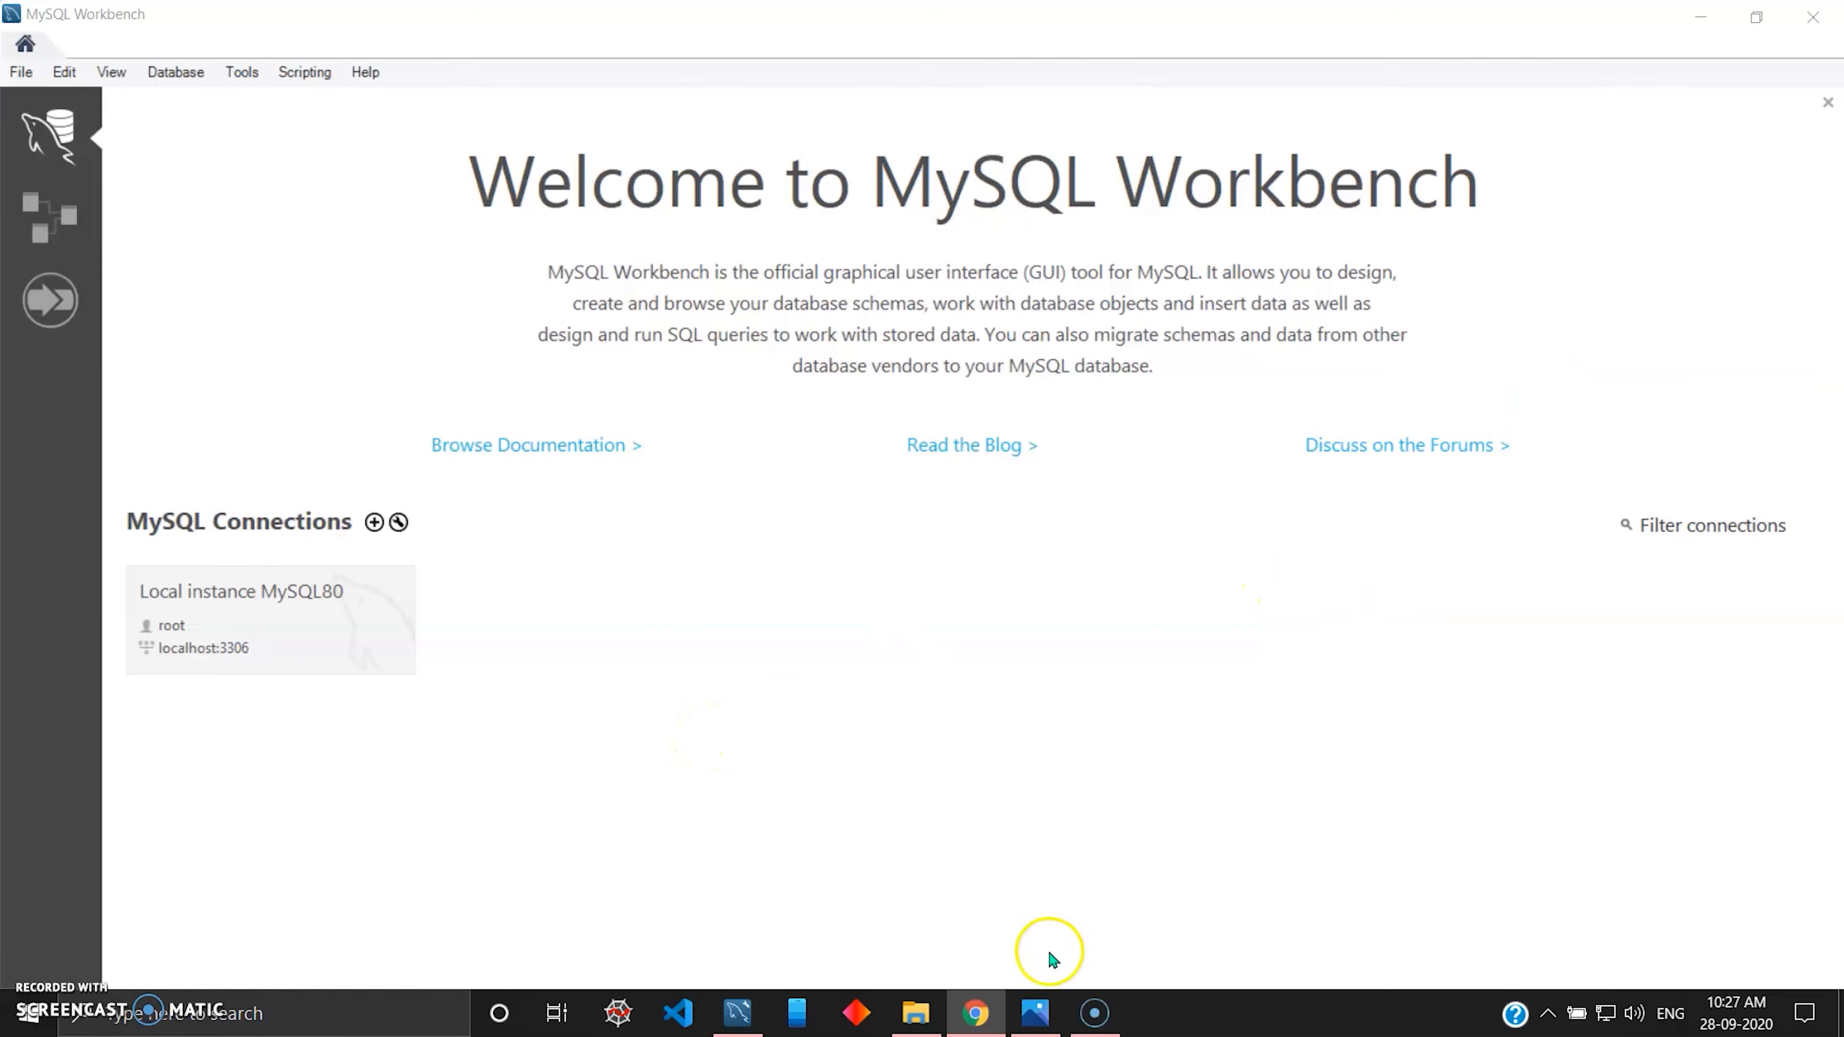
Examine the sample movie and TV database diagram XZROF.png in Photos at a larger zoom.
left_click_drag(1843, 349, 927, 223)
left_click(1251, 221)
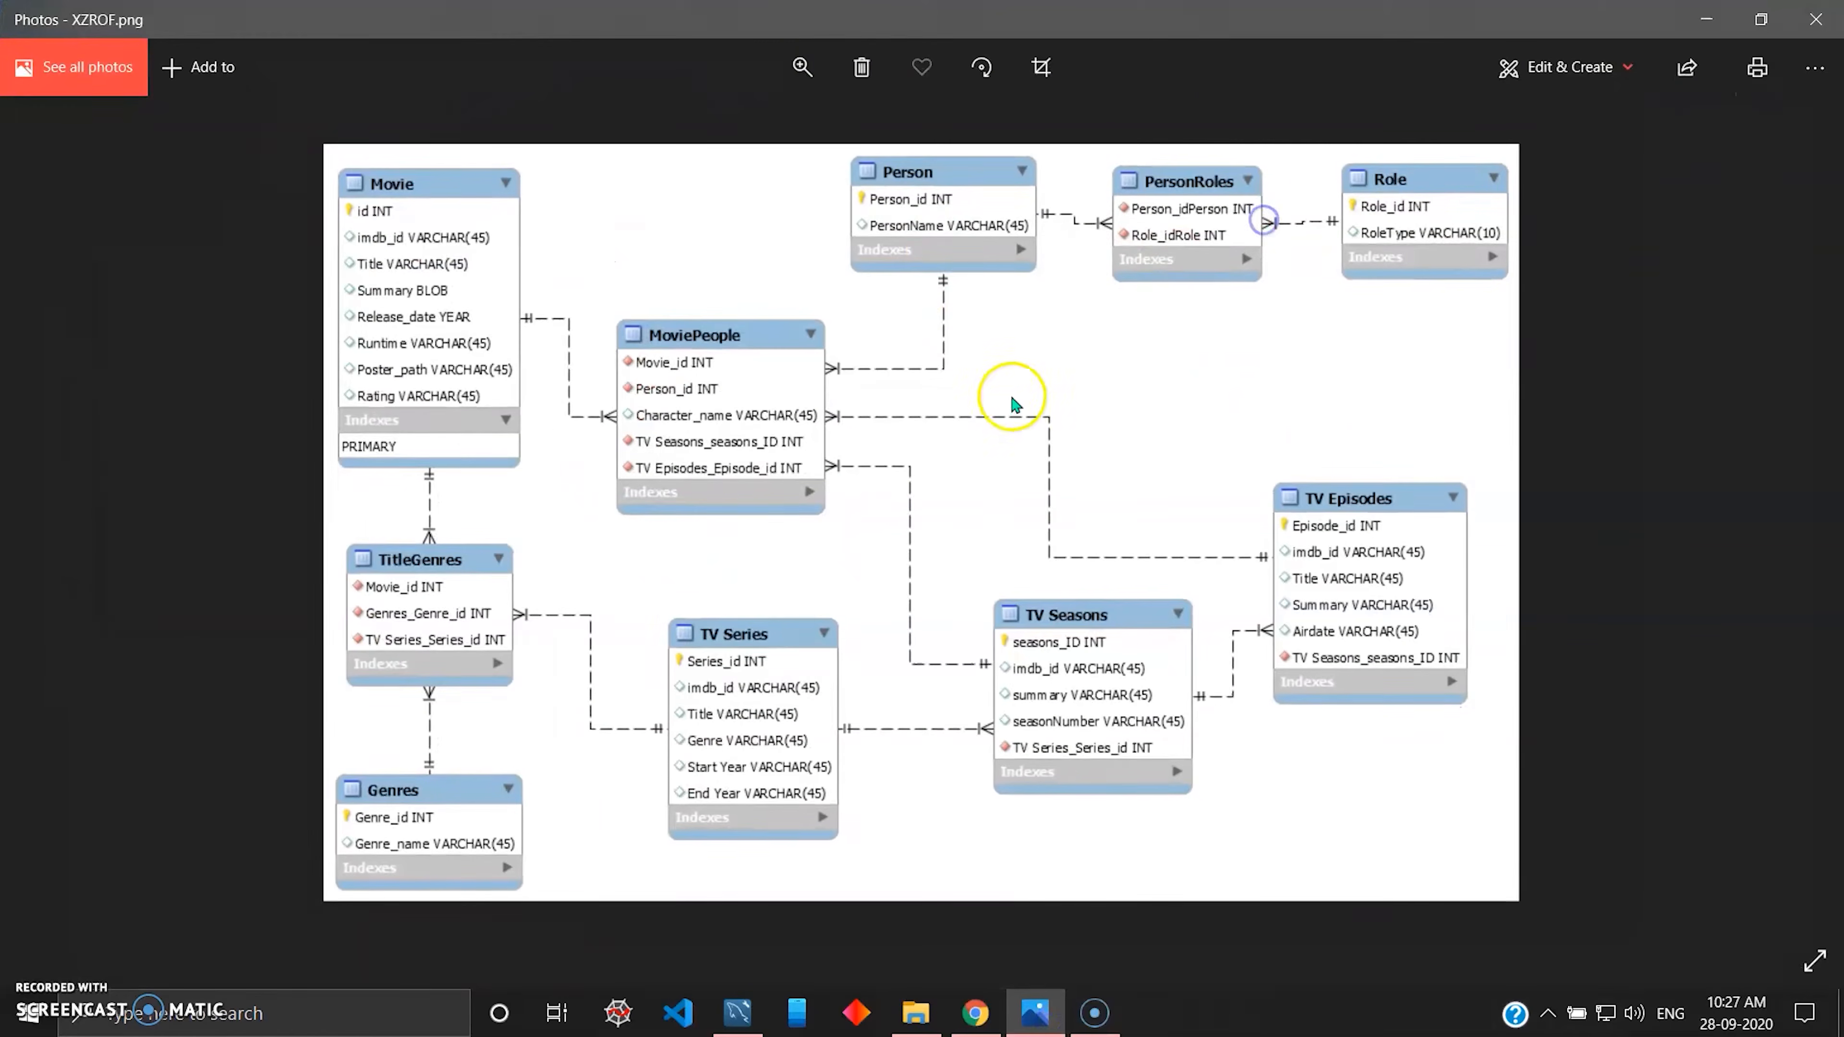
left_click(803, 65)
left_click_drag(690, 130, 708, 132)
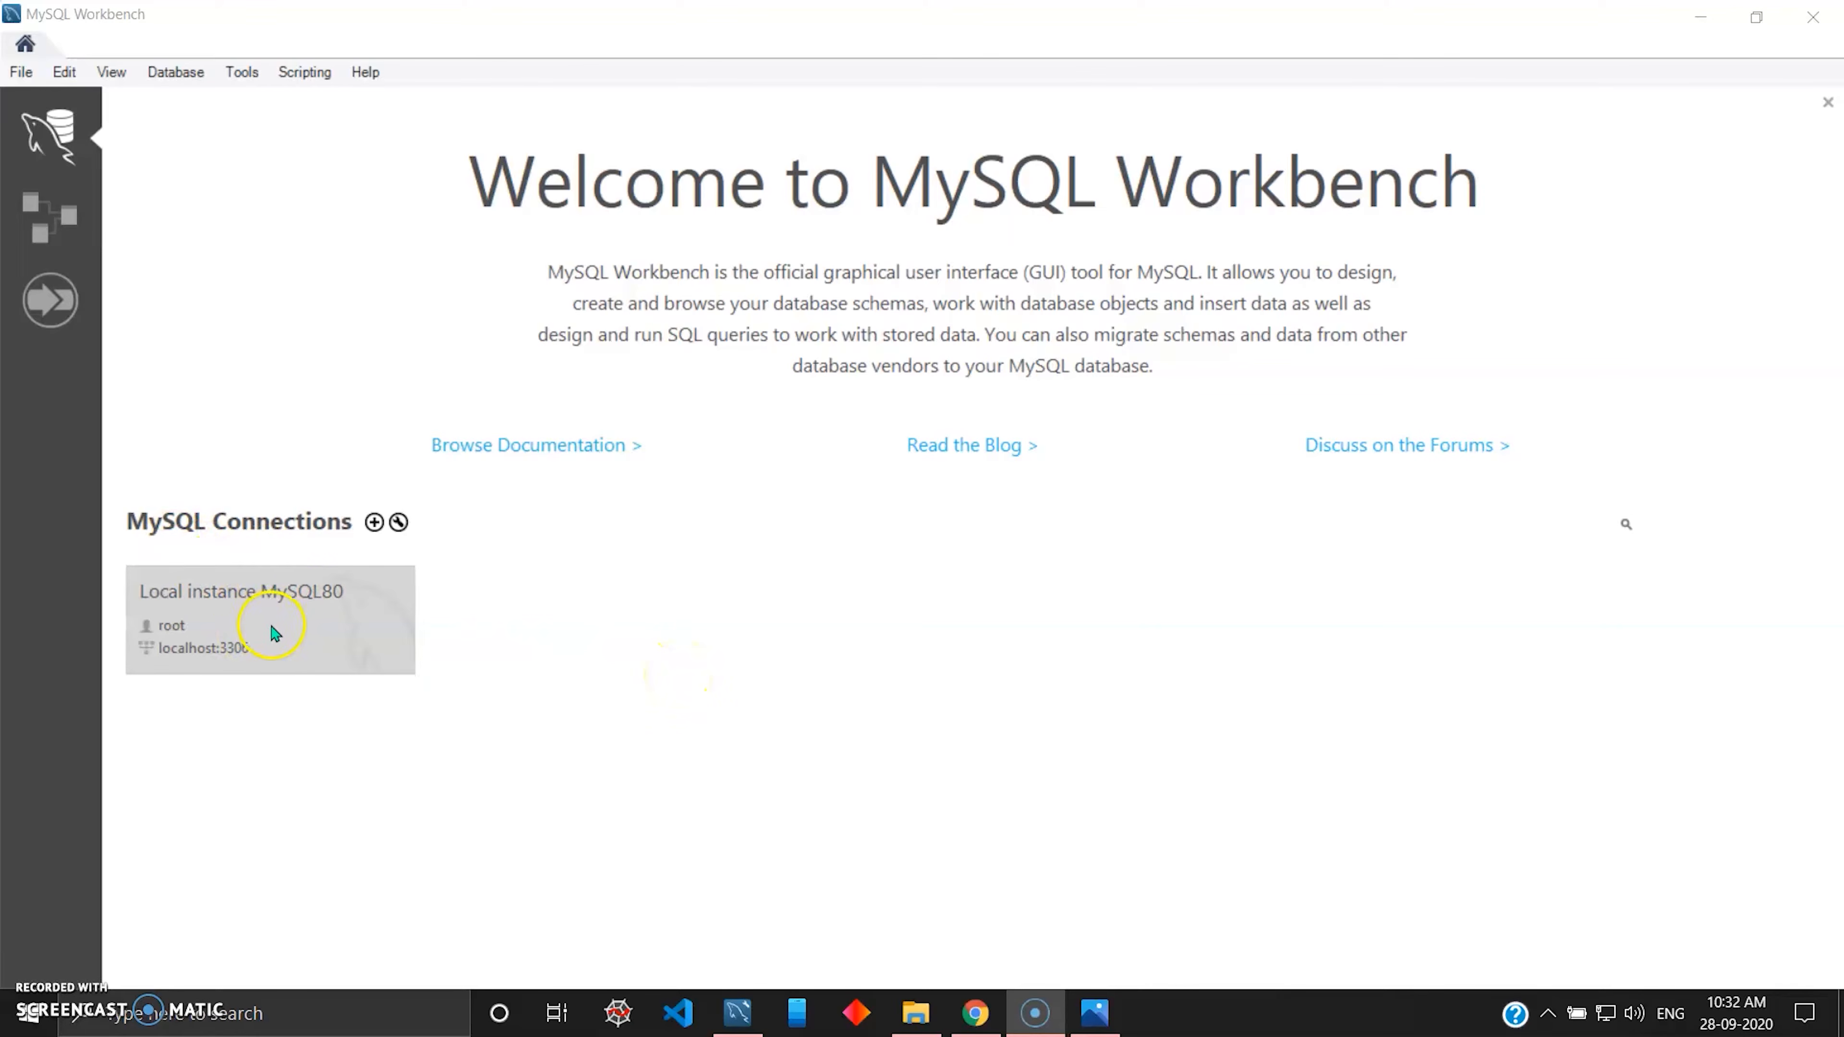
left_click(374, 522)
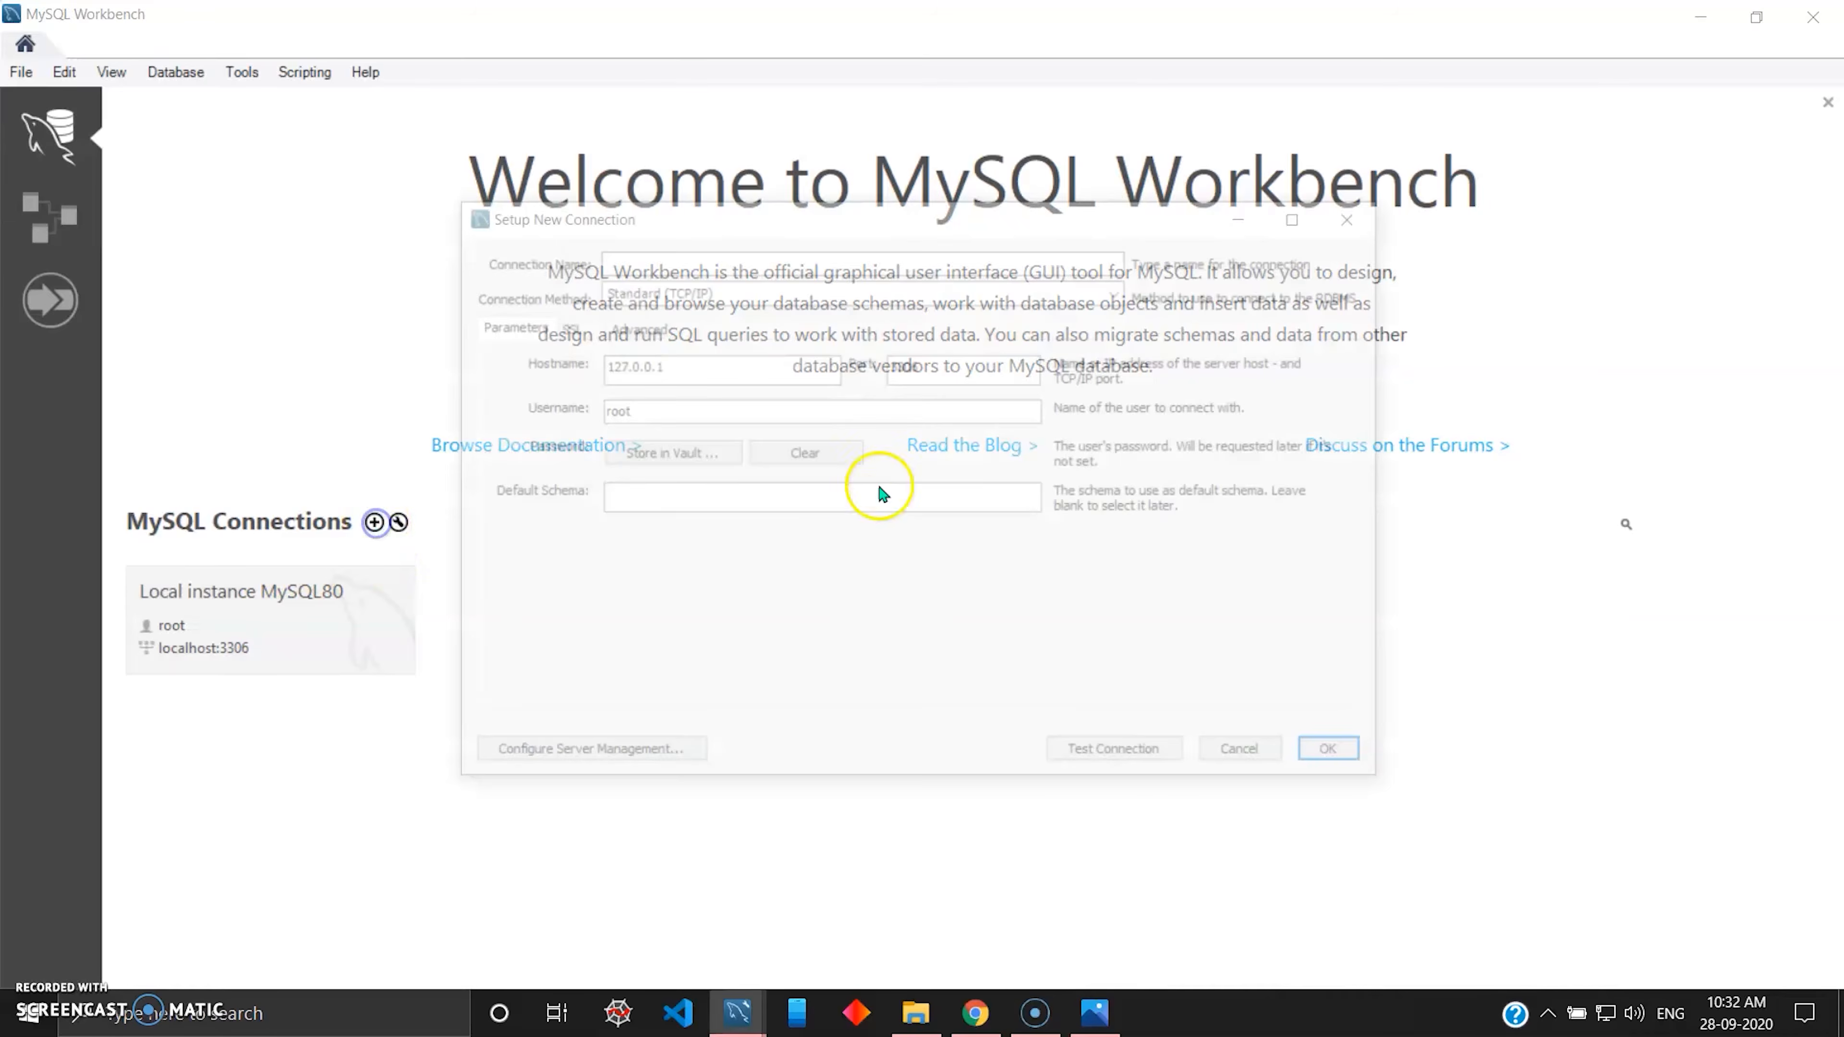
left_click_drag(864, 258, 825, 267)
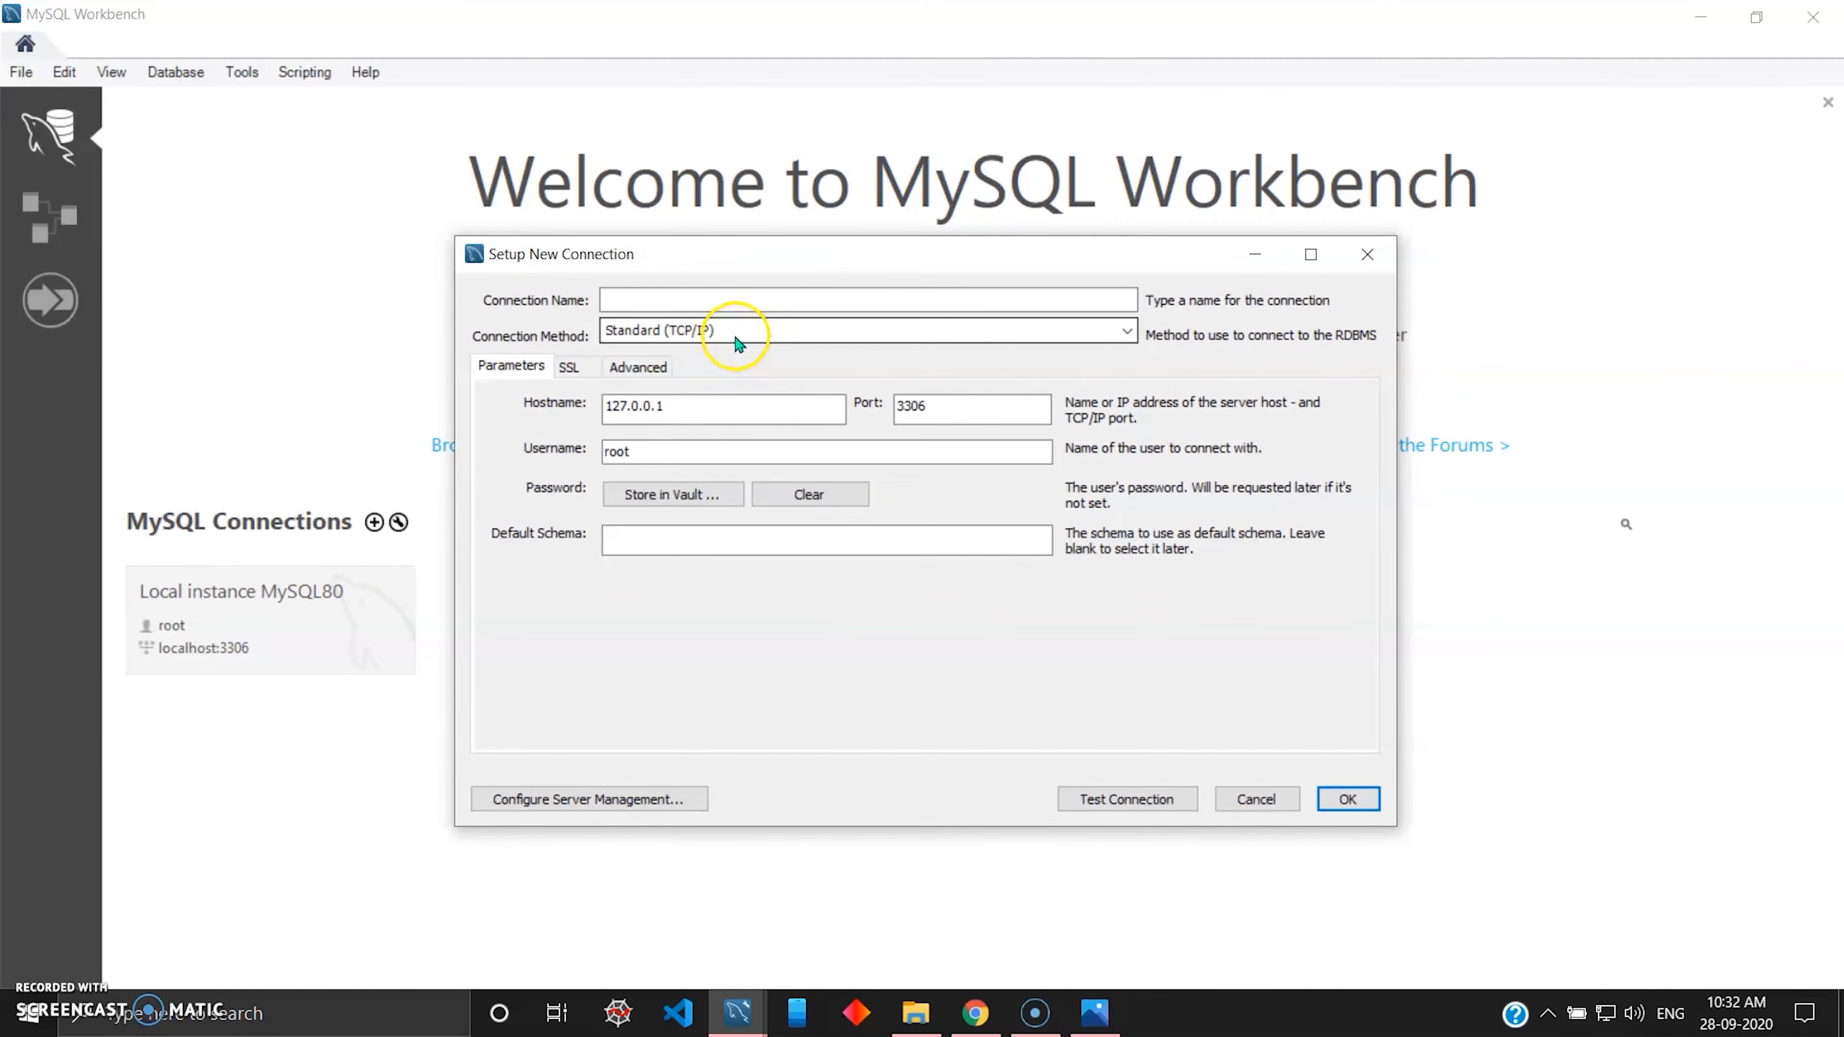
left_click(964, 404)
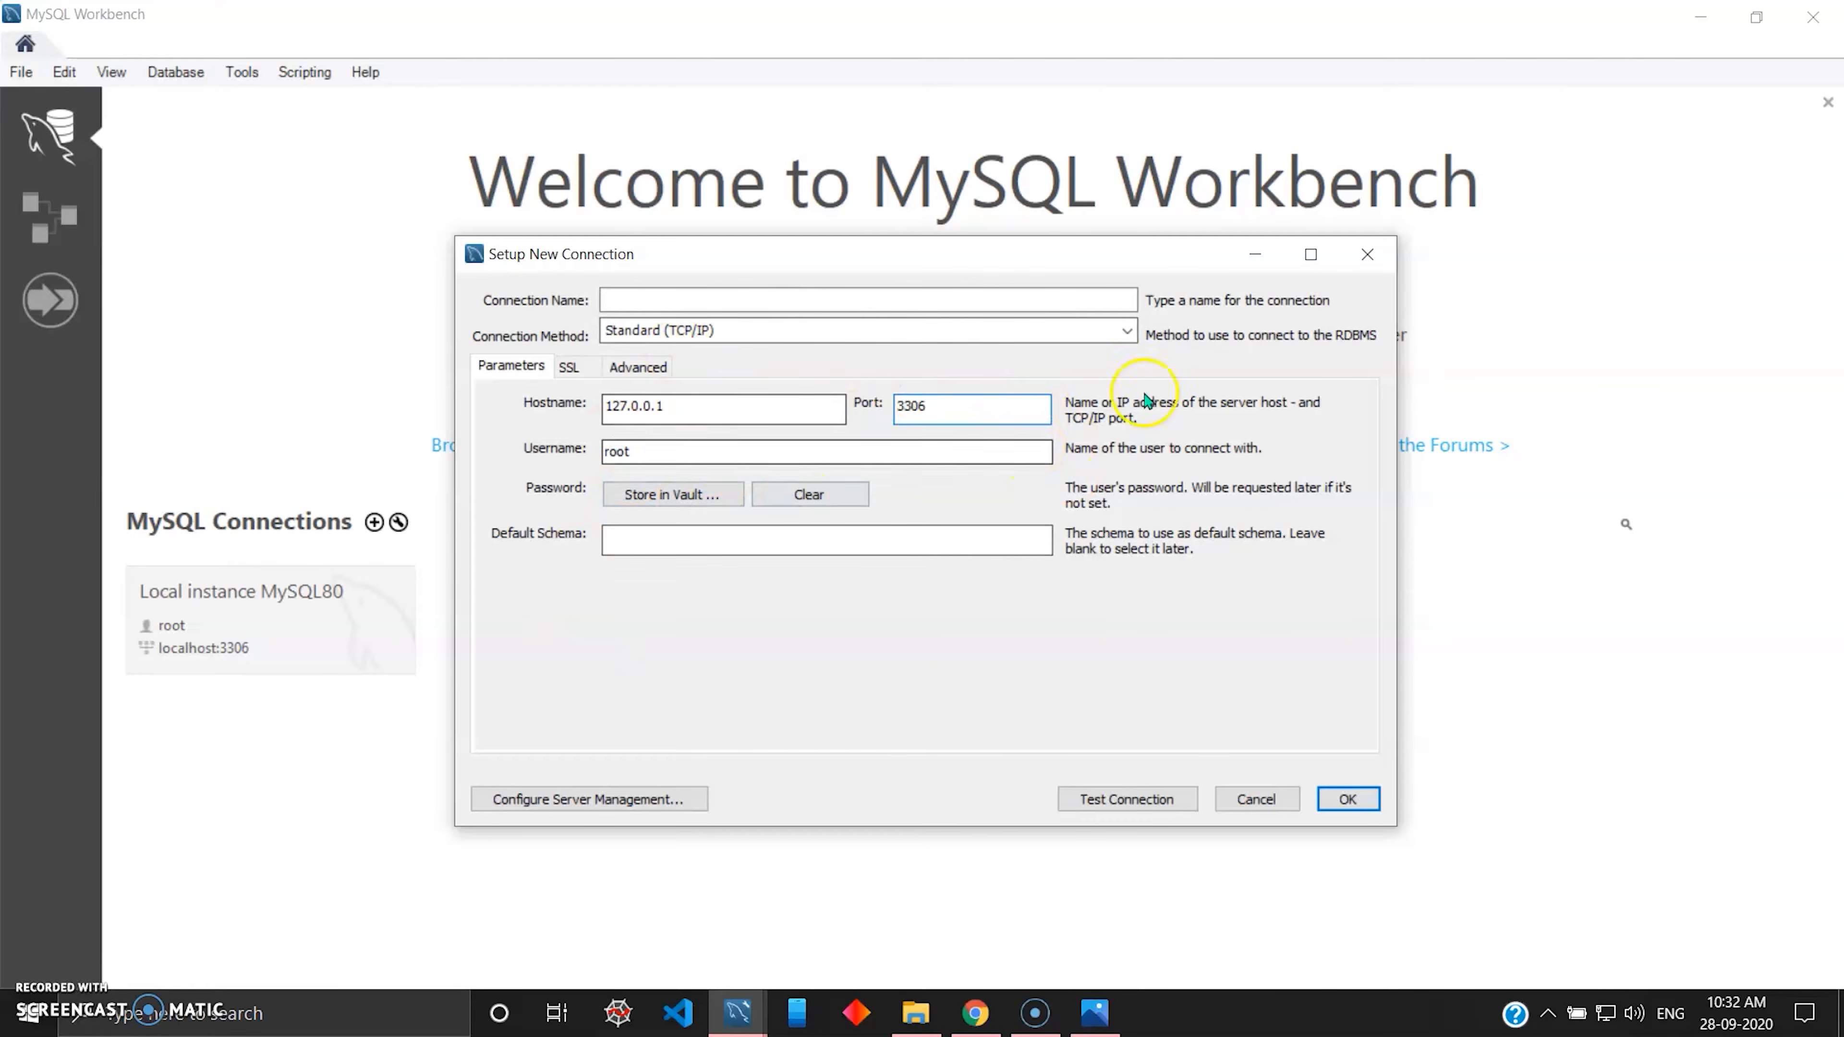
left_click(1367, 254)
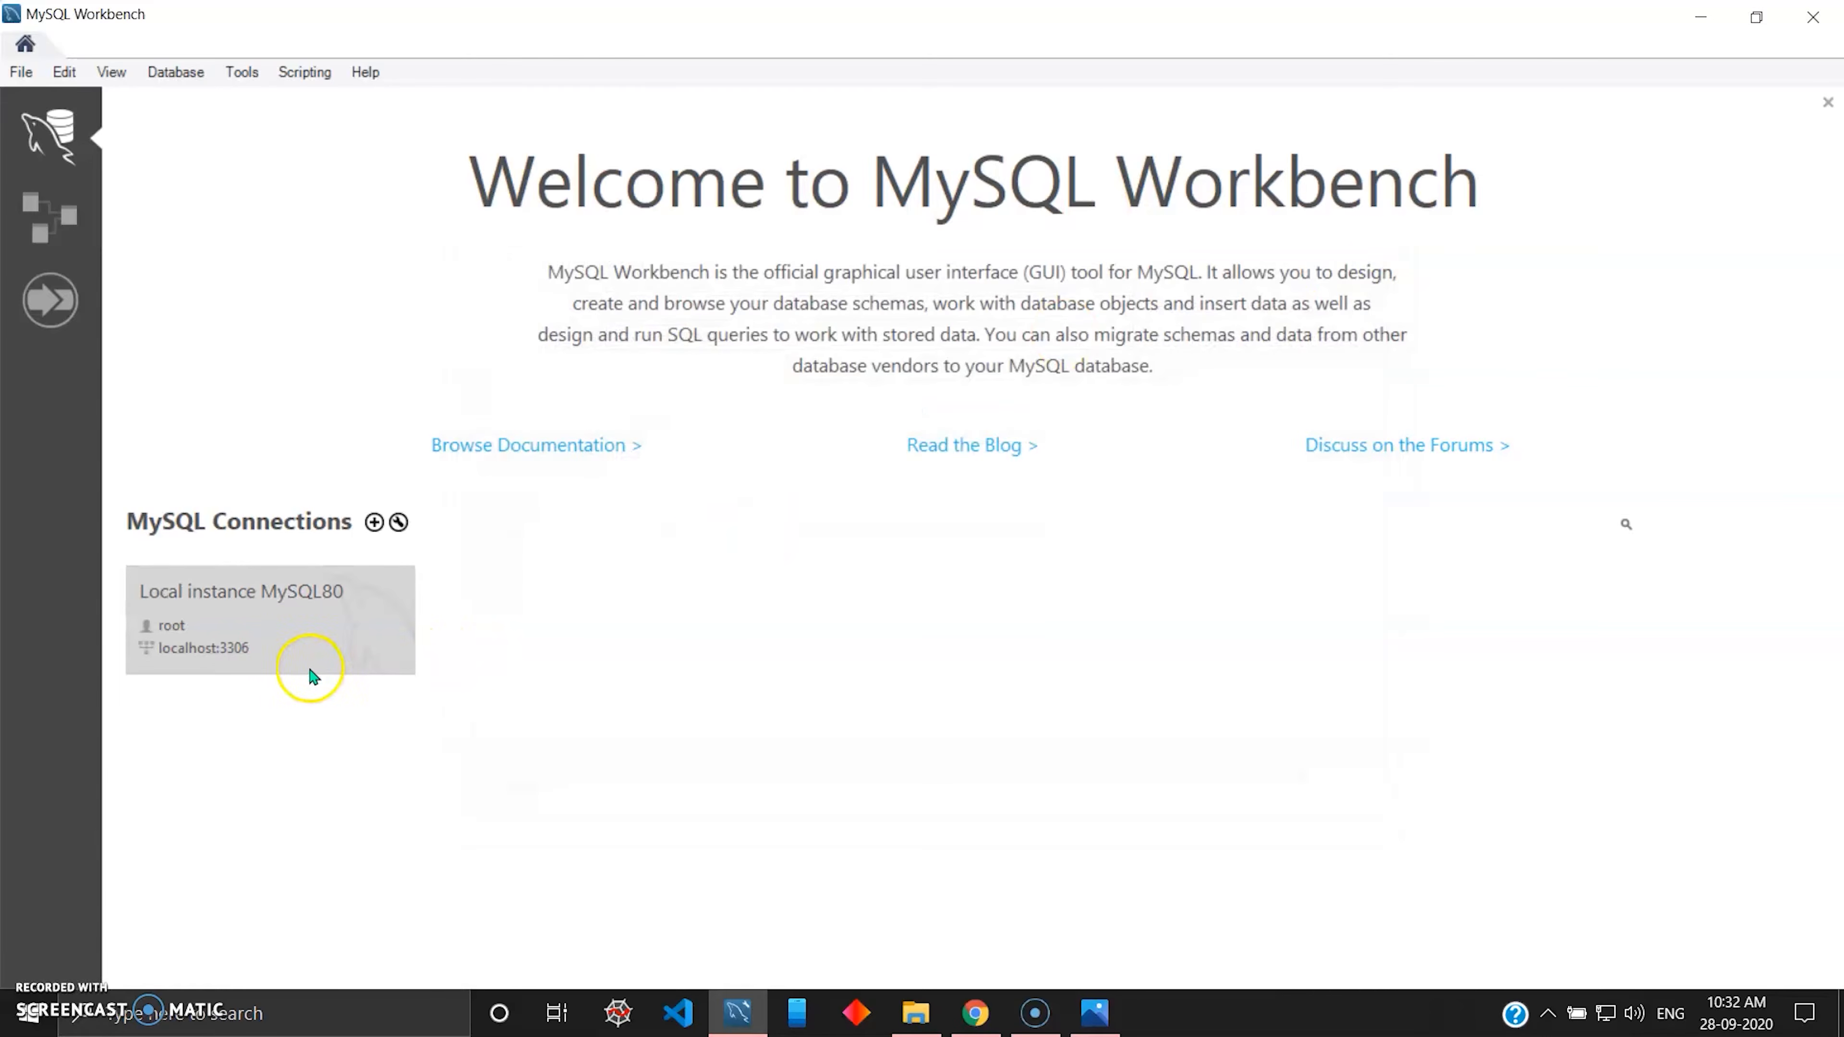
Open the Local instance MySQL80 connection and create a new model.
left_click(236, 492)
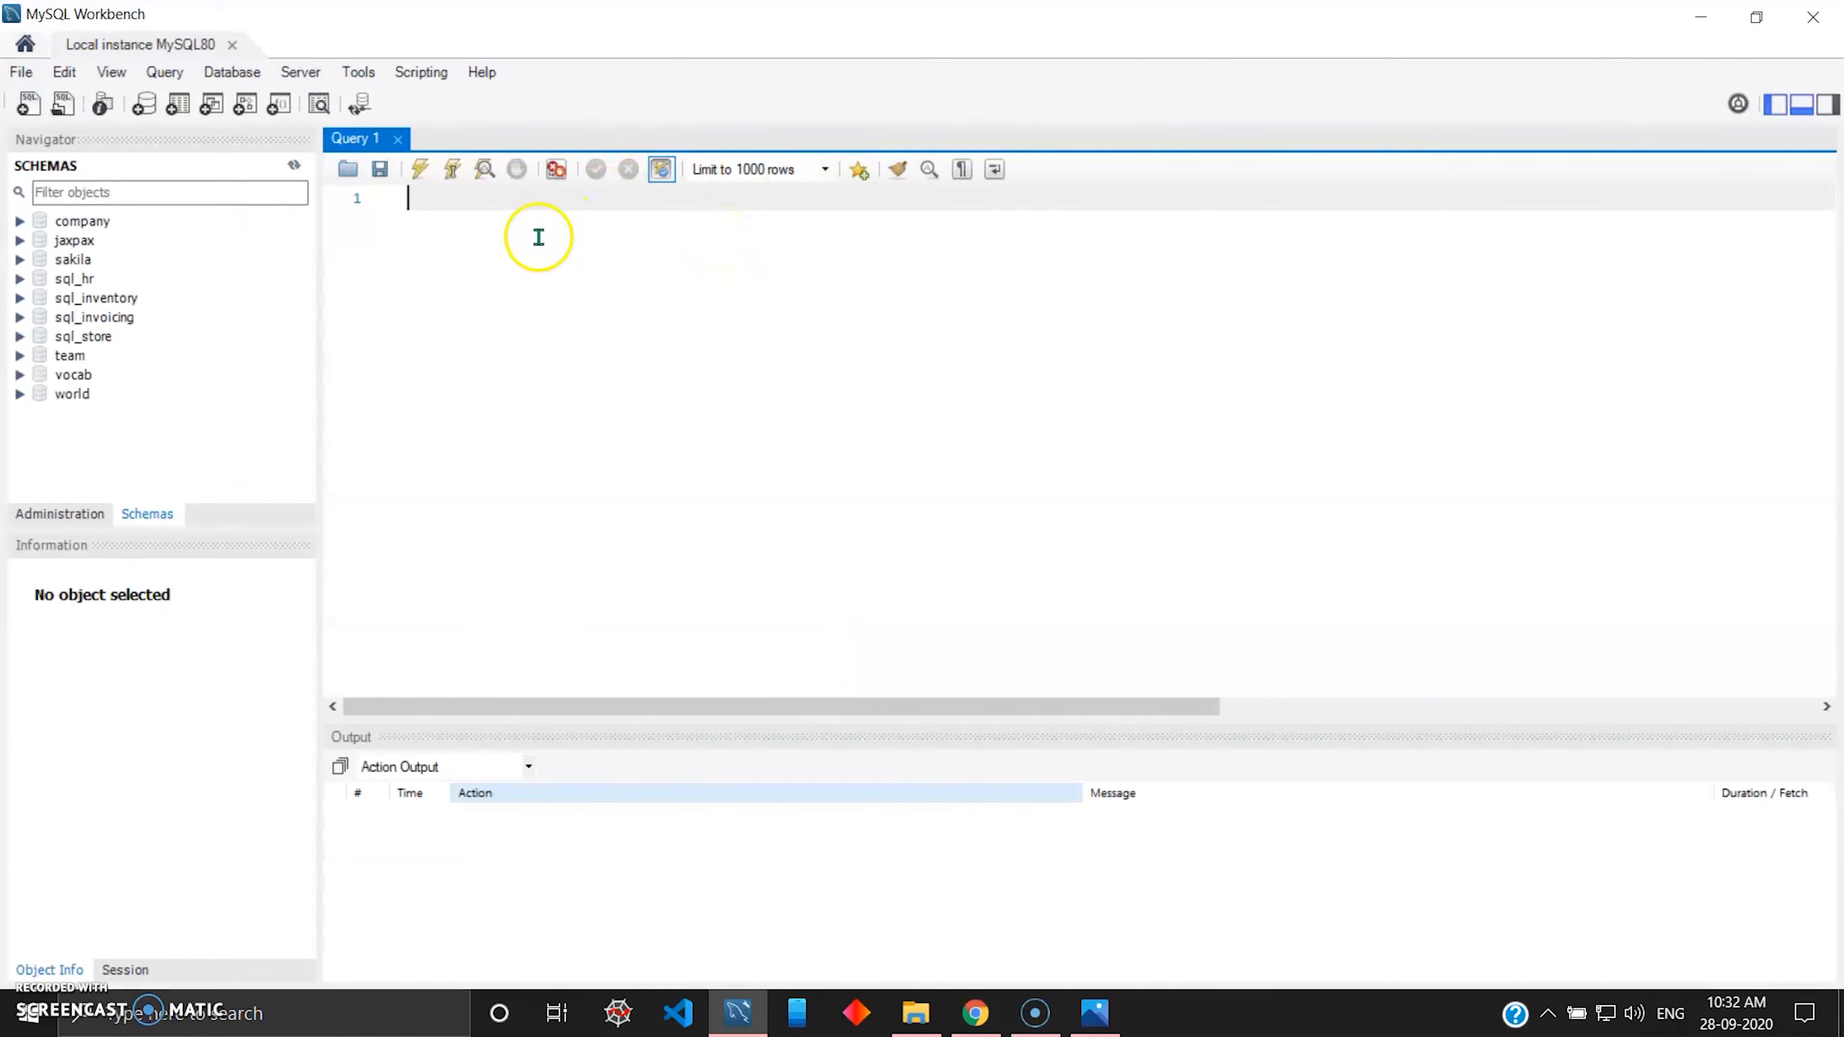
left_click(447, 201)
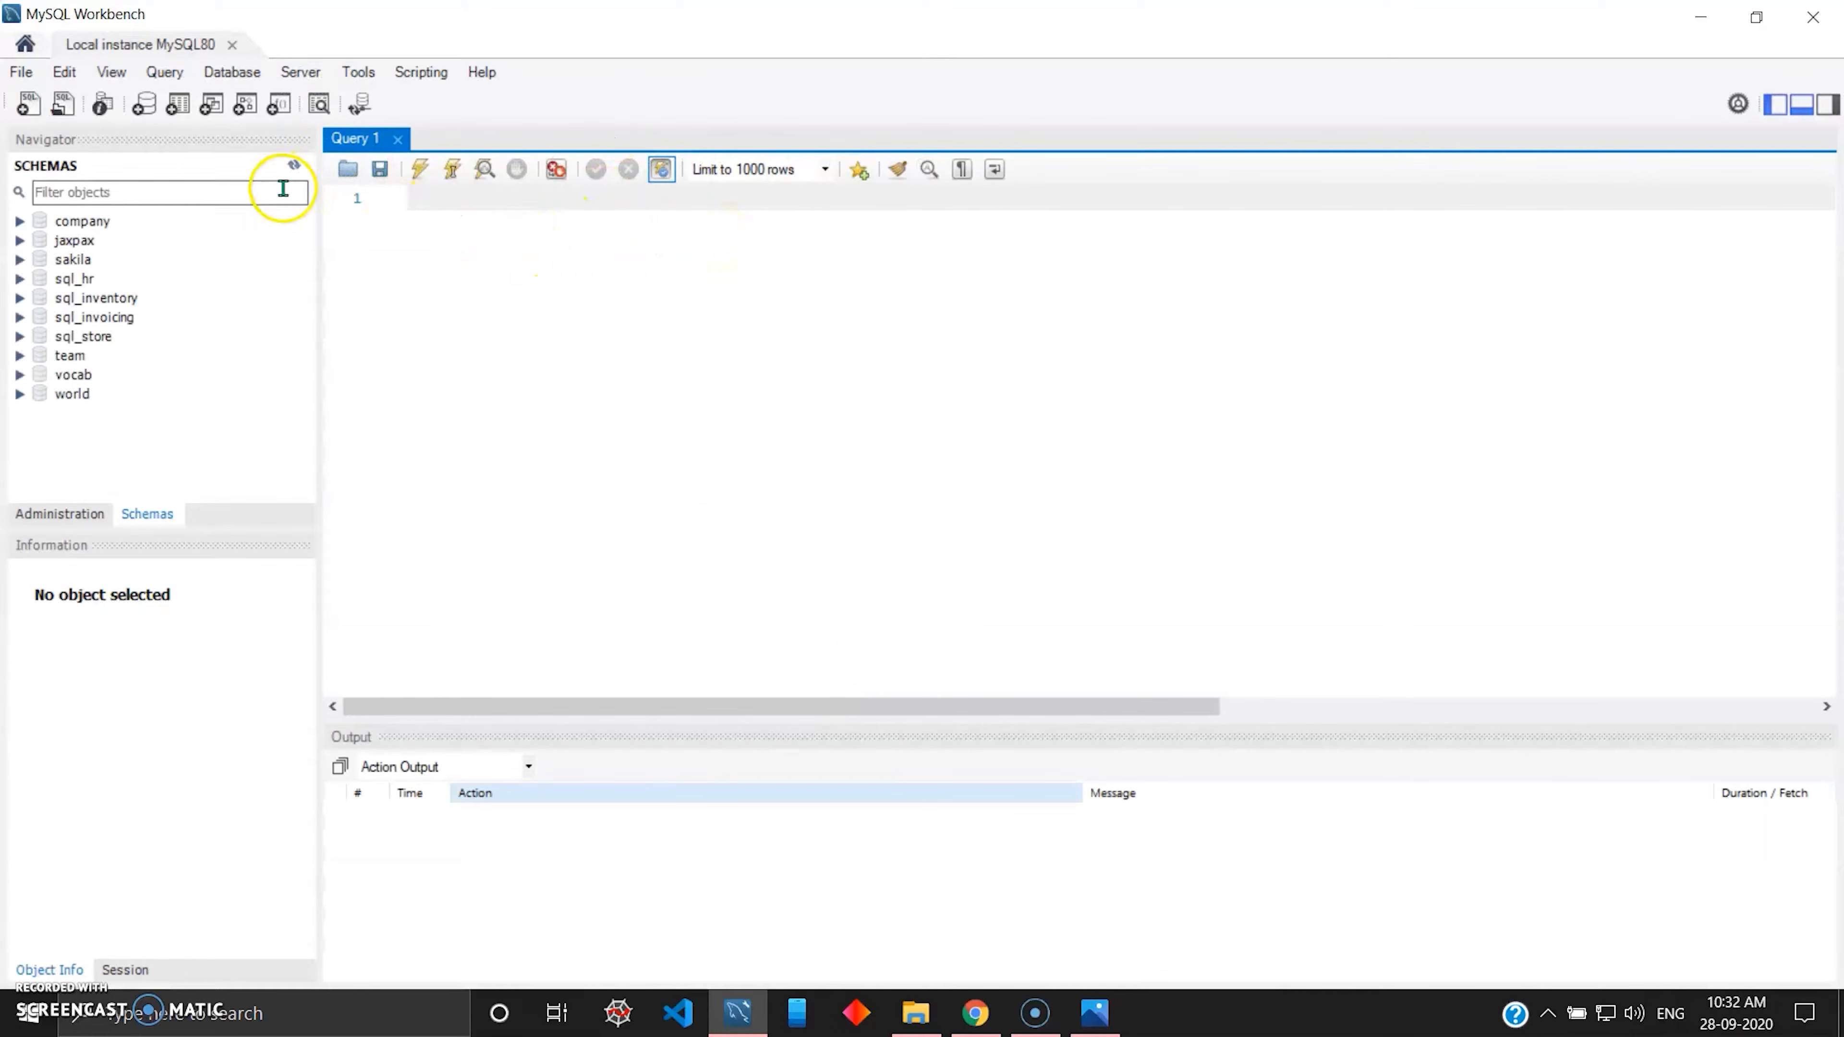
left_click(22, 72)
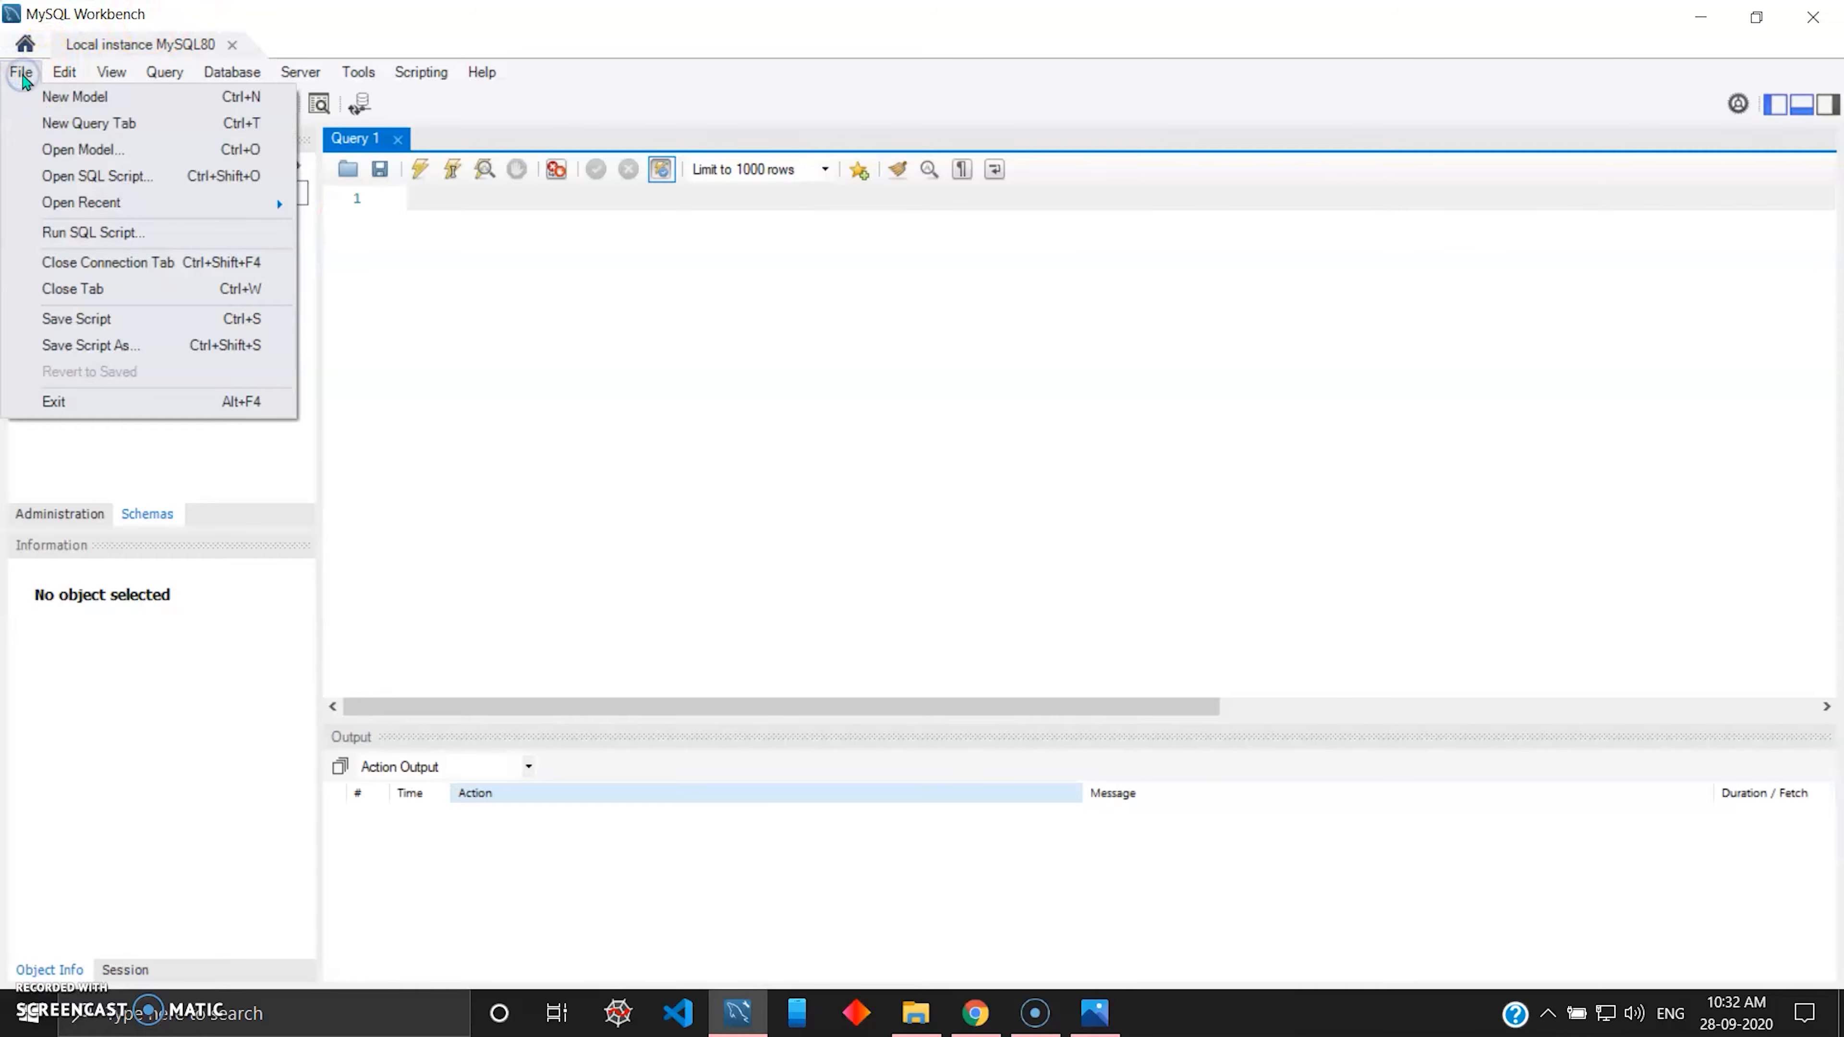
left_click(79, 101)
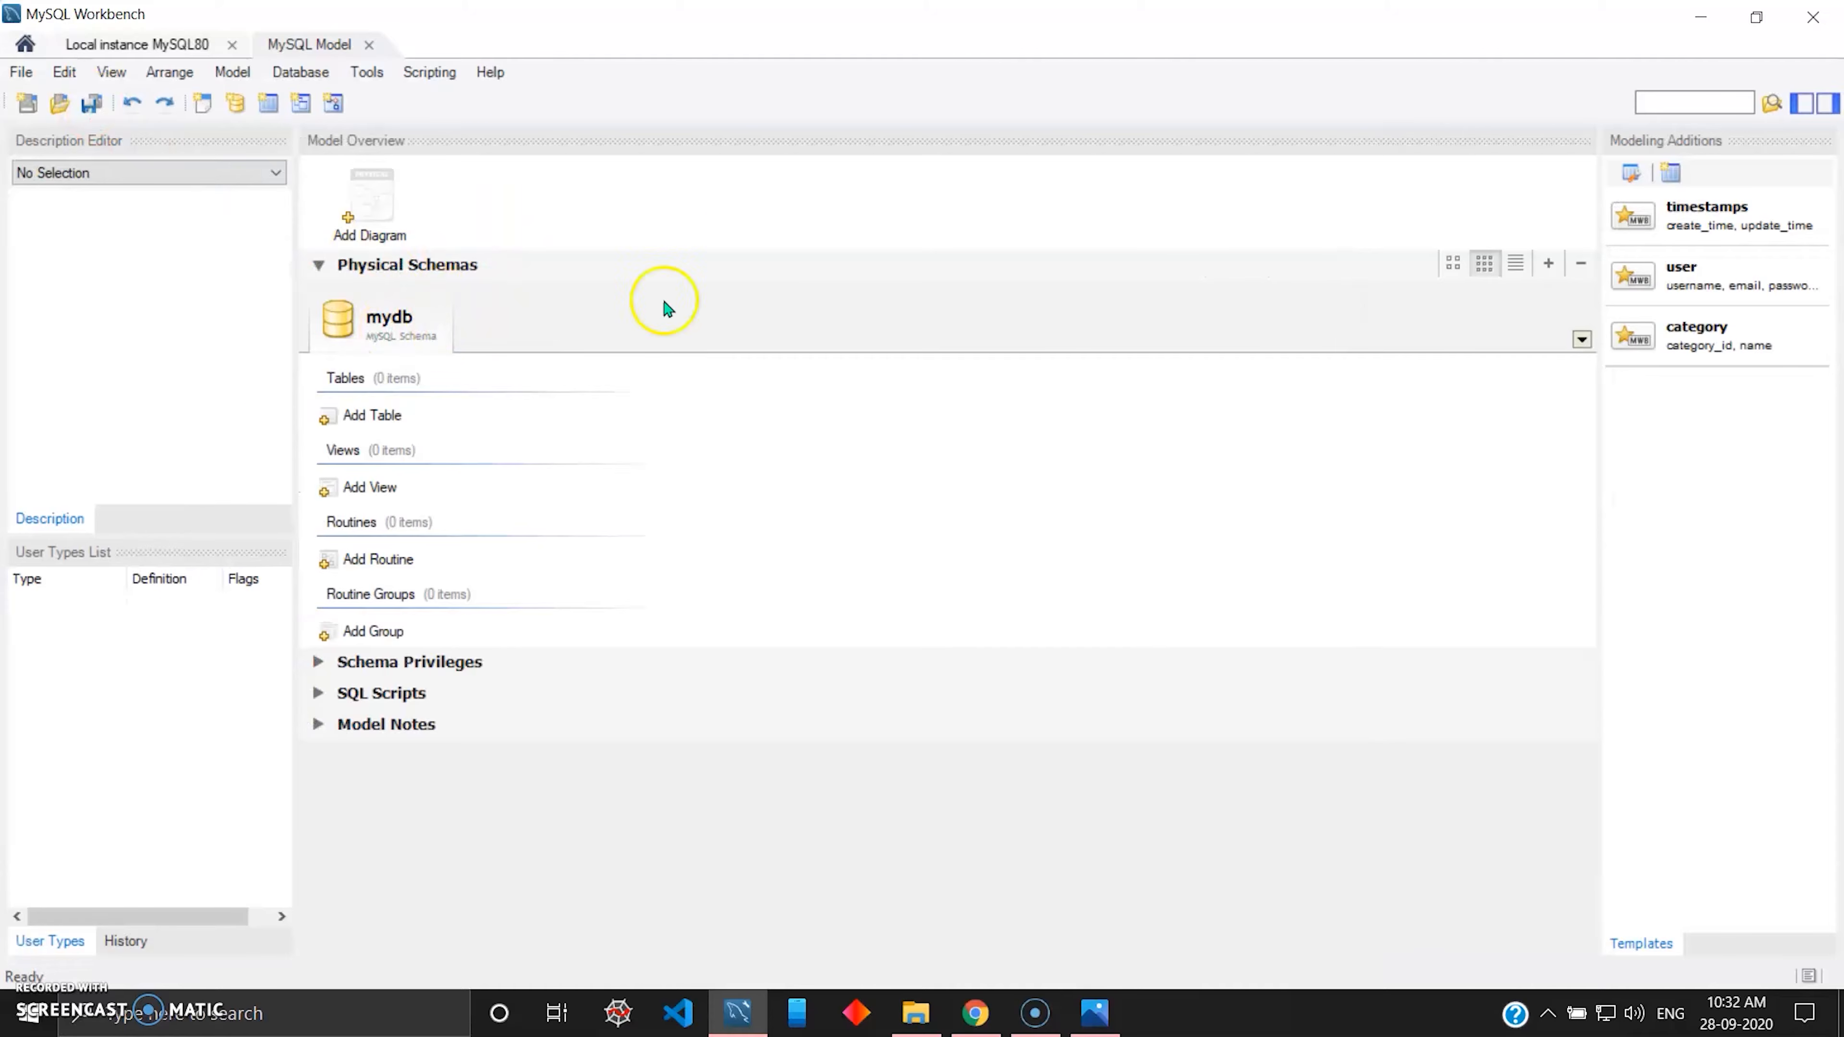
Rename the model's mydb schema to imdbmovies and update all references to the new name.
double_click(385, 323)
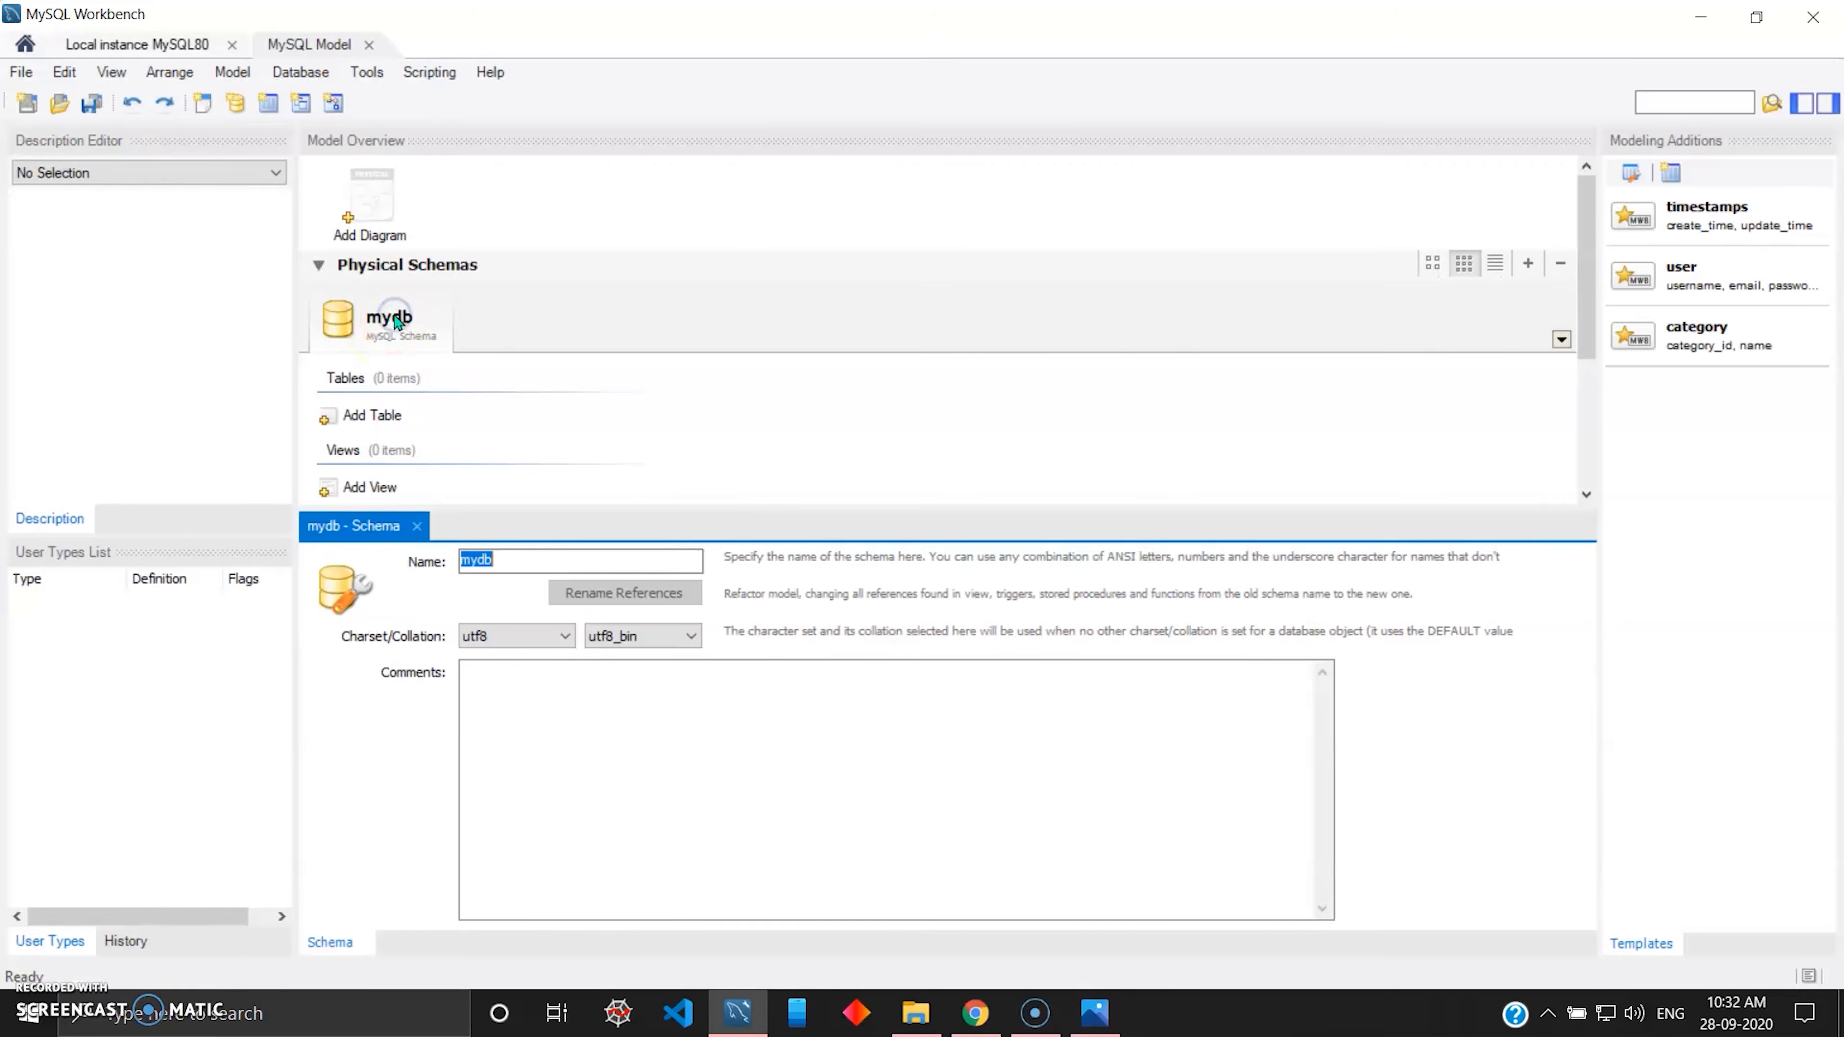
left_click(525, 558)
key("BackSpace")
key("BackSpace")
key("BackSpace")
key("BackSpace")
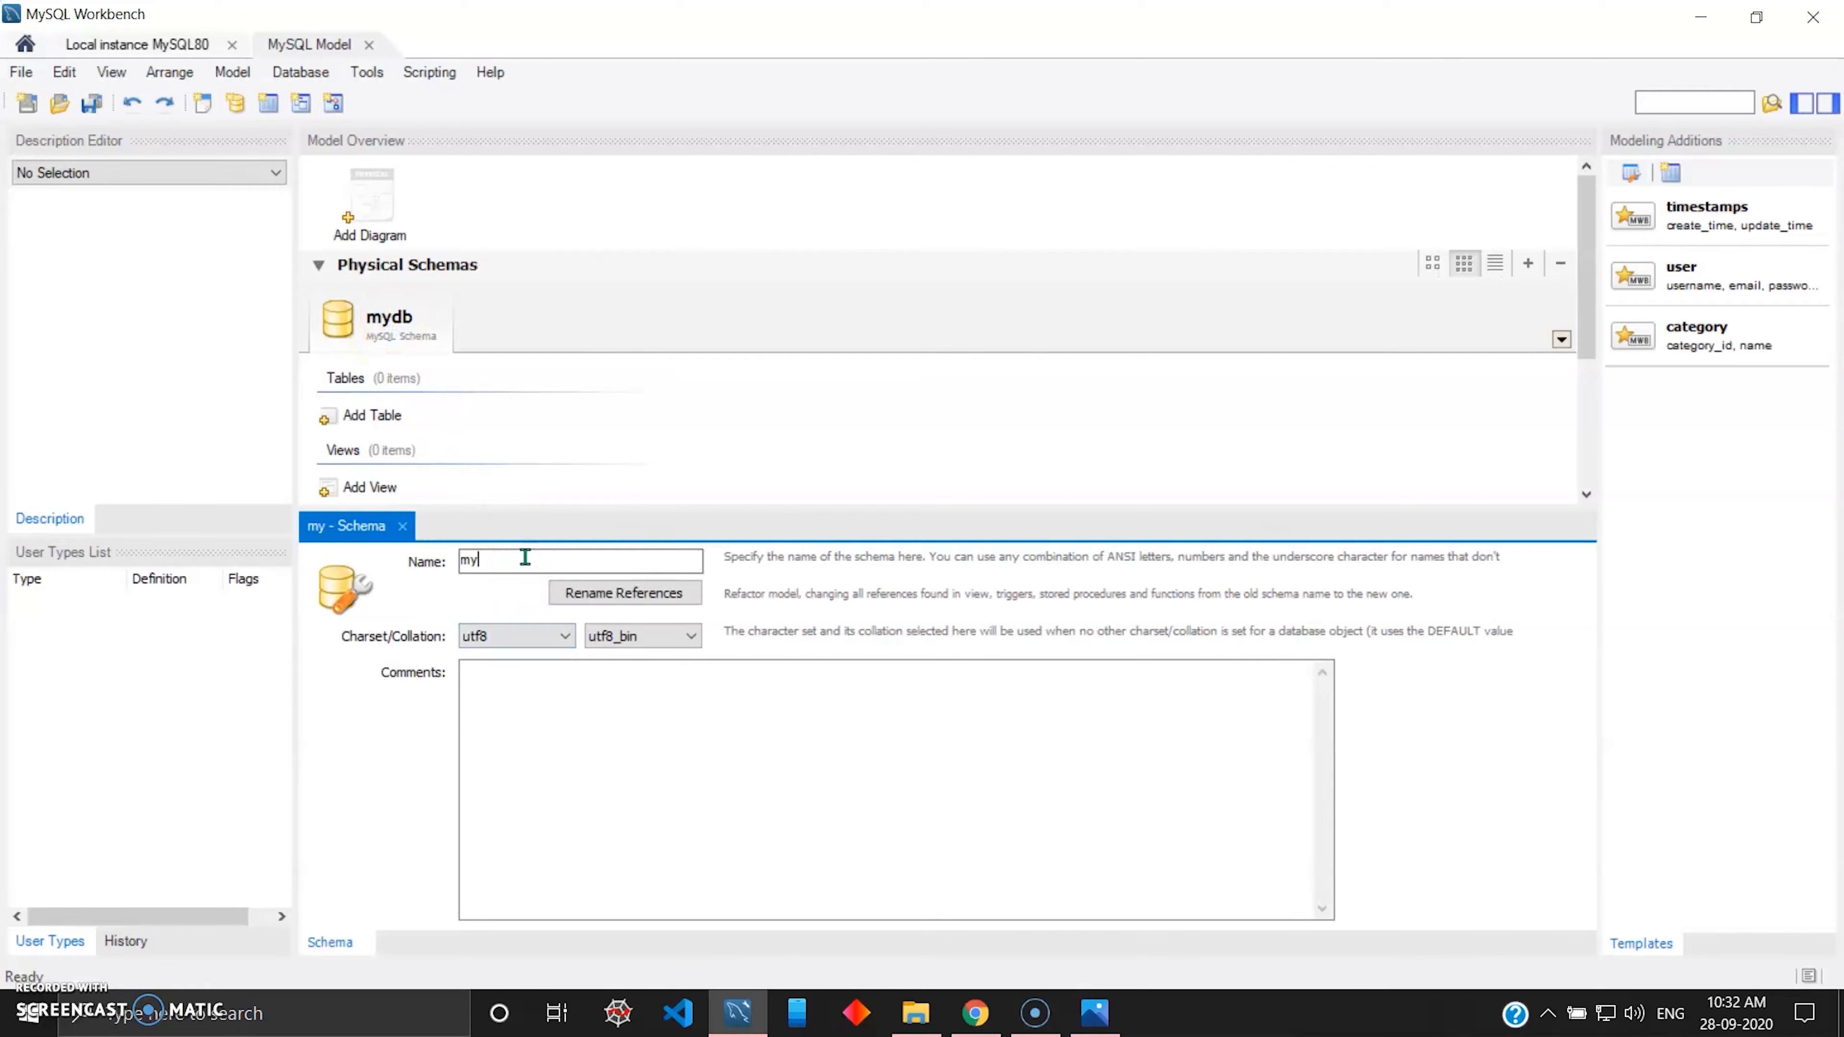
type("i")
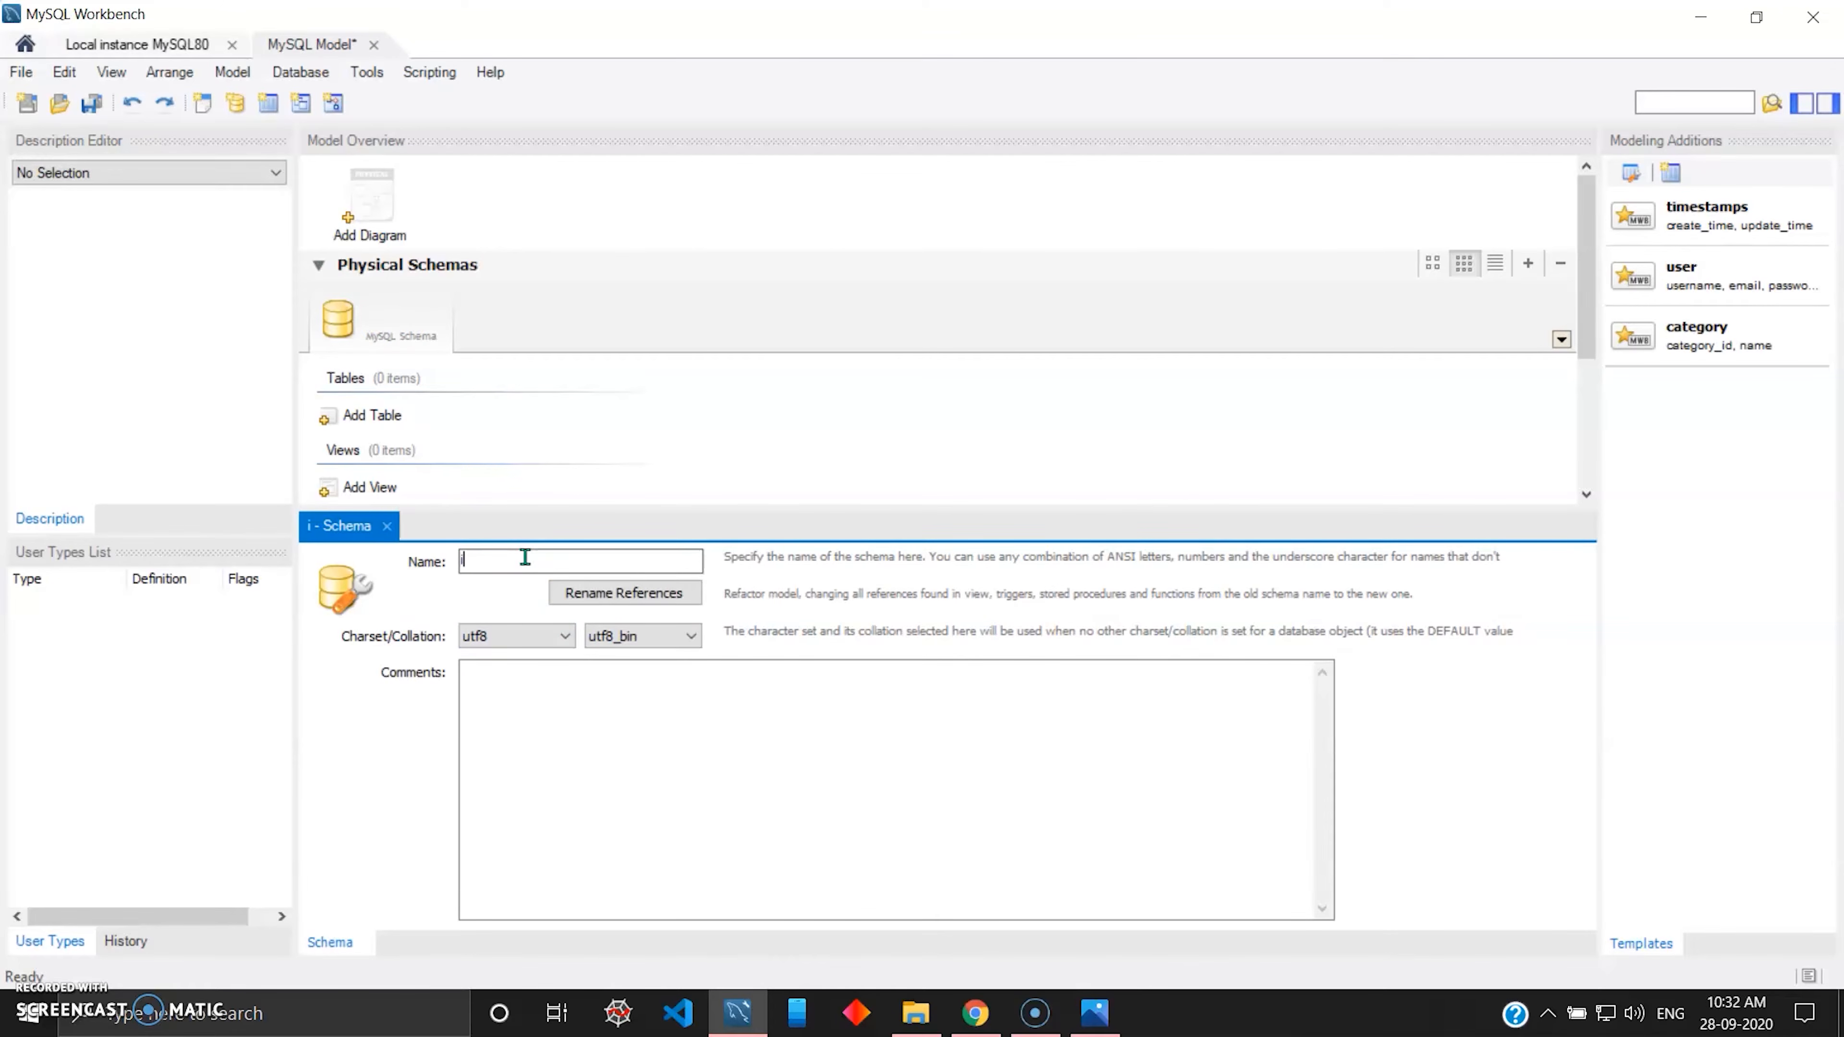
type("mdbmovies")
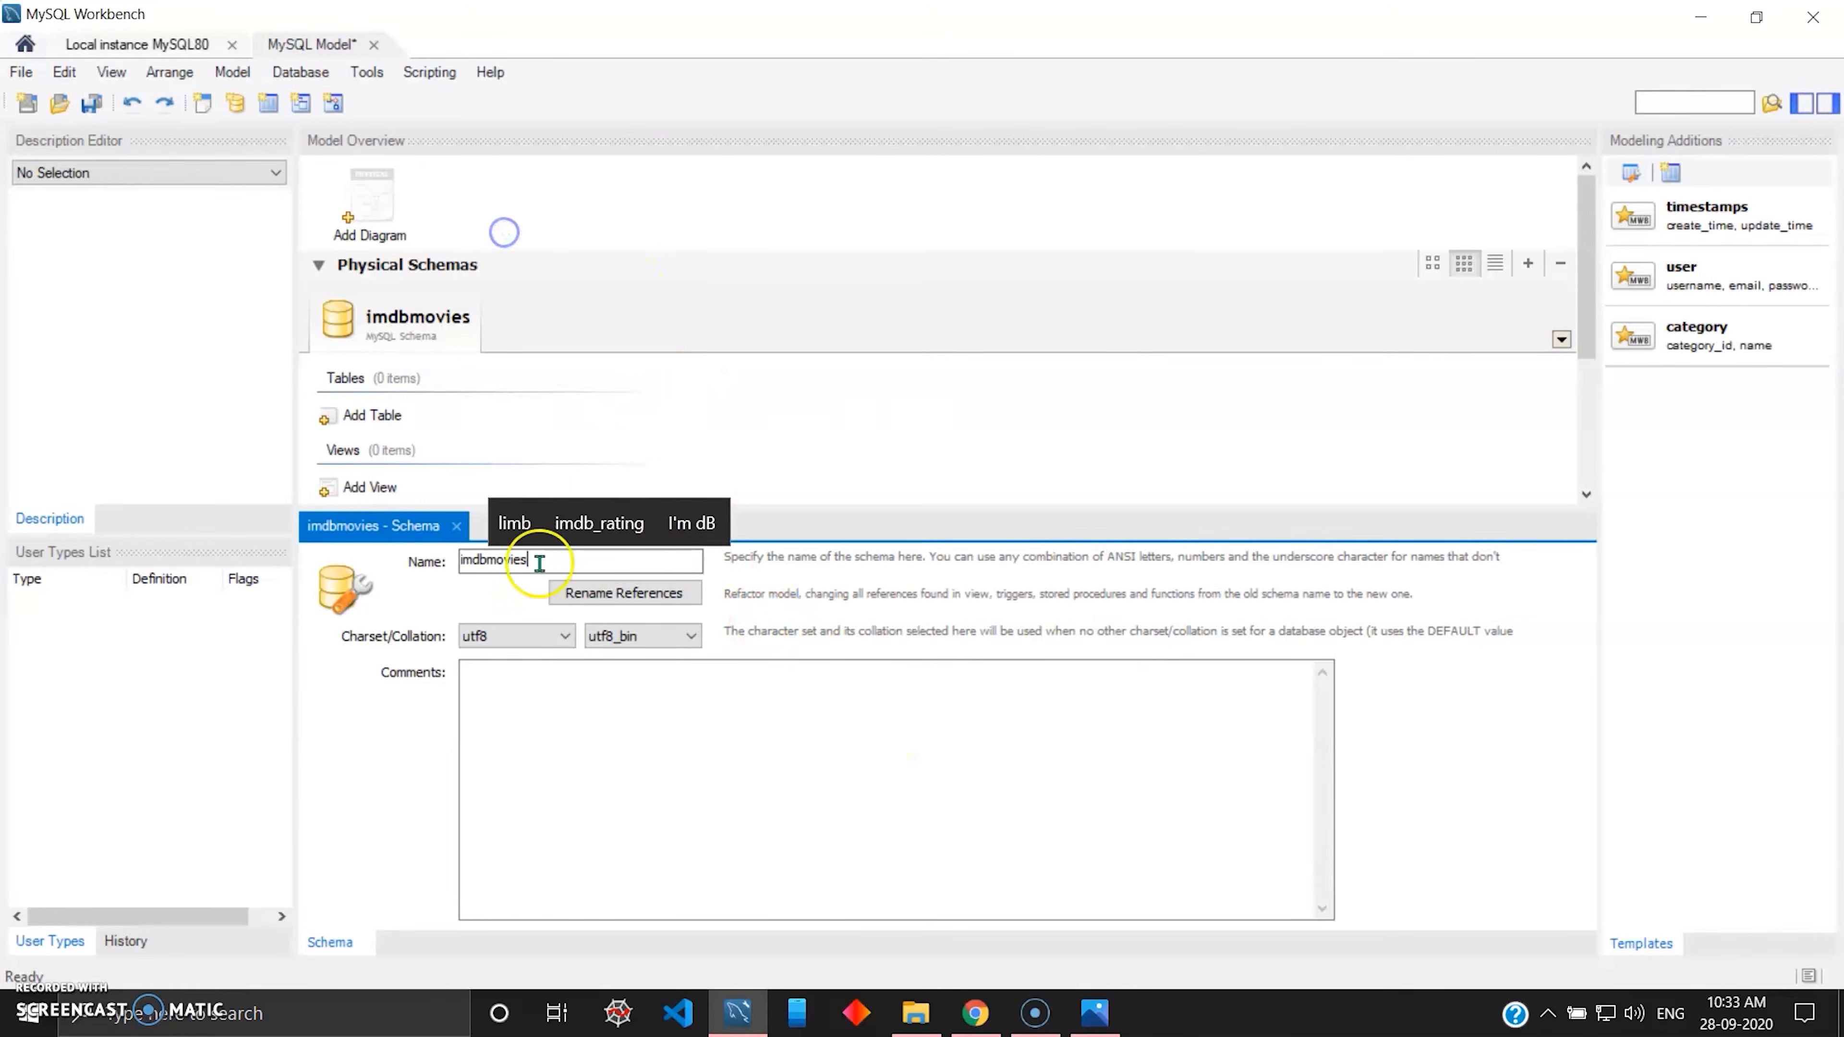
left_click(618, 594)
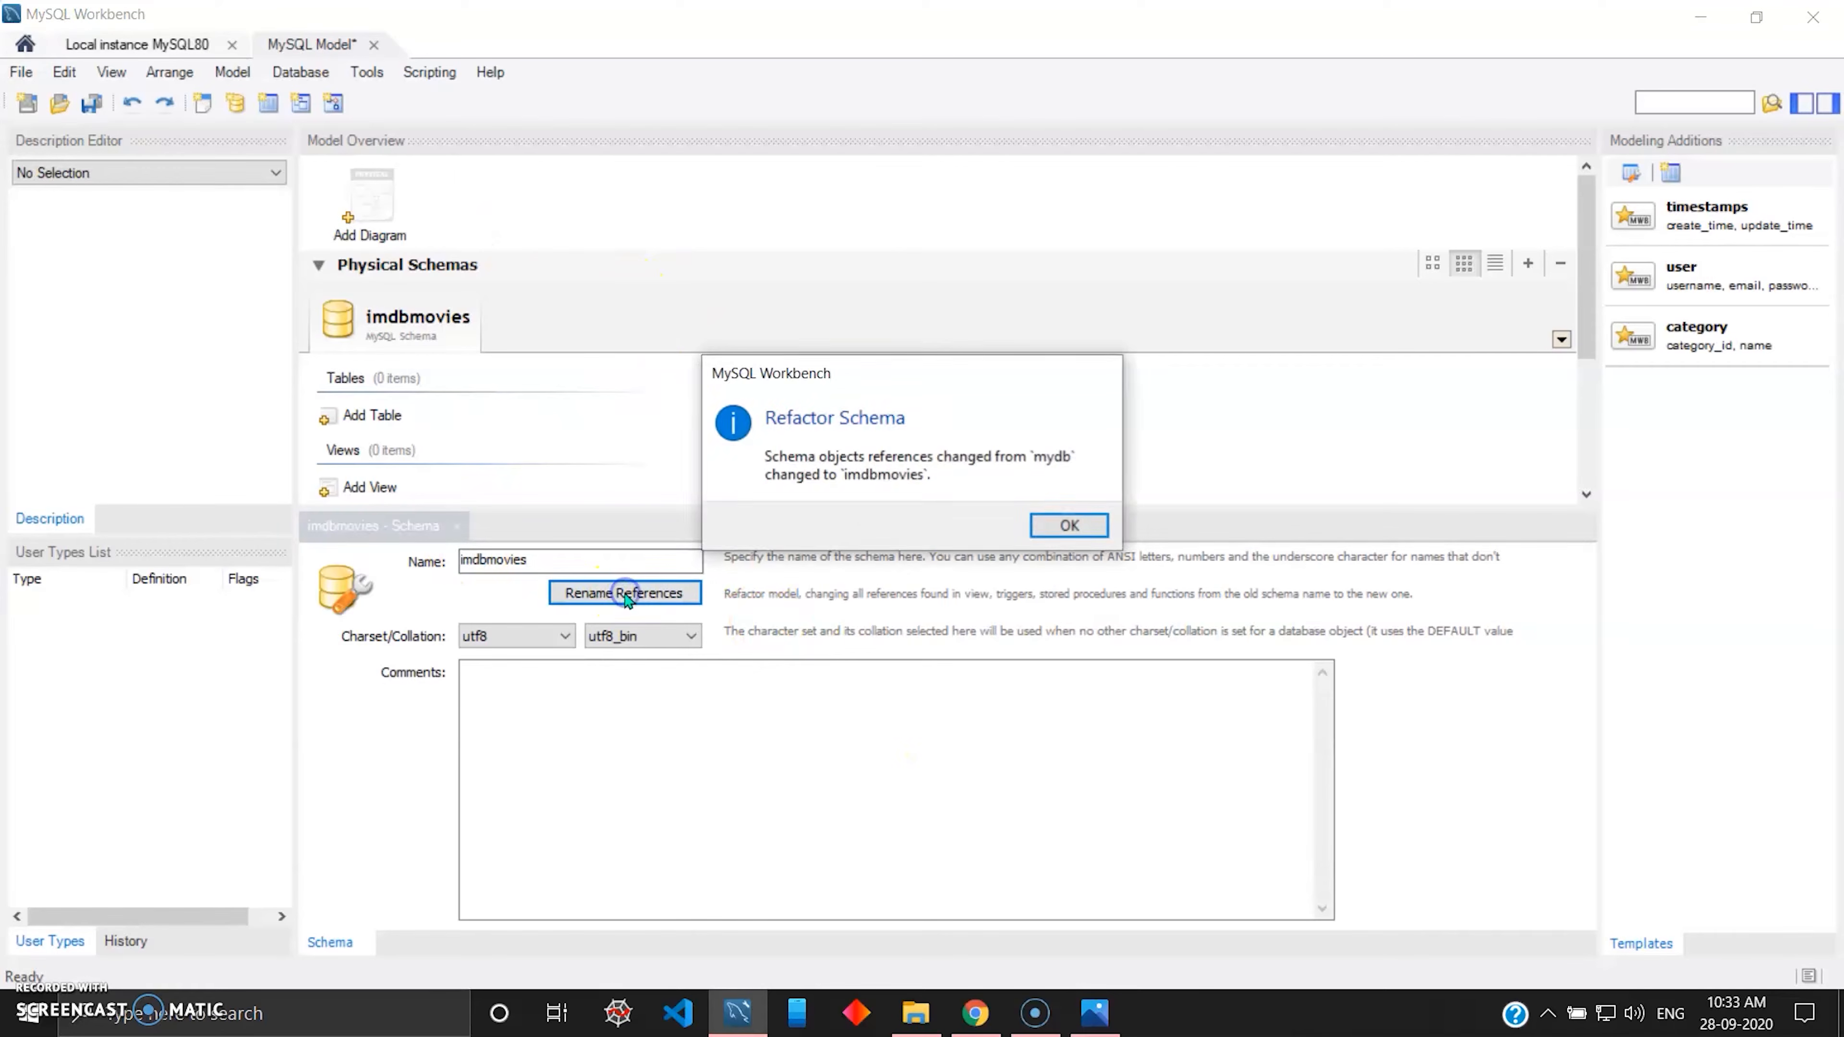
left_click(1070, 528)
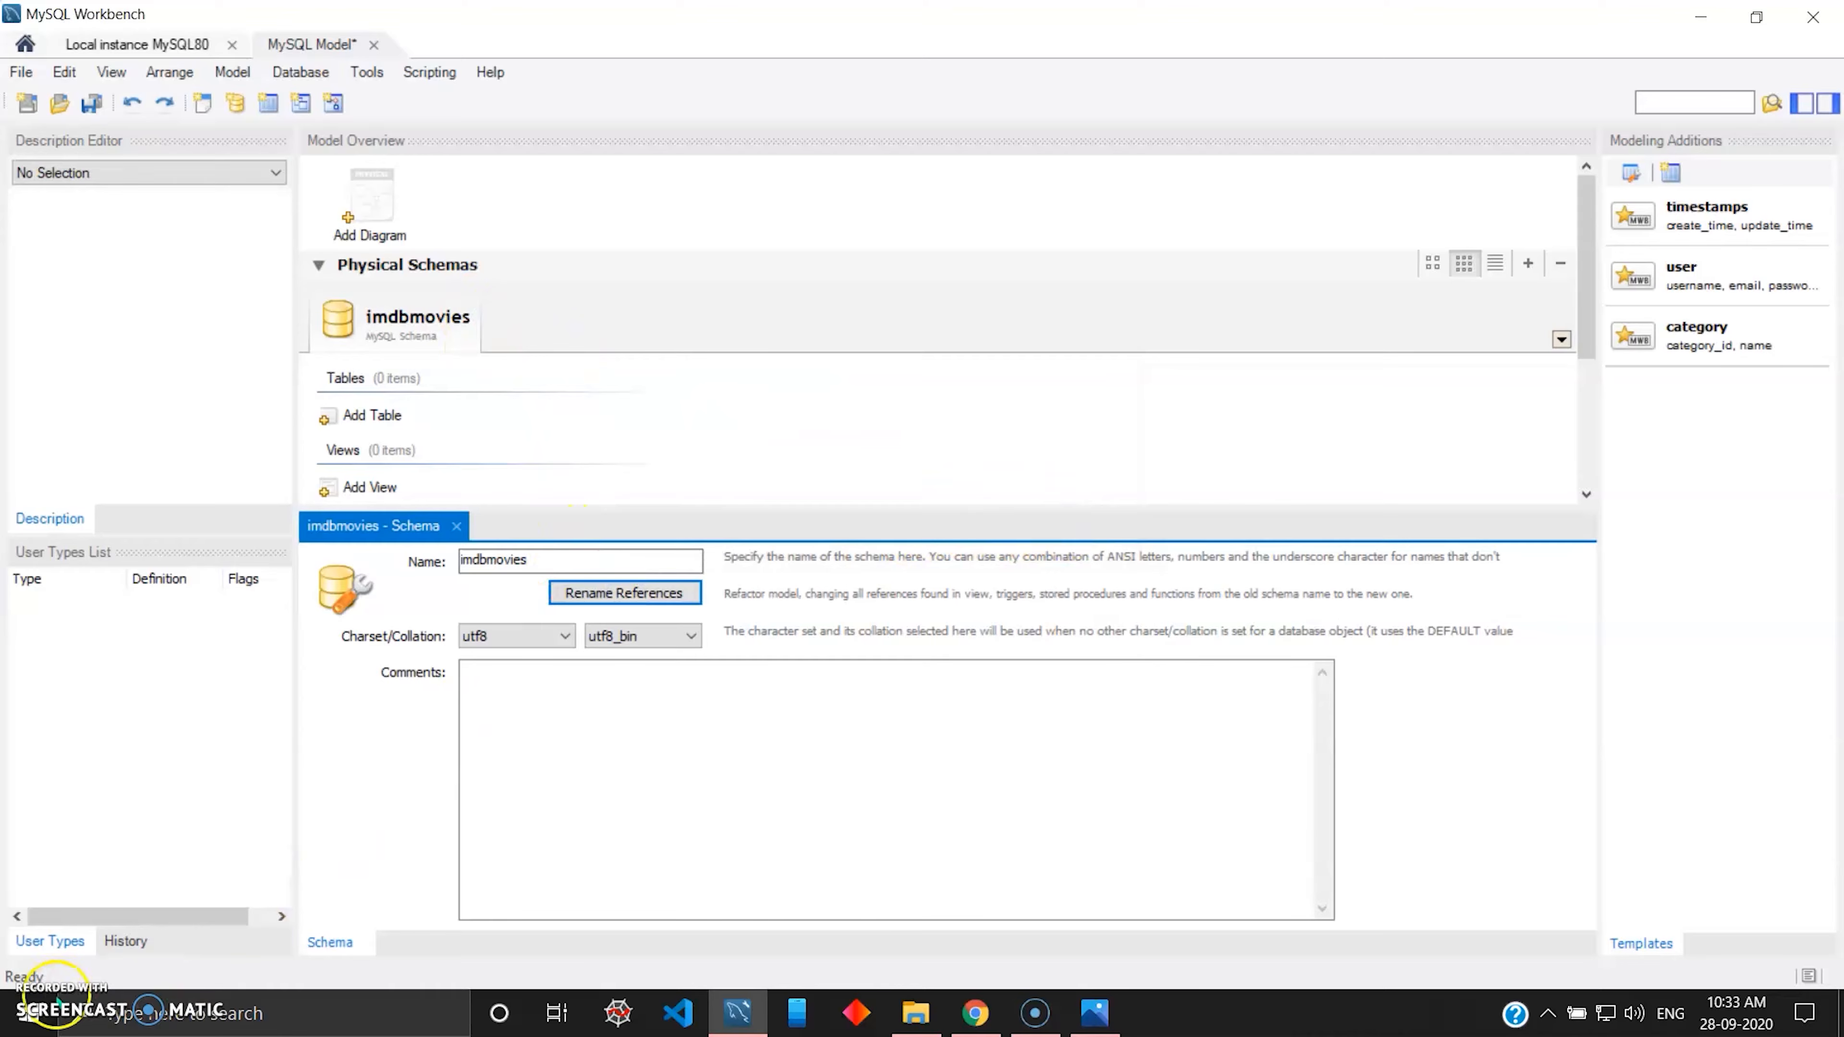
left_click(14, 998)
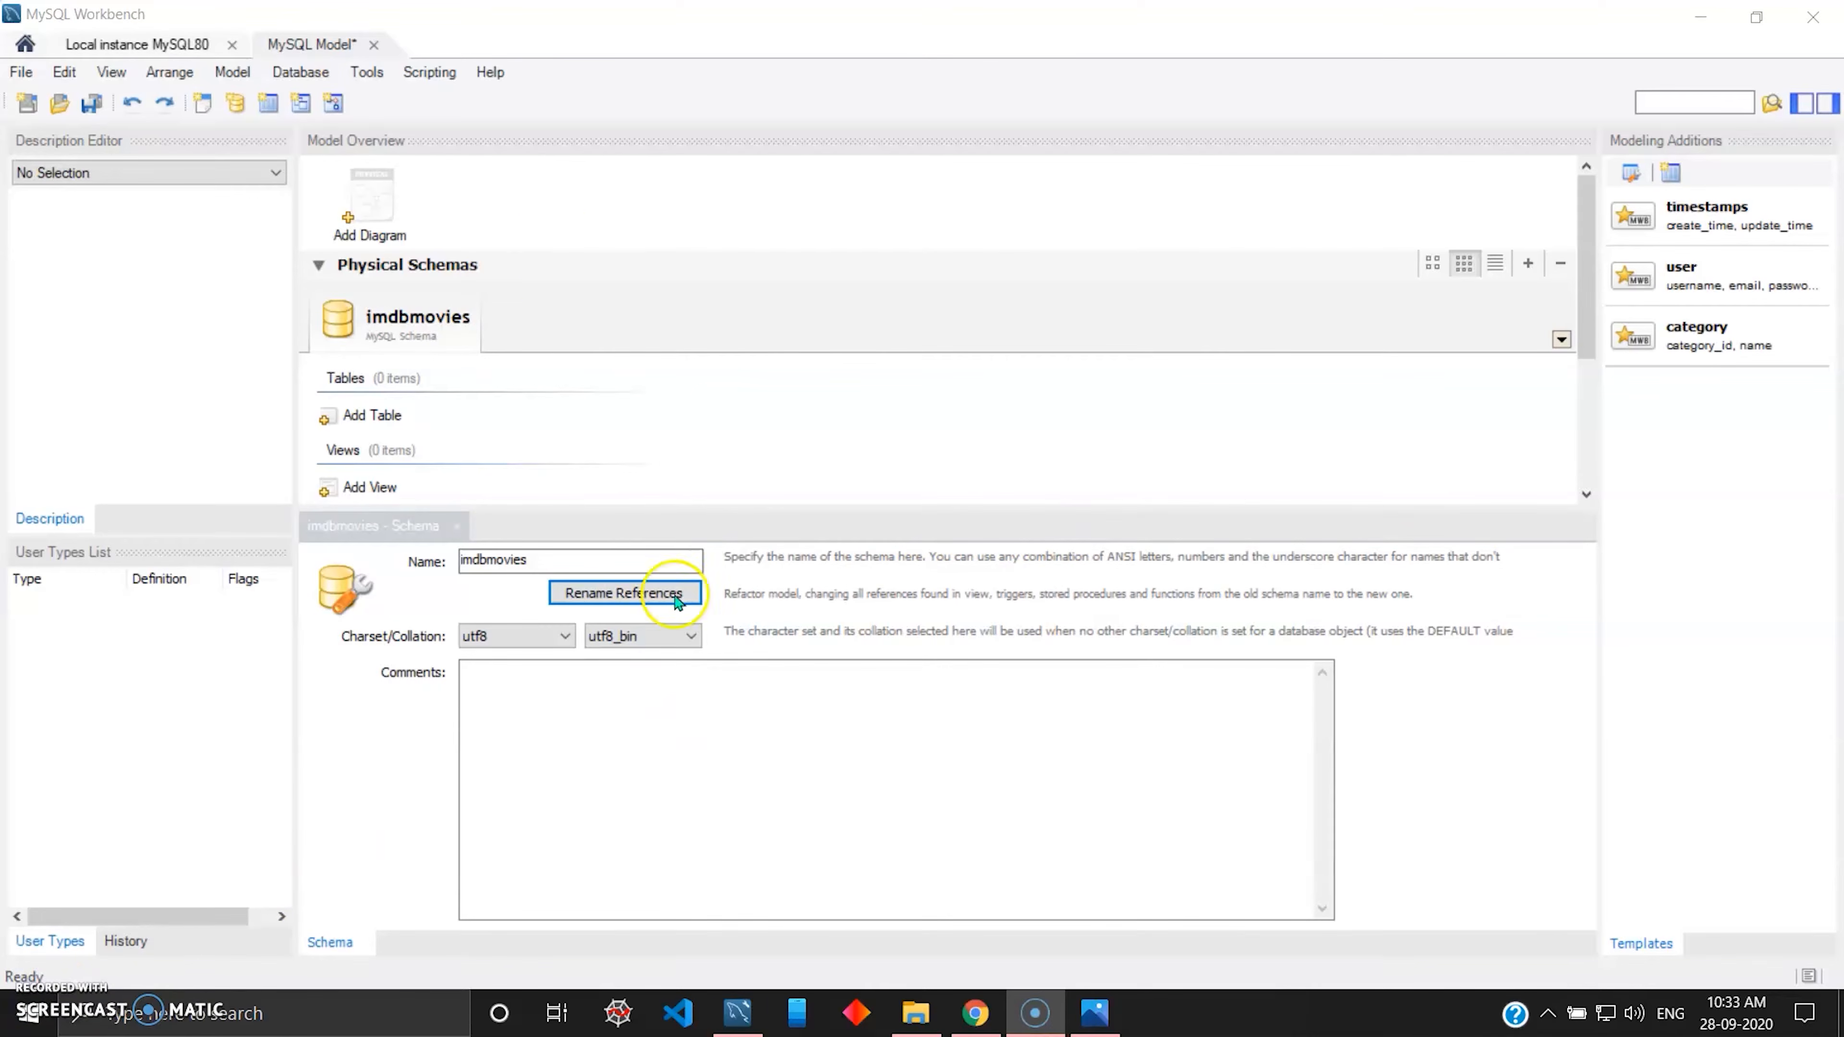
Add an EER diagram to the model and place a new table on its canvas.
double_click(370, 211)
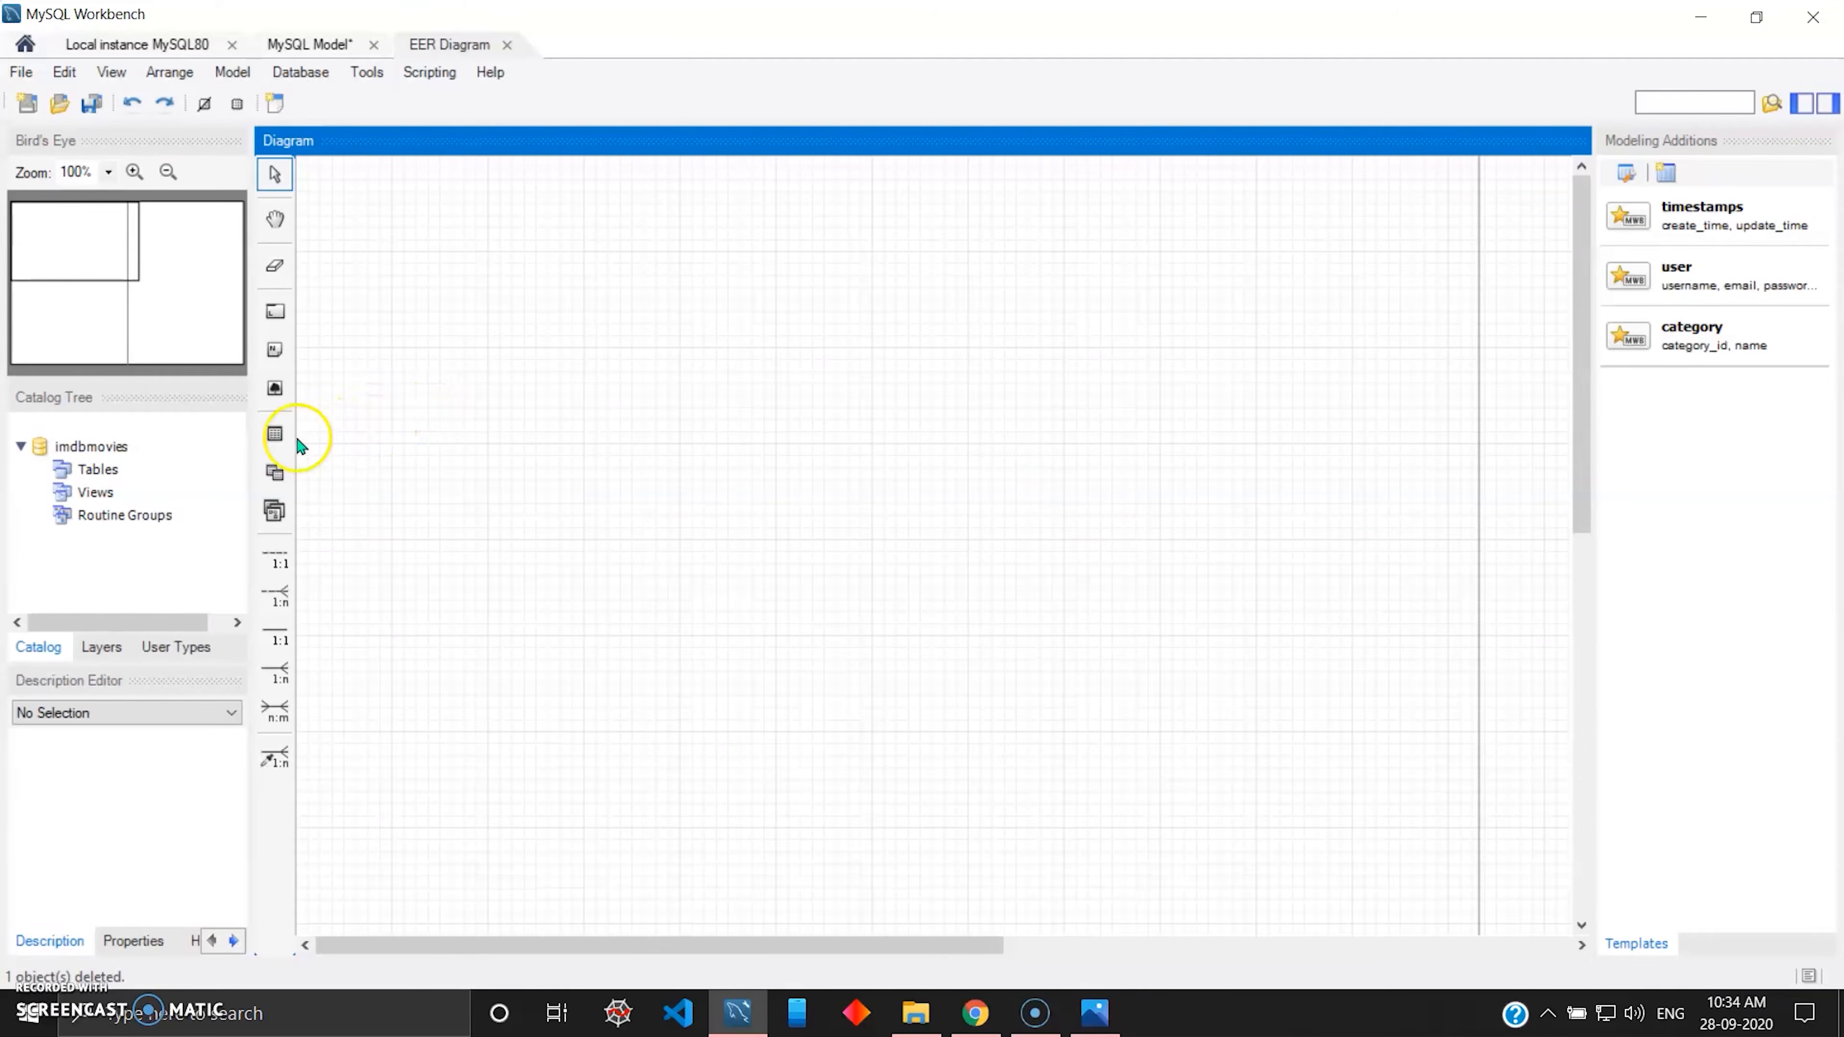
left_click(286, 443)
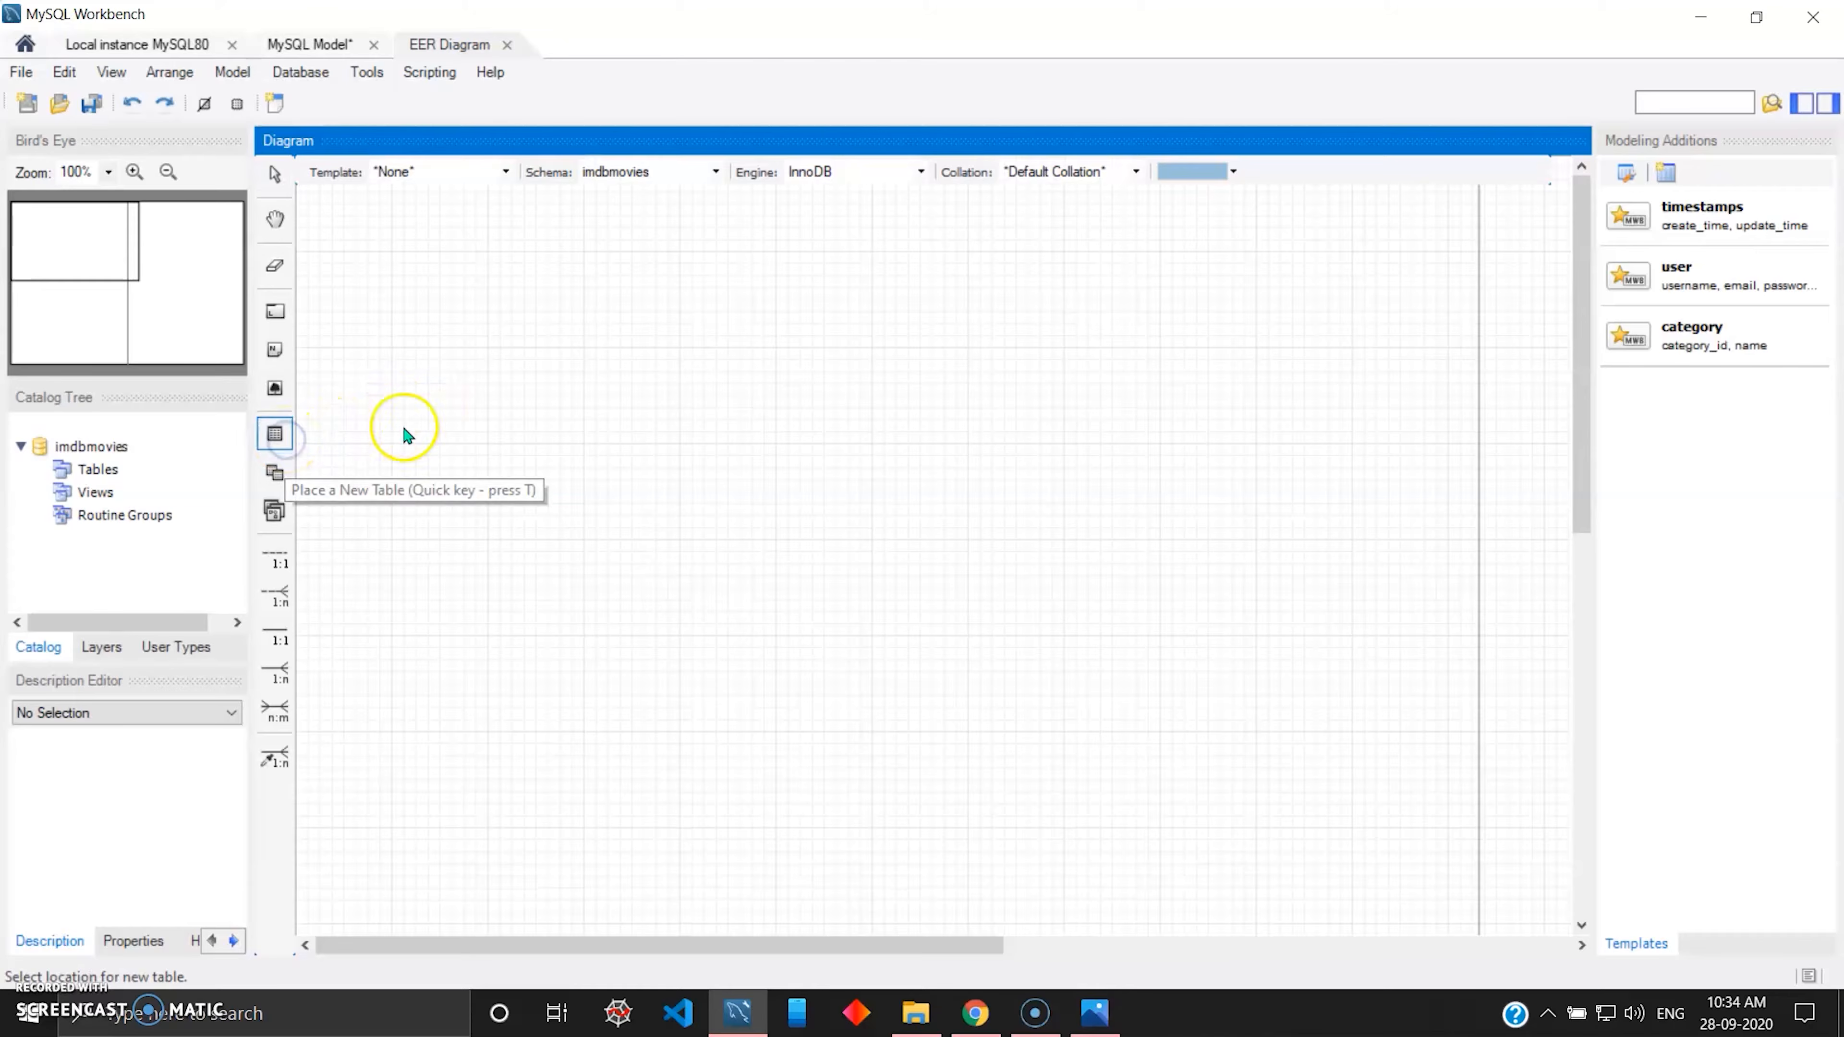
left_click(450, 401)
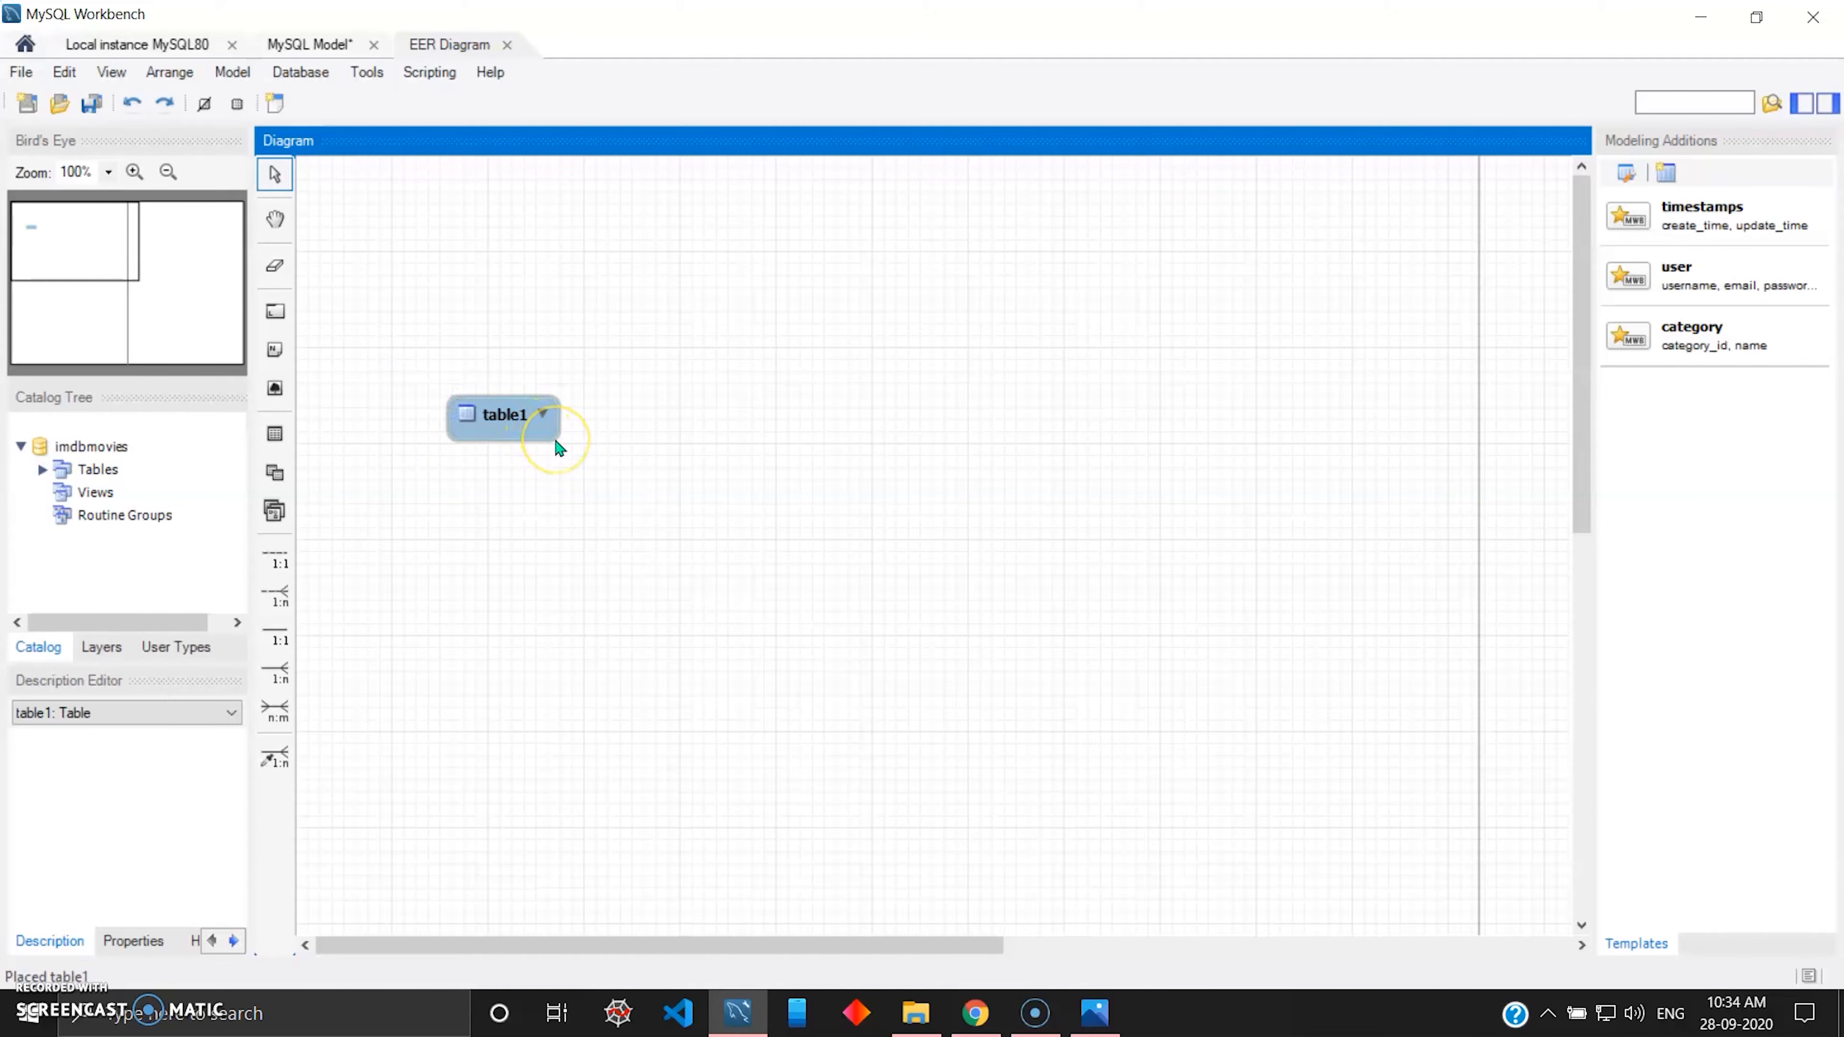
Open the new table for editing, move it to the upper-left corner of the diagram and enlarge its box.
mouse_move(535, 424)
left_mouse_down()
mouse_move(584, 511)
mouse_move(560, 358)
mouse_move(522, 369)
mouse_move(527, 451)
left_mouse_up()
left_click(503, 354)
double_click(501, 347)
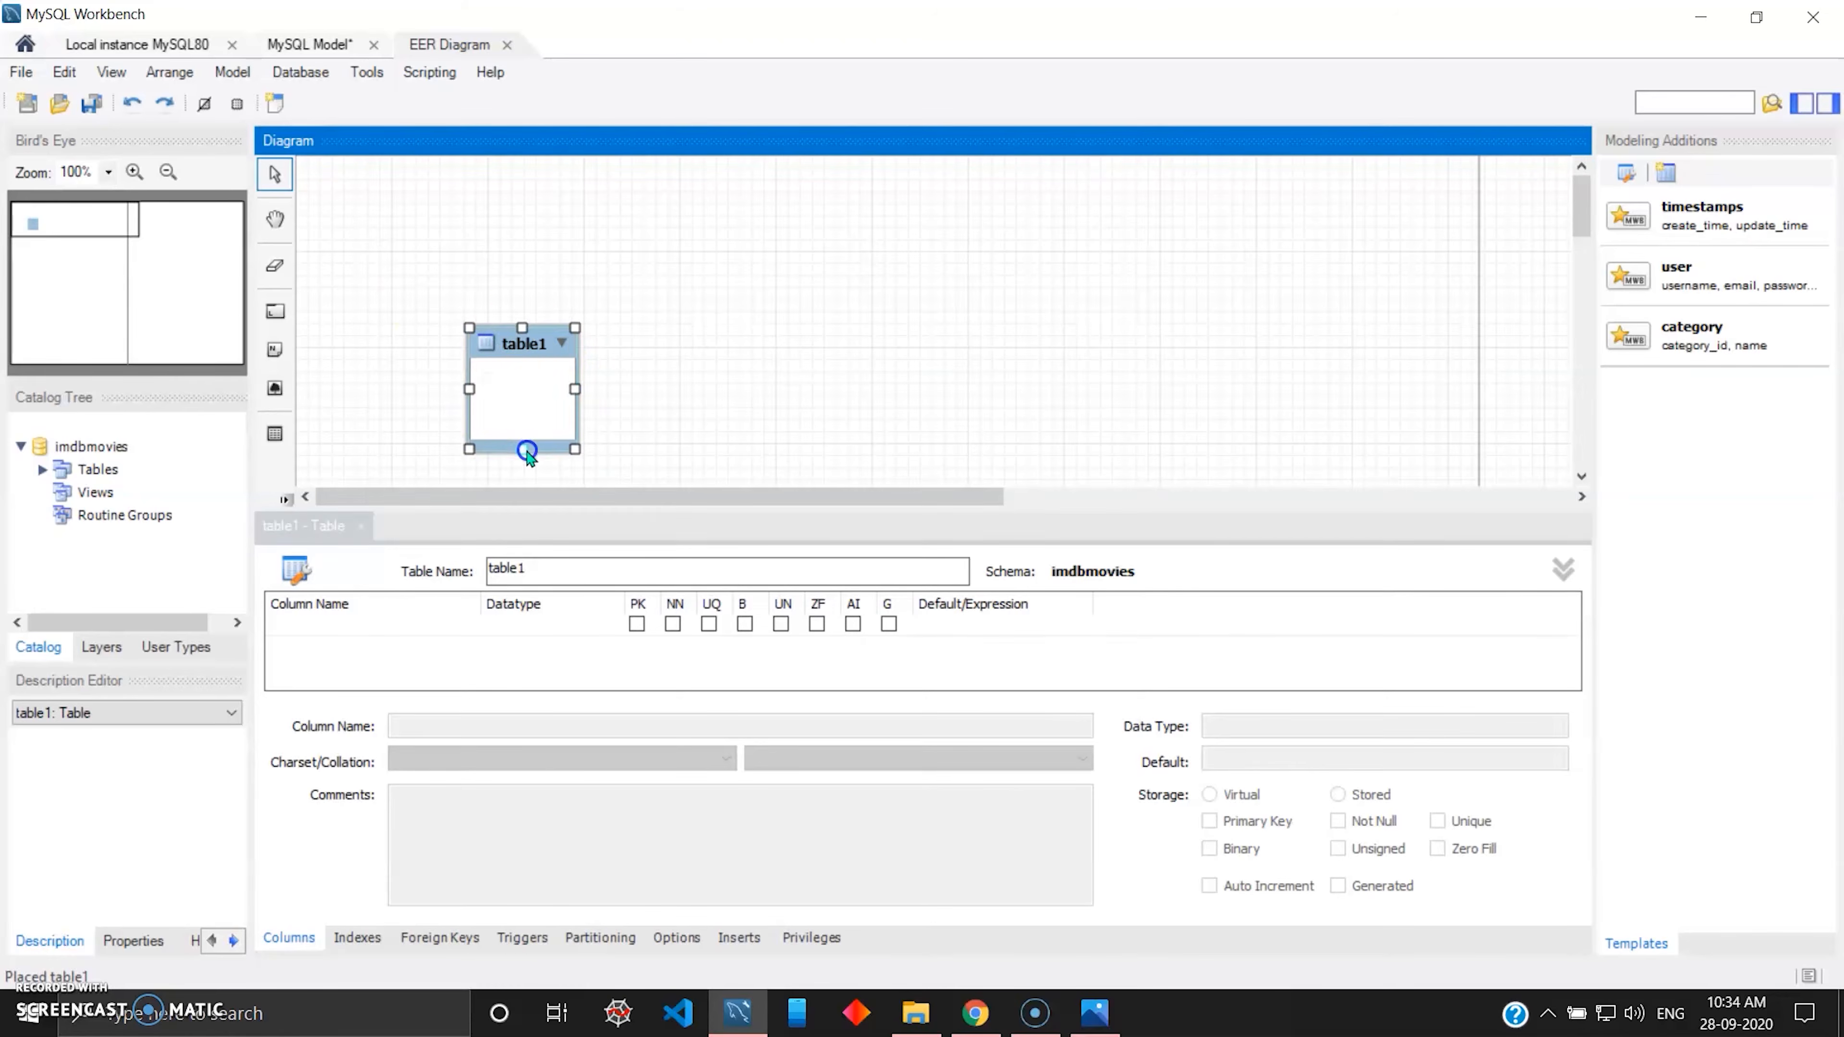
left_click_drag(513, 359, 408, 216)
left_click_drag(415, 308, 418, 474)
left_click_drag(468, 331, 525, 330)
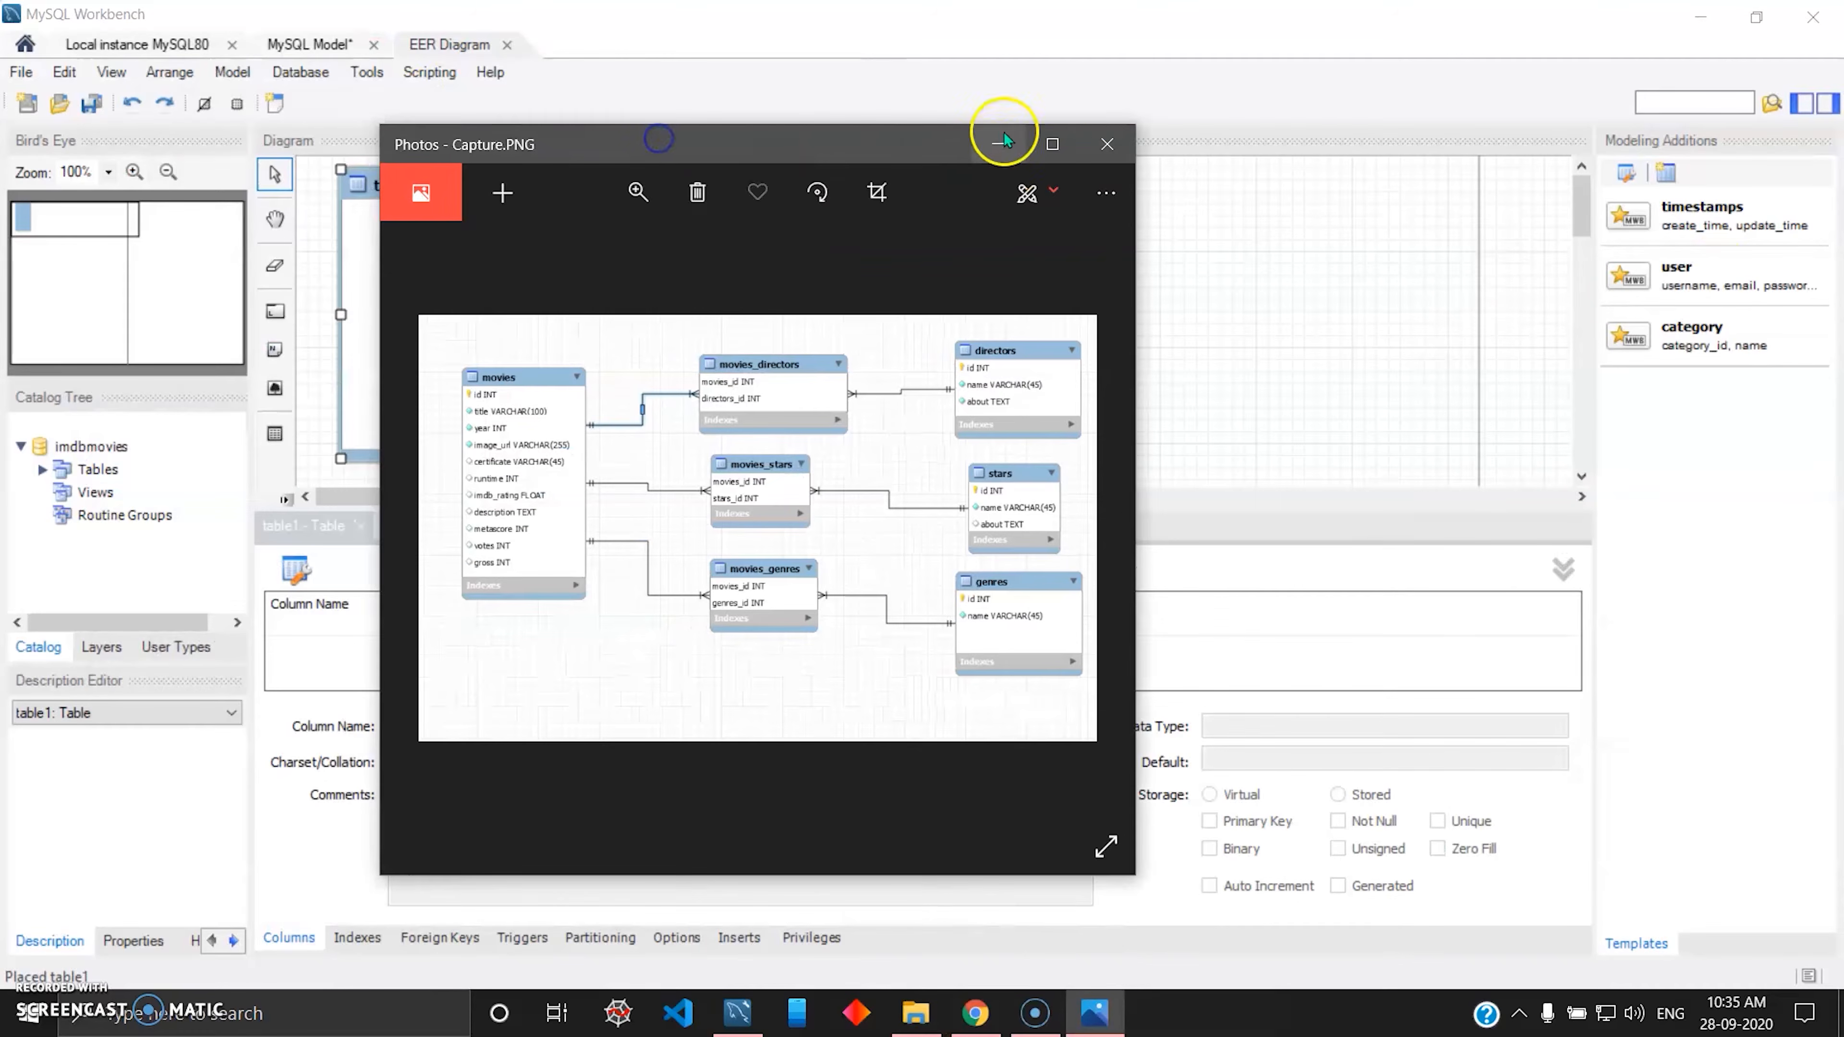
Examine the tables, columns and relationships of the reference movies diagram Capture.PNG in Photos.
left_click(1016, 142)
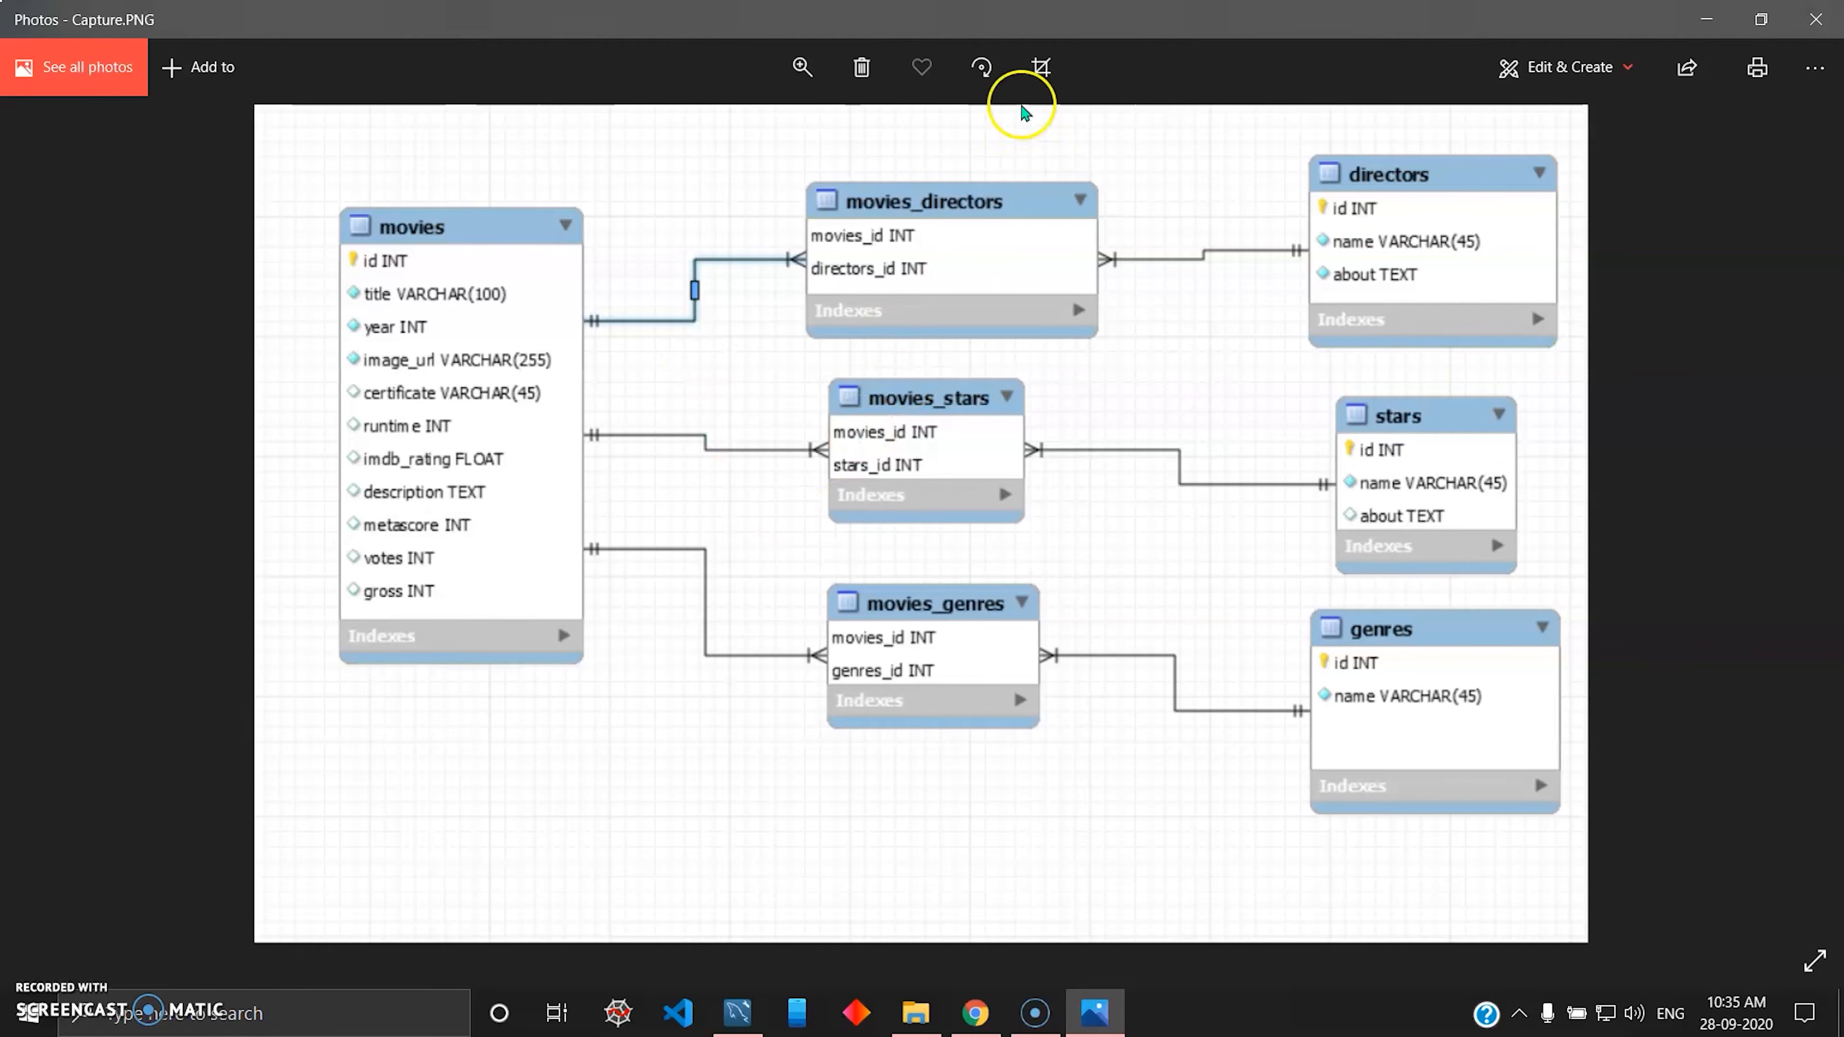
left_click(803, 67)
left_click_drag(693, 130, 700, 131)
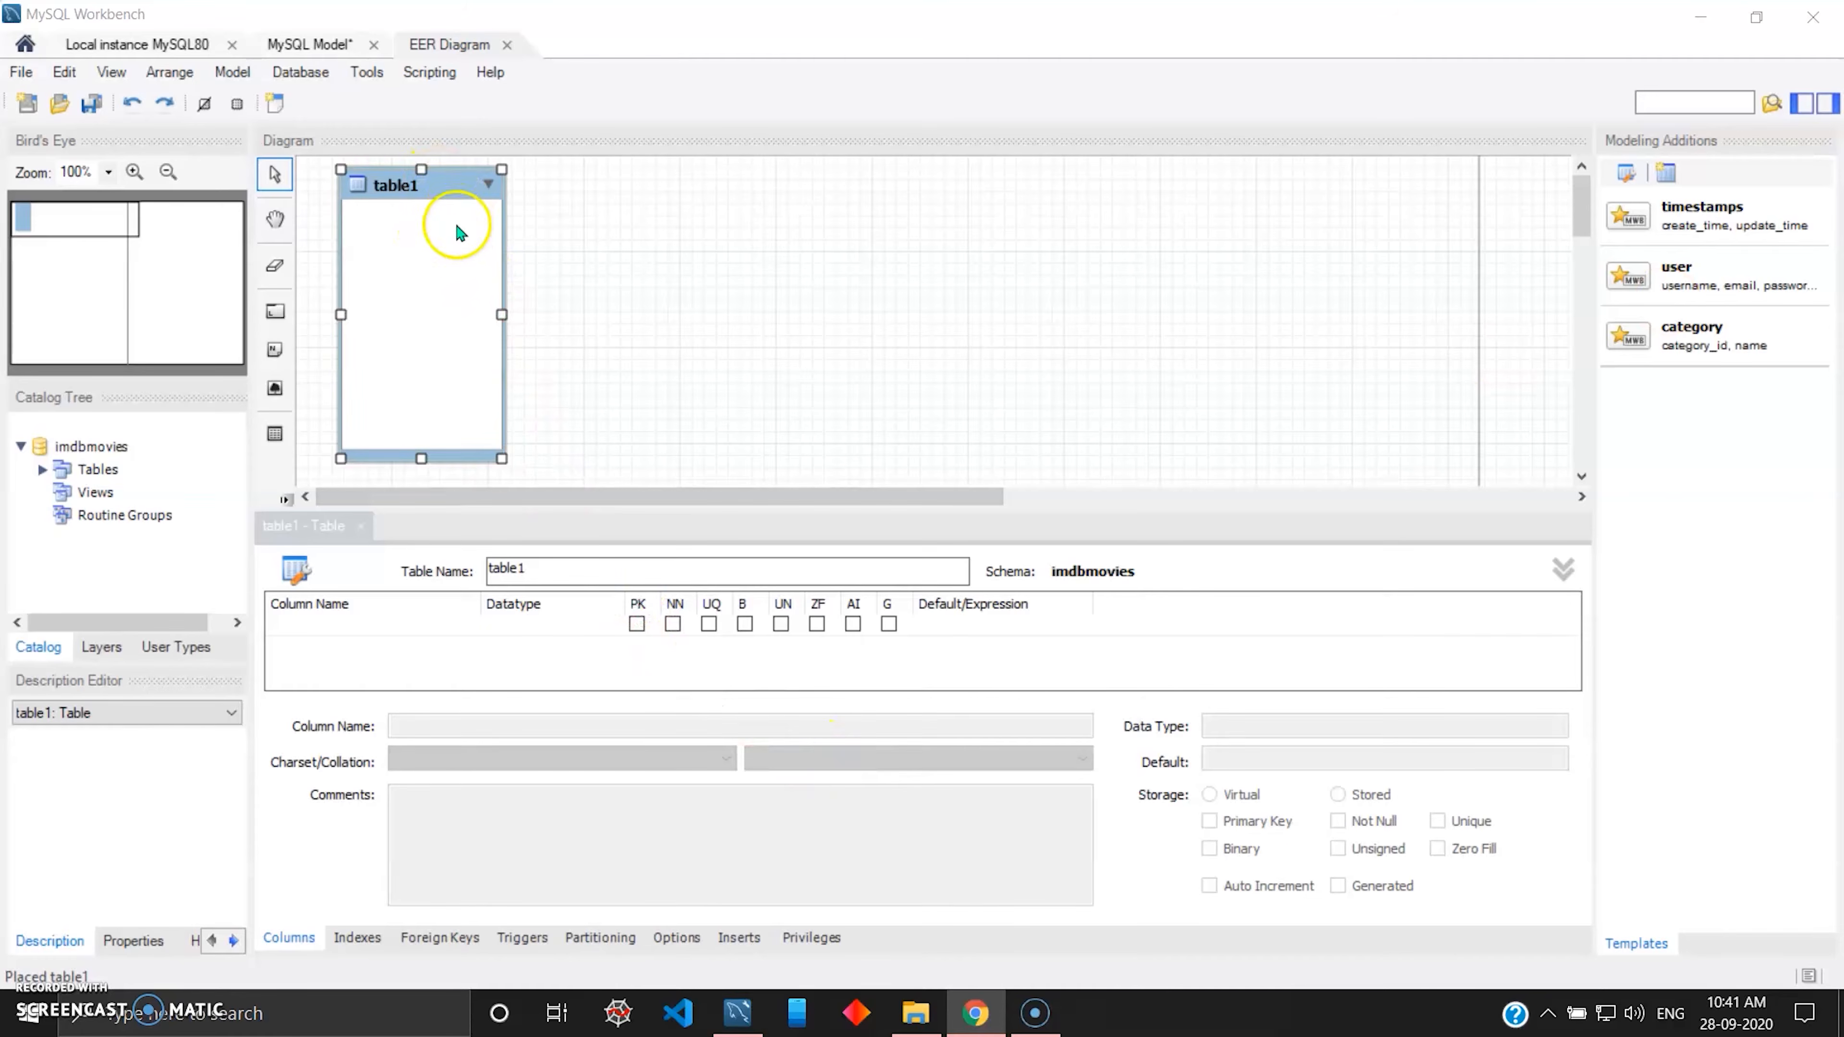
Name the table movies and add an INT column id as its not-null primary key.
left_click(544, 567)
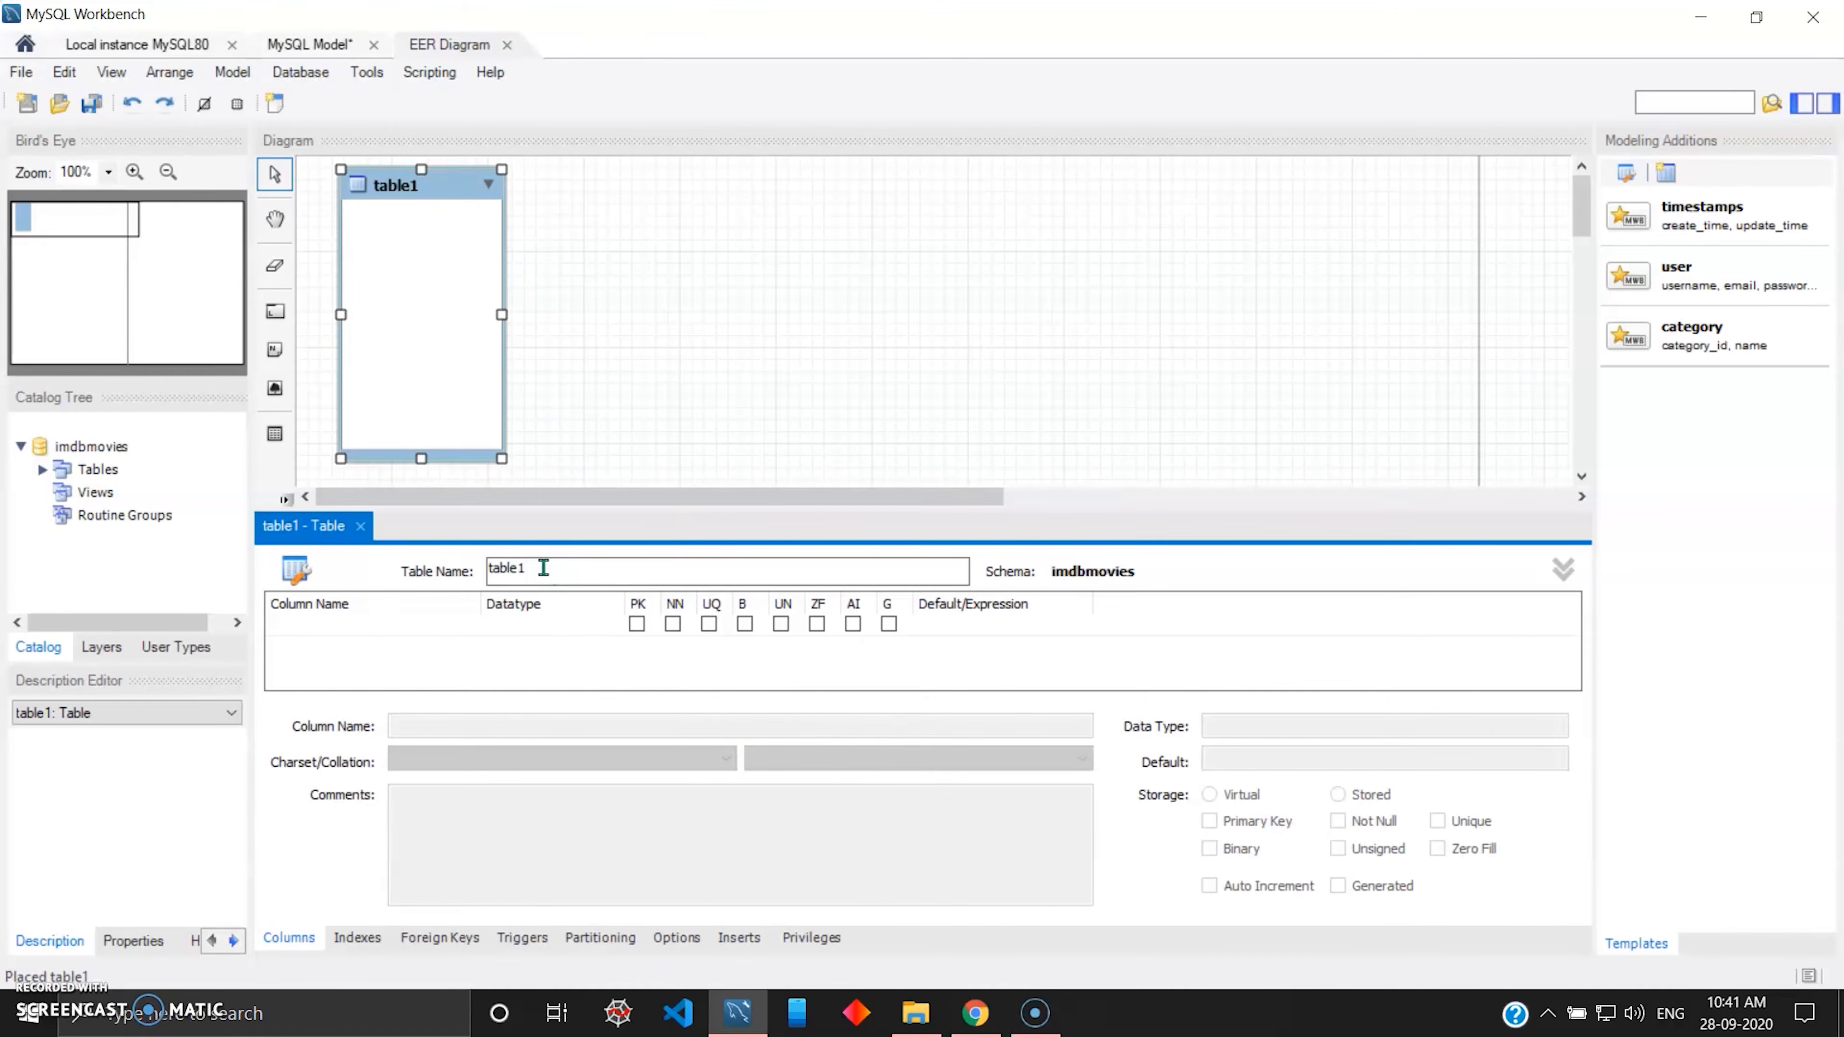
type("movies")
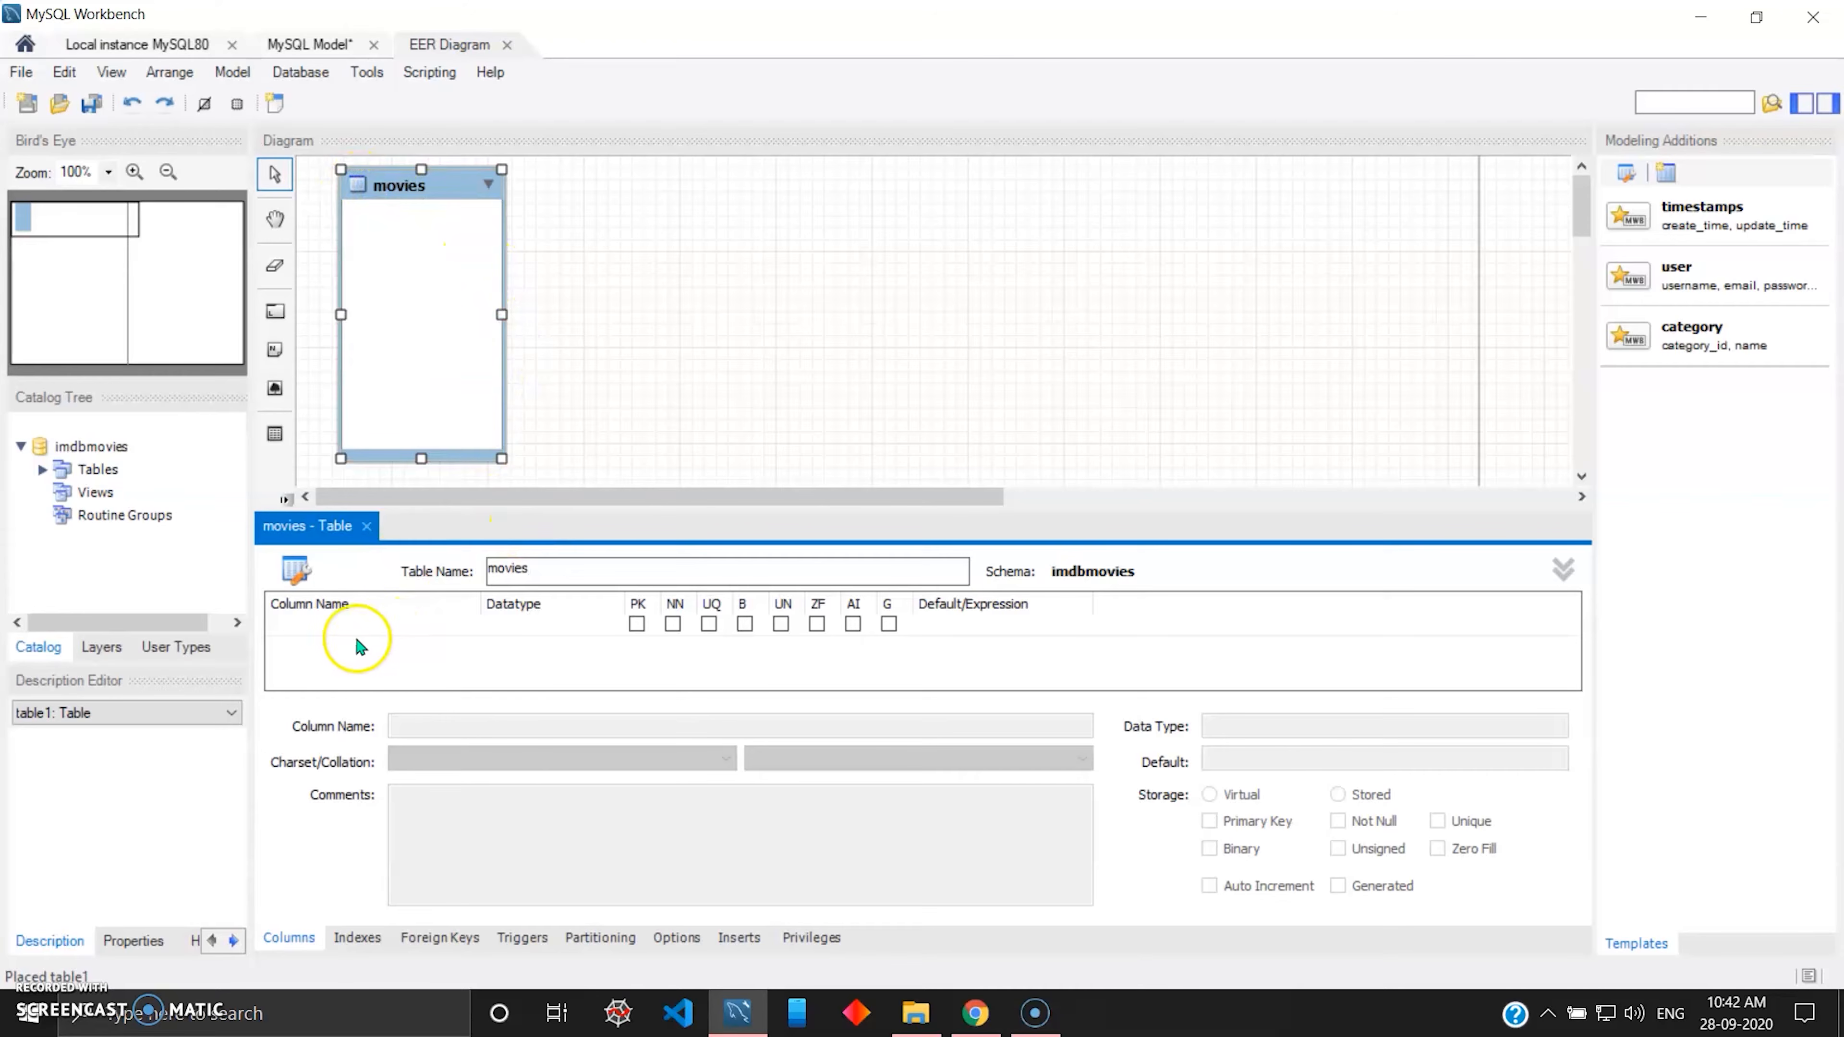
double_click(339, 627)
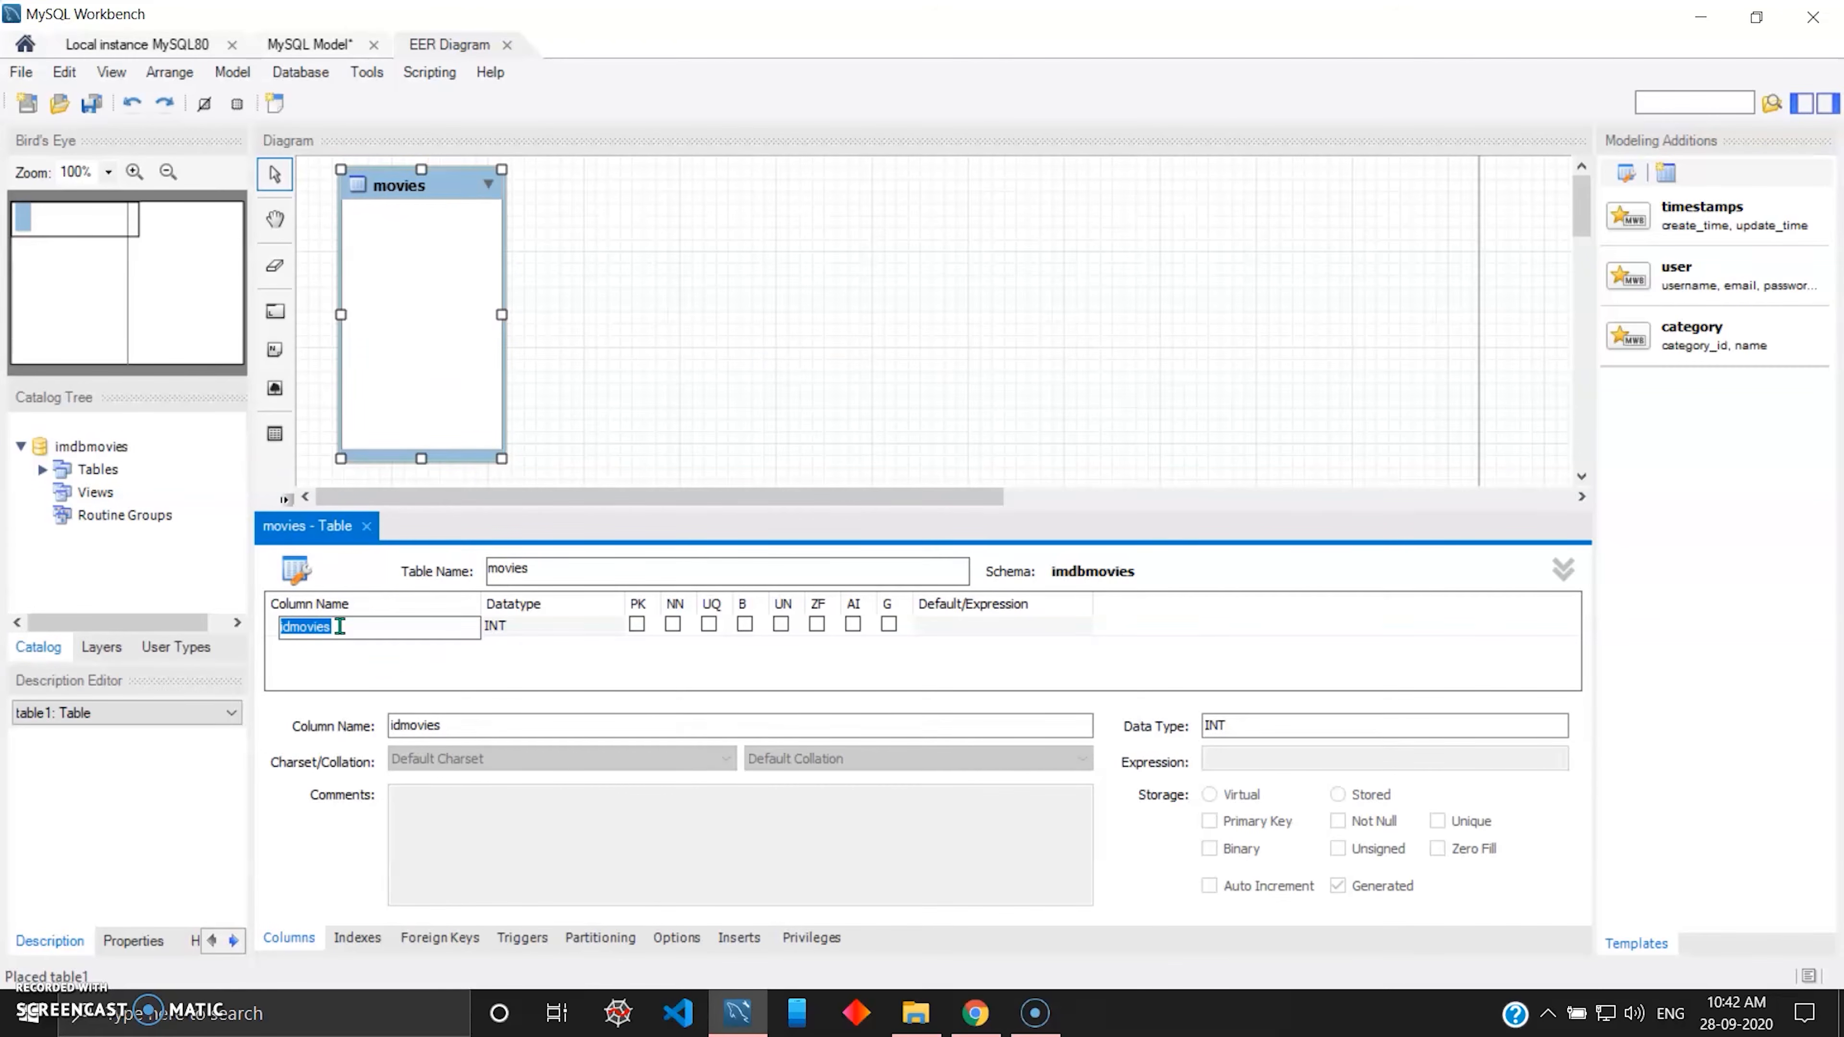
type("id")
left_click(565, 628)
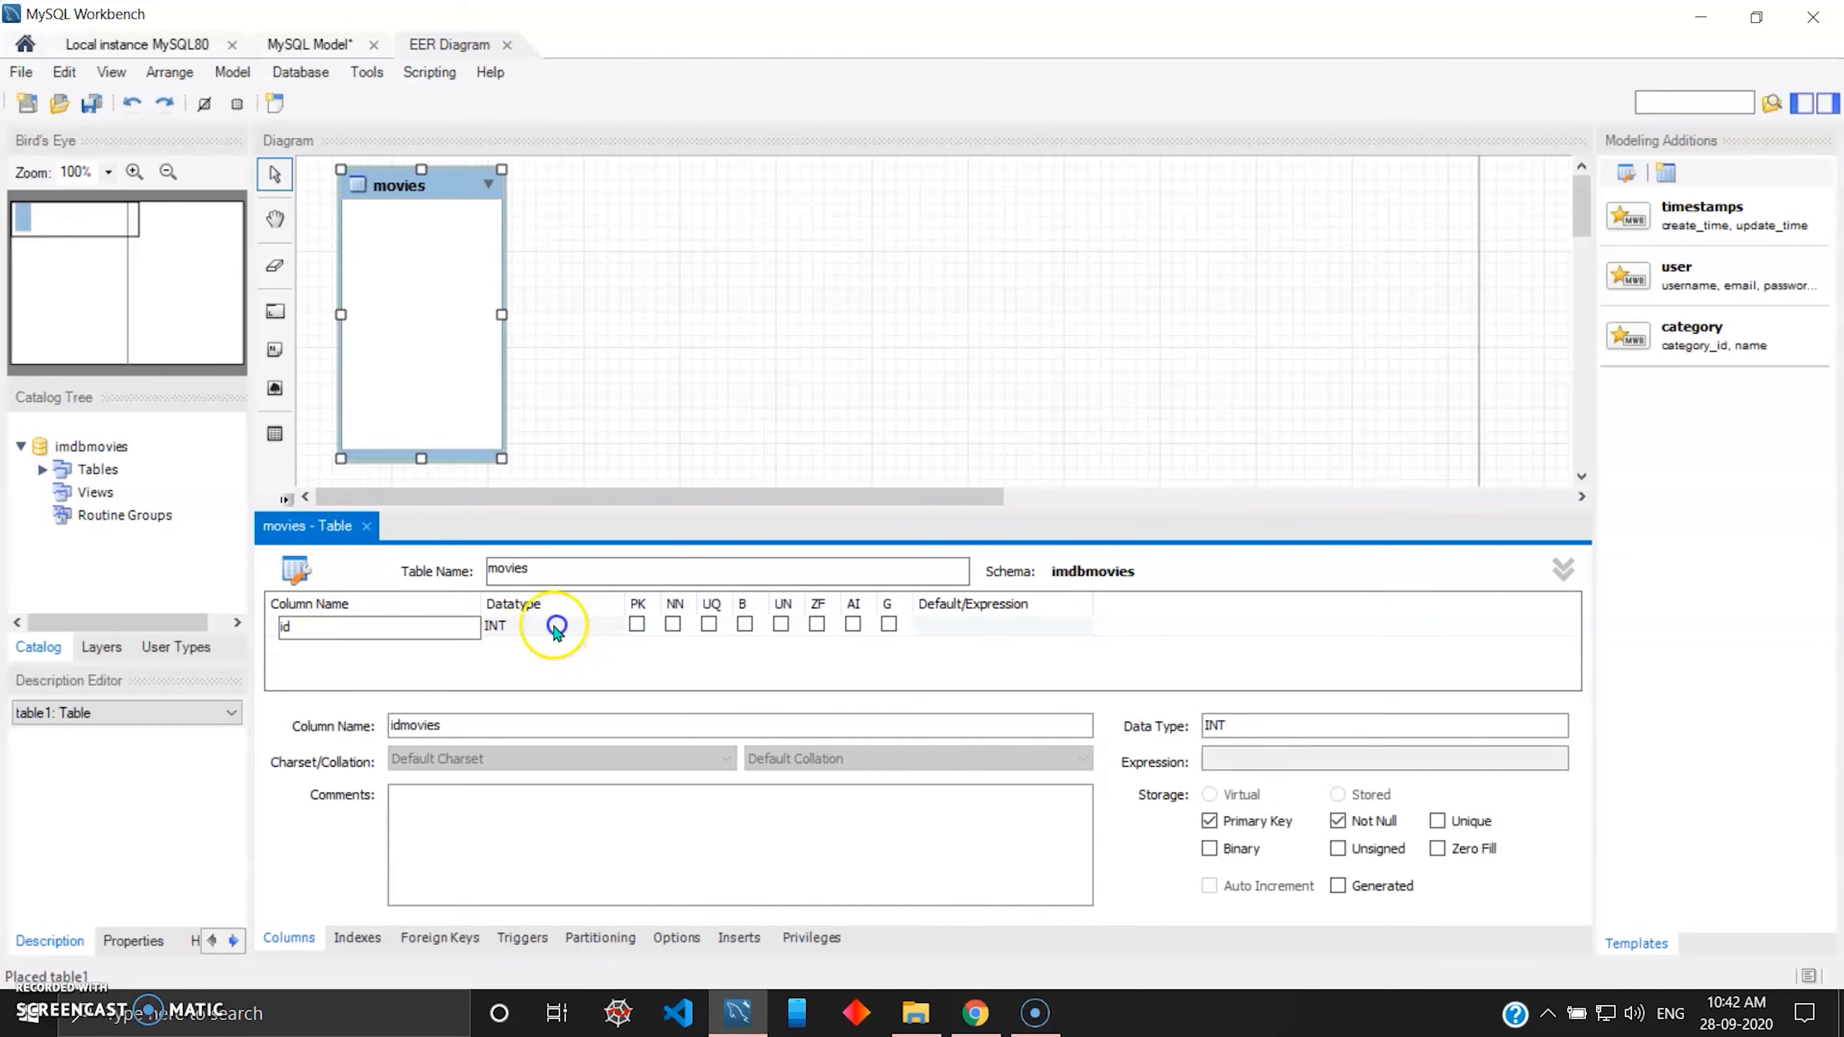
left_click(636, 625)
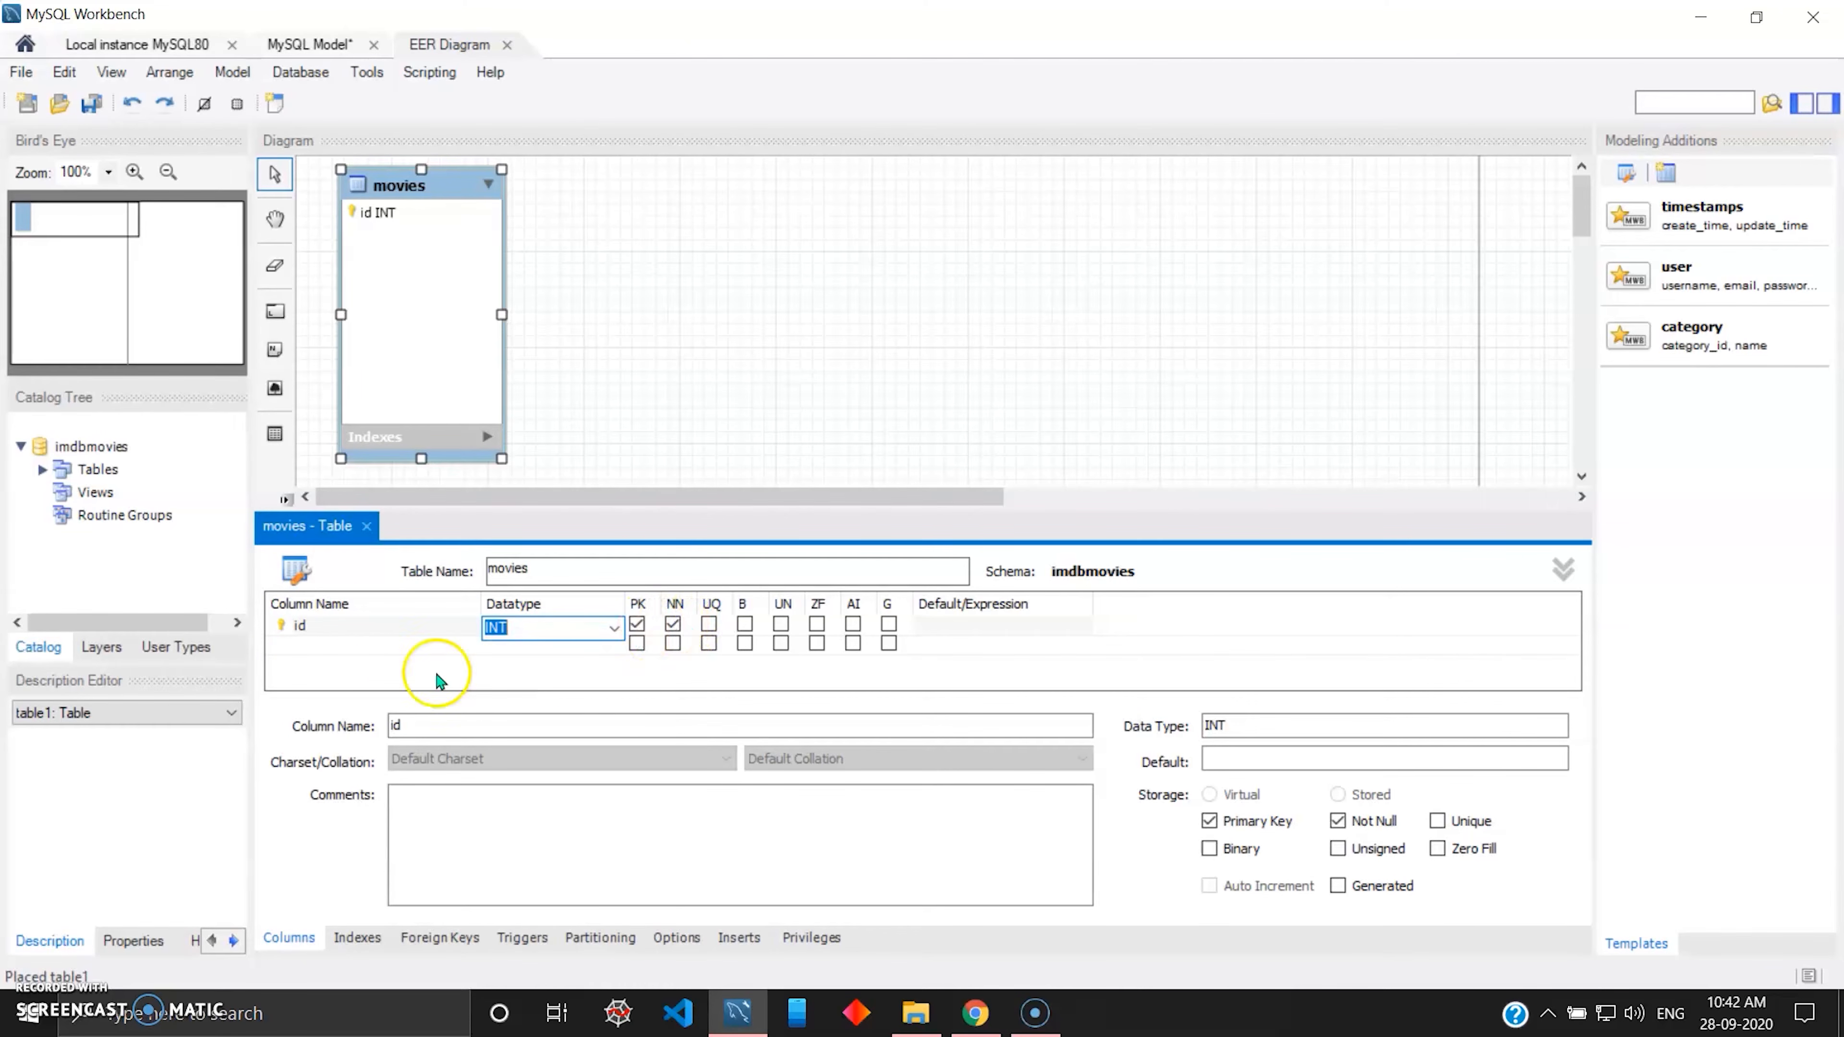
Add a VARCHAR(45) column title to the movies table, set as not null and unique.
left_click(368, 646)
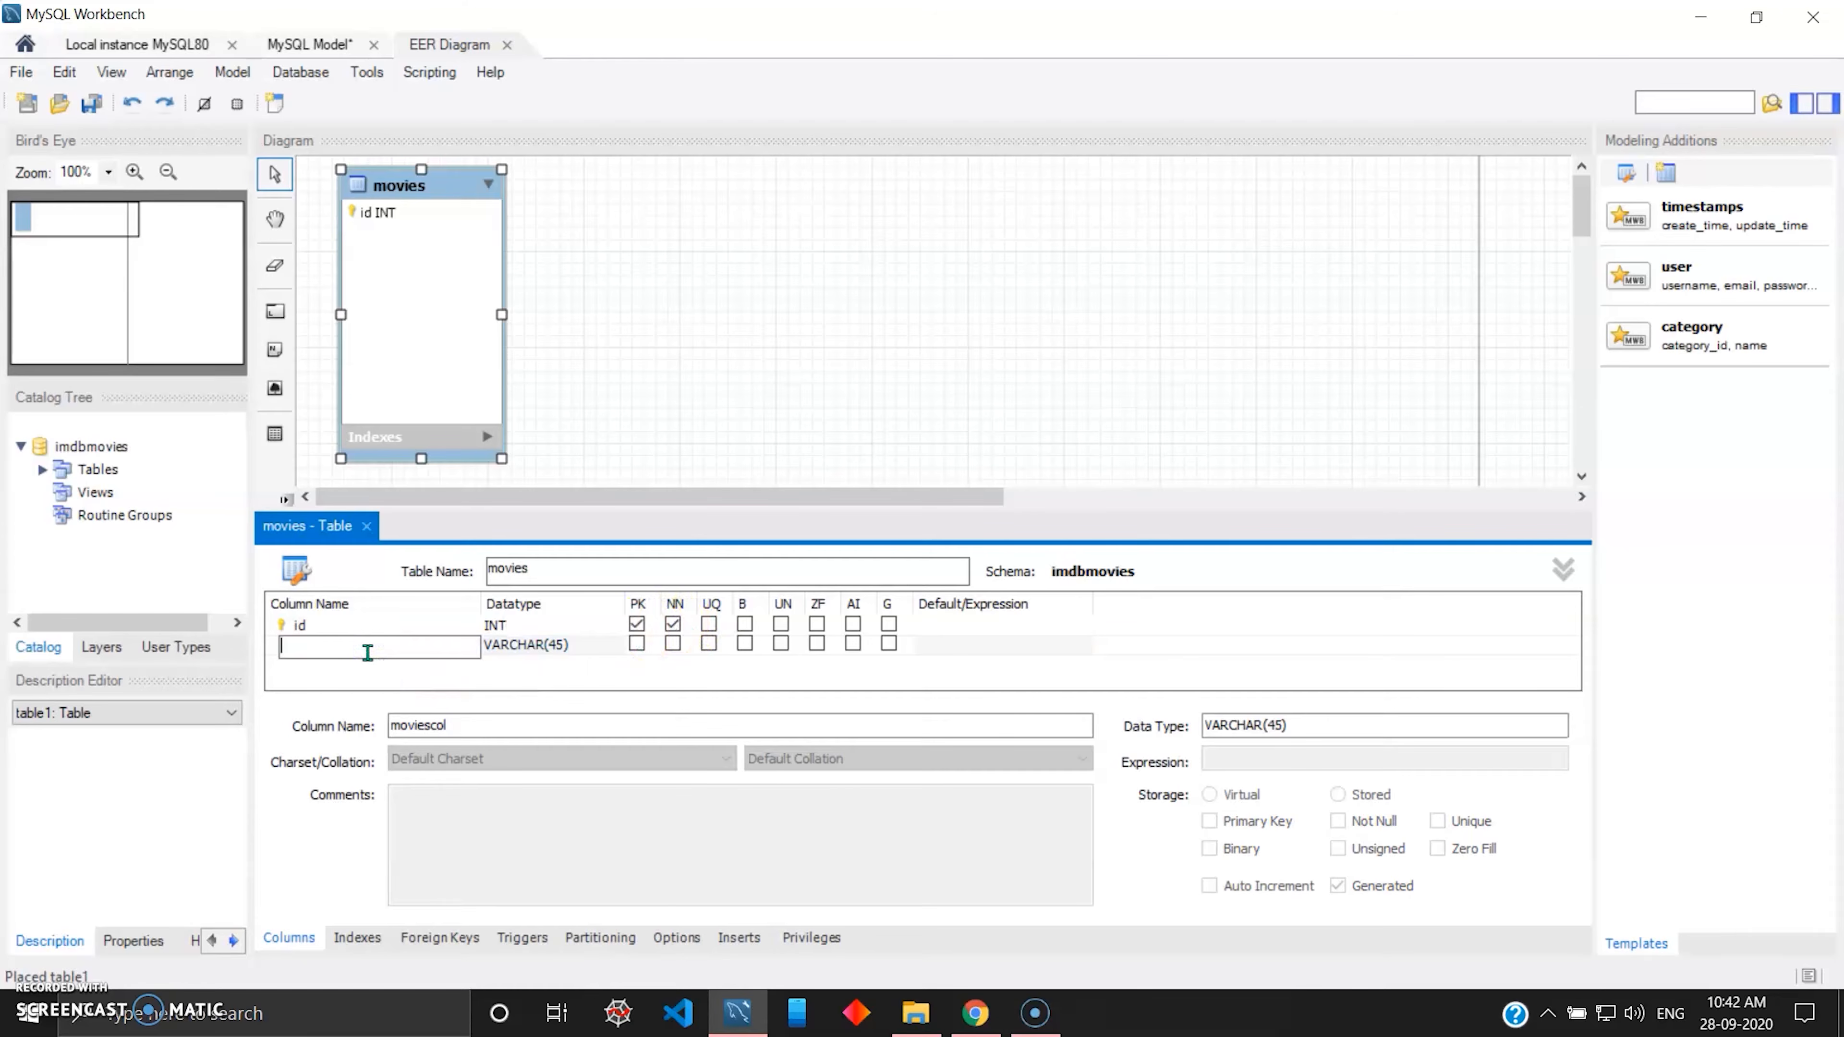
type("title")
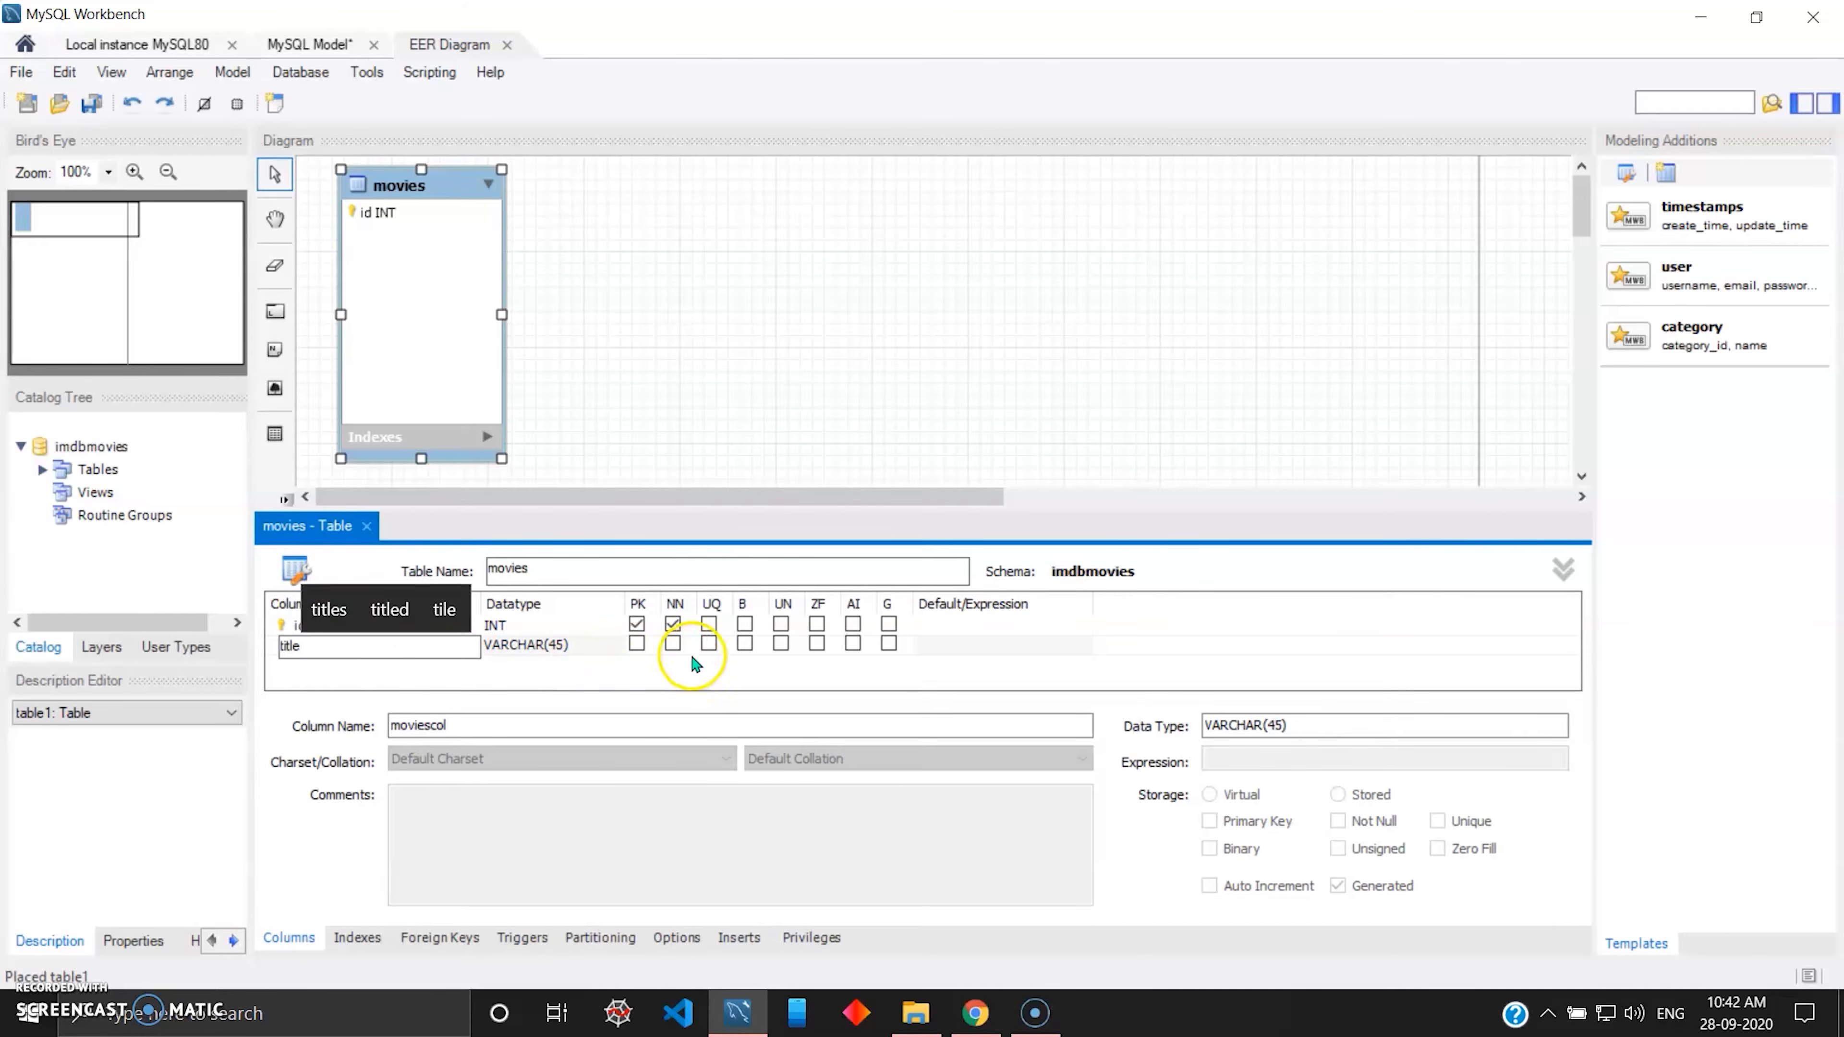
left_click(673, 646)
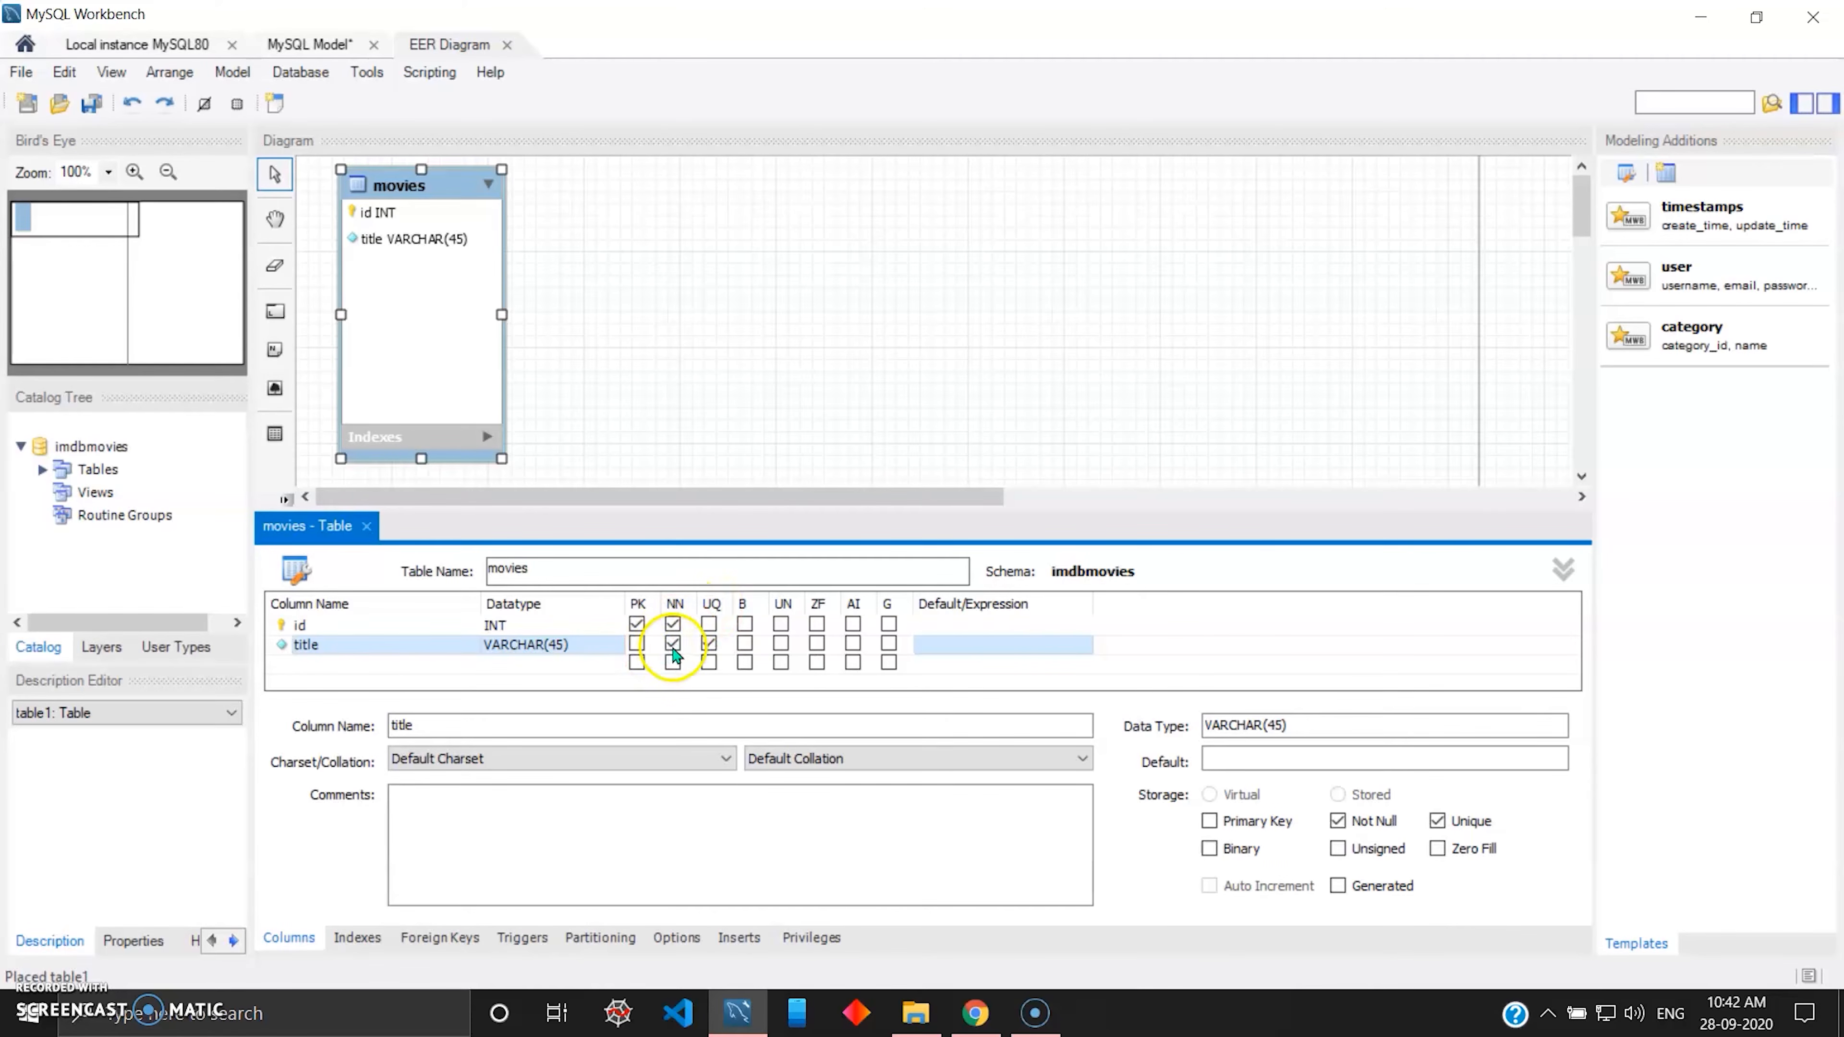
Add a third column named year to the movies table with the VARCHAR(45) datatype.
double_click(419, 665)
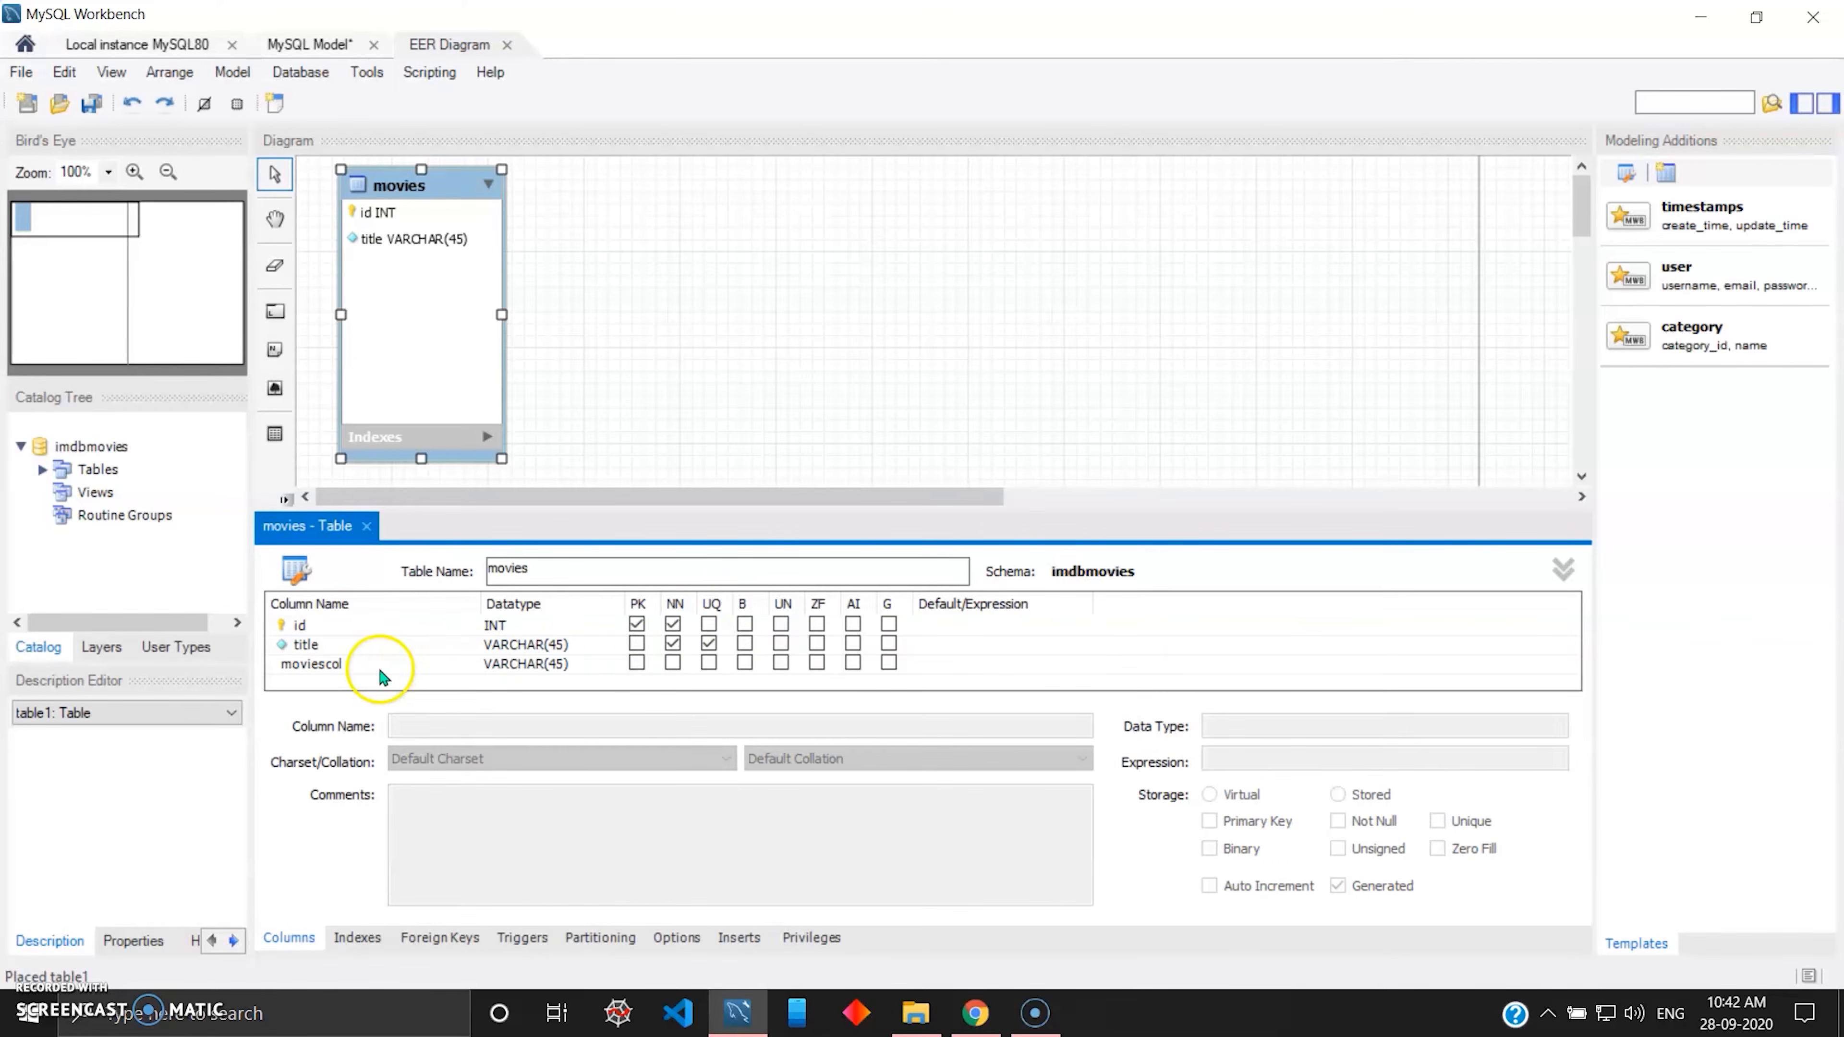
left_click(360, 667)
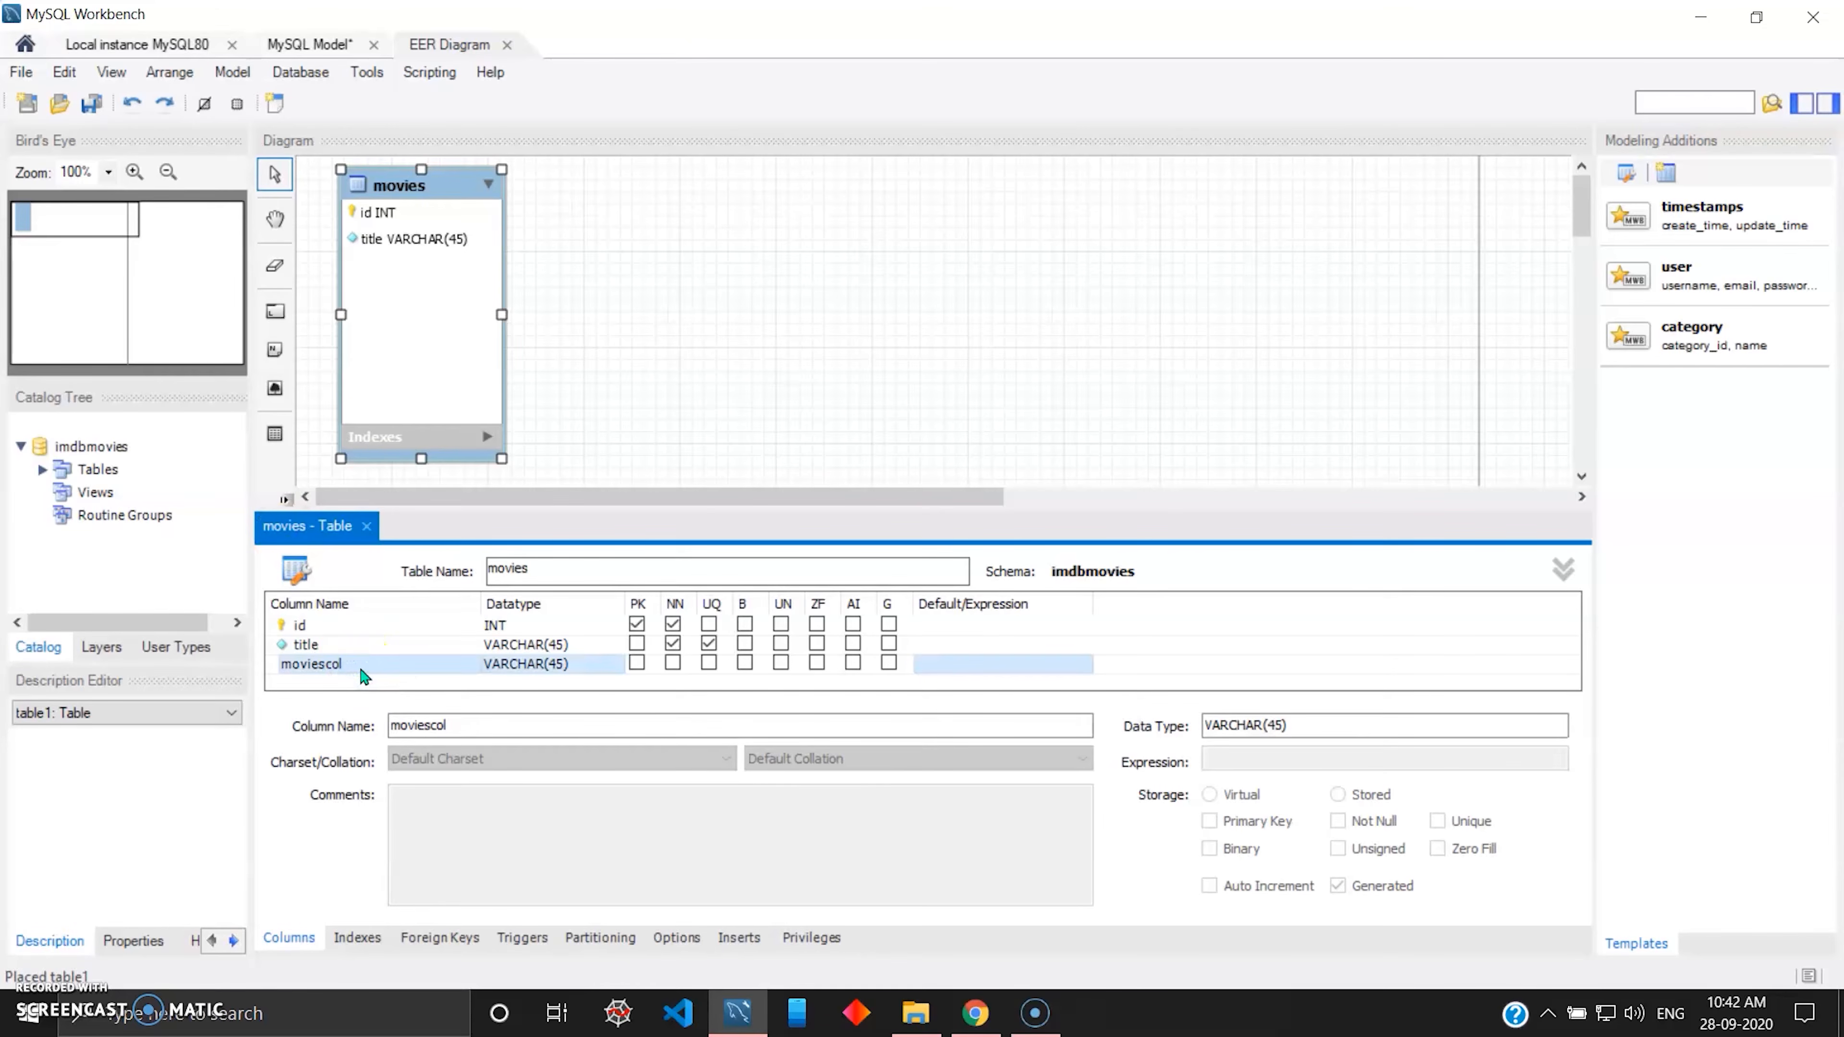
left_click(361, 667)
type("year")
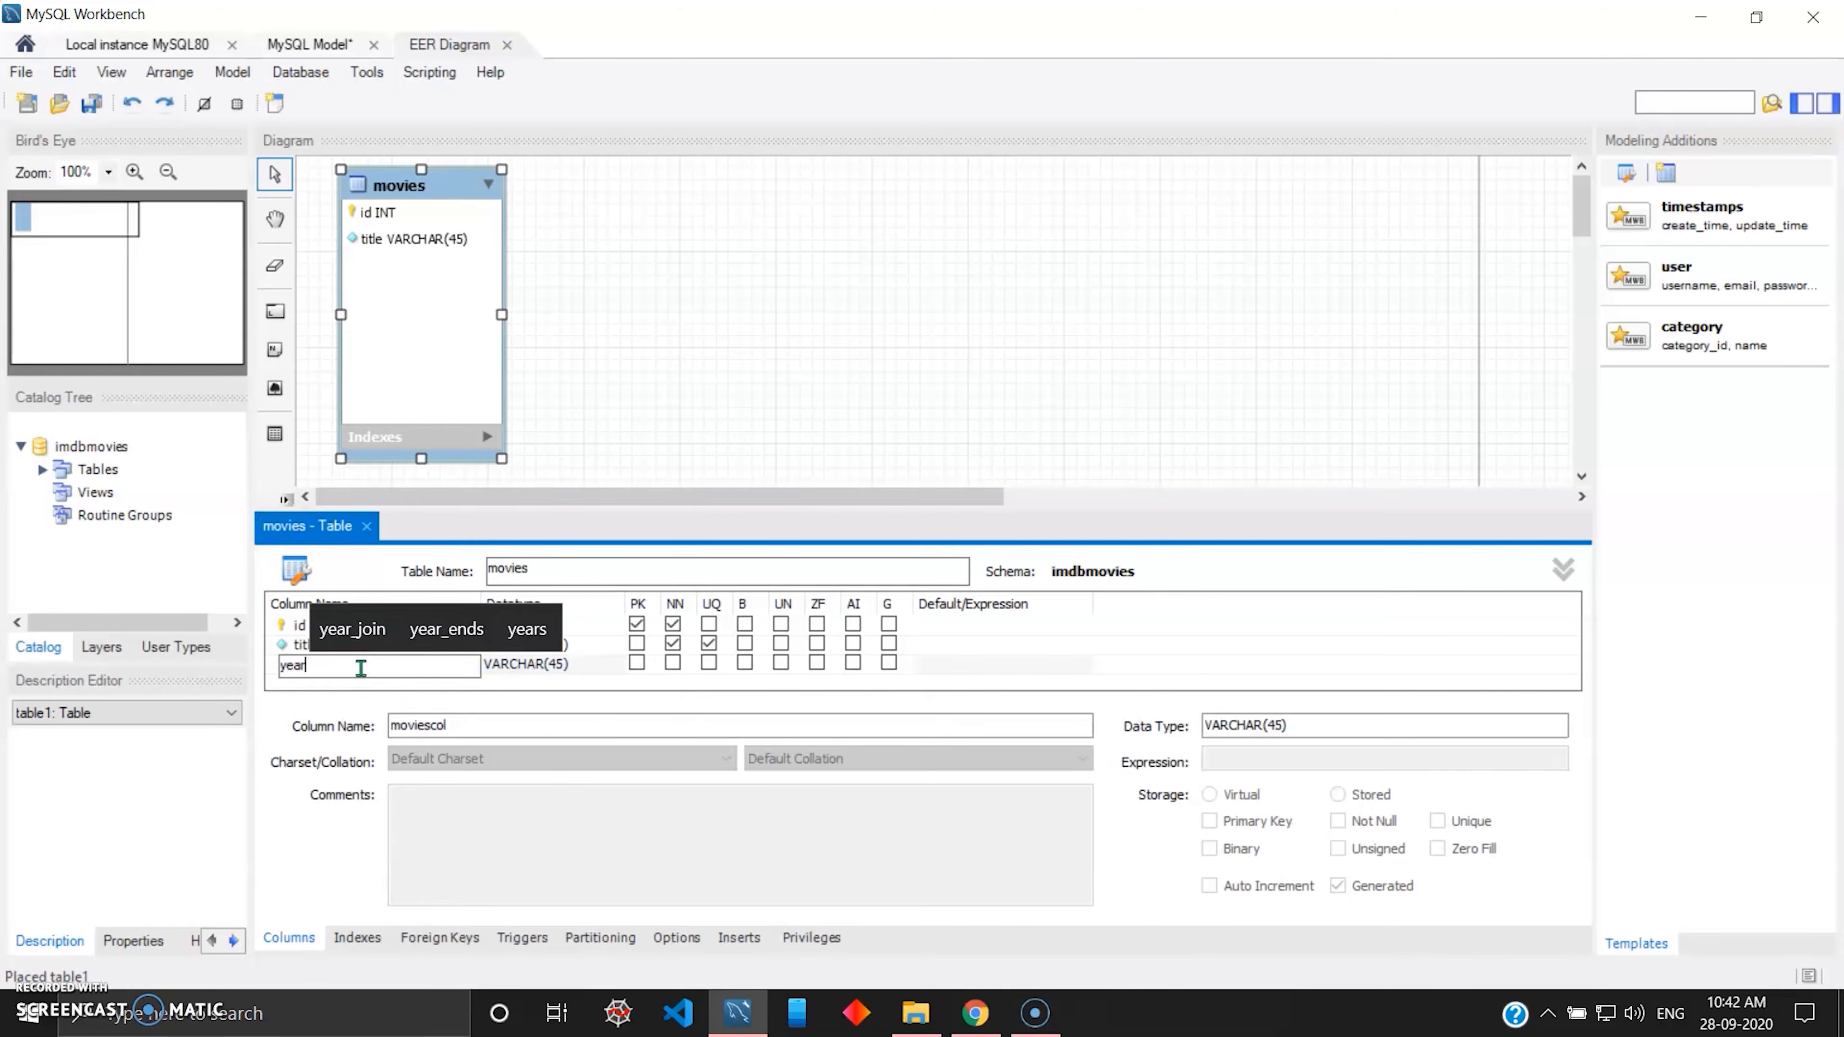
key("Tab")
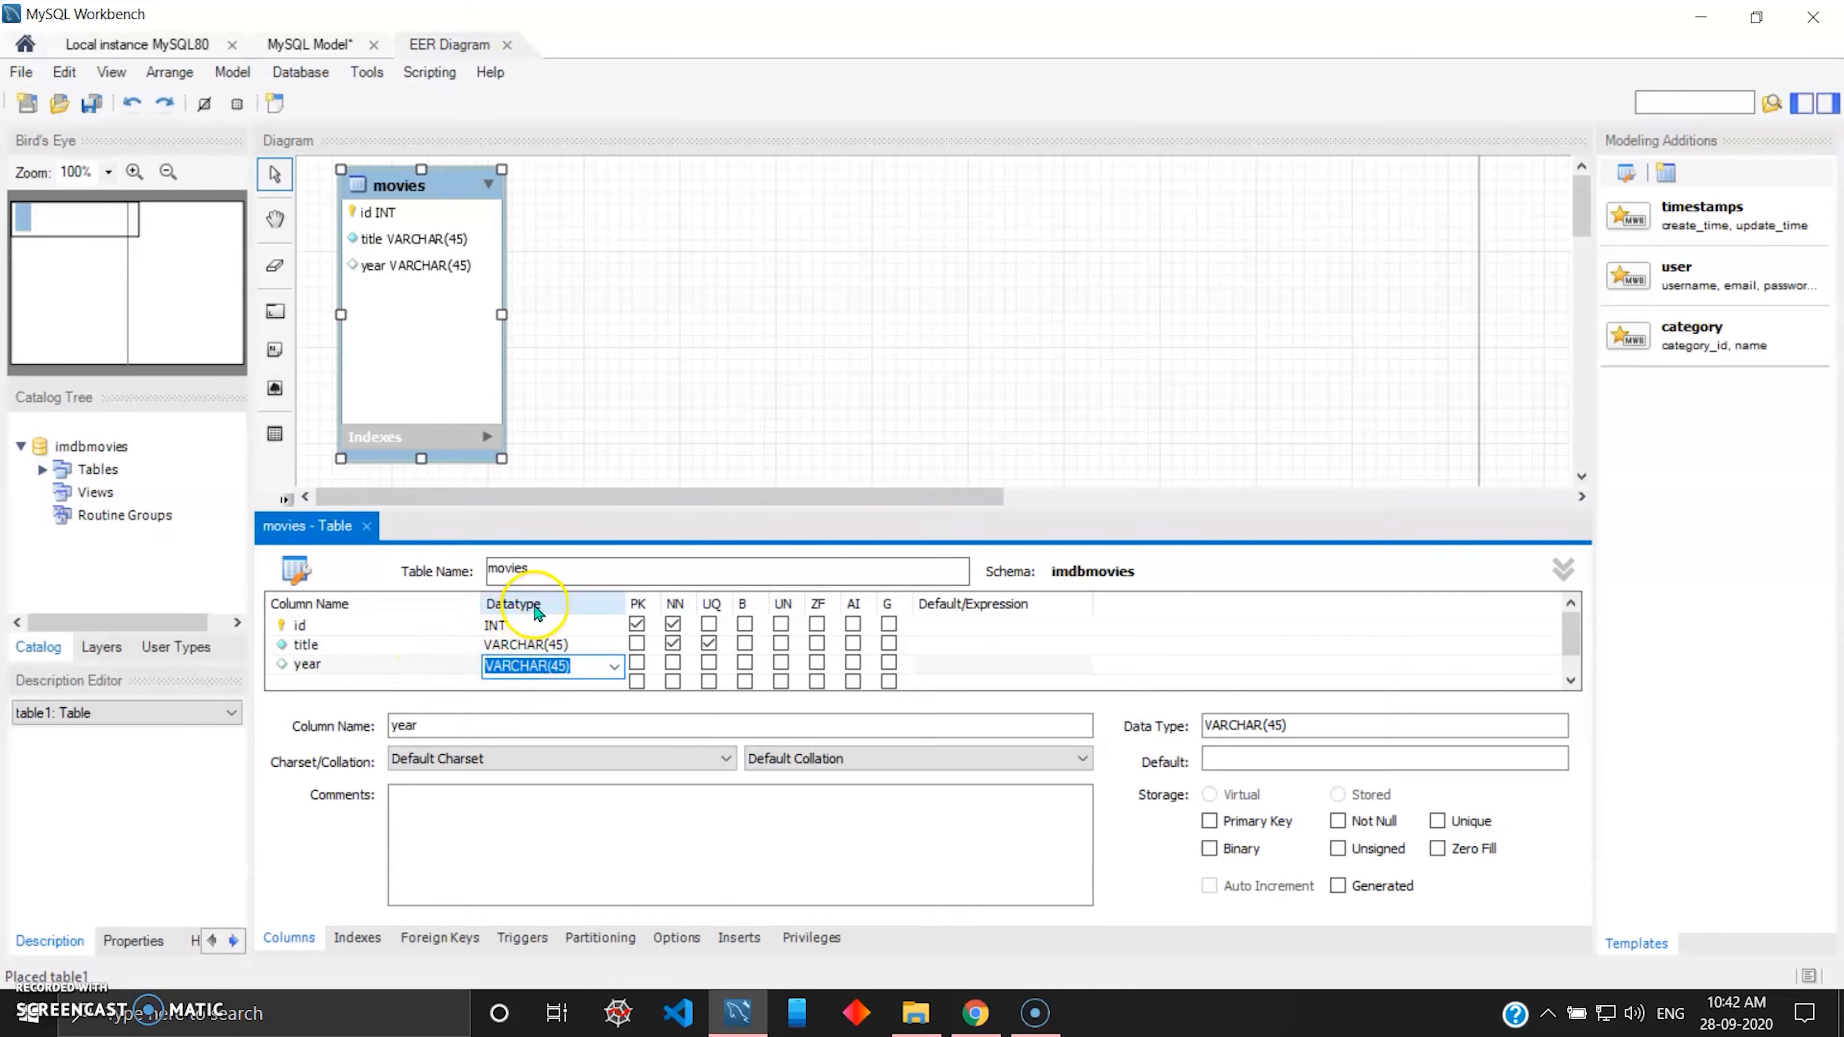
Add a VARCHAR(45) column named image_url below year in the movies table.
scroll(541, 645, "down", 1)
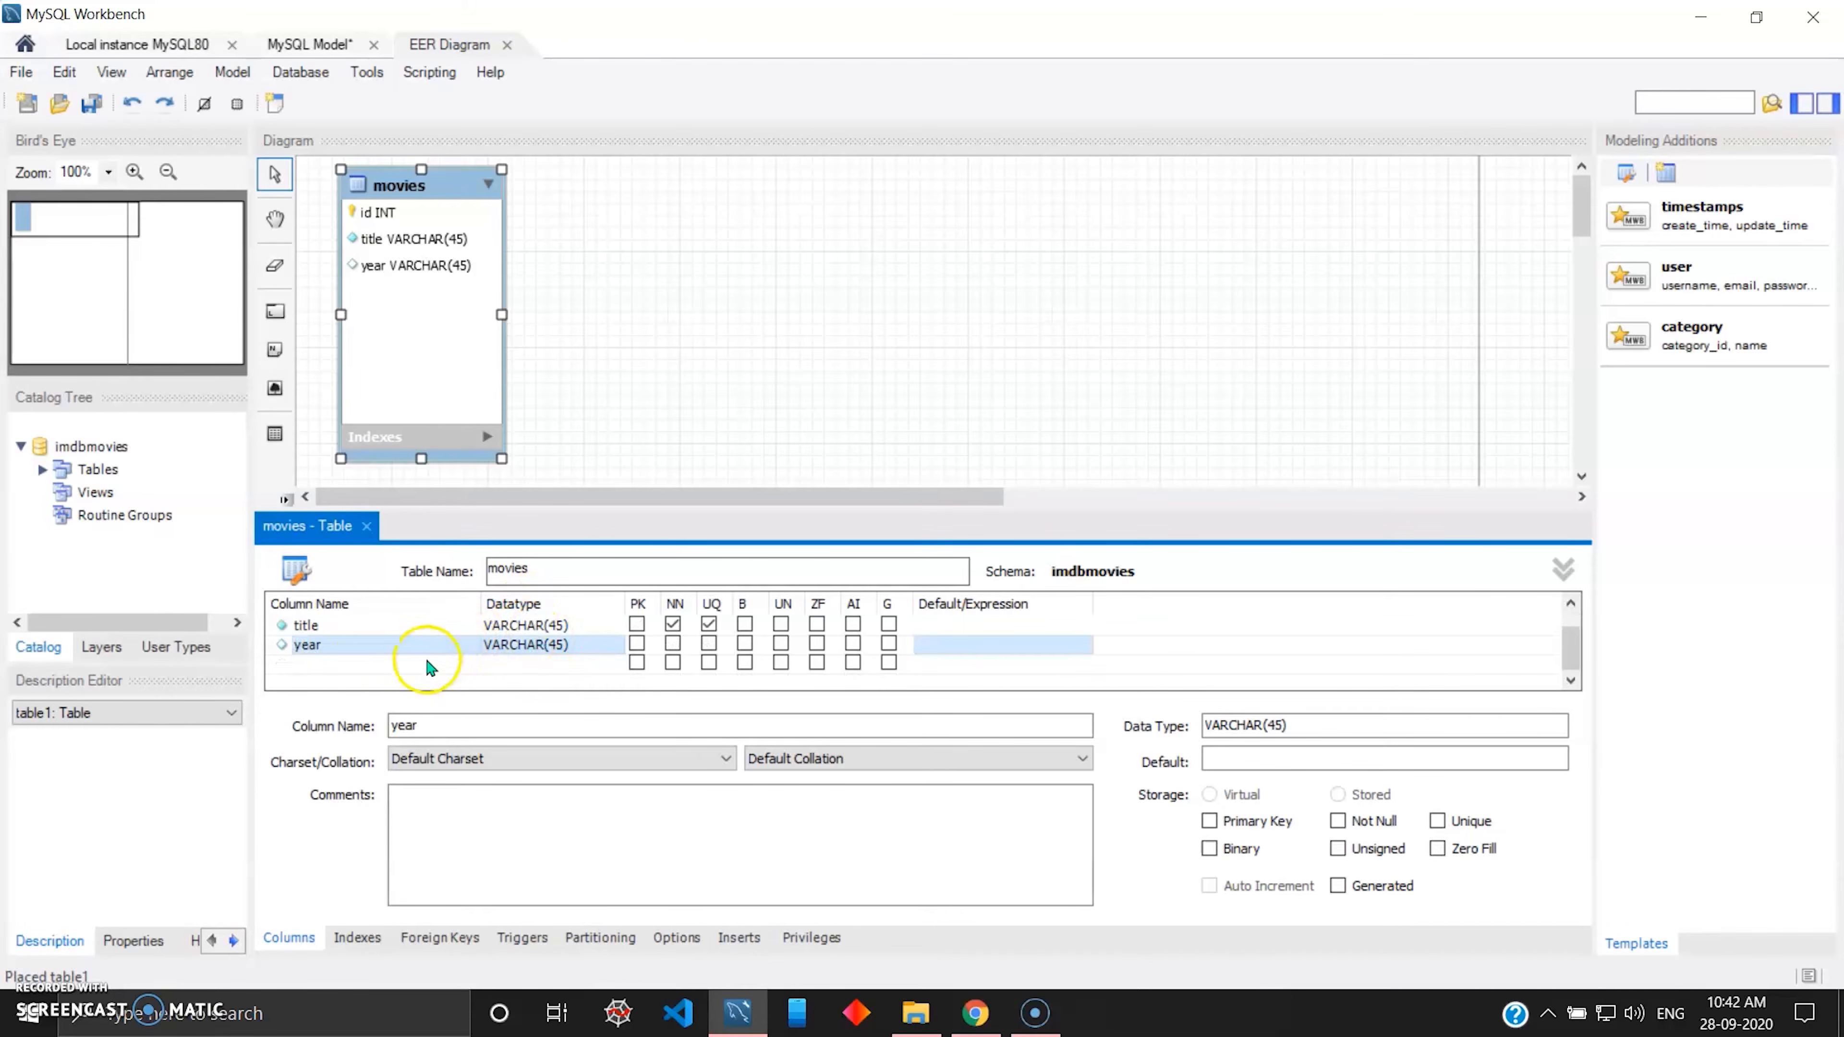
left_click(356, 669)
type("i")
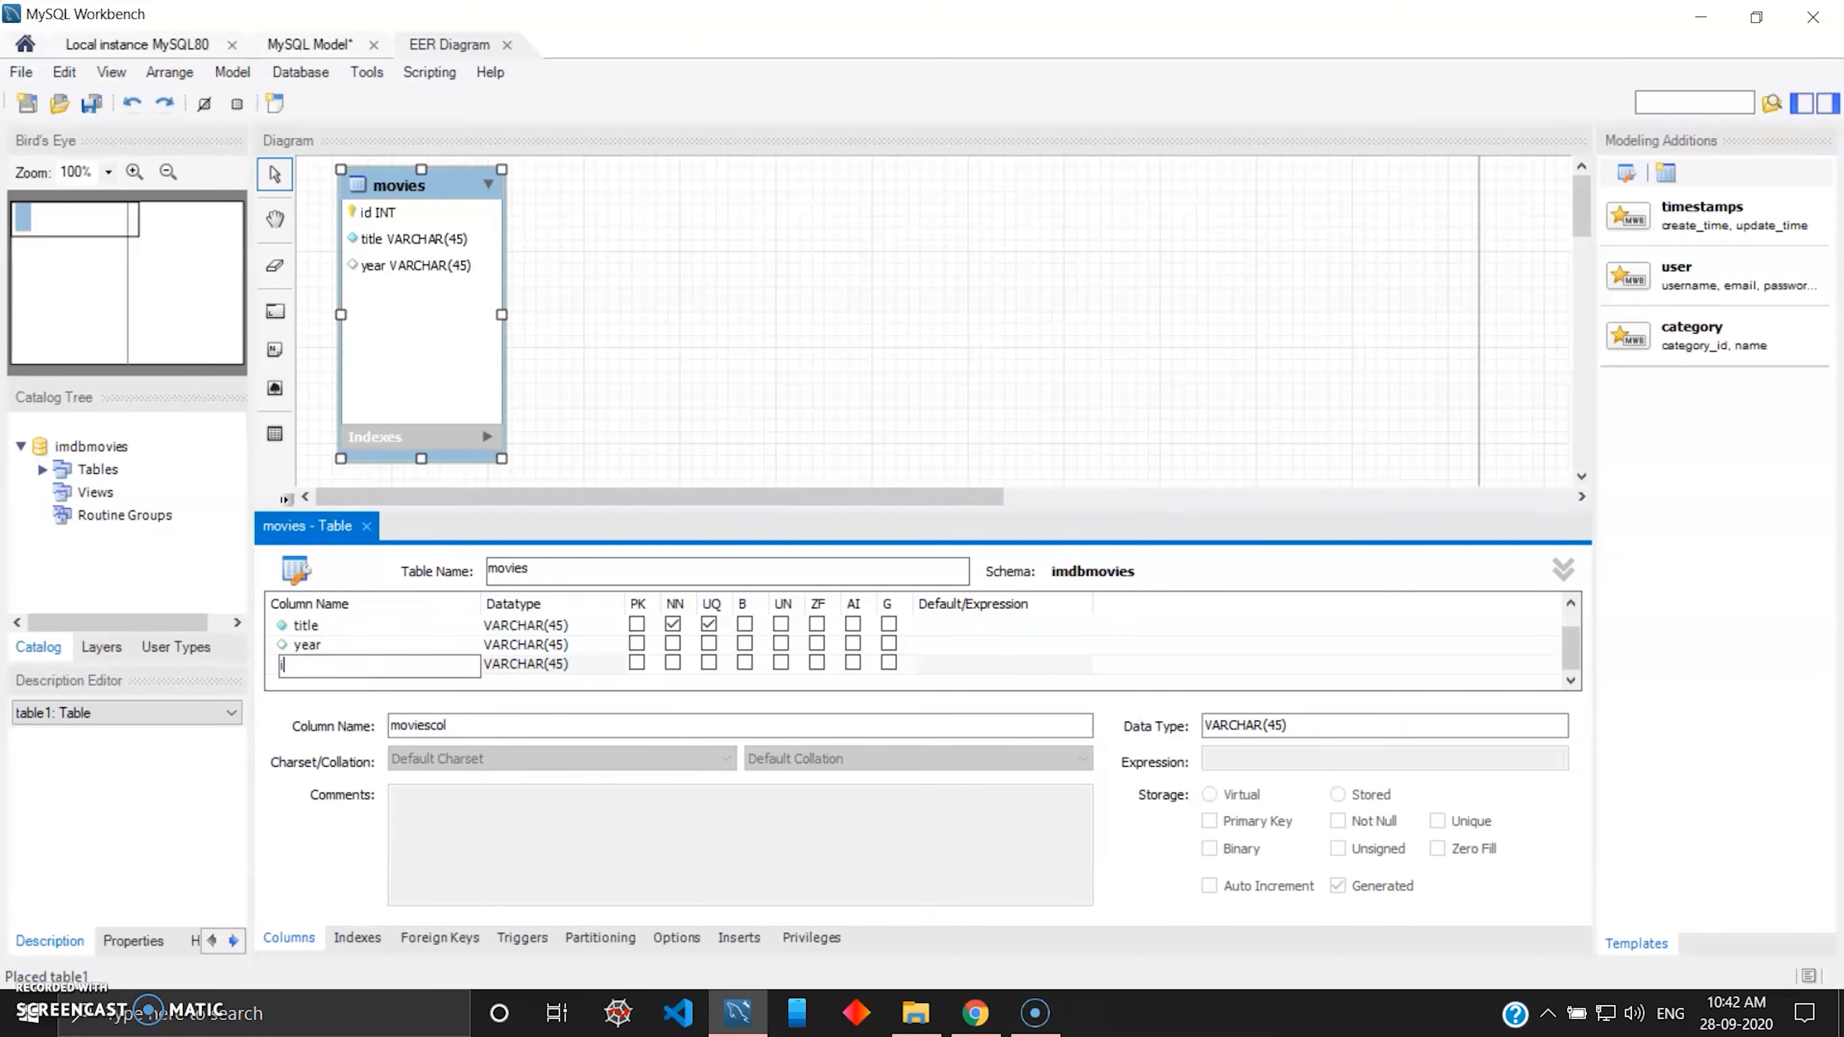
type("mage")
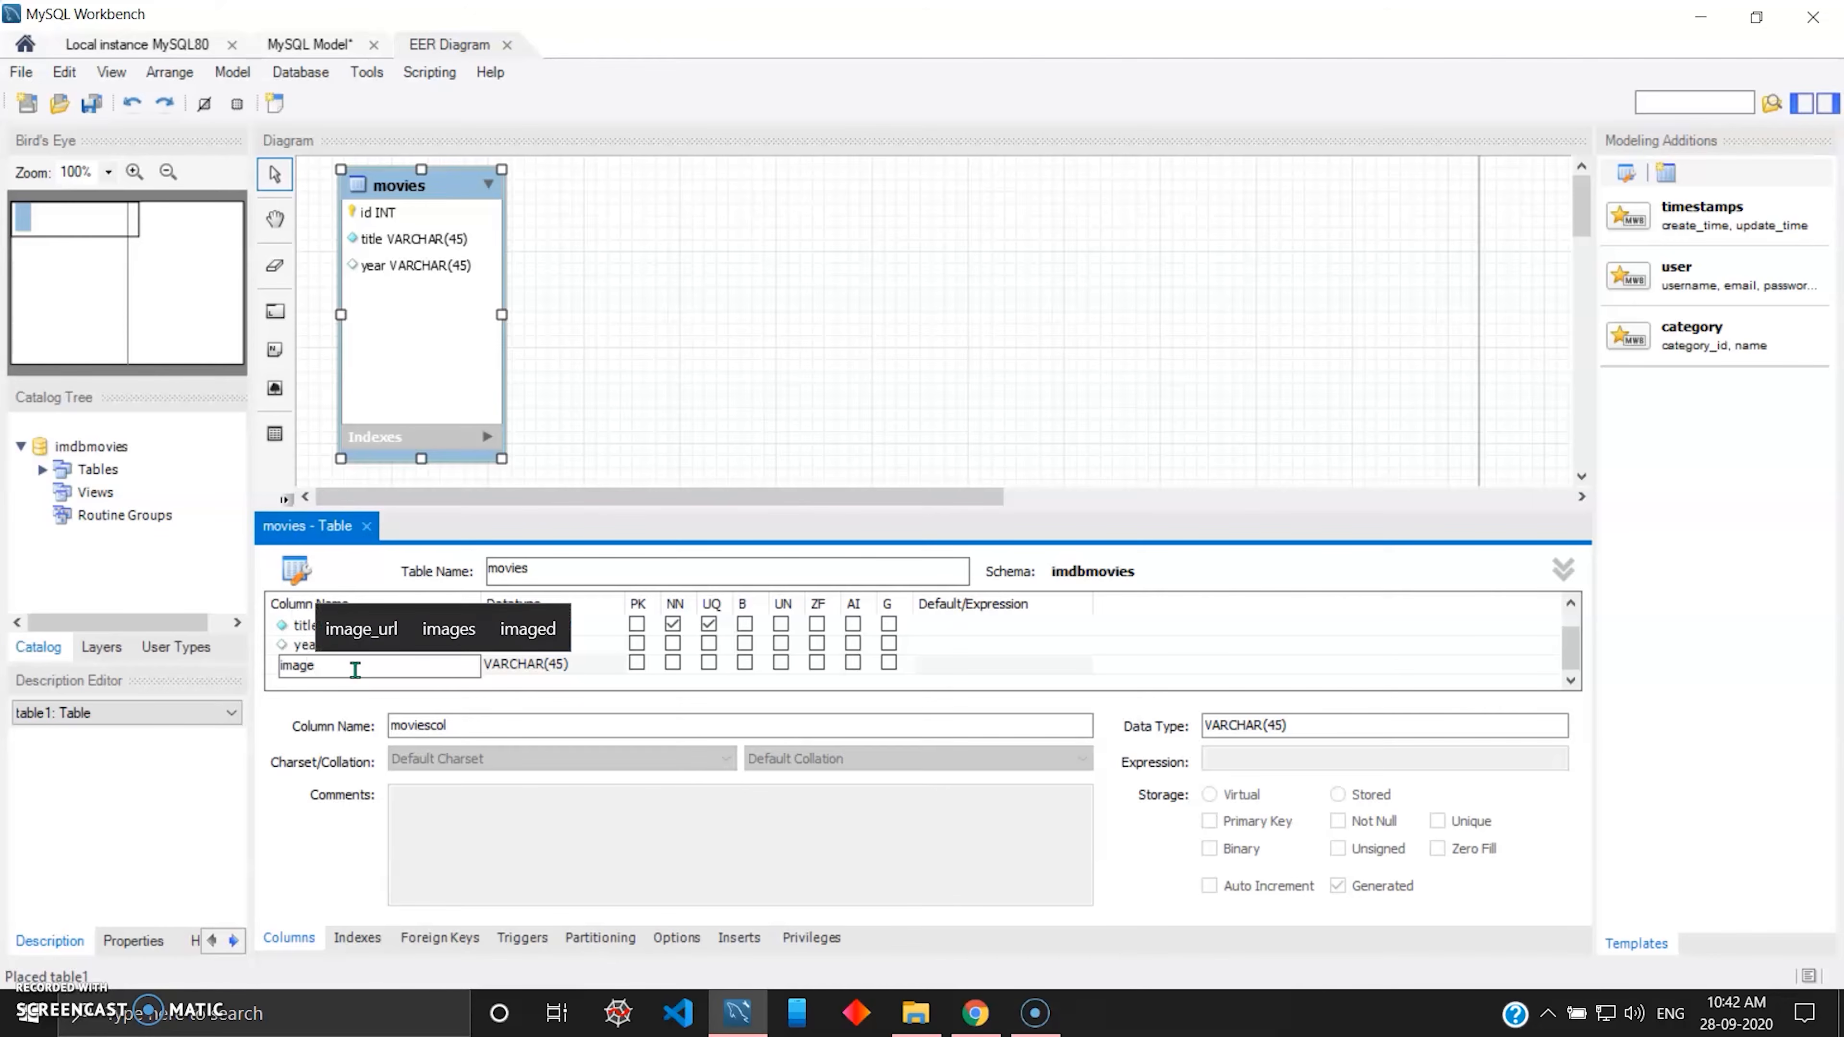
type("_url")
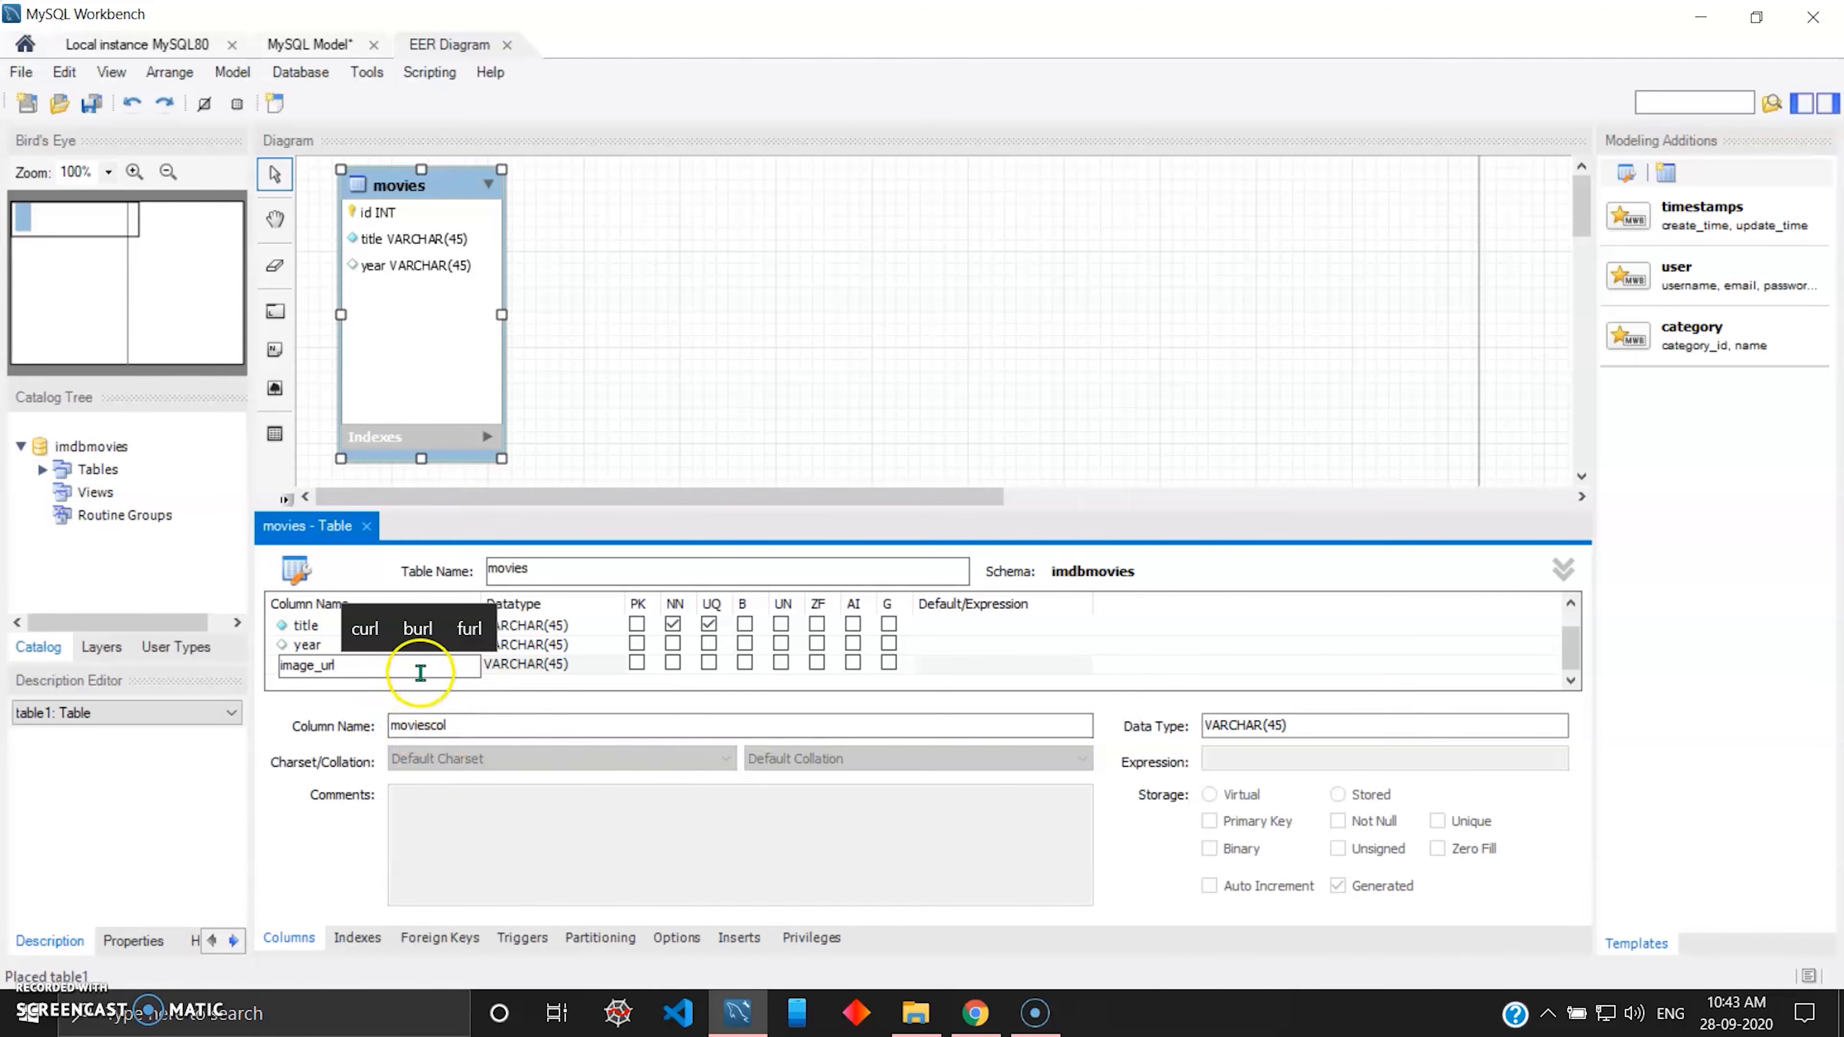
key("Return")
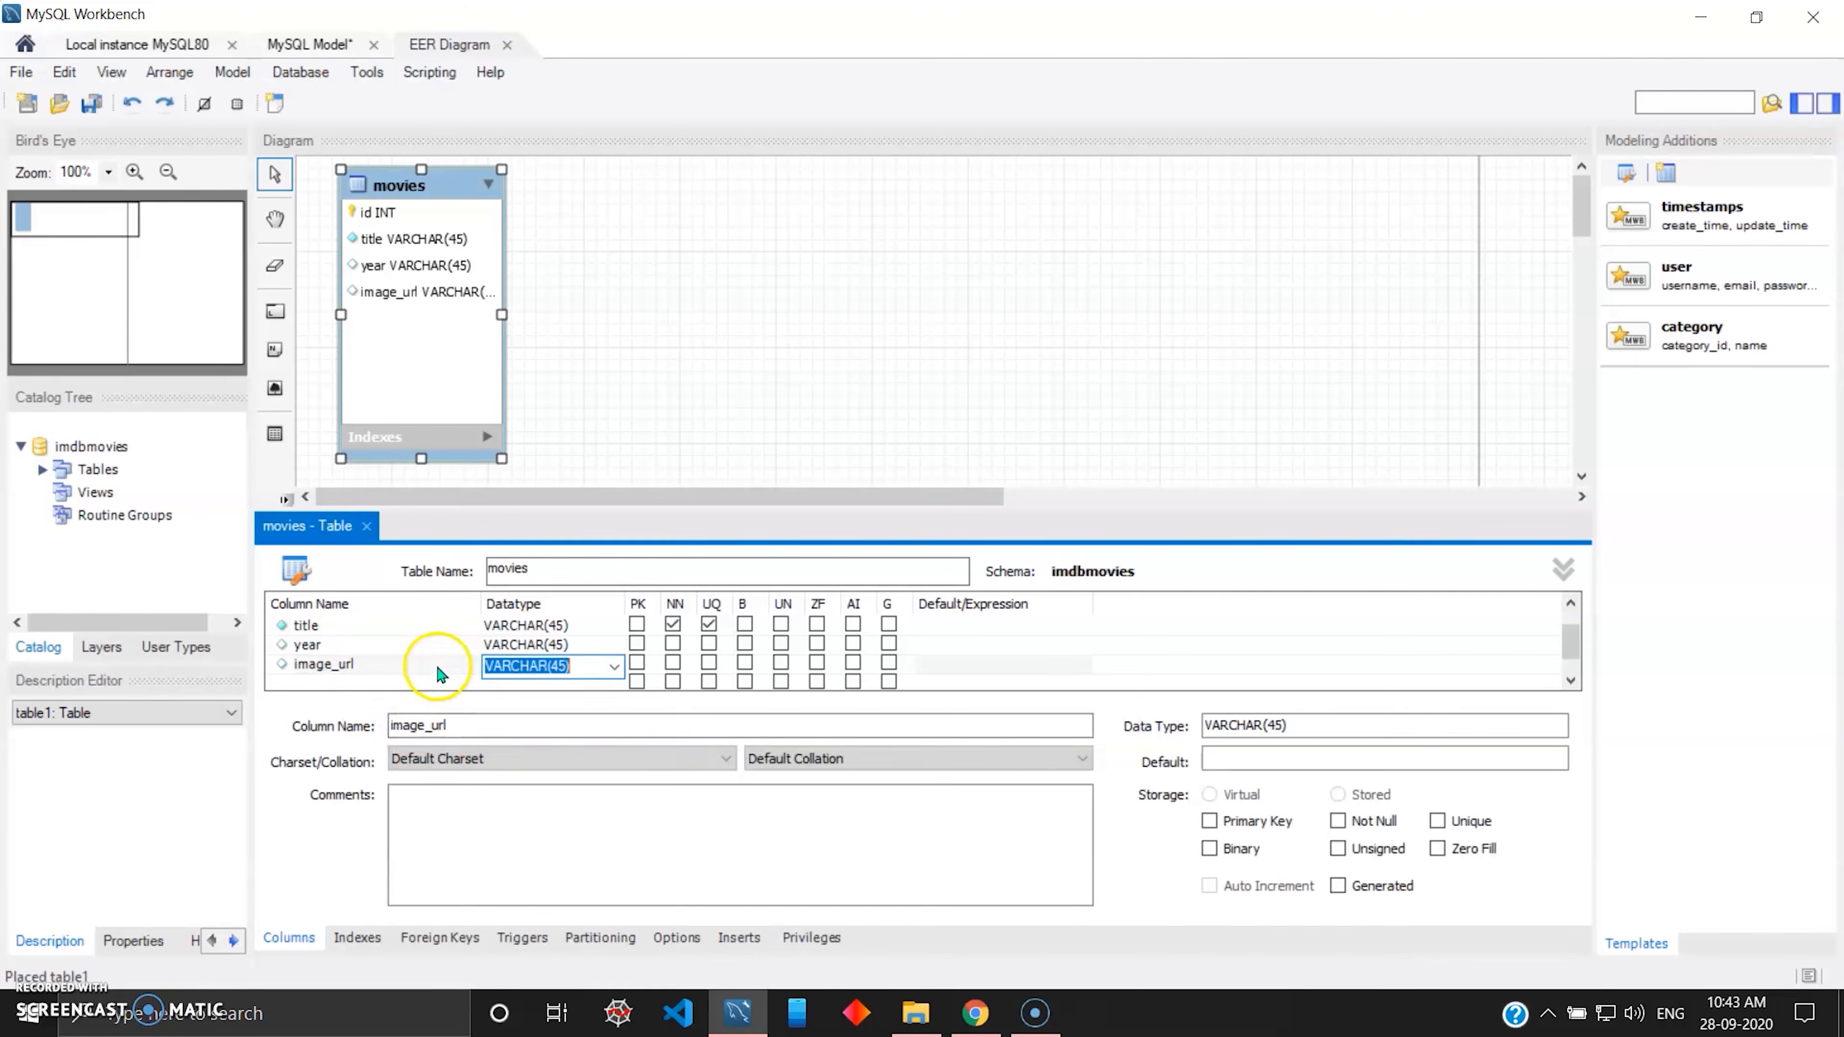
Add the VARCHAR(45) columns certificate and runtime below image_url in the movies table.
left_click(331, 663)
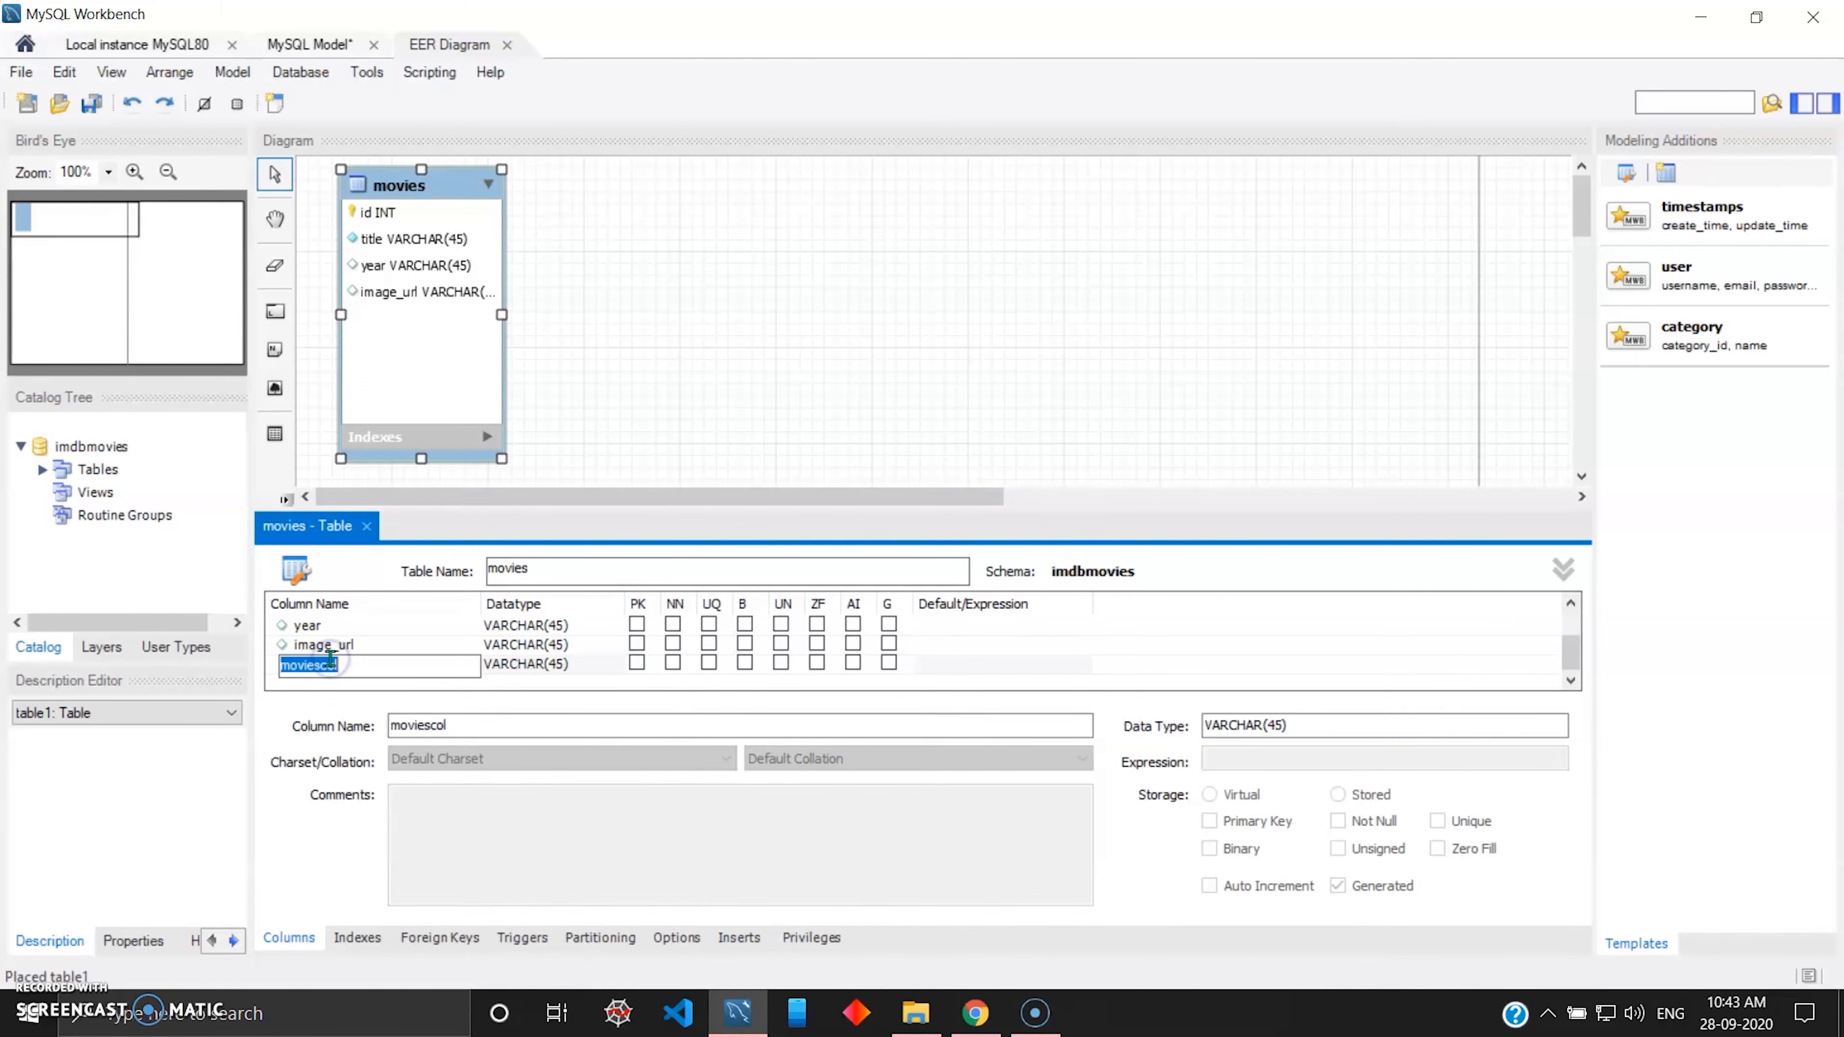
type("certi")
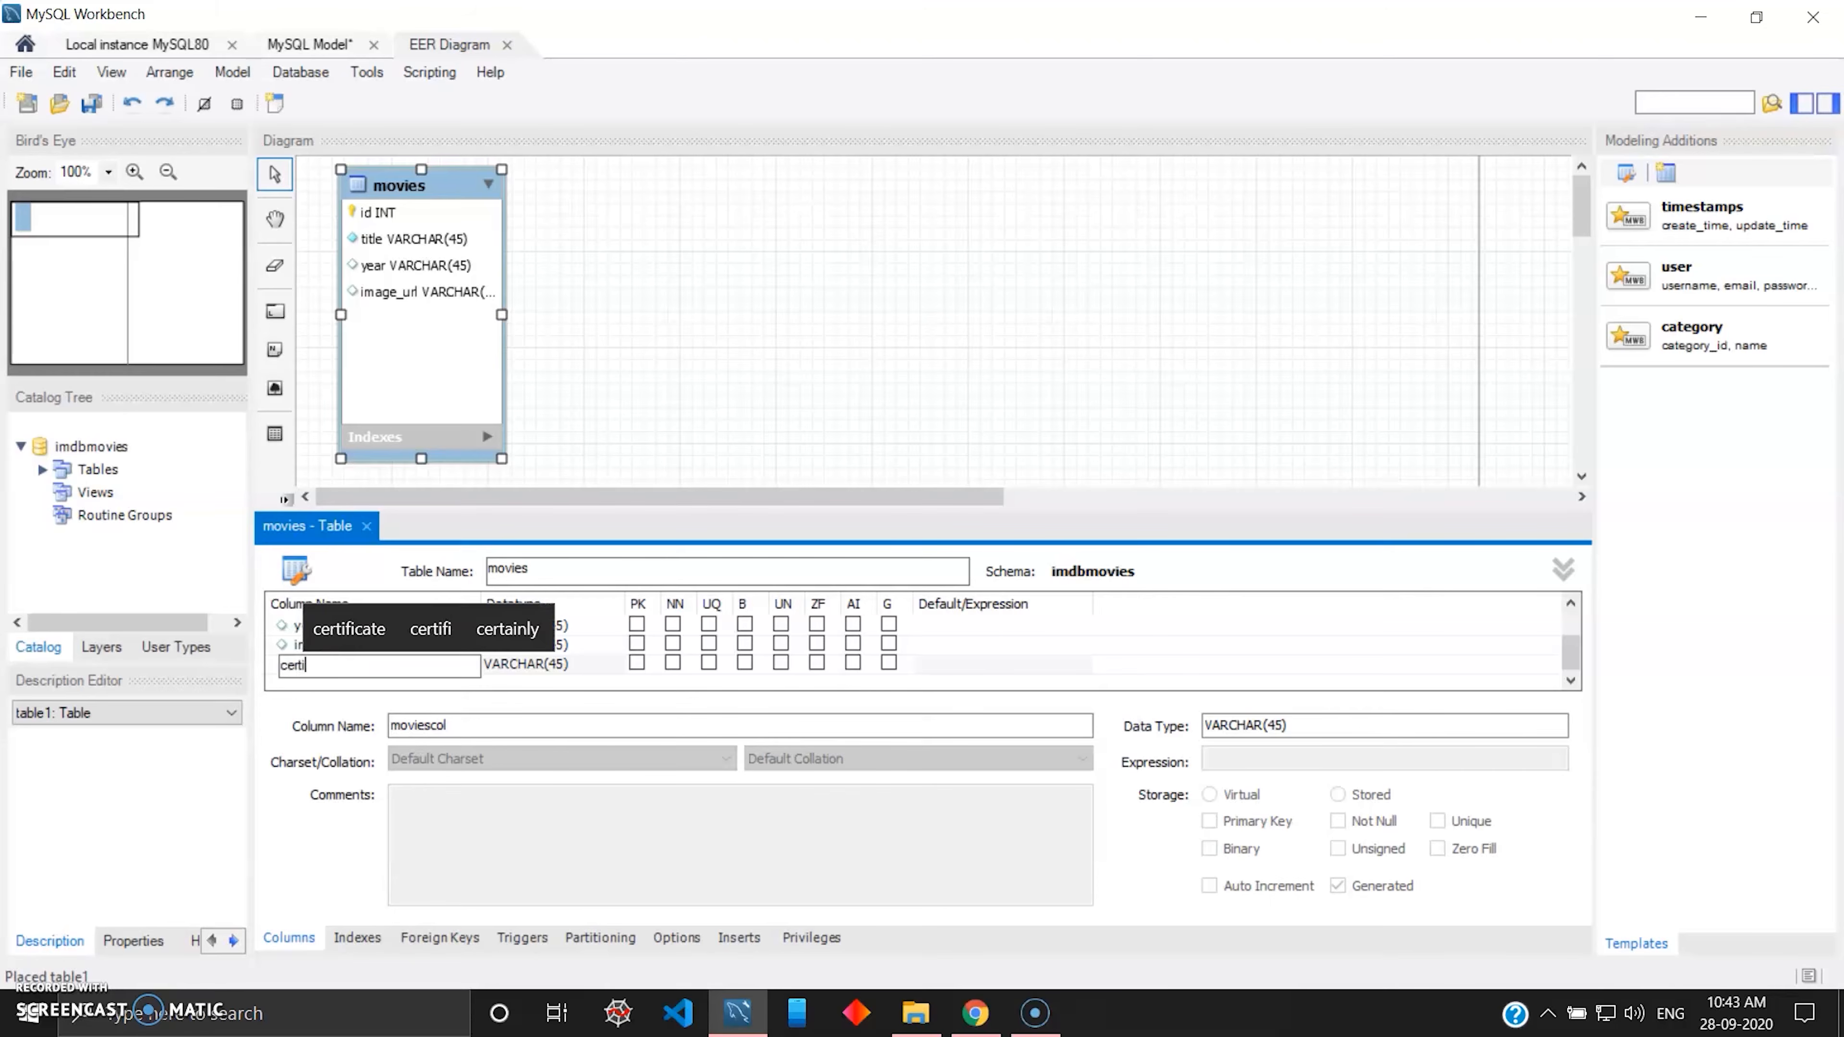
type("ficate")
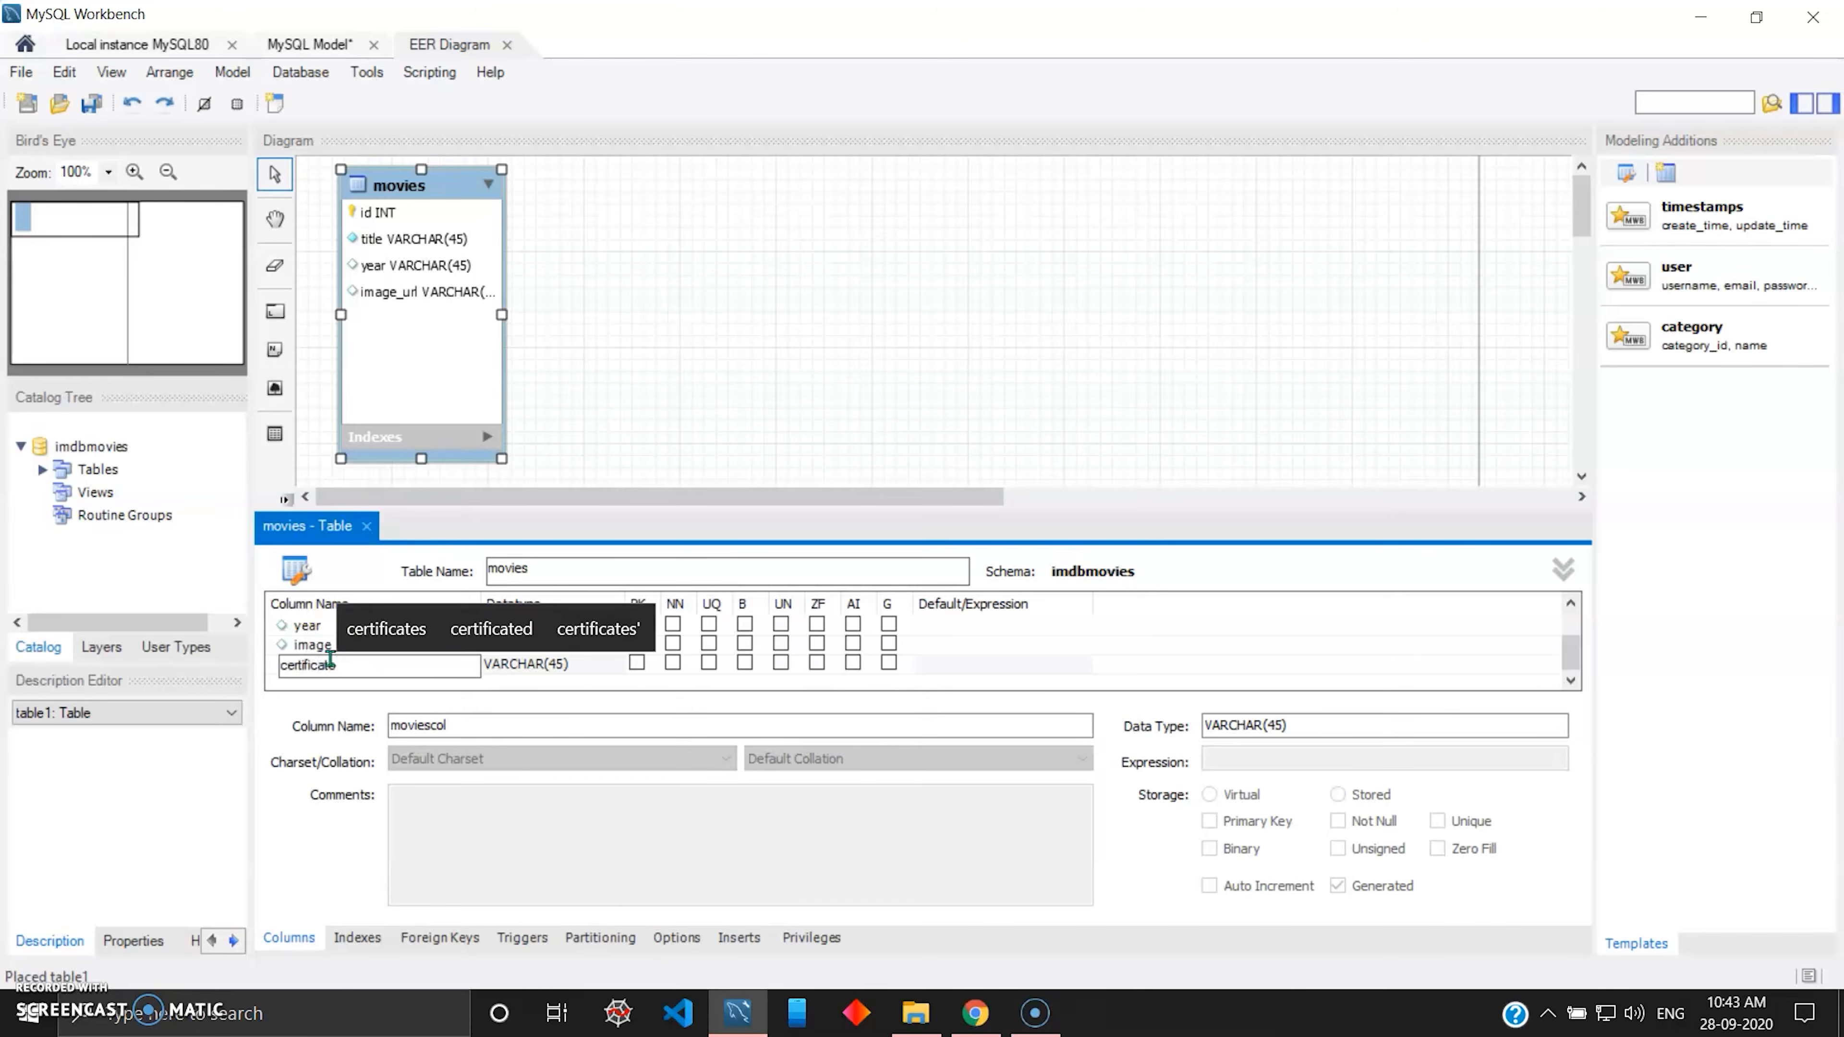
key("Tab")
key("Tab")
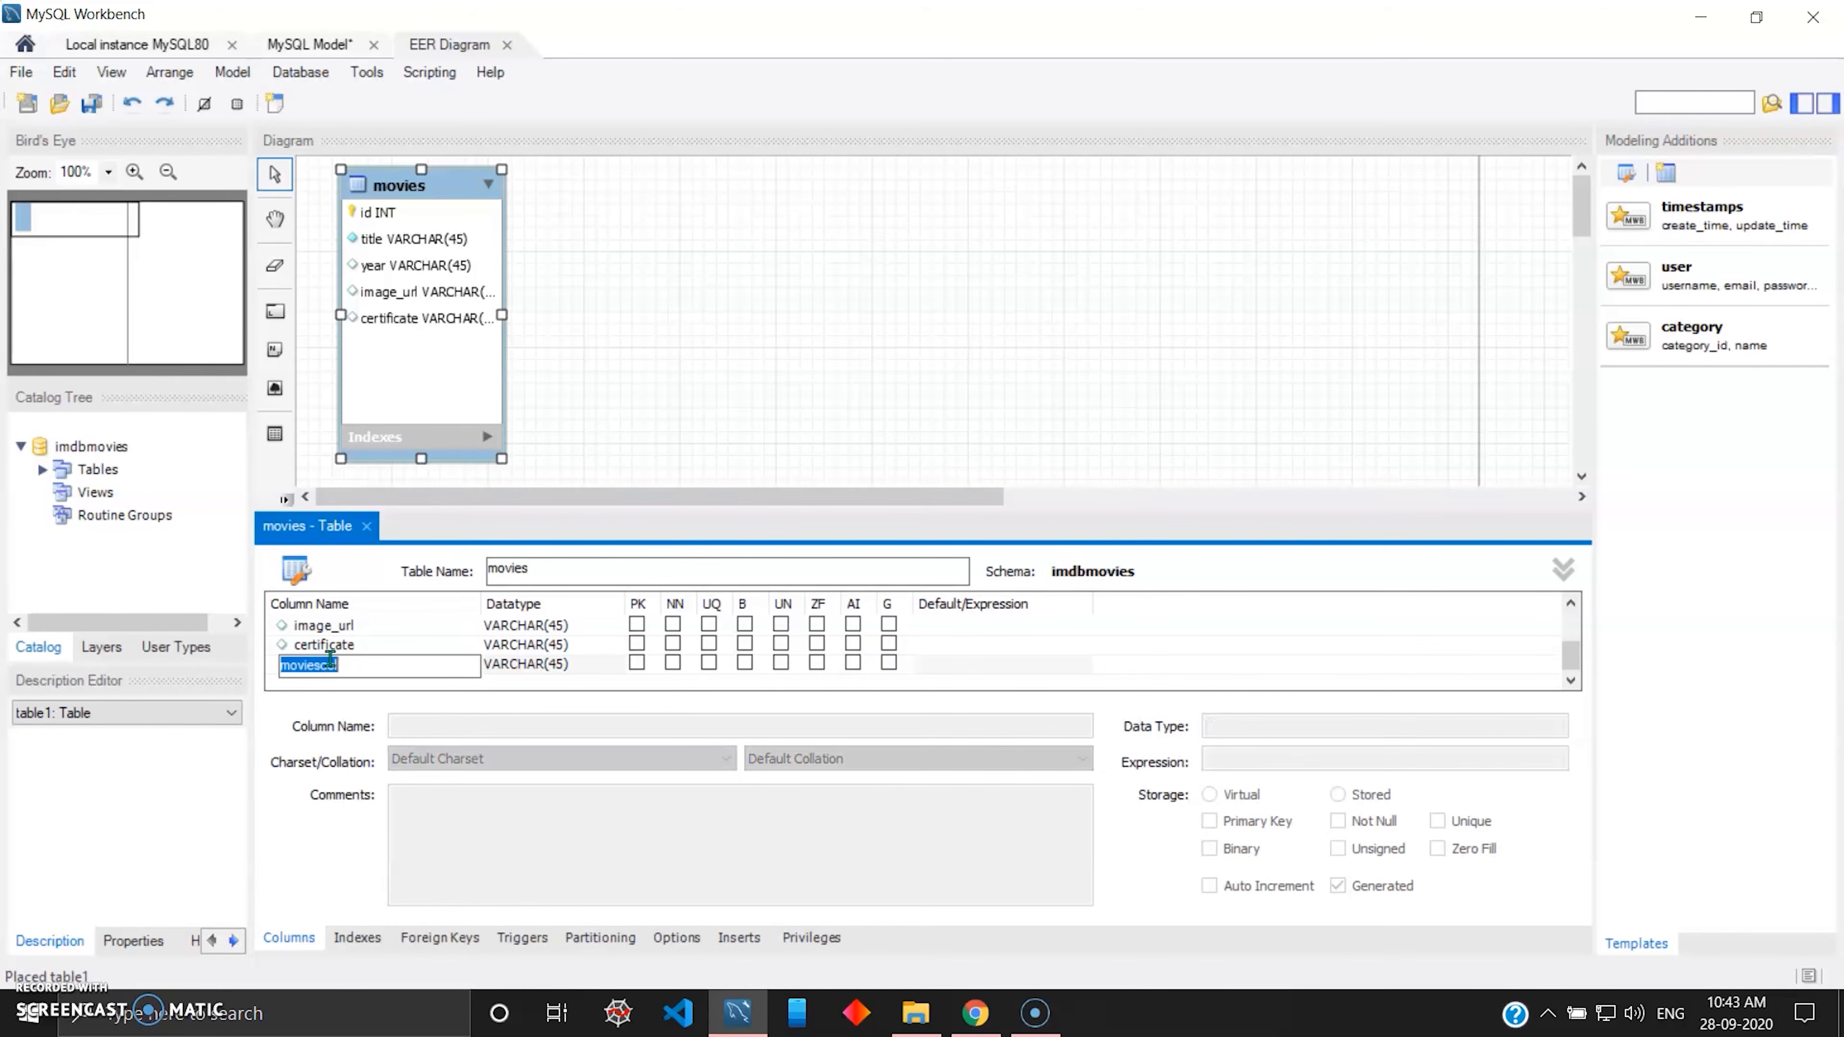
type("runtime")
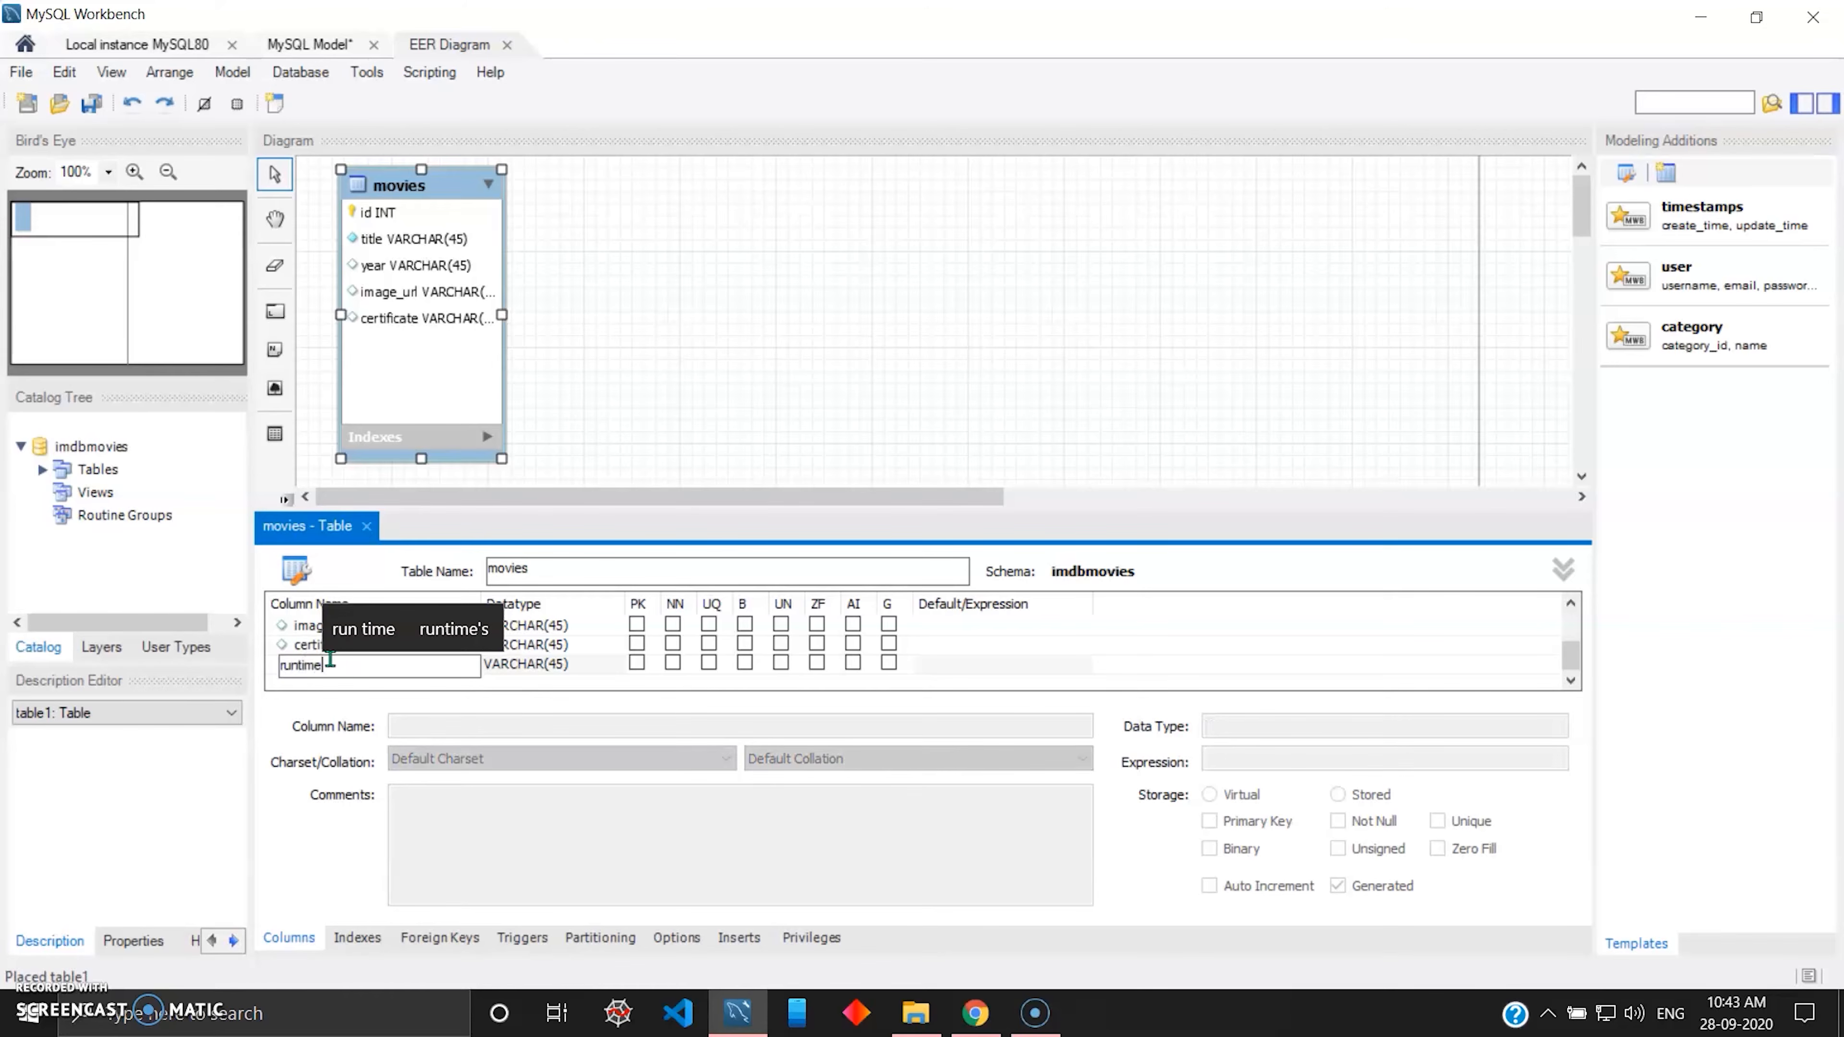
key("Tab")
key("Tab")
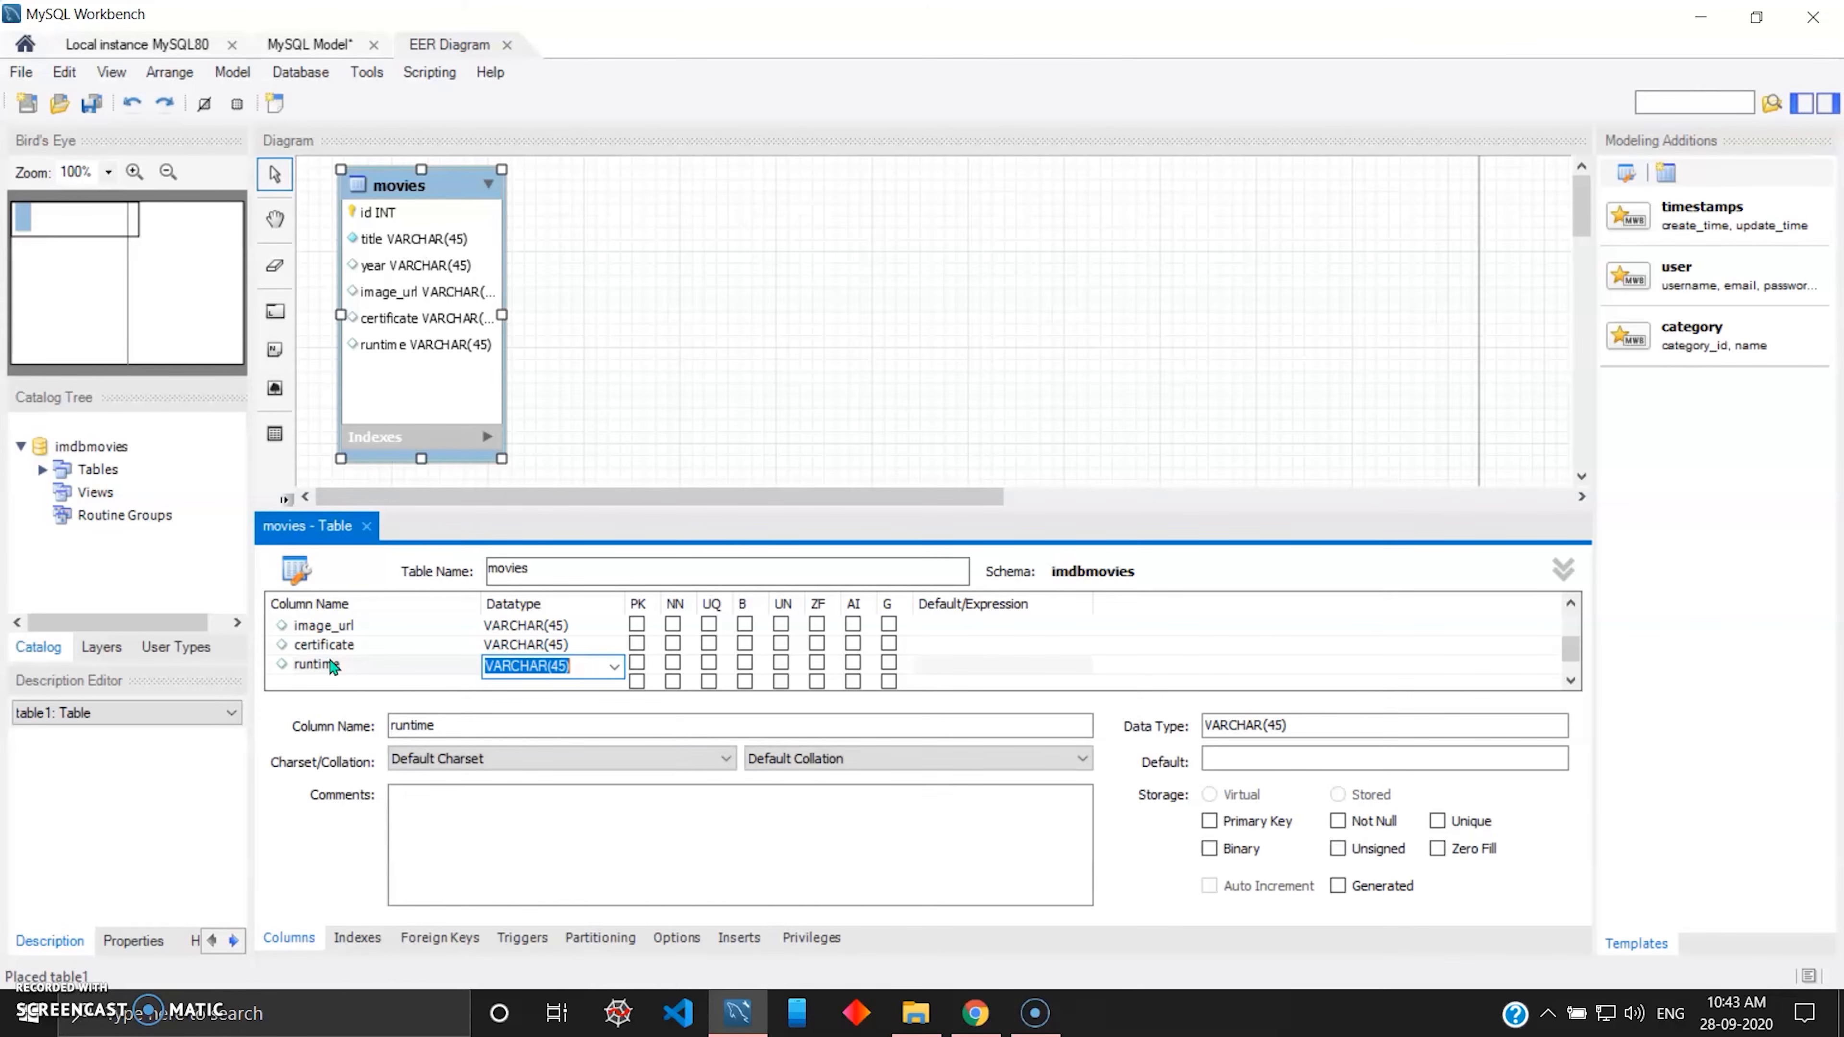
Add the VARCHAR(45) columns imdb_rating and description below runtime in the movies table.
type("i")
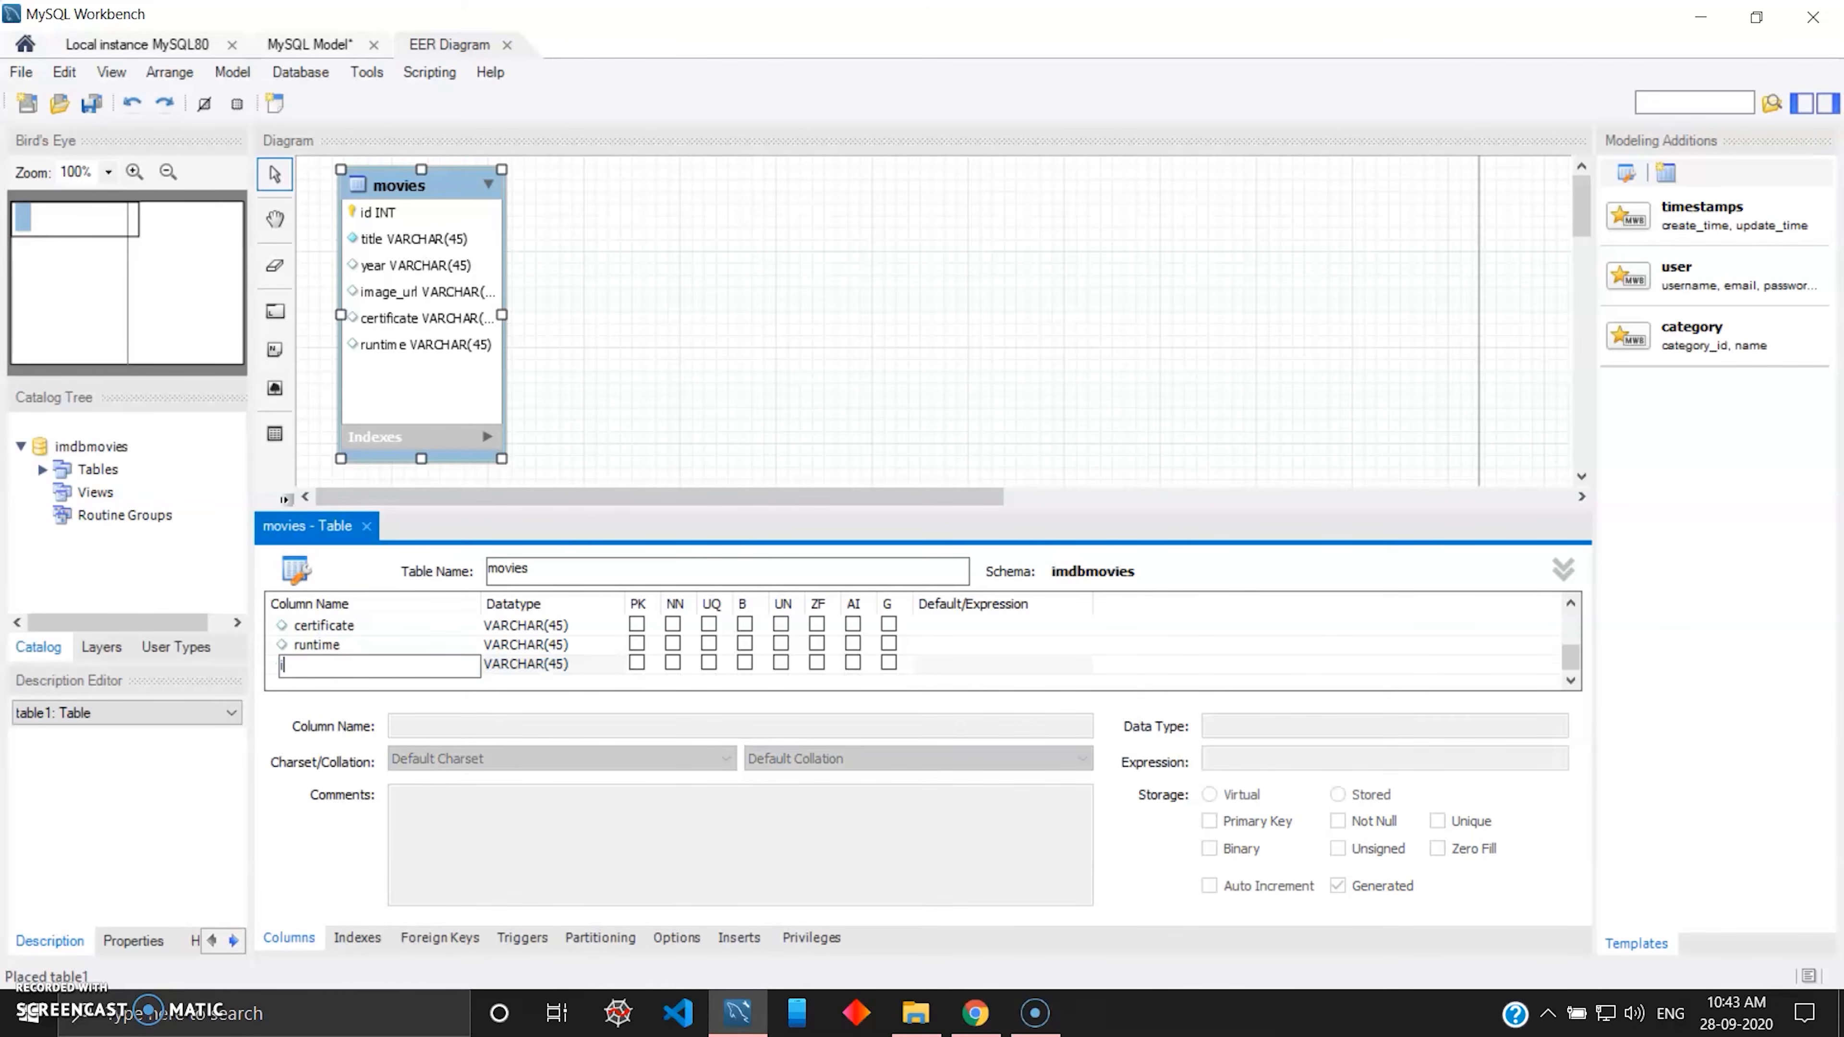
type("mdb_rating")
key("Tab")
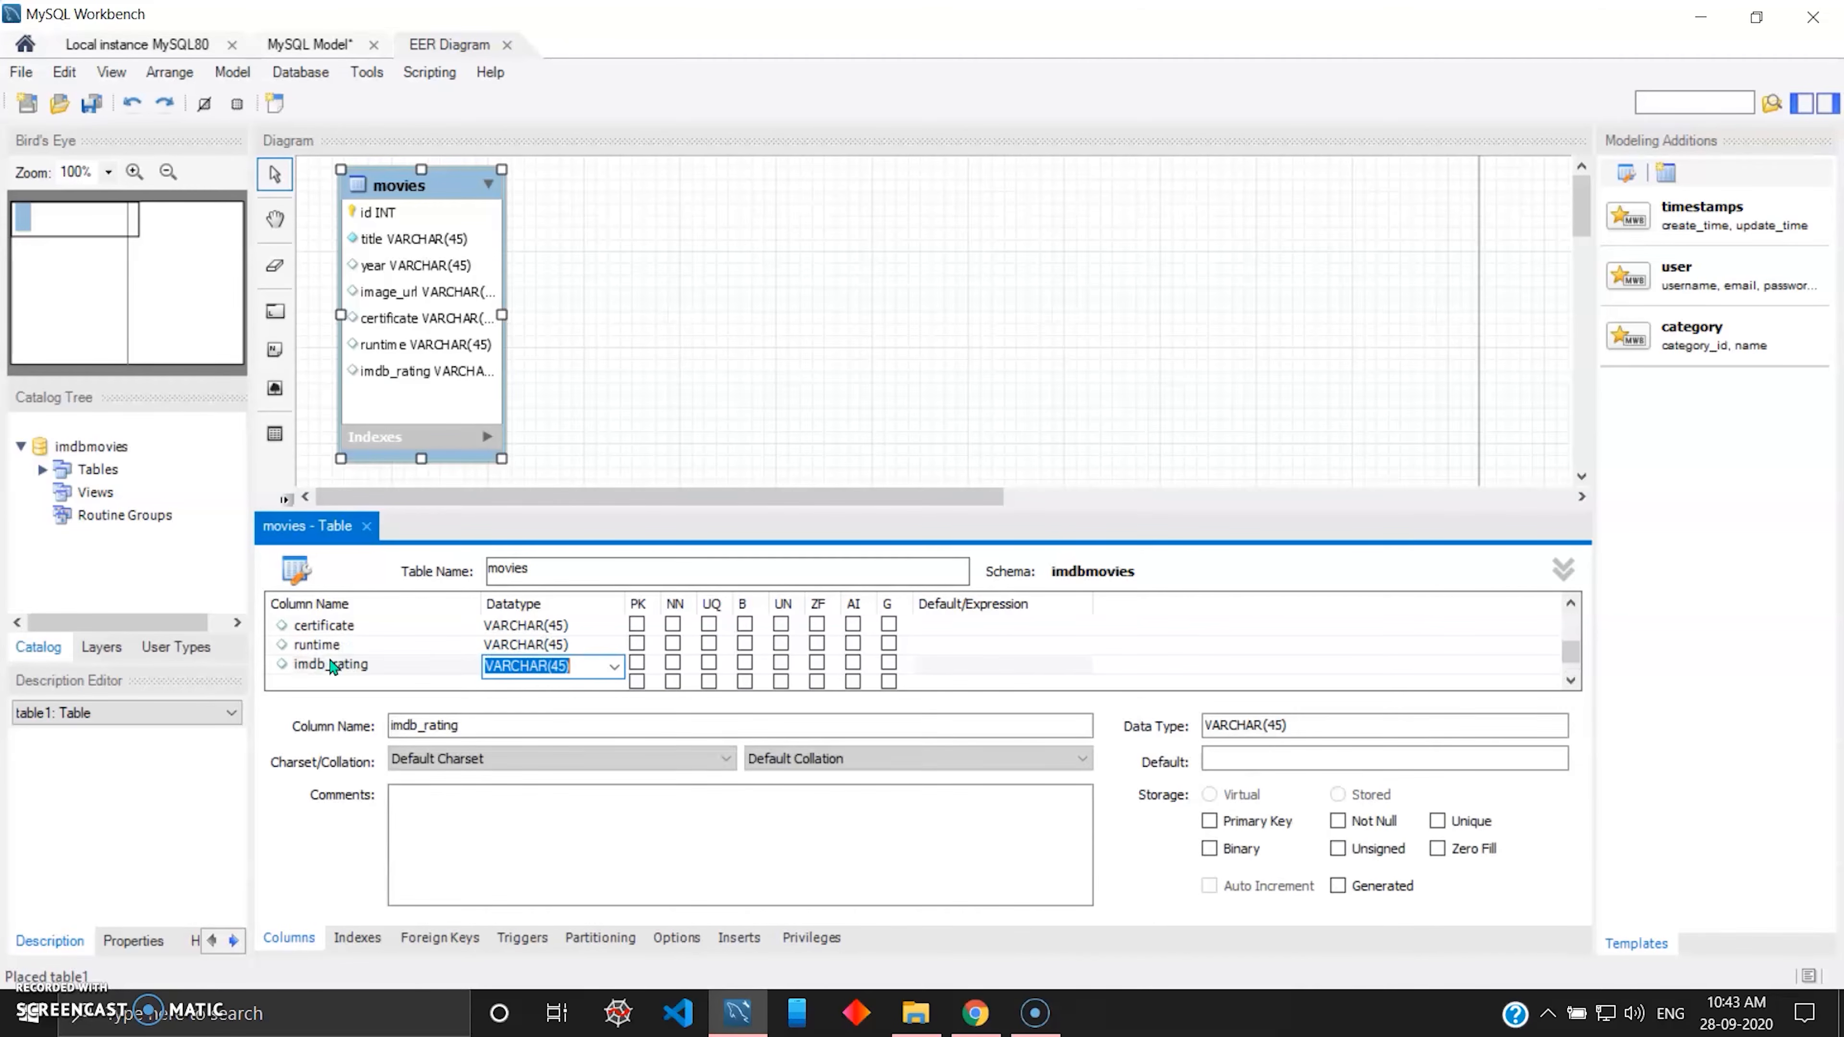
key("Tab")
type("d")
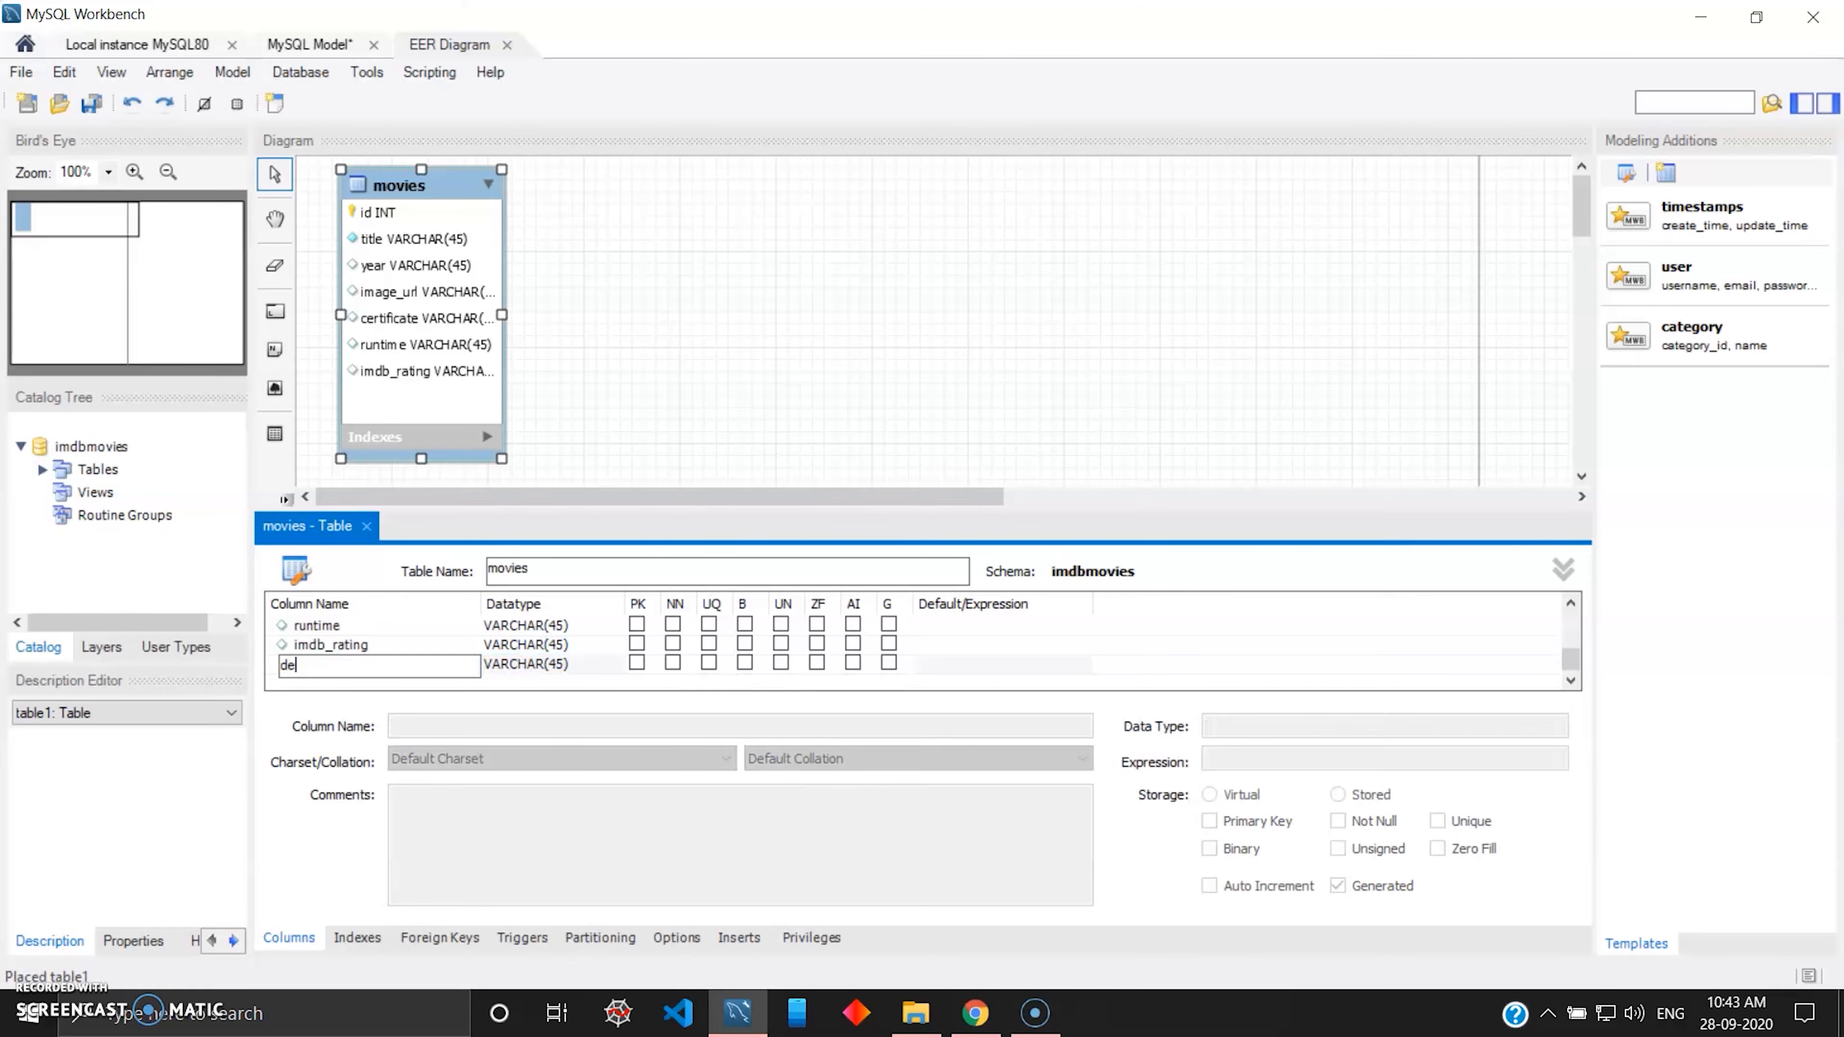
type("escription")
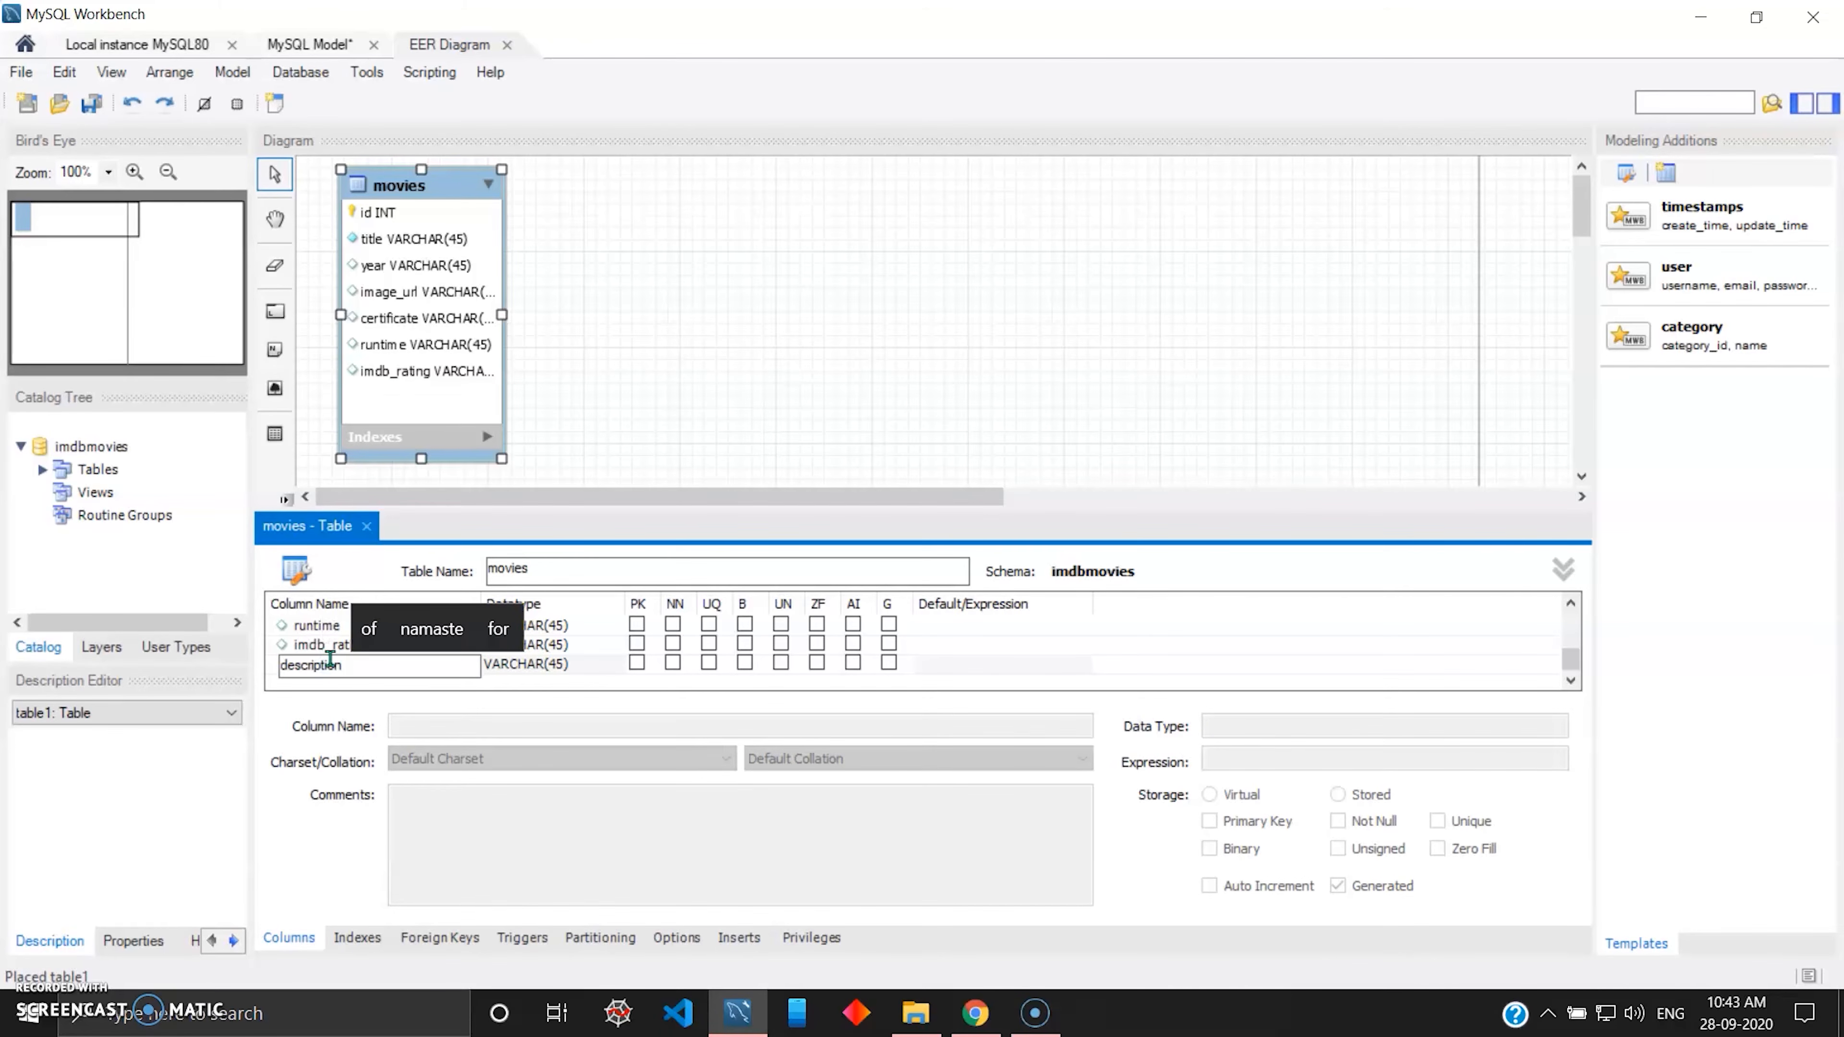
key("Tab")
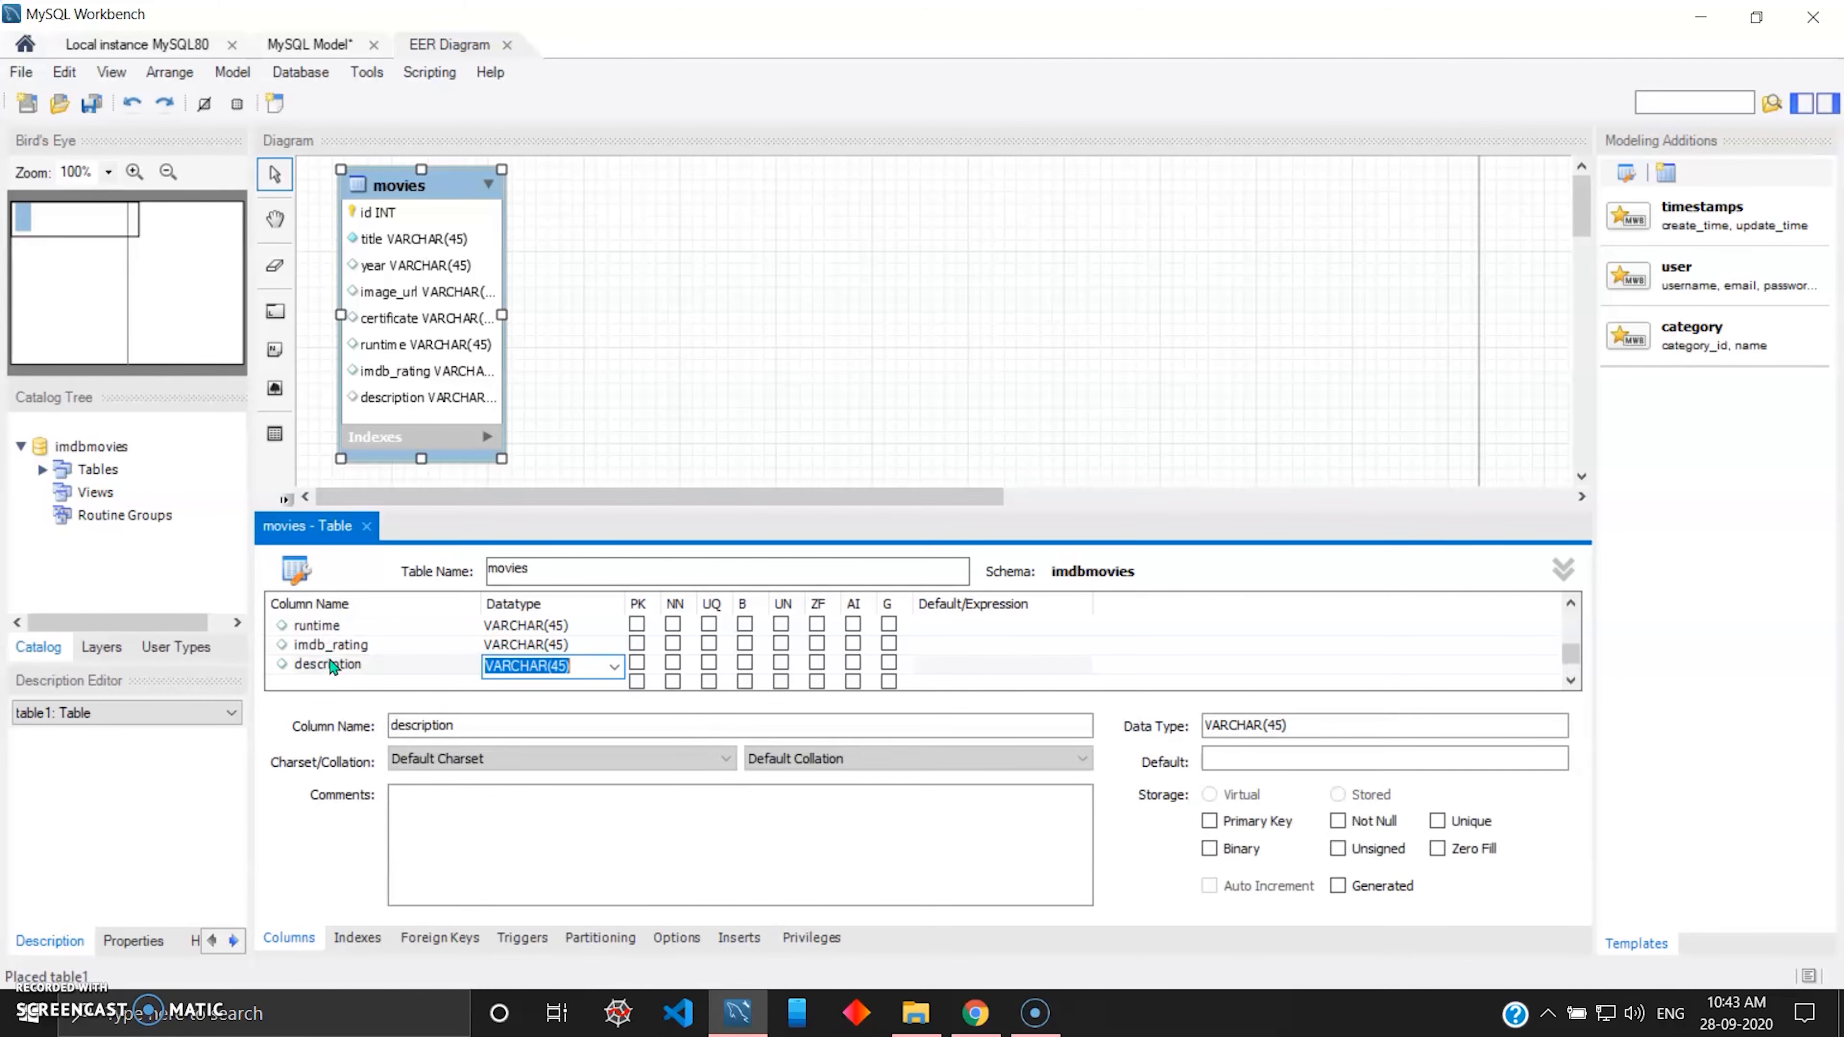
Add the VARCHAR(45) columns metascore and votes below description in the movies table.
key("Return")
type("metascore")
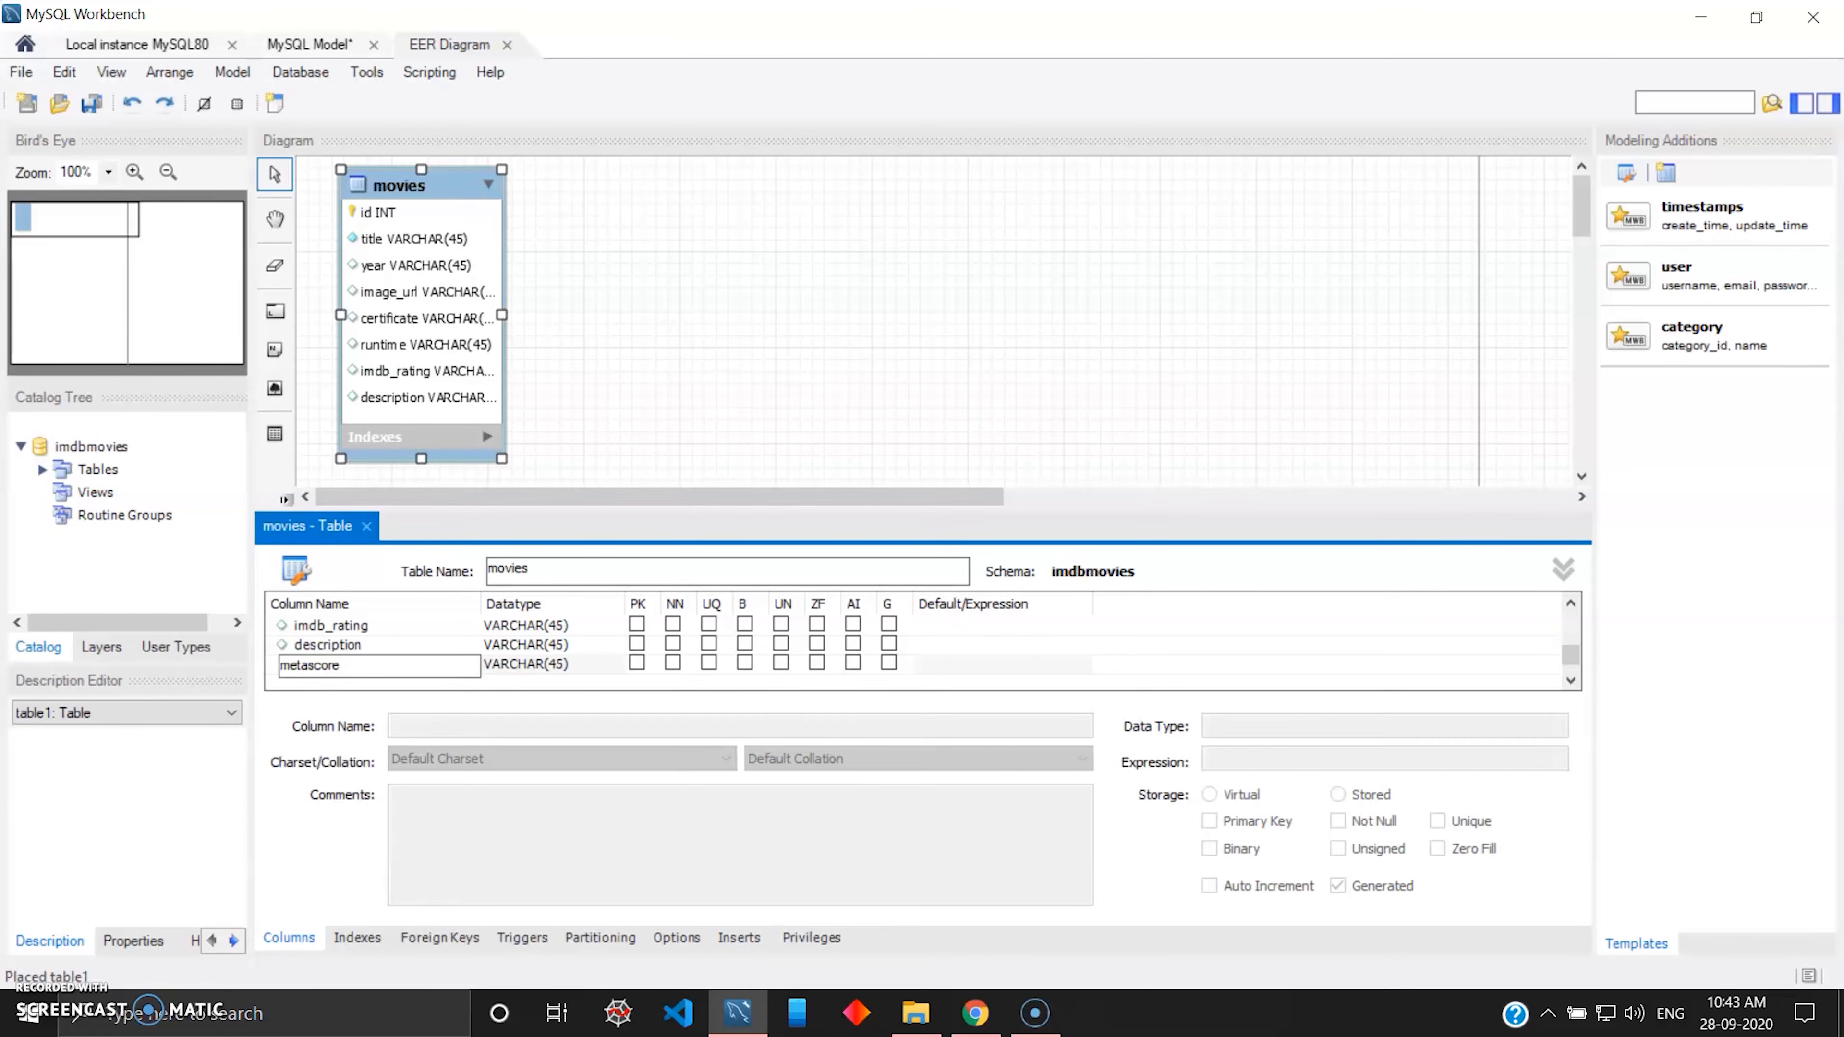
key("Return")
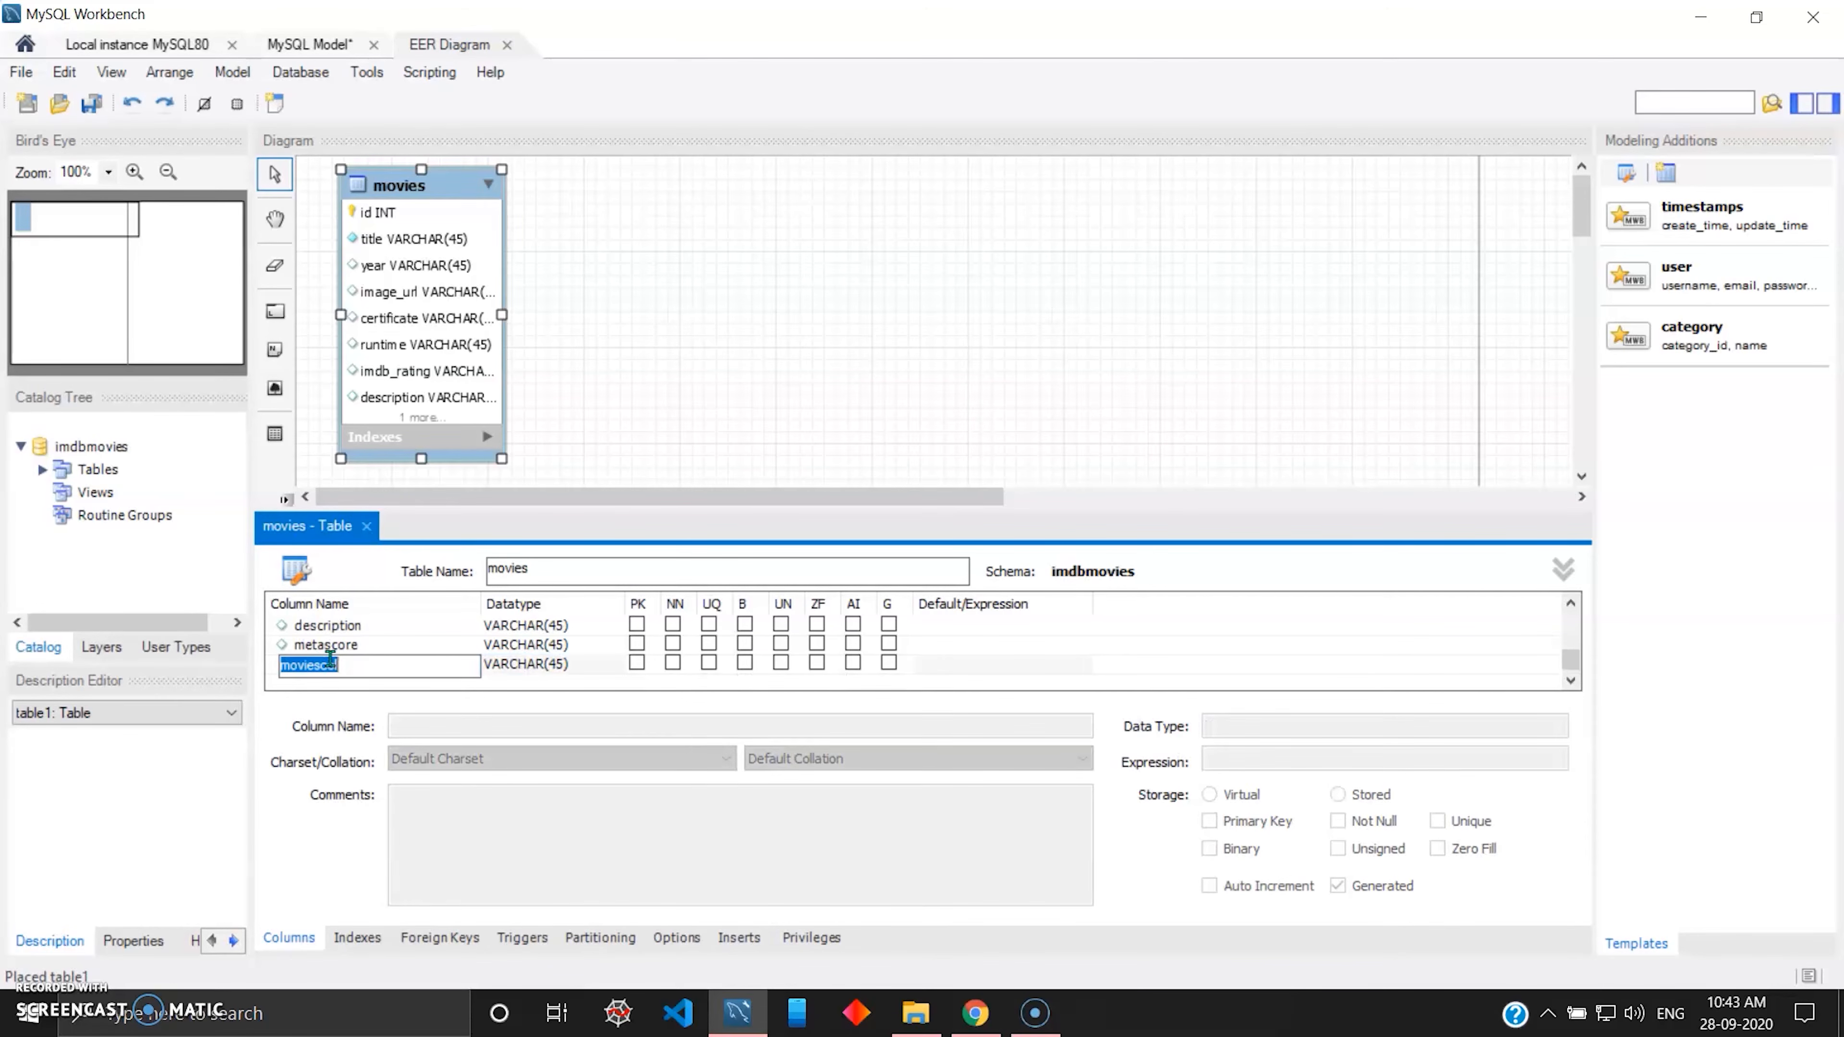
type("votes")
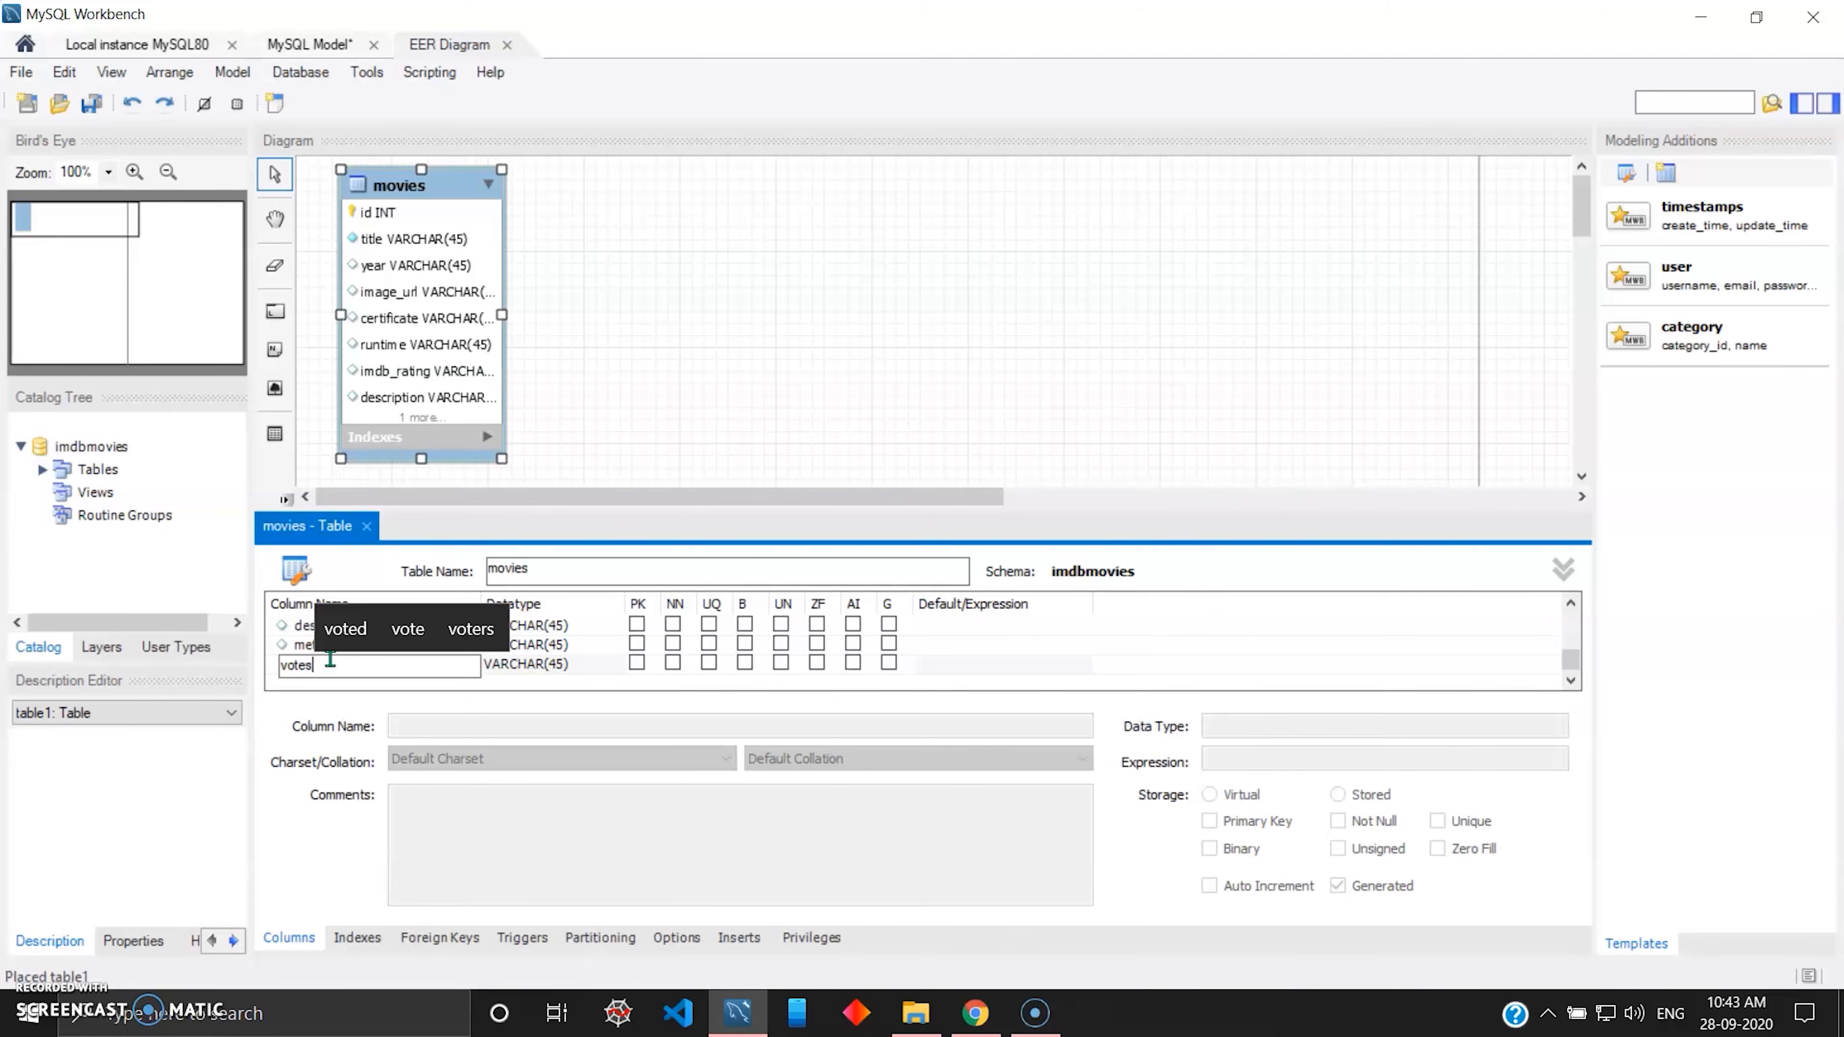
key("Tab")
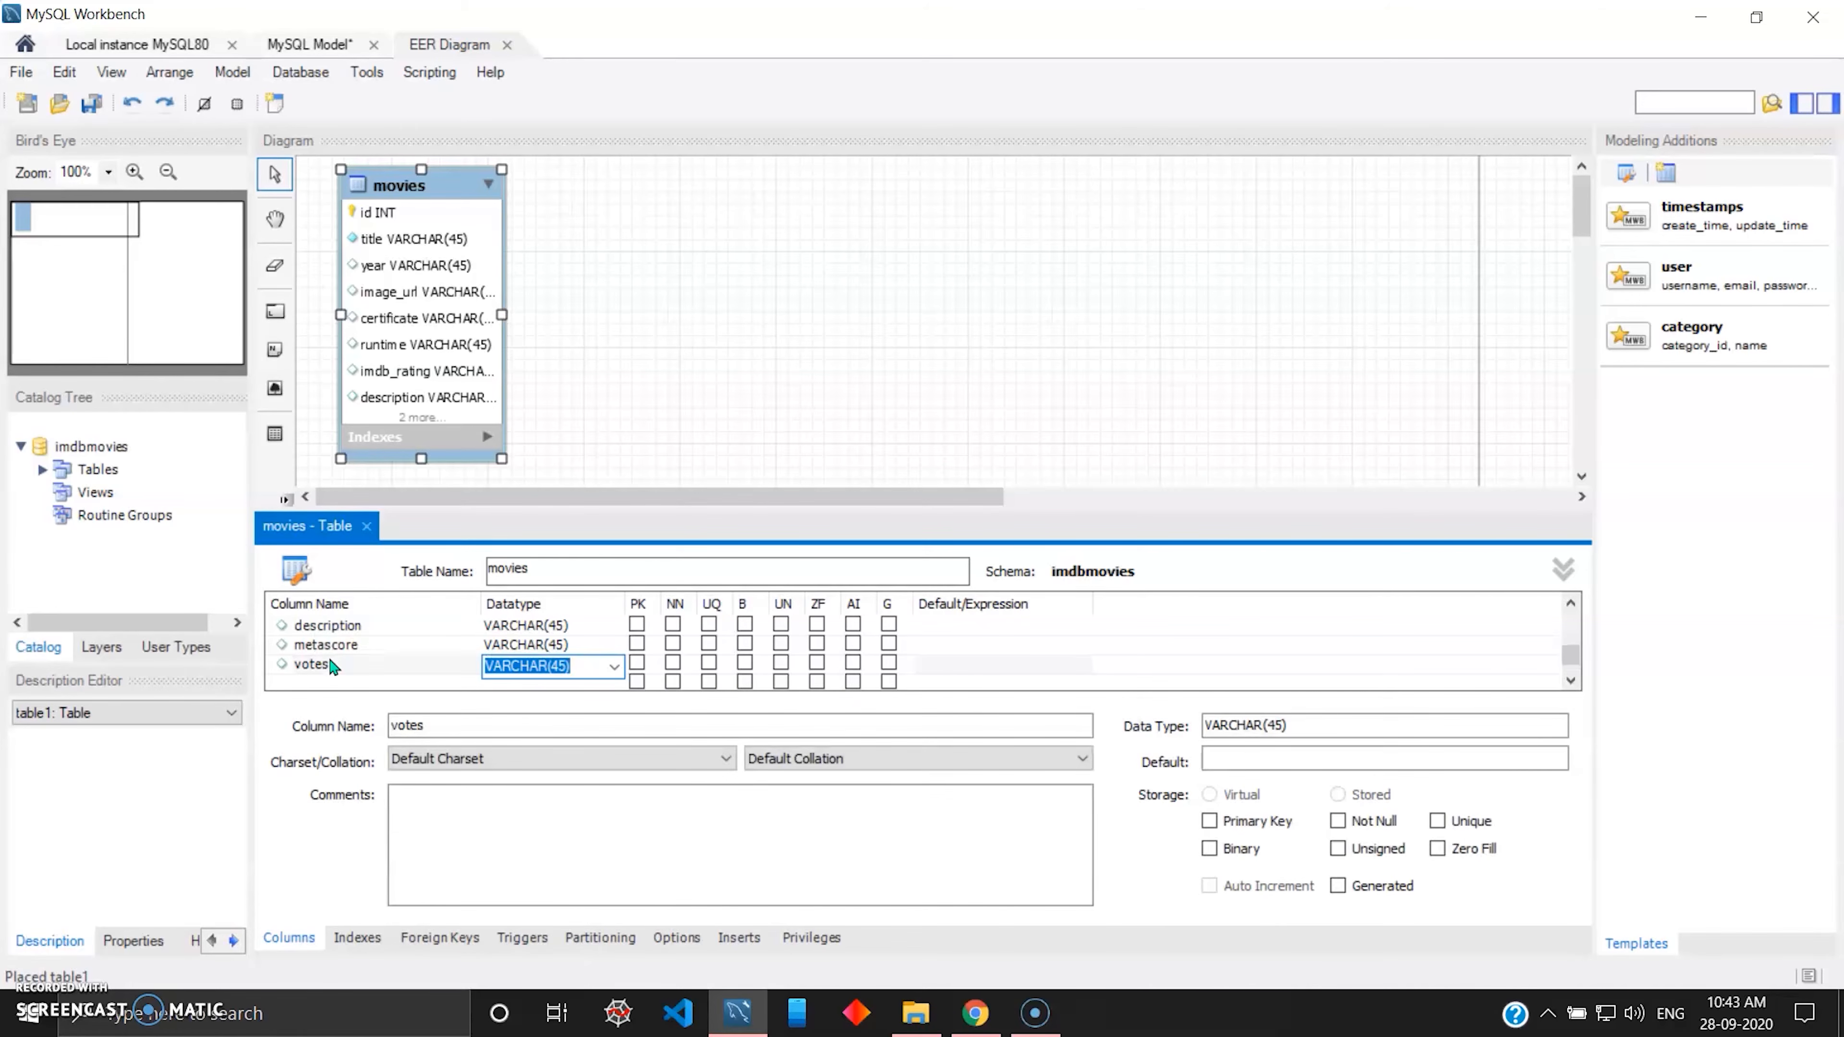
Add a VARCHAR(45) column named gross as the last column of the movies table.
key("Return")
type("gross")
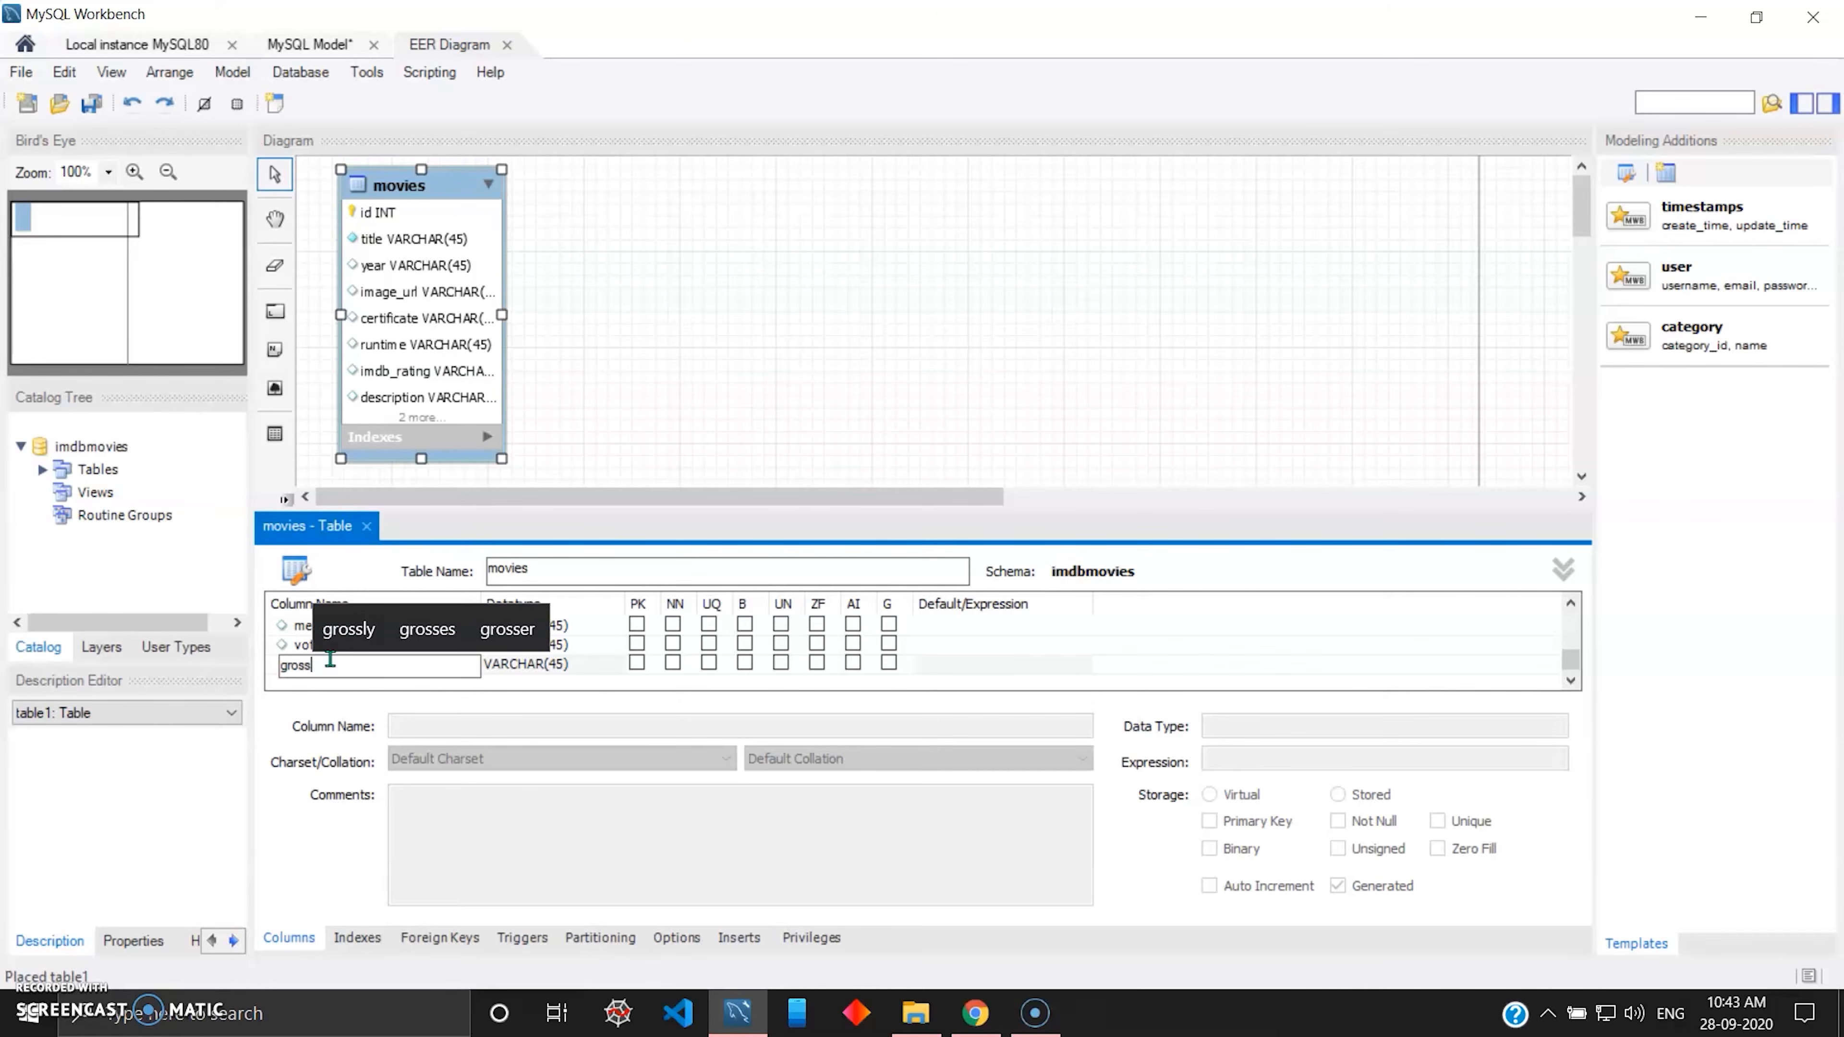
key("Tab")
scroll(331, 667, "up", 4)
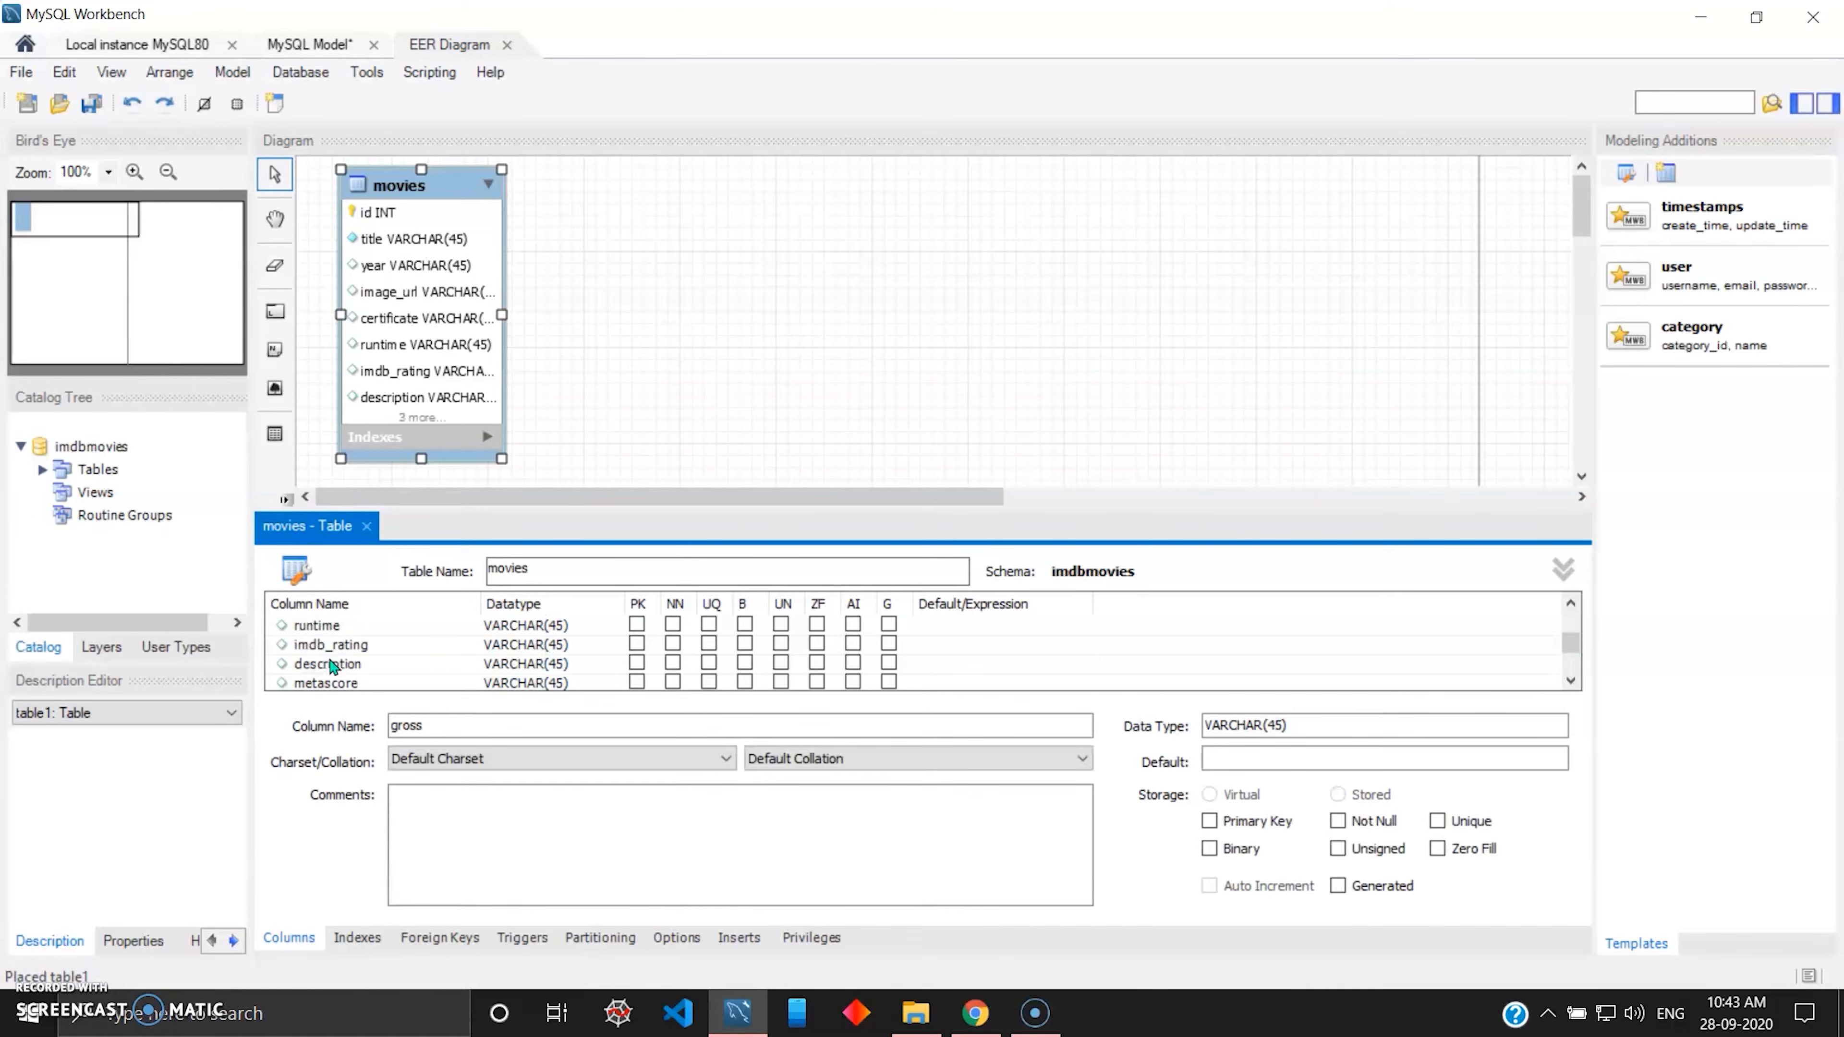
scroll(378, 633, "down", 4)
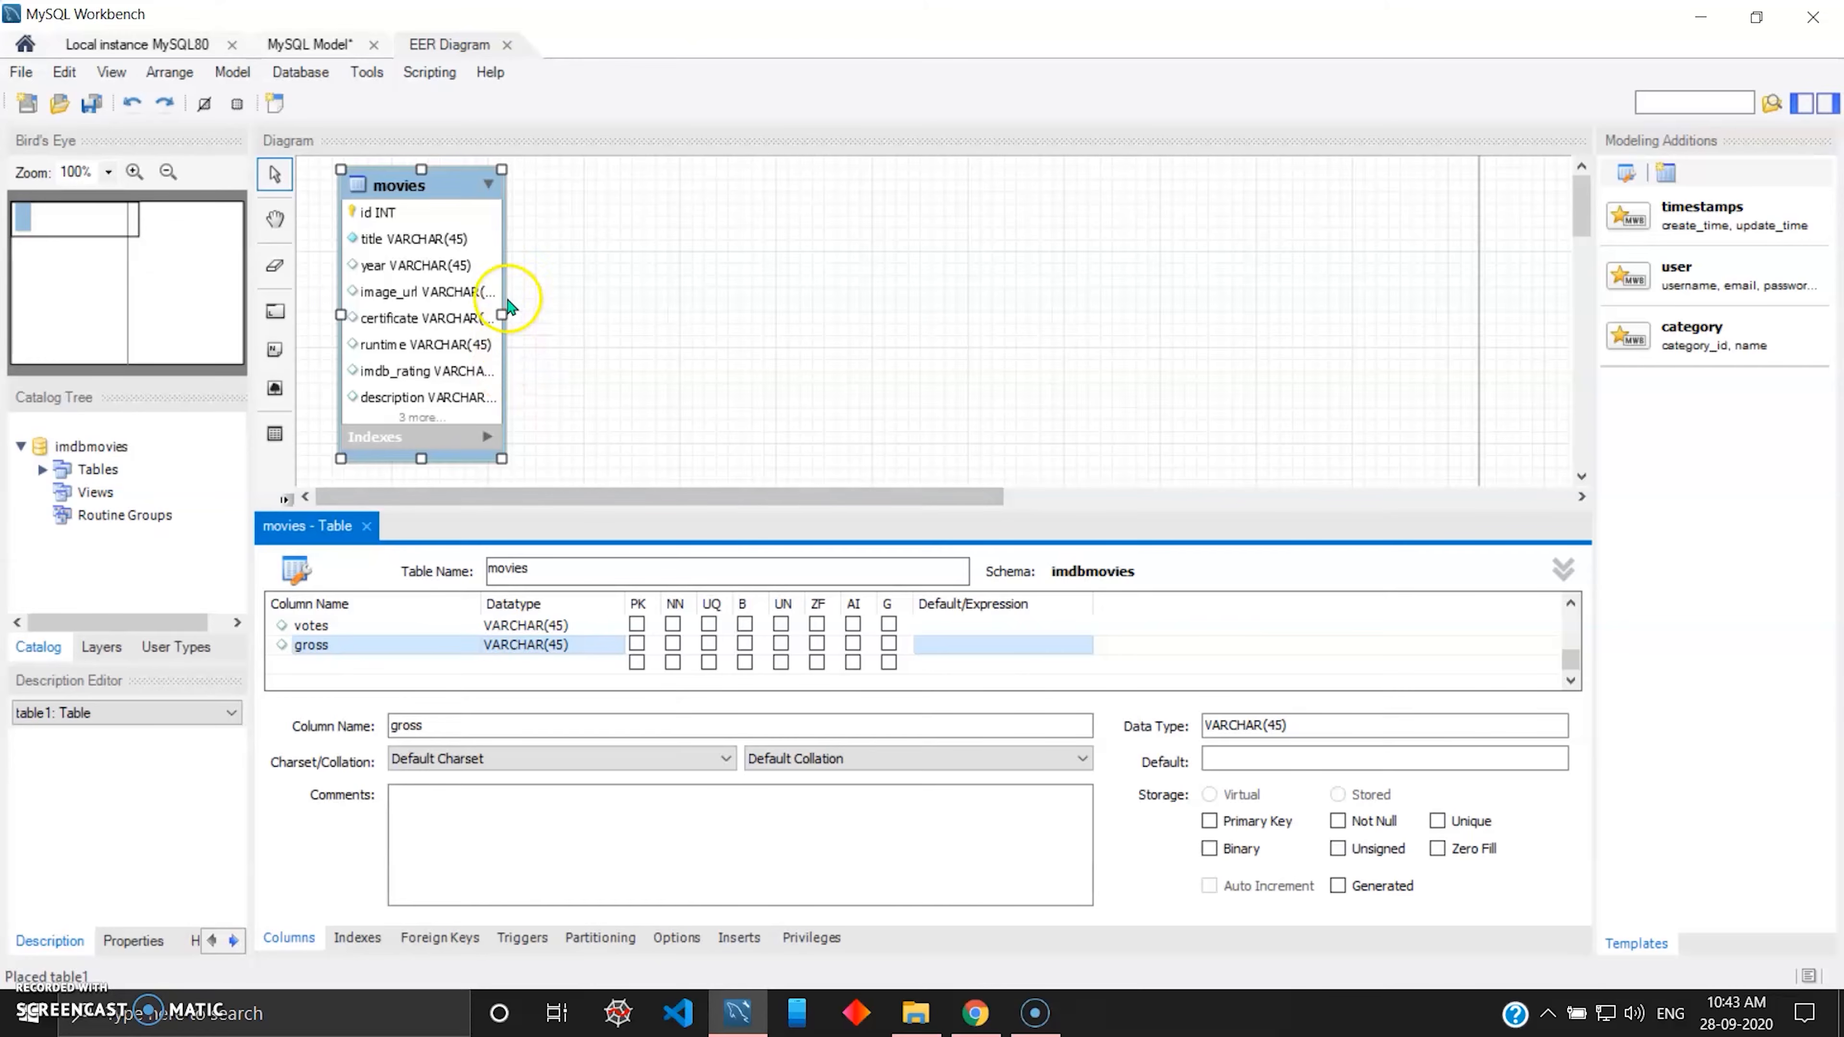
Make the movies table box taller and wider to fit all its columns and datatypes, keeping it near the diagram's upper-left corner.
left_click_drag(462, 185, 588, 170)
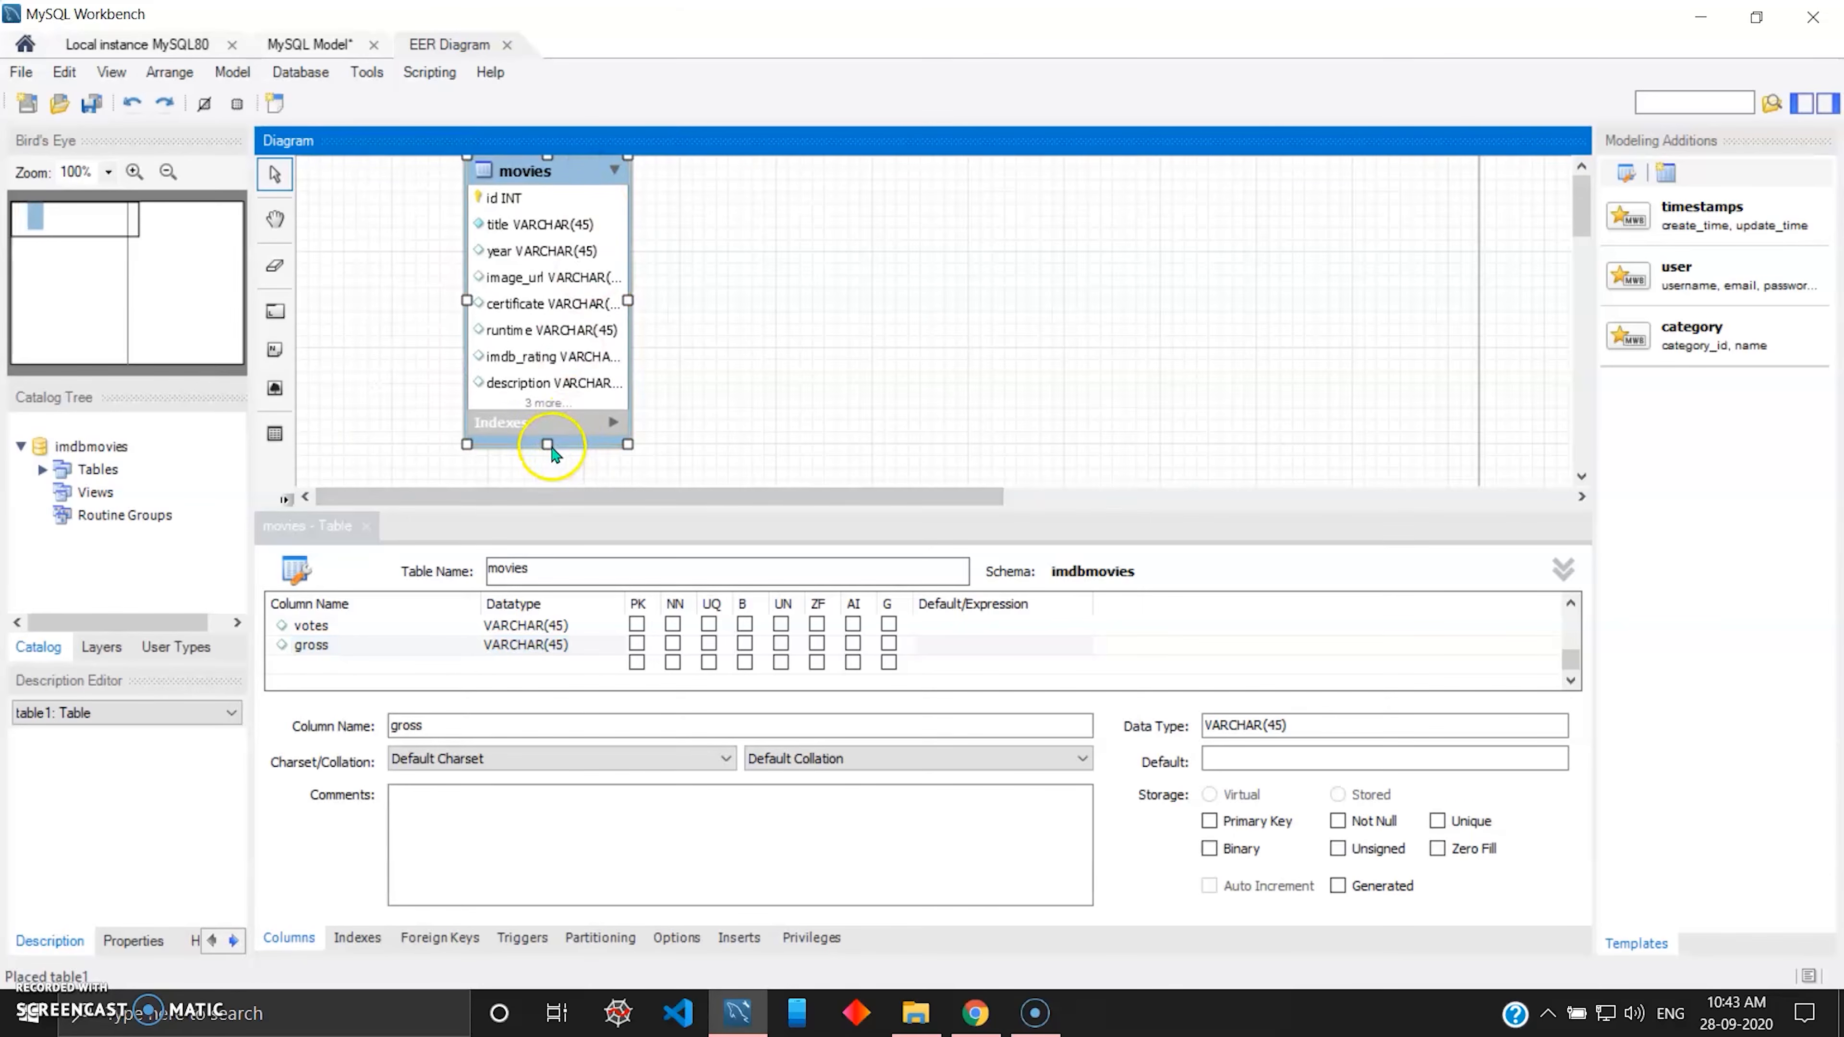
left_click_drag(548, 443, 553, 510)
left_click_drag(467, 317, 419, 317)
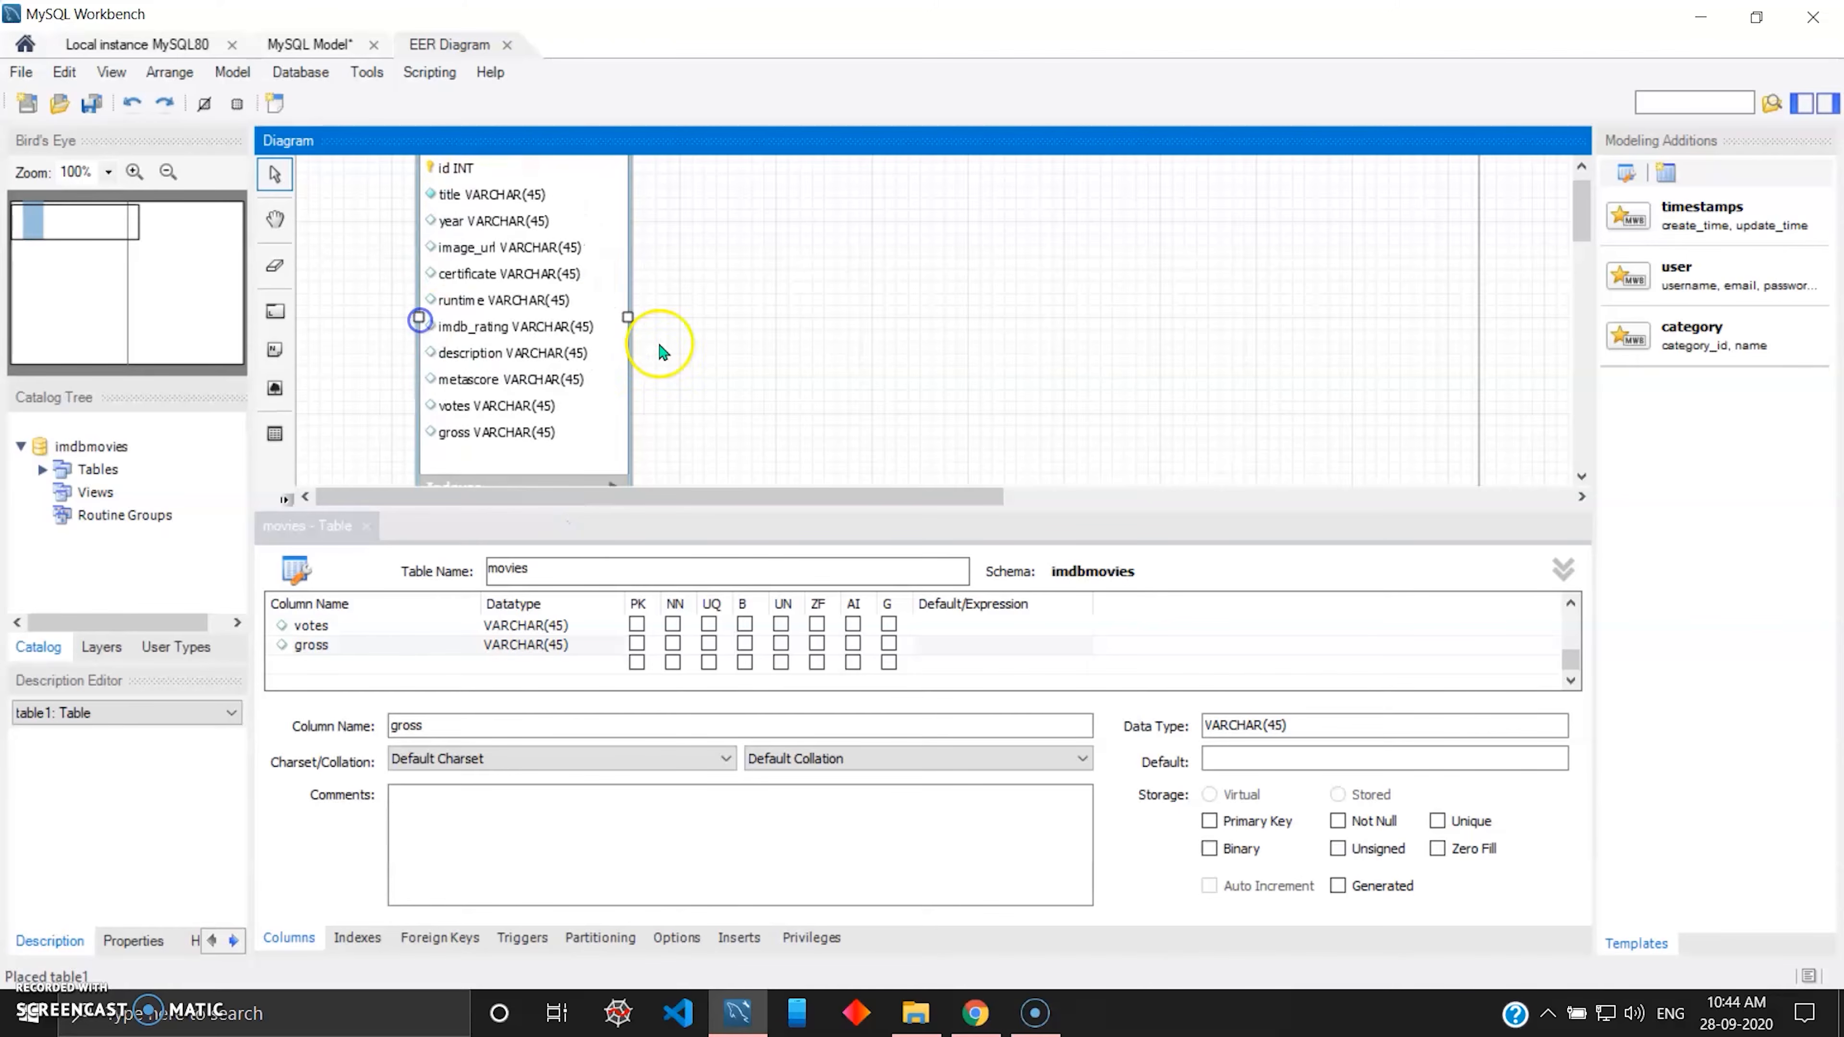
left_click_drag(628, 318, 653, 317)
scroll(588, 290, "up", 1)
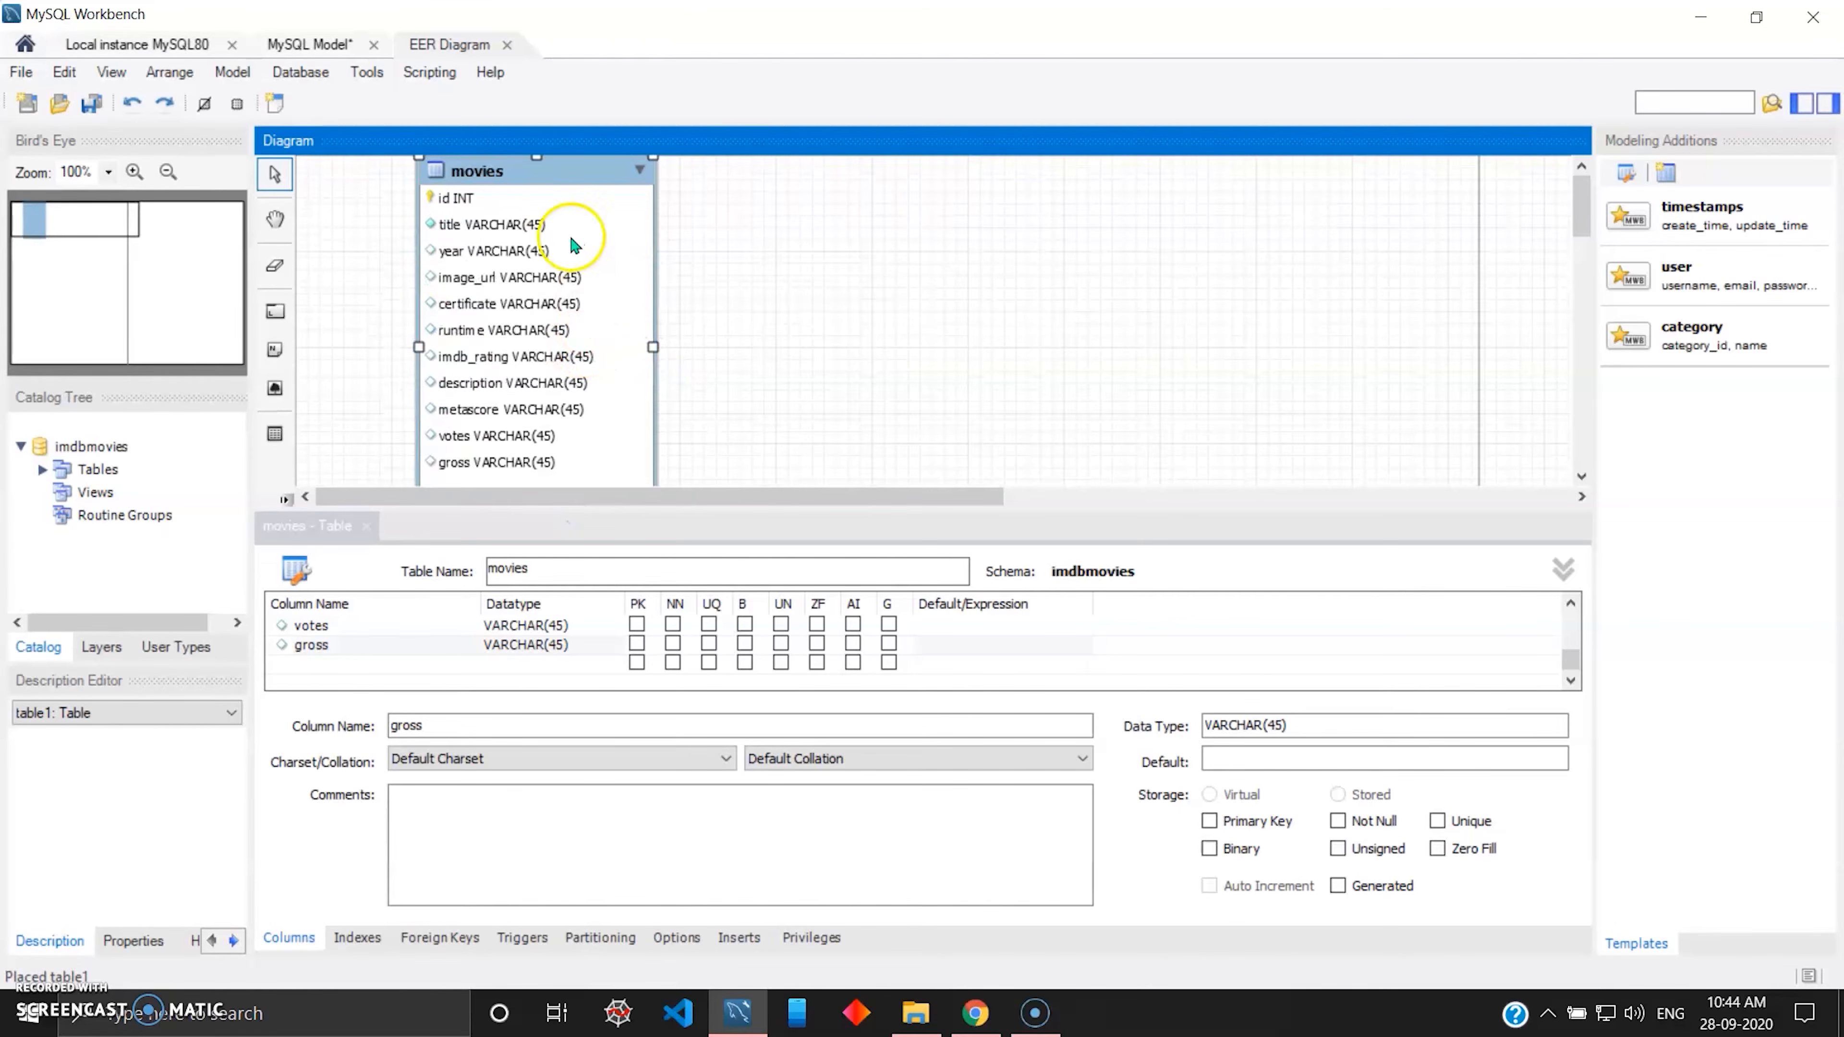
left_click_drag(554, 187, 496, 184)
Set the datatype of the title column to VARCHAR(80).
scroll(617, 625, "up", 4)
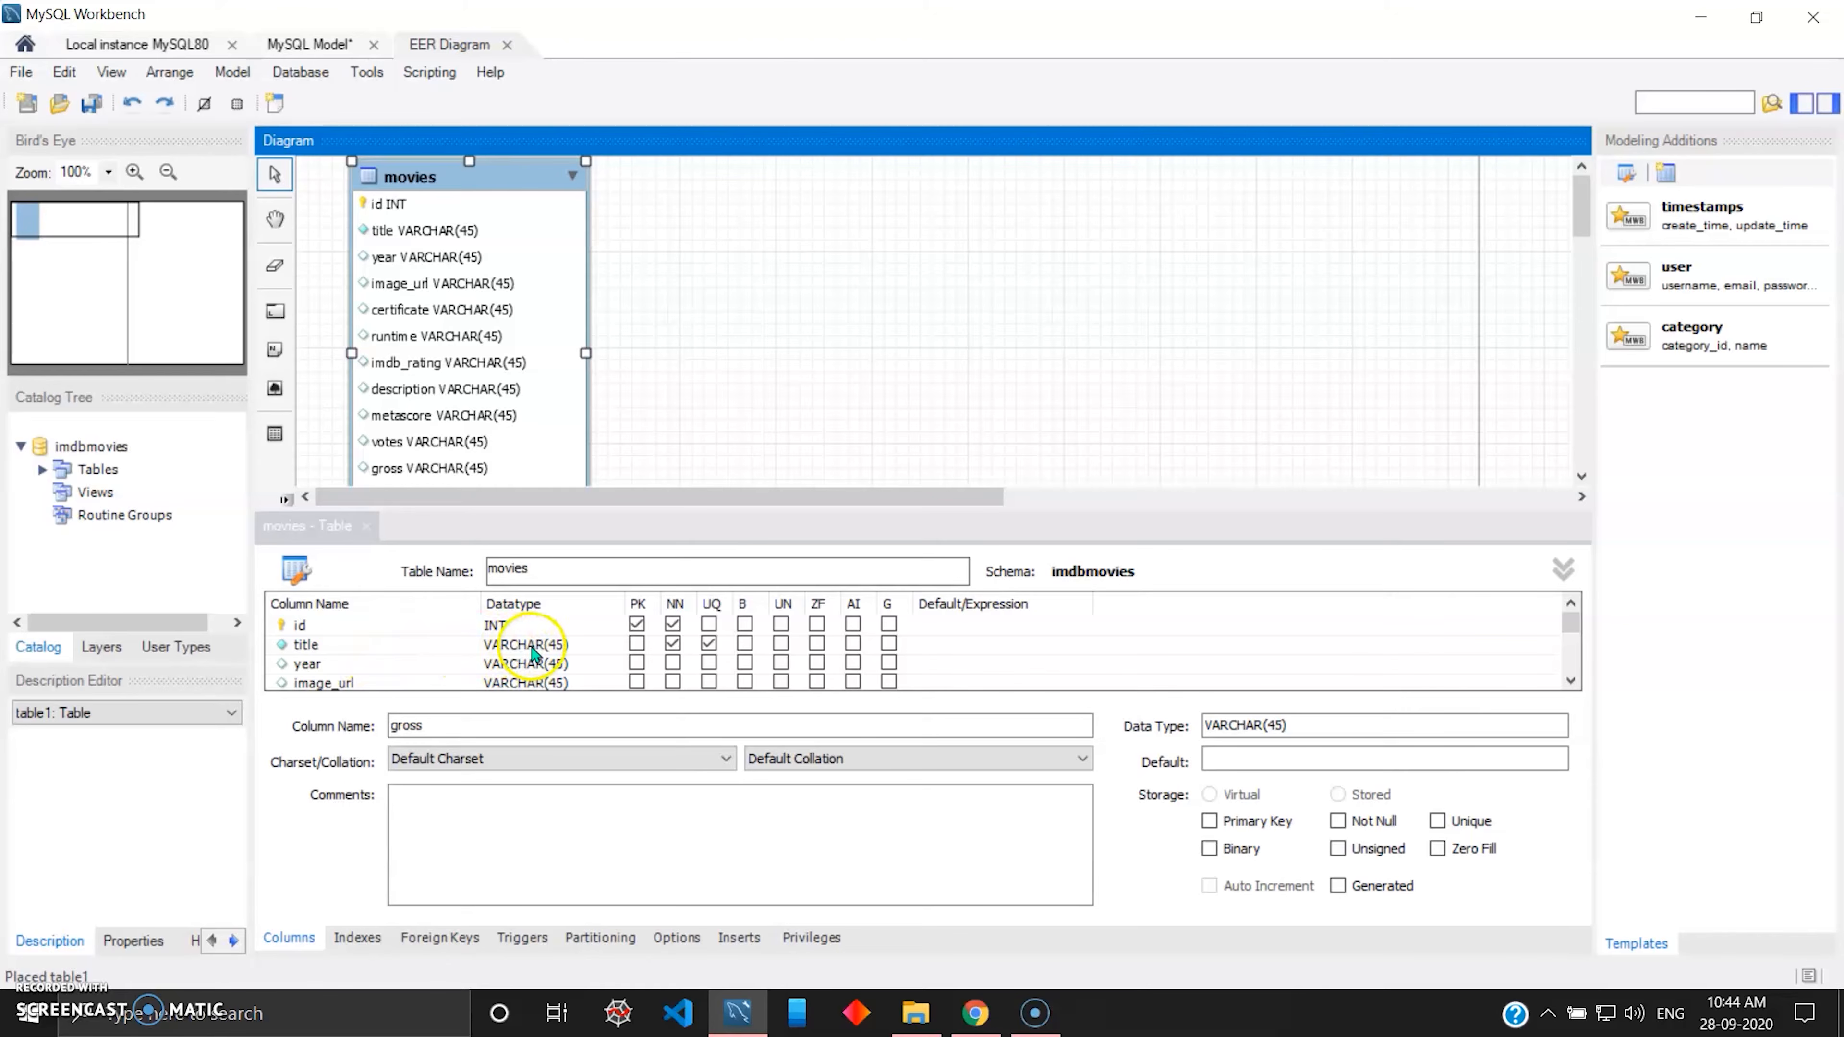
double_click(558, 644)
left_click(572, 647)
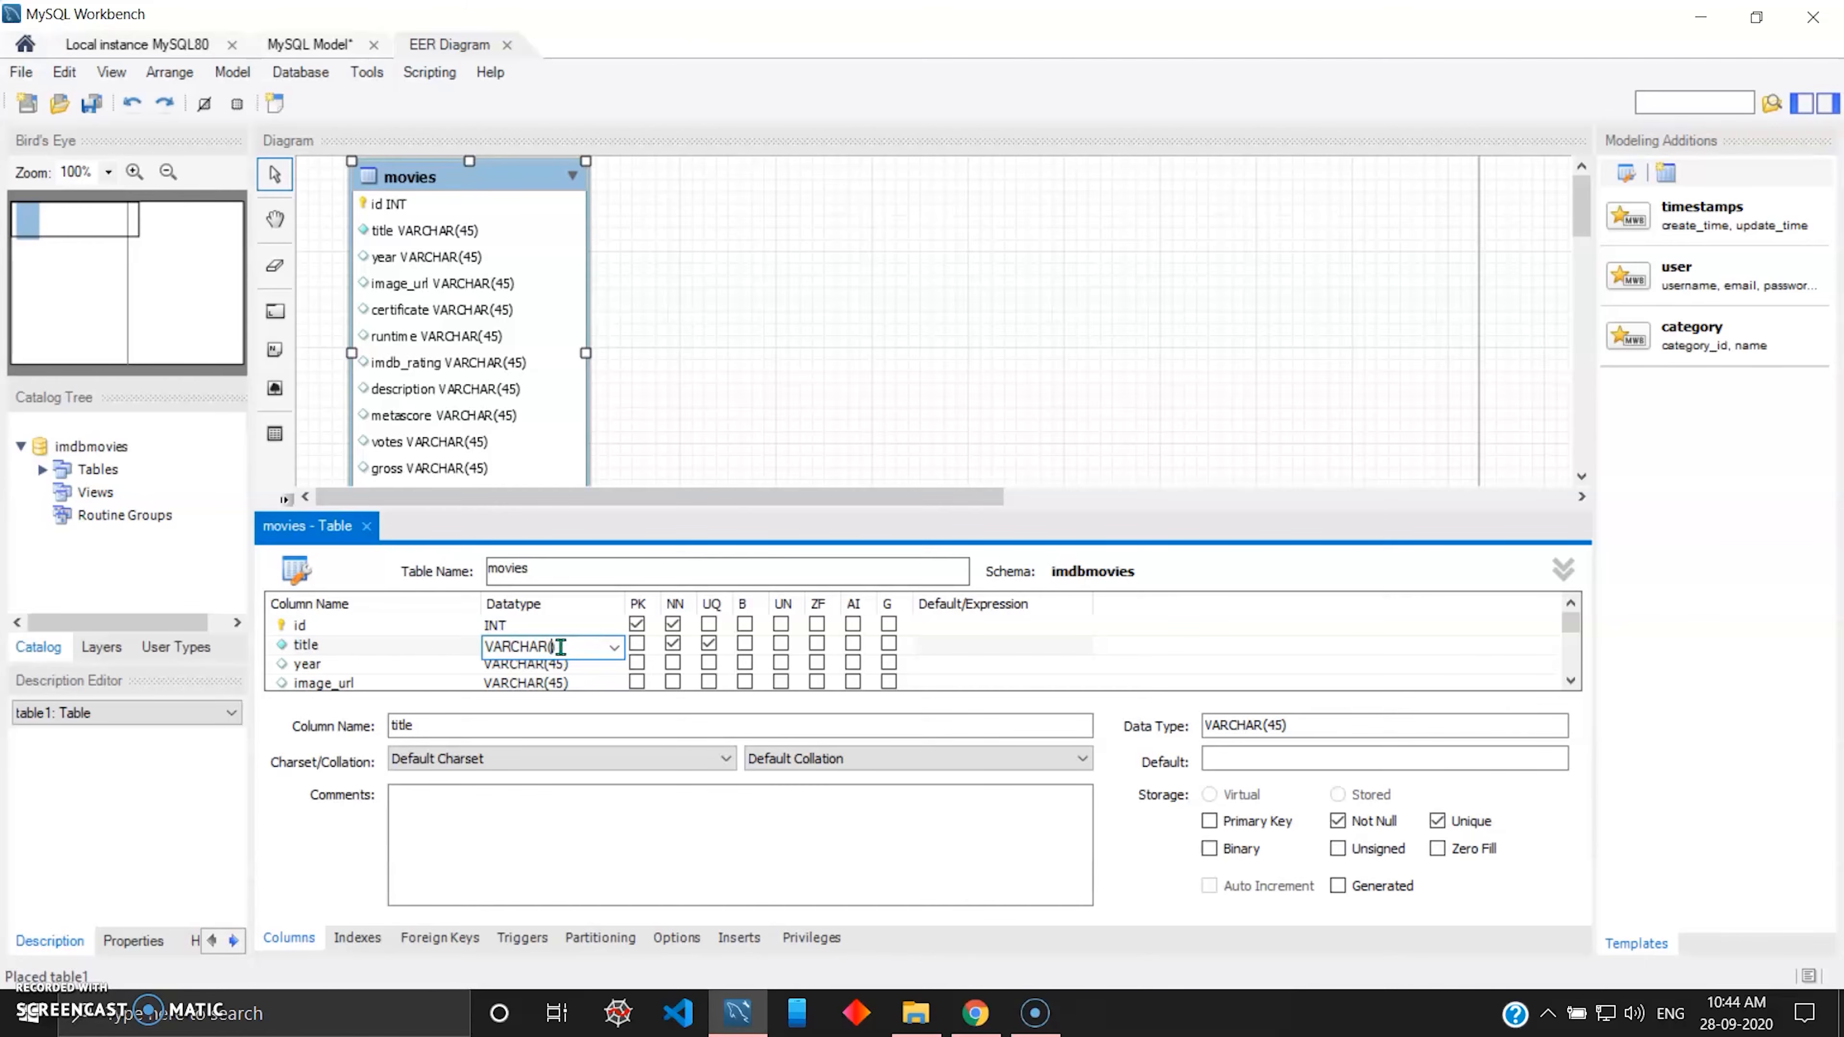
type("80")
key("Return")
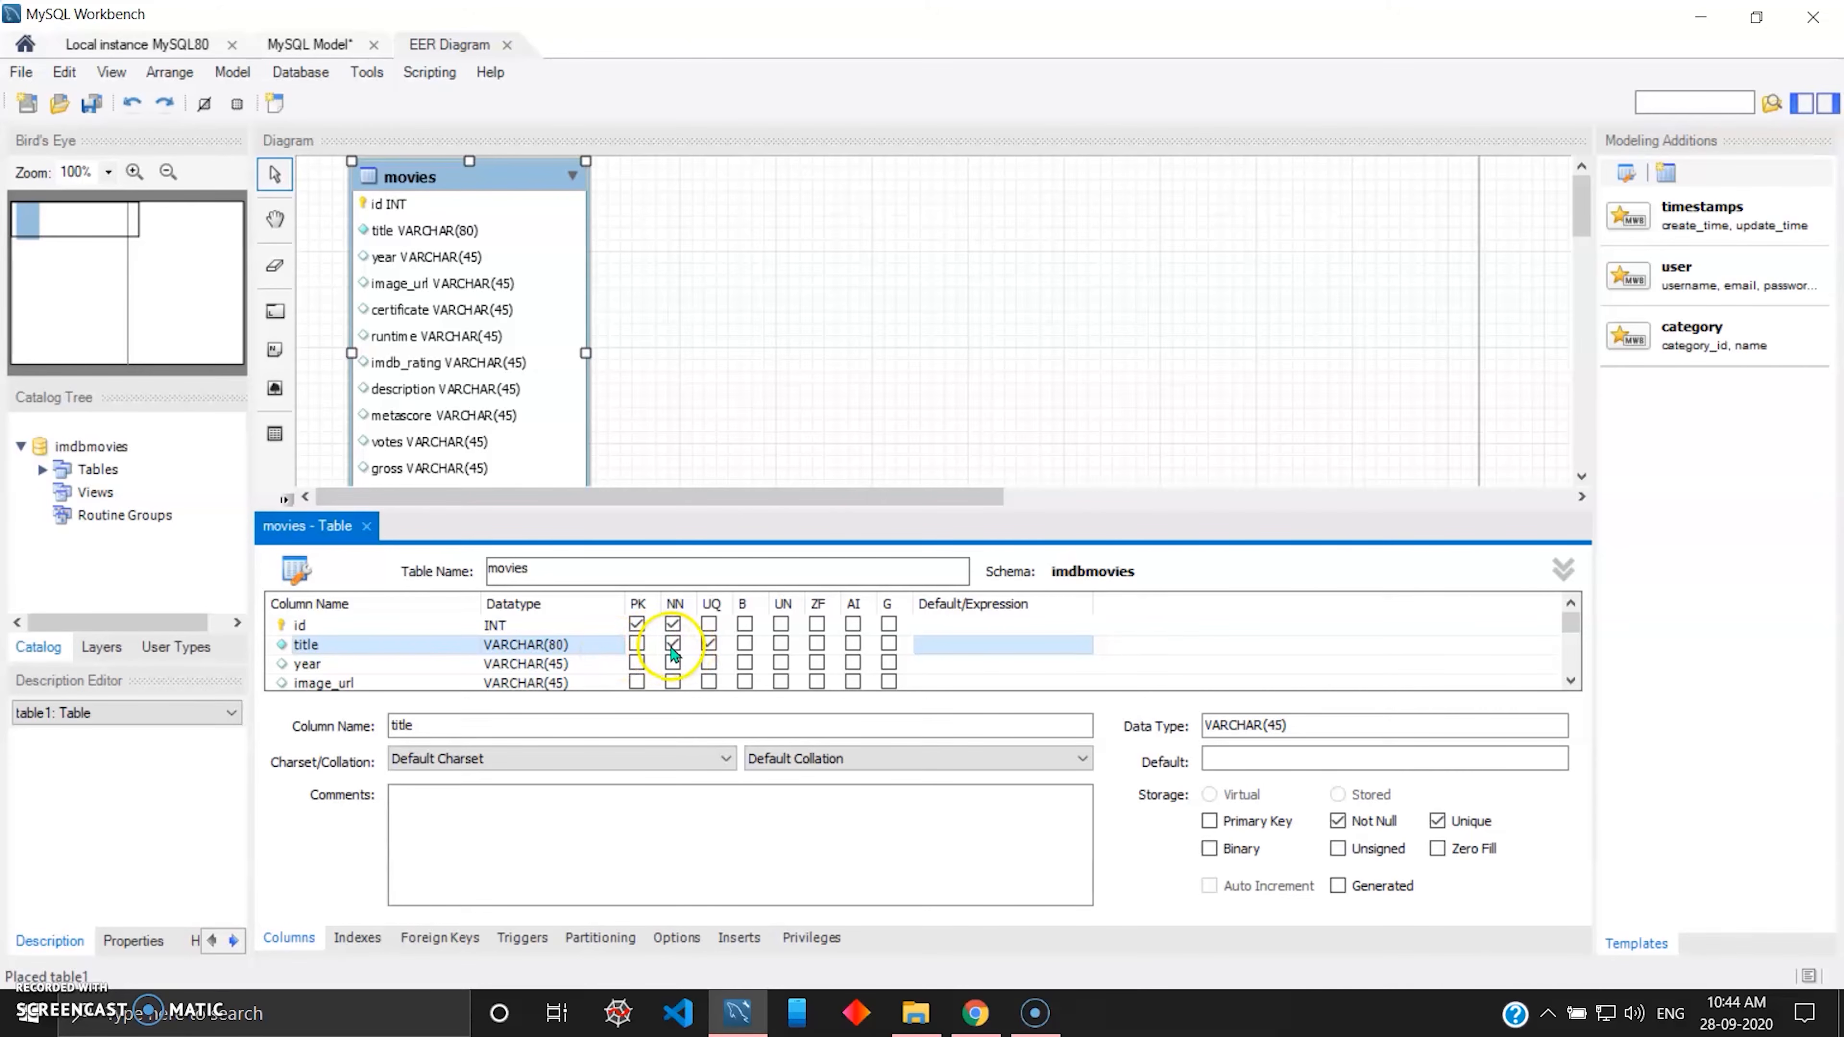
Set the datatype of the year column in the movies table to INT.
left_click(450, 663)
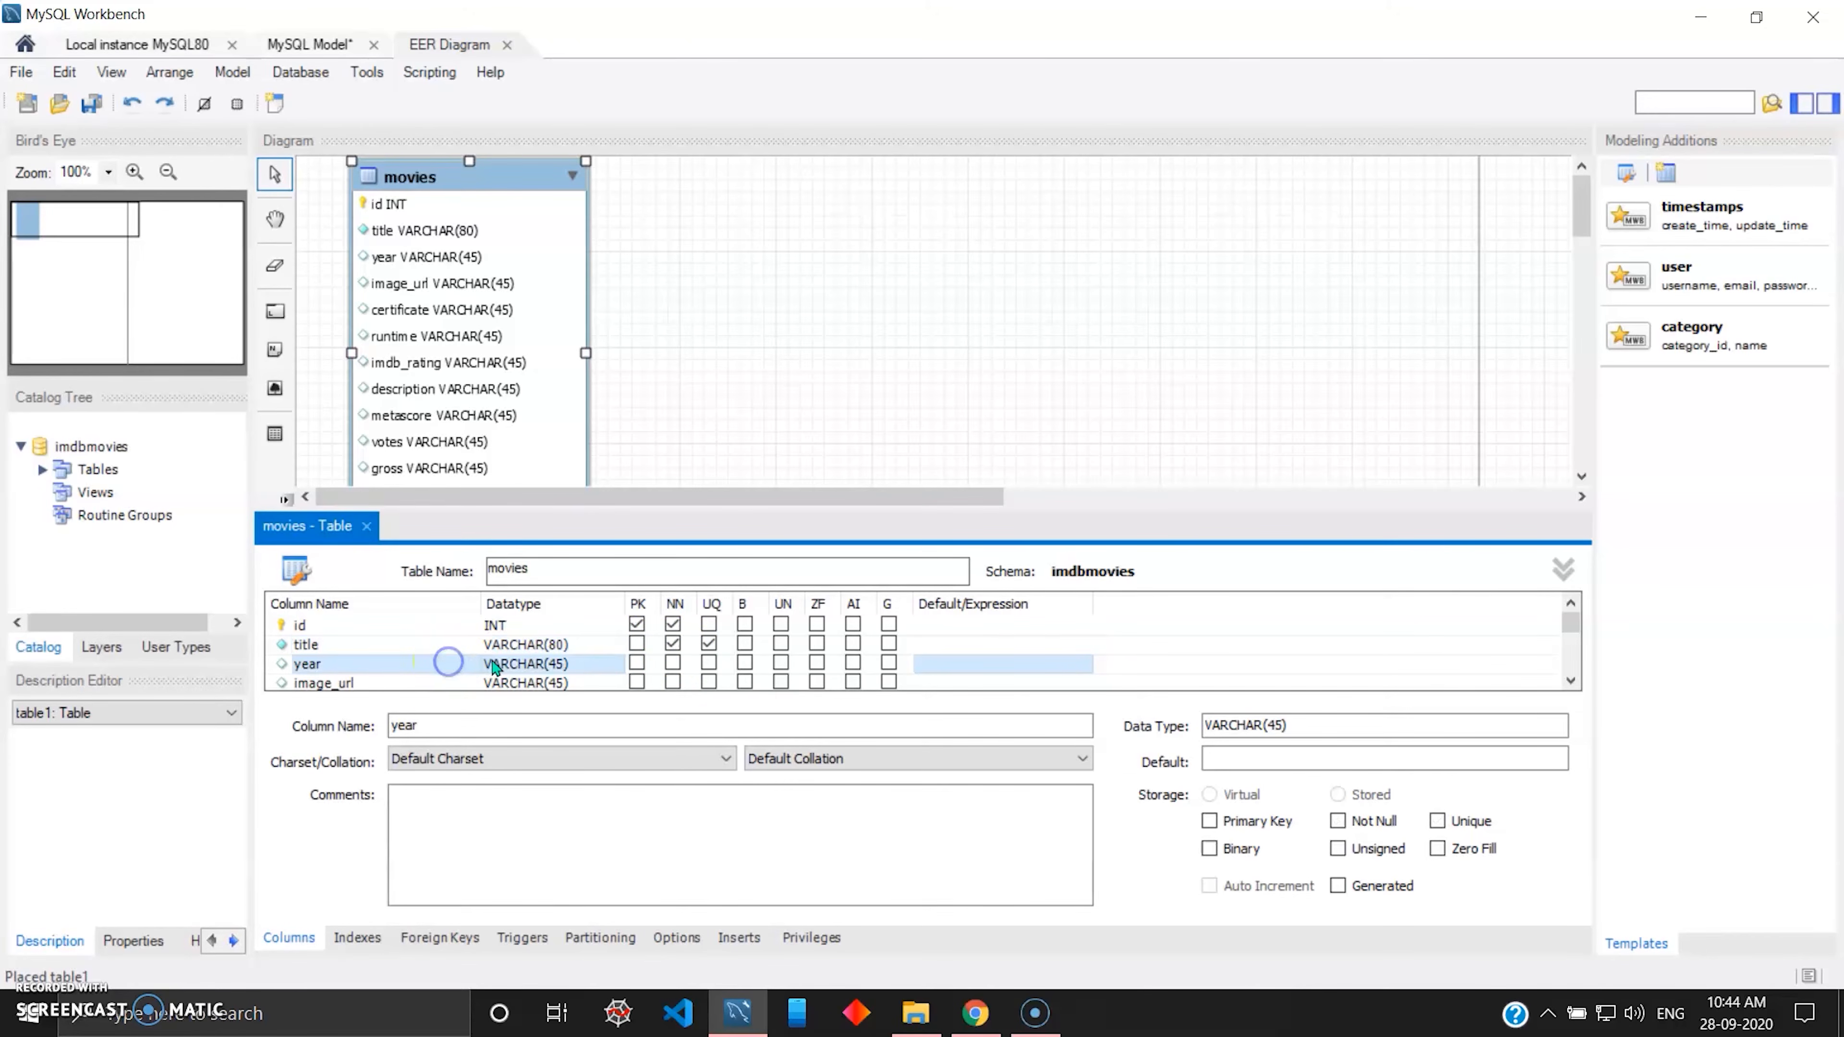
left_click(519, 665)
type("INT")
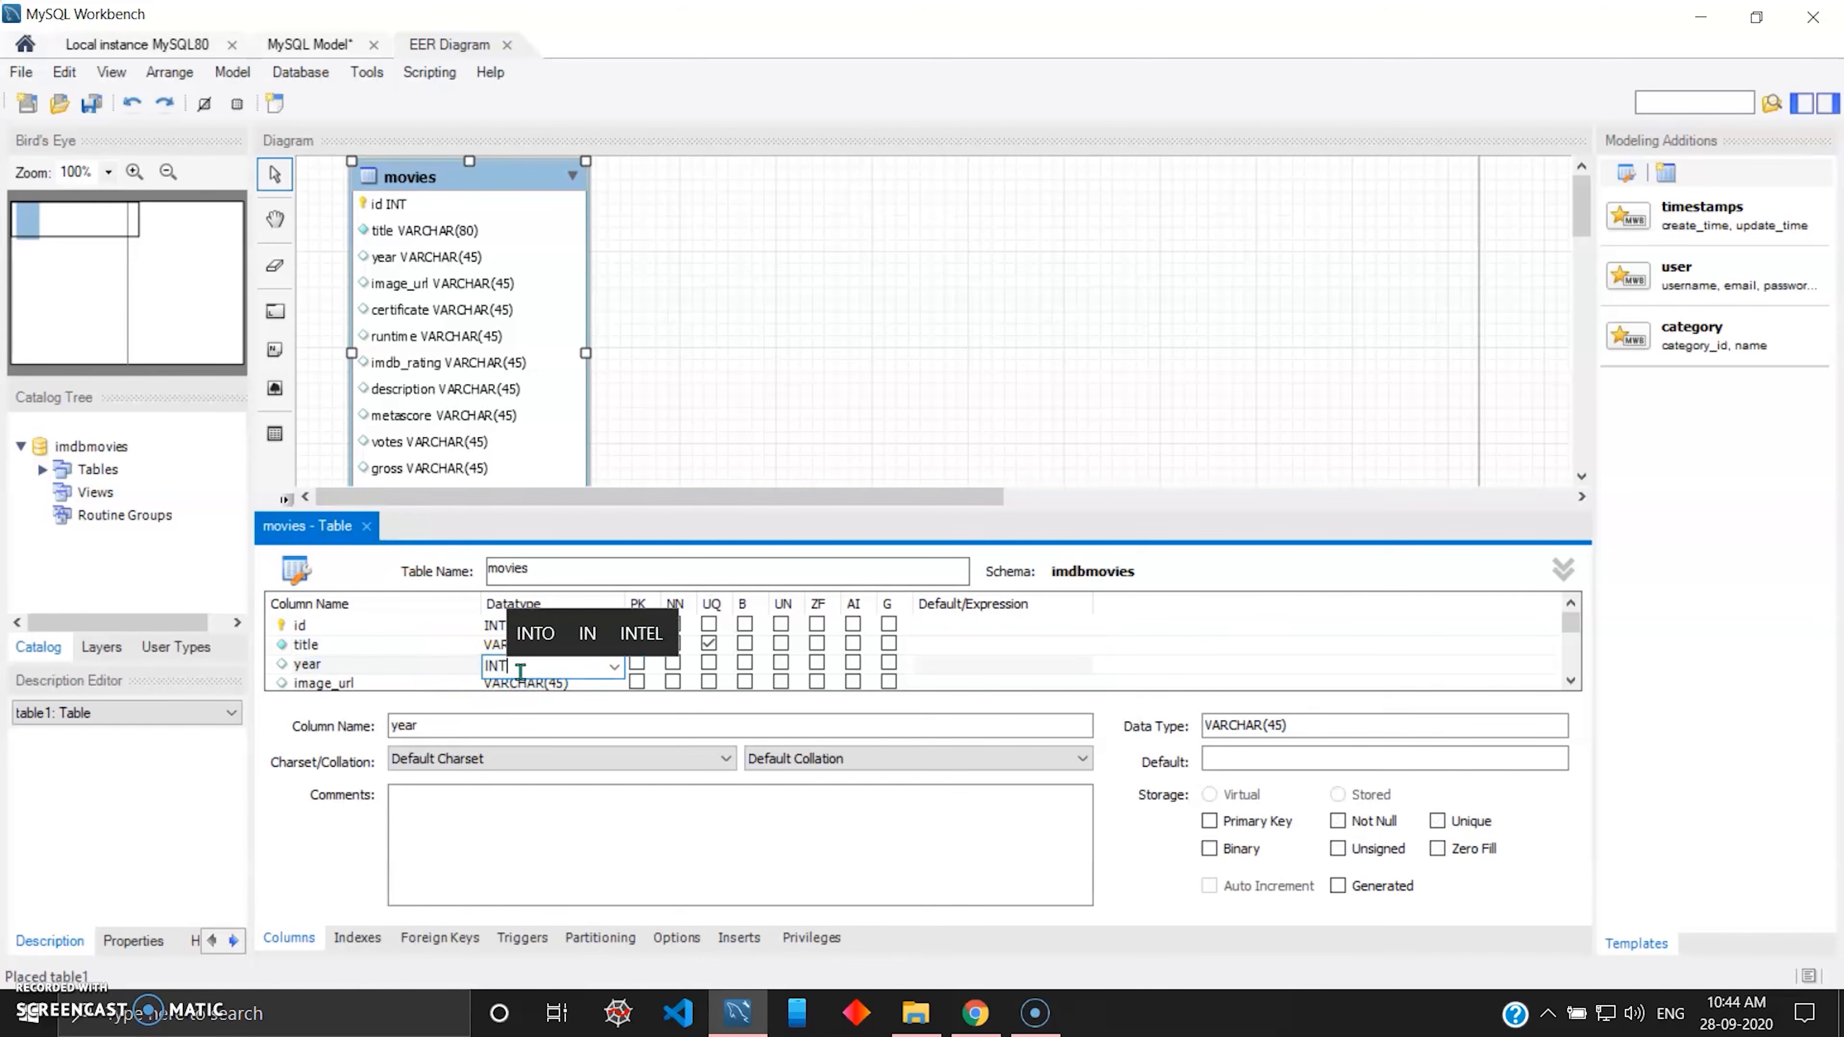
key("Return")
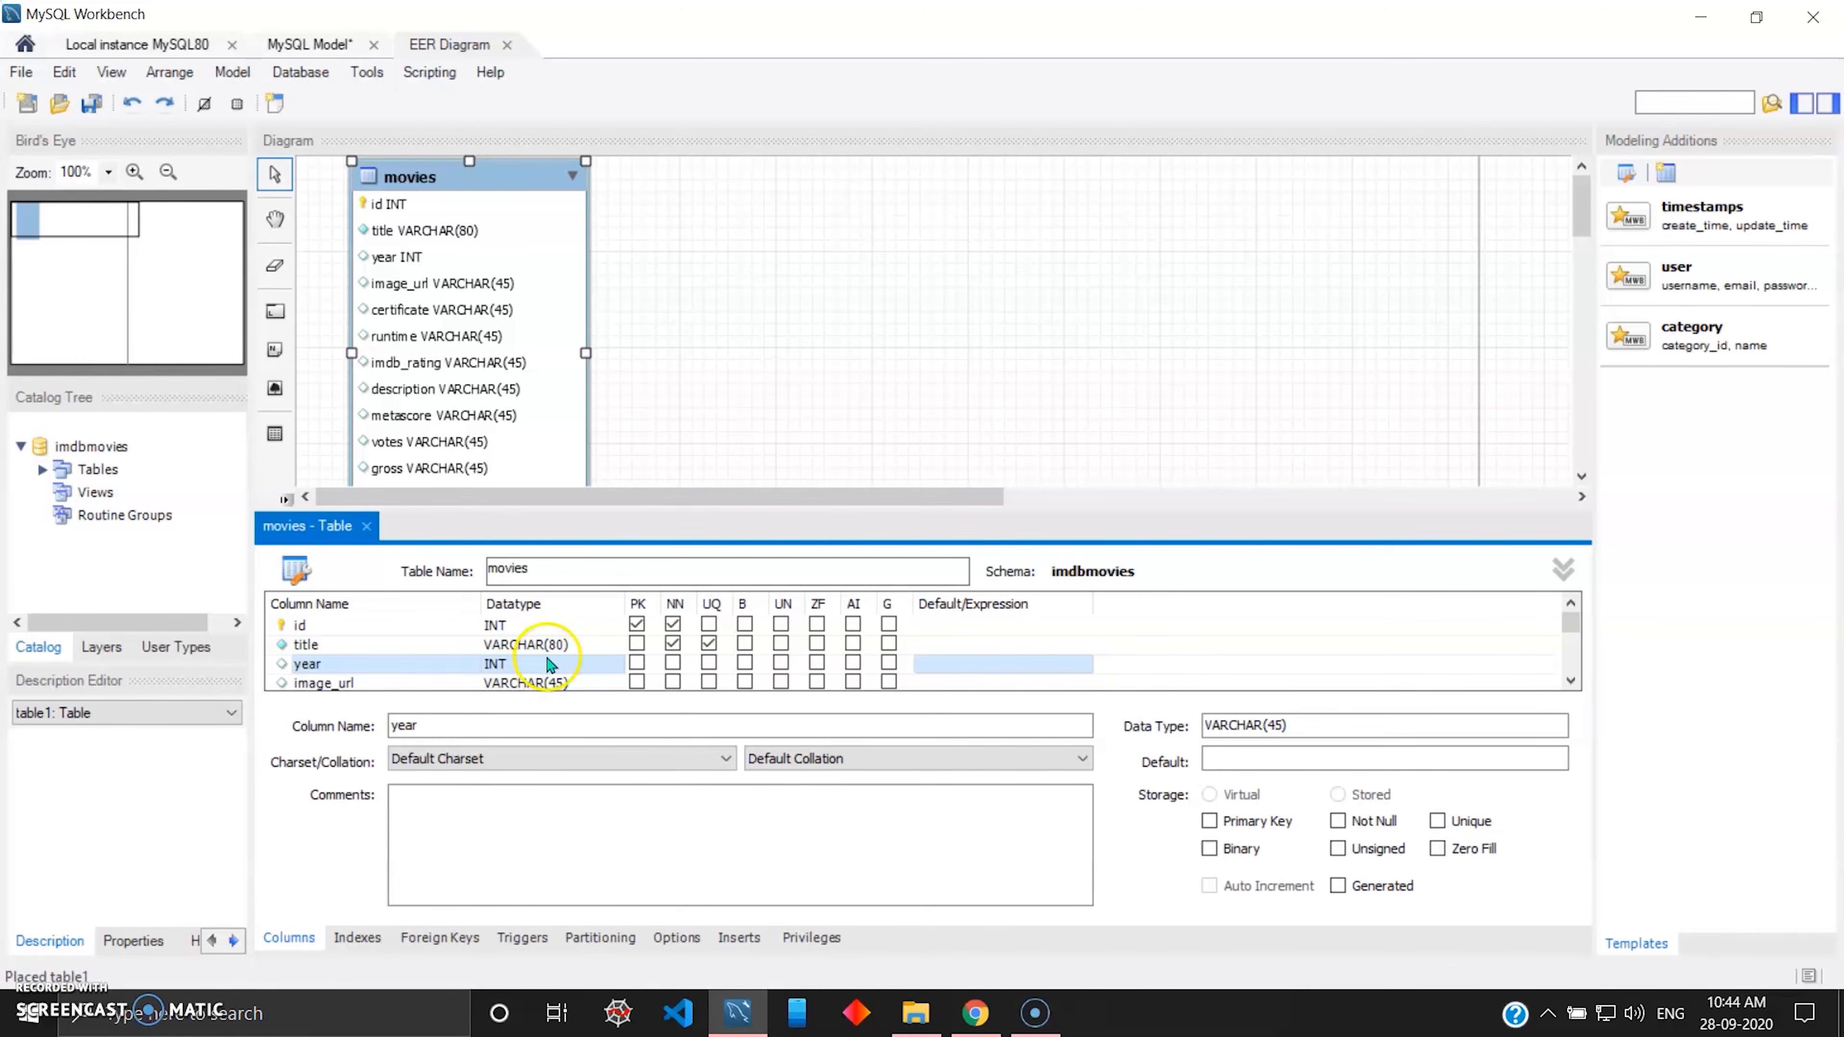
Set the datatypes of the image_url and certificate columns in the movies table to VARCHAR(255).
scroll(533, 660, "down", 2)
scroll(411, 643, "up", 1)
left_click(540, 626)
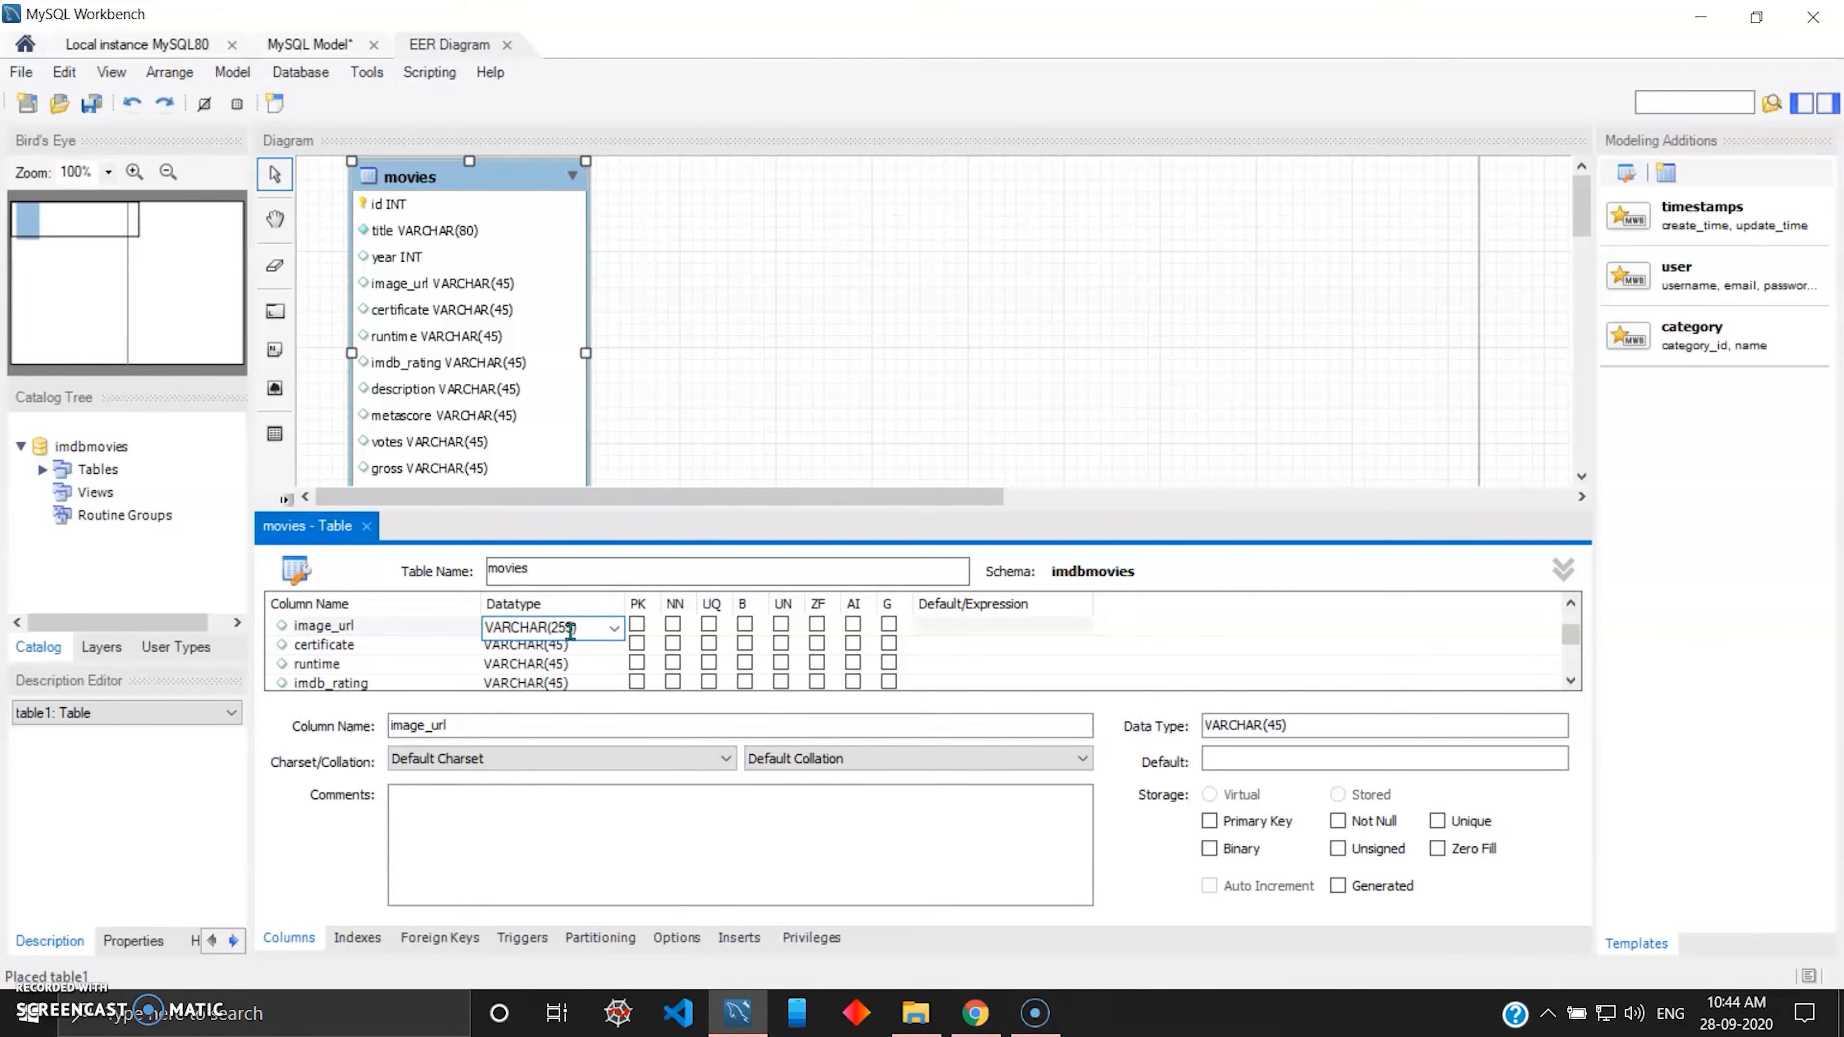
left_click(552, 646)
left_click(556, 646)
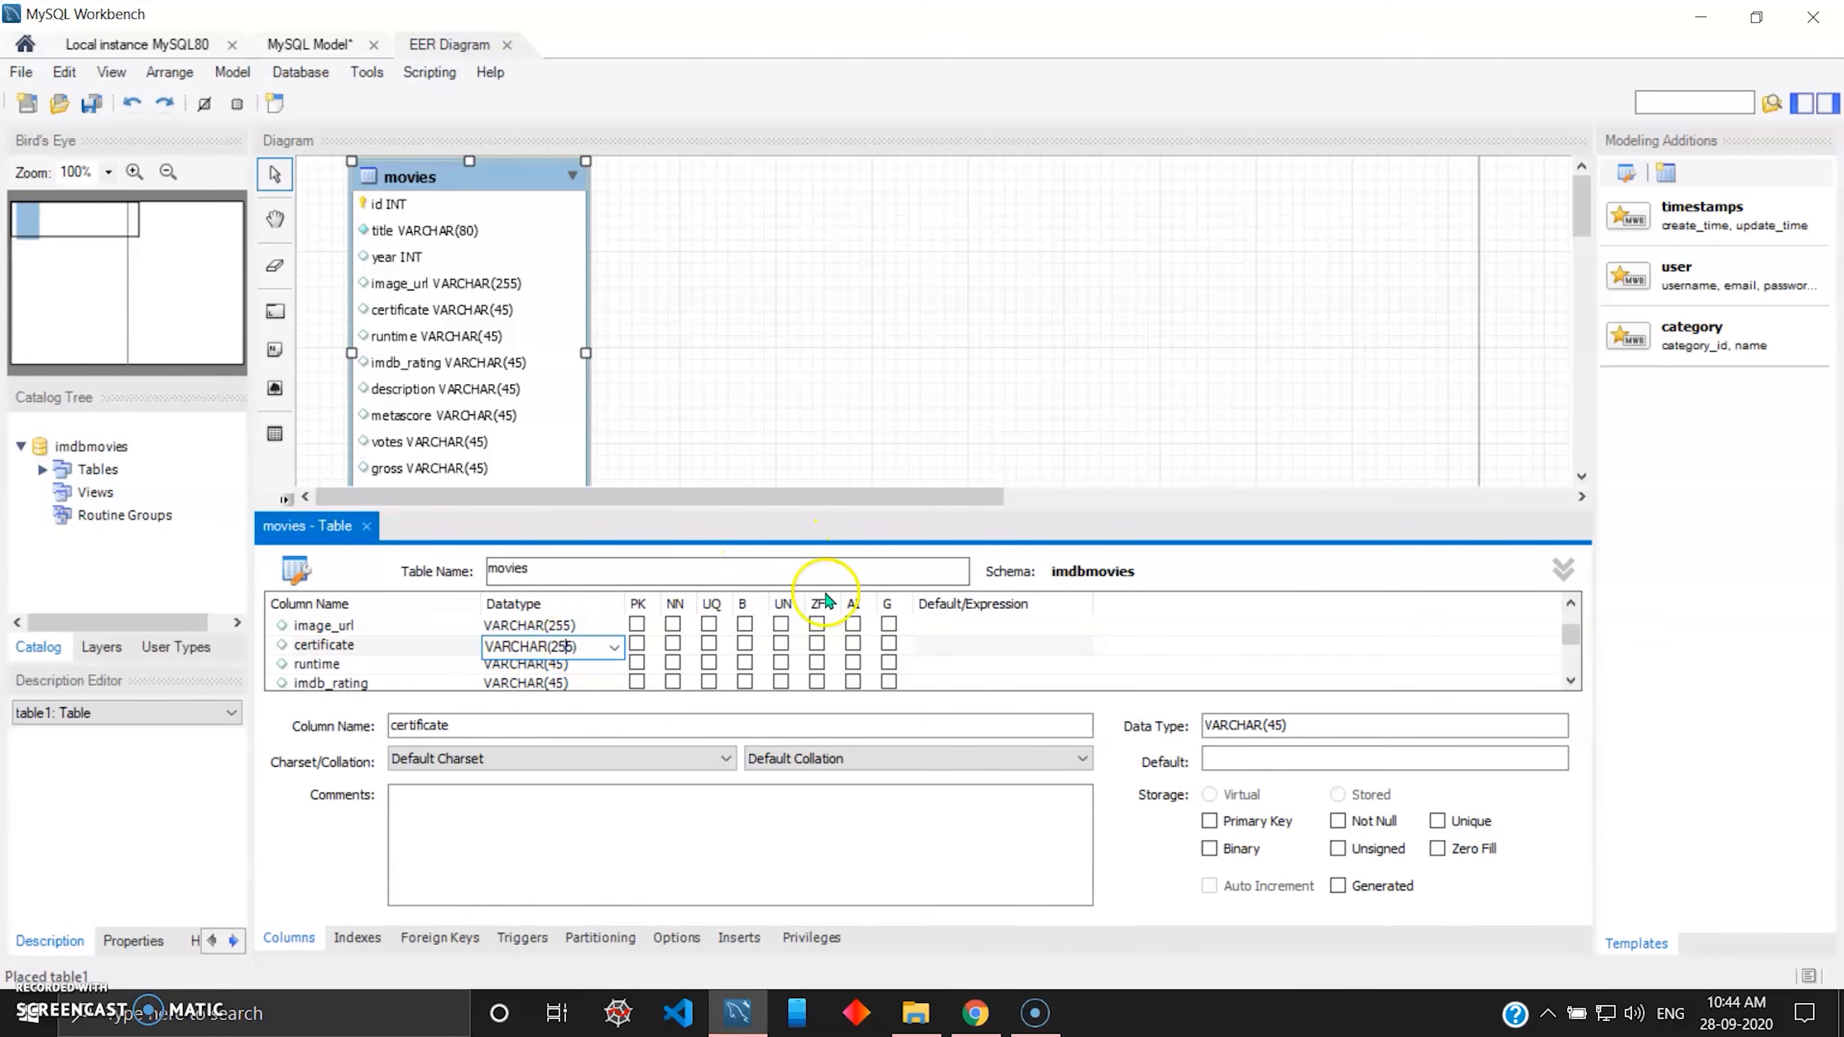
key("Return")
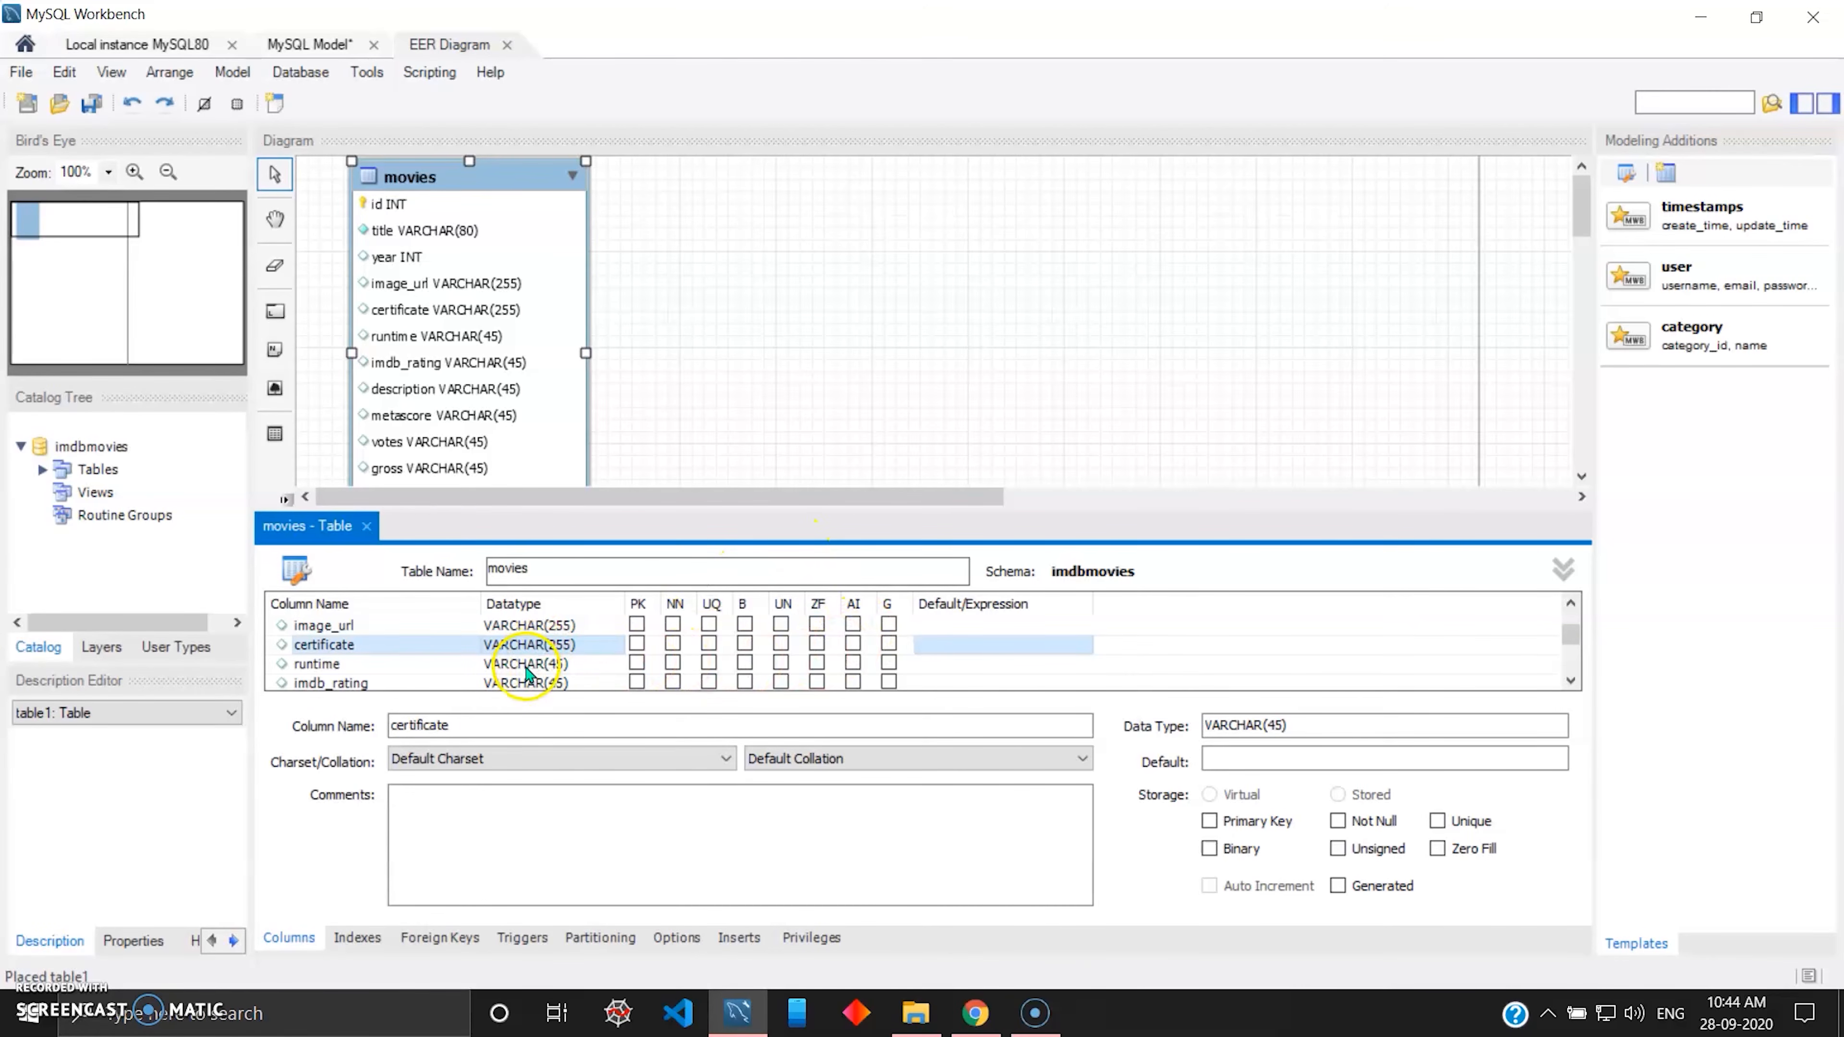
Set the datatype of the runtime column to INT and of the imdb_rating column to FLOAT.
left_click(543, 666)
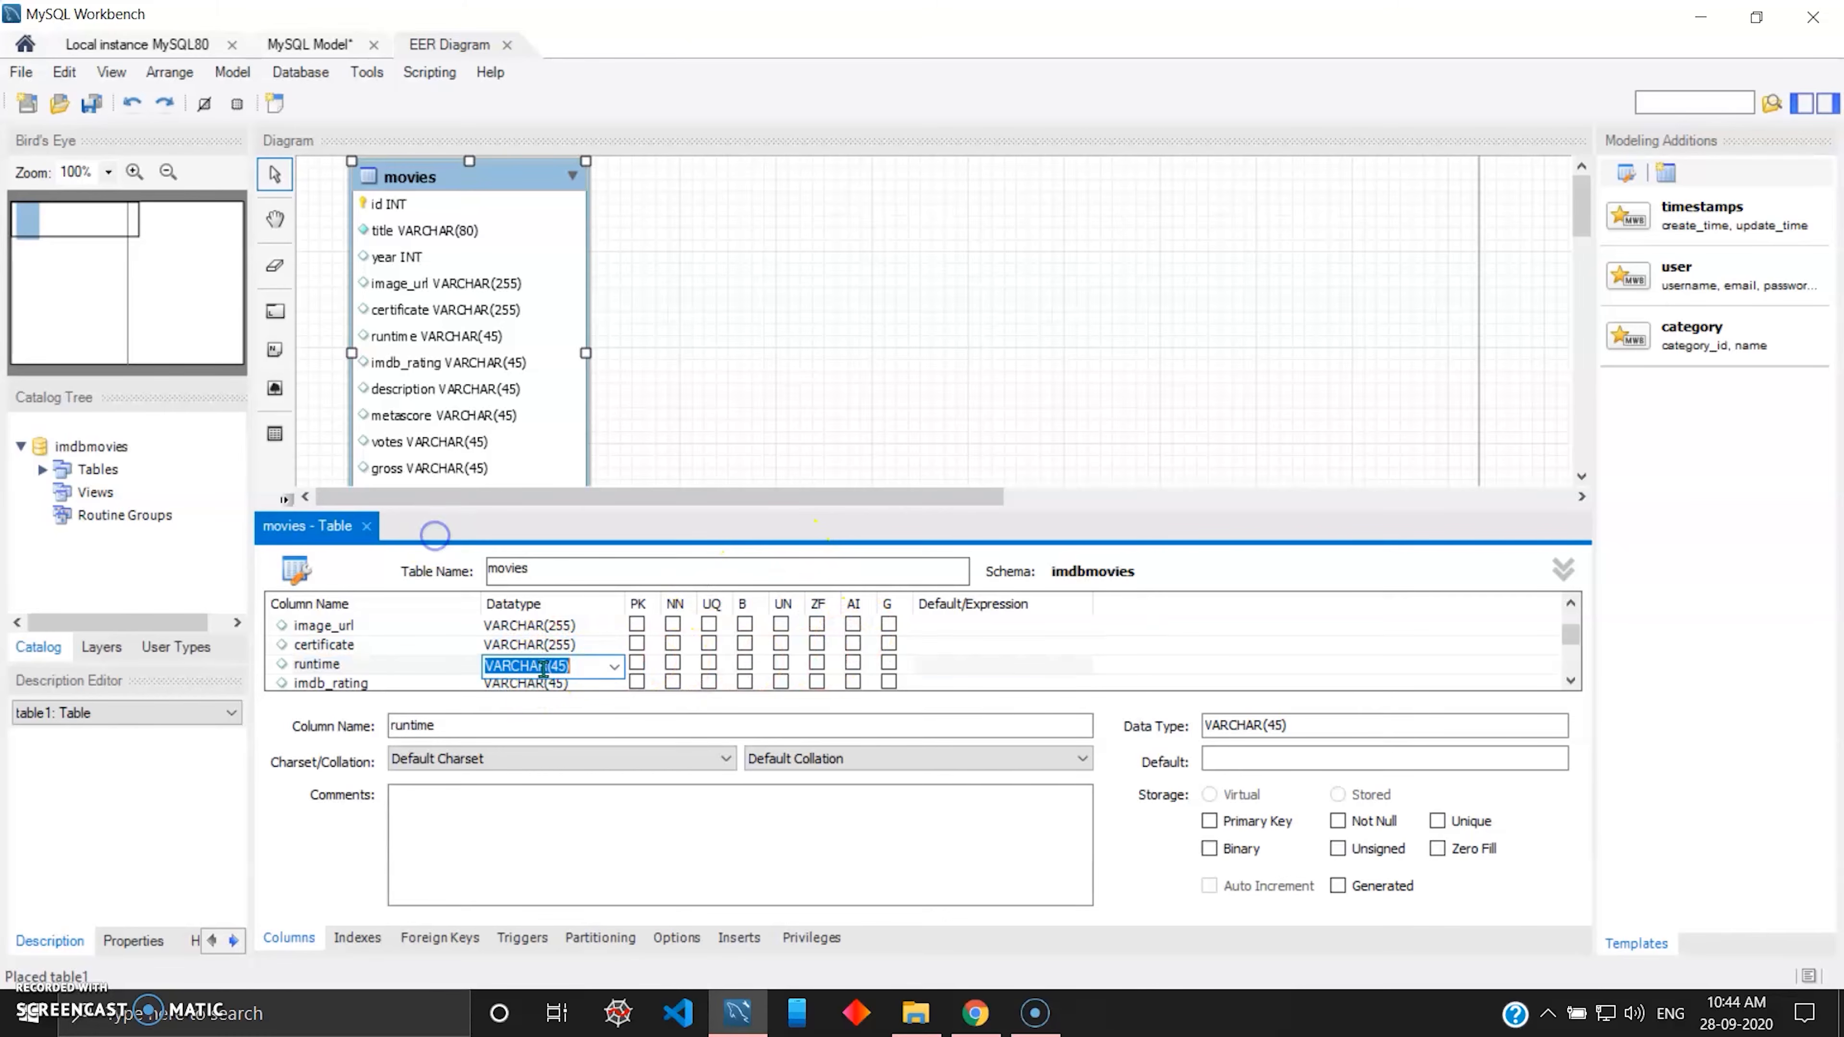
type("INT")
key("Return")
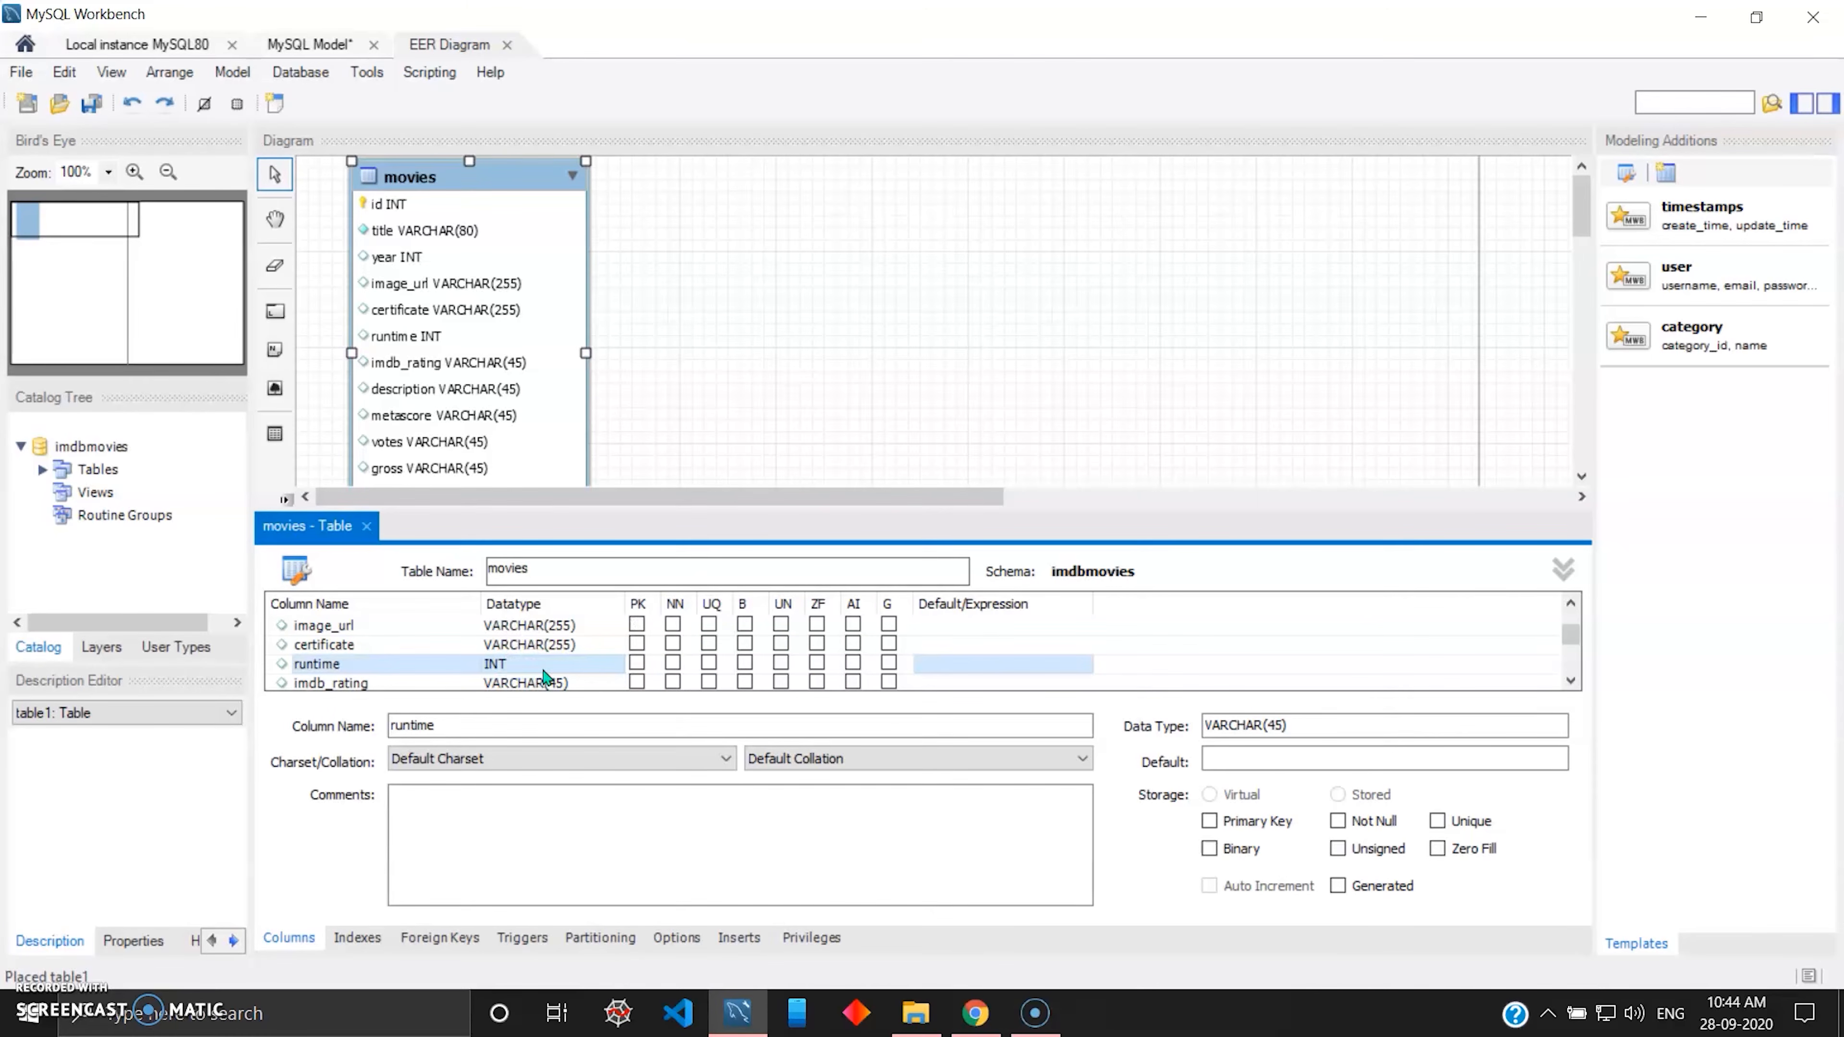
scroll(498, 667, "down", 1)
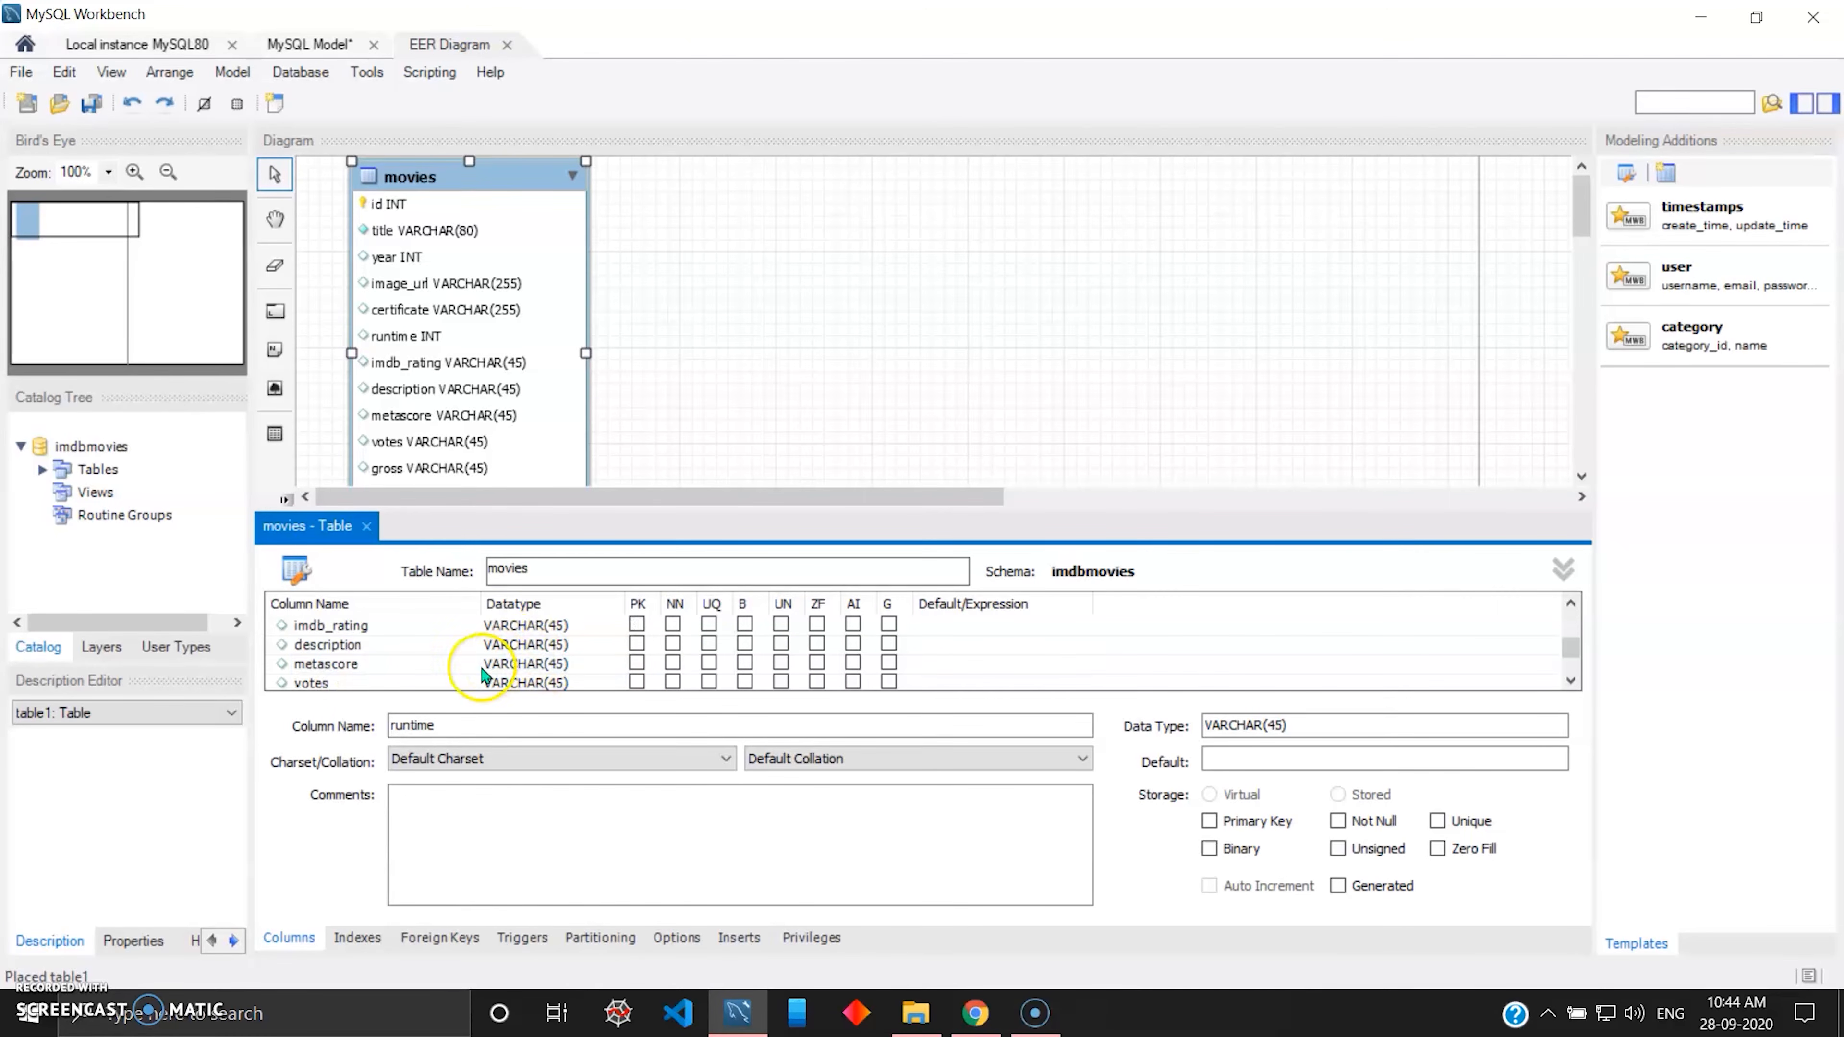
left_click(501, 626)
type("FLOAT")
key("Return")
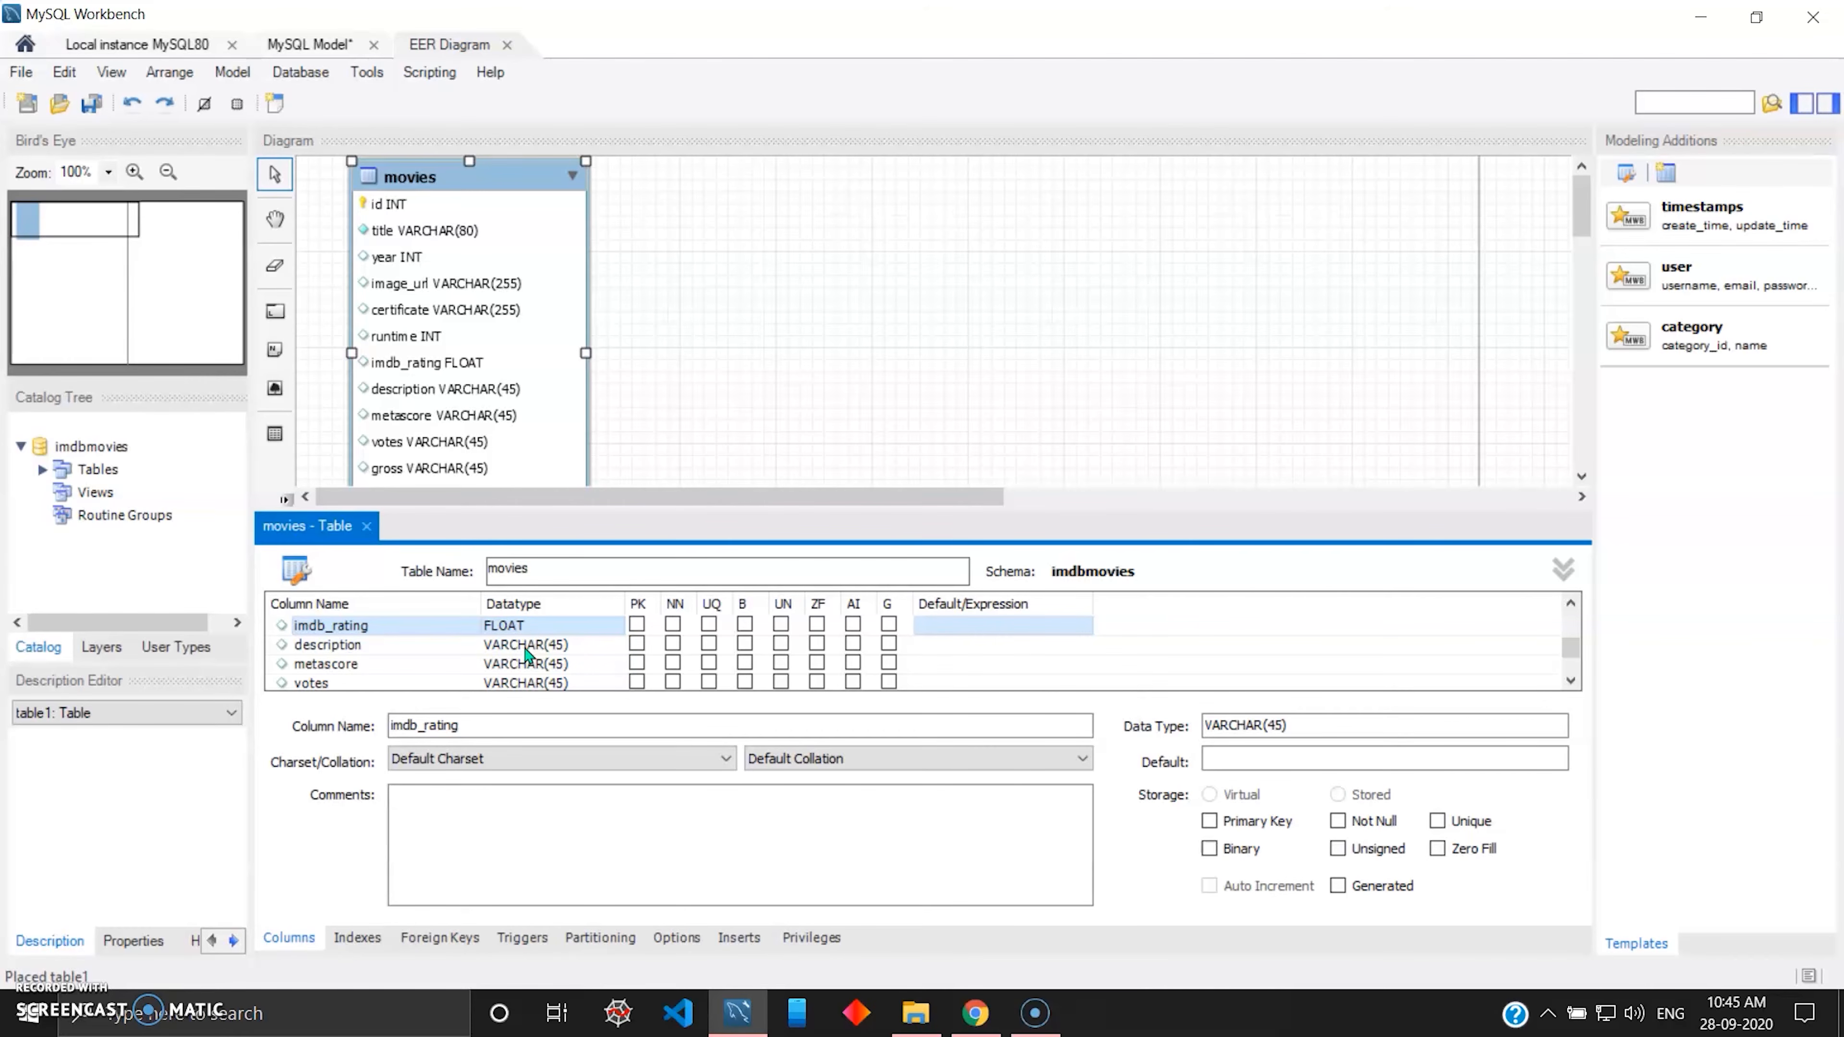
Set the datatype of the description column to TEXT and of the metascore column to INT.
left_click(525, 651)
left_click(525, 647)
type("TEXT")
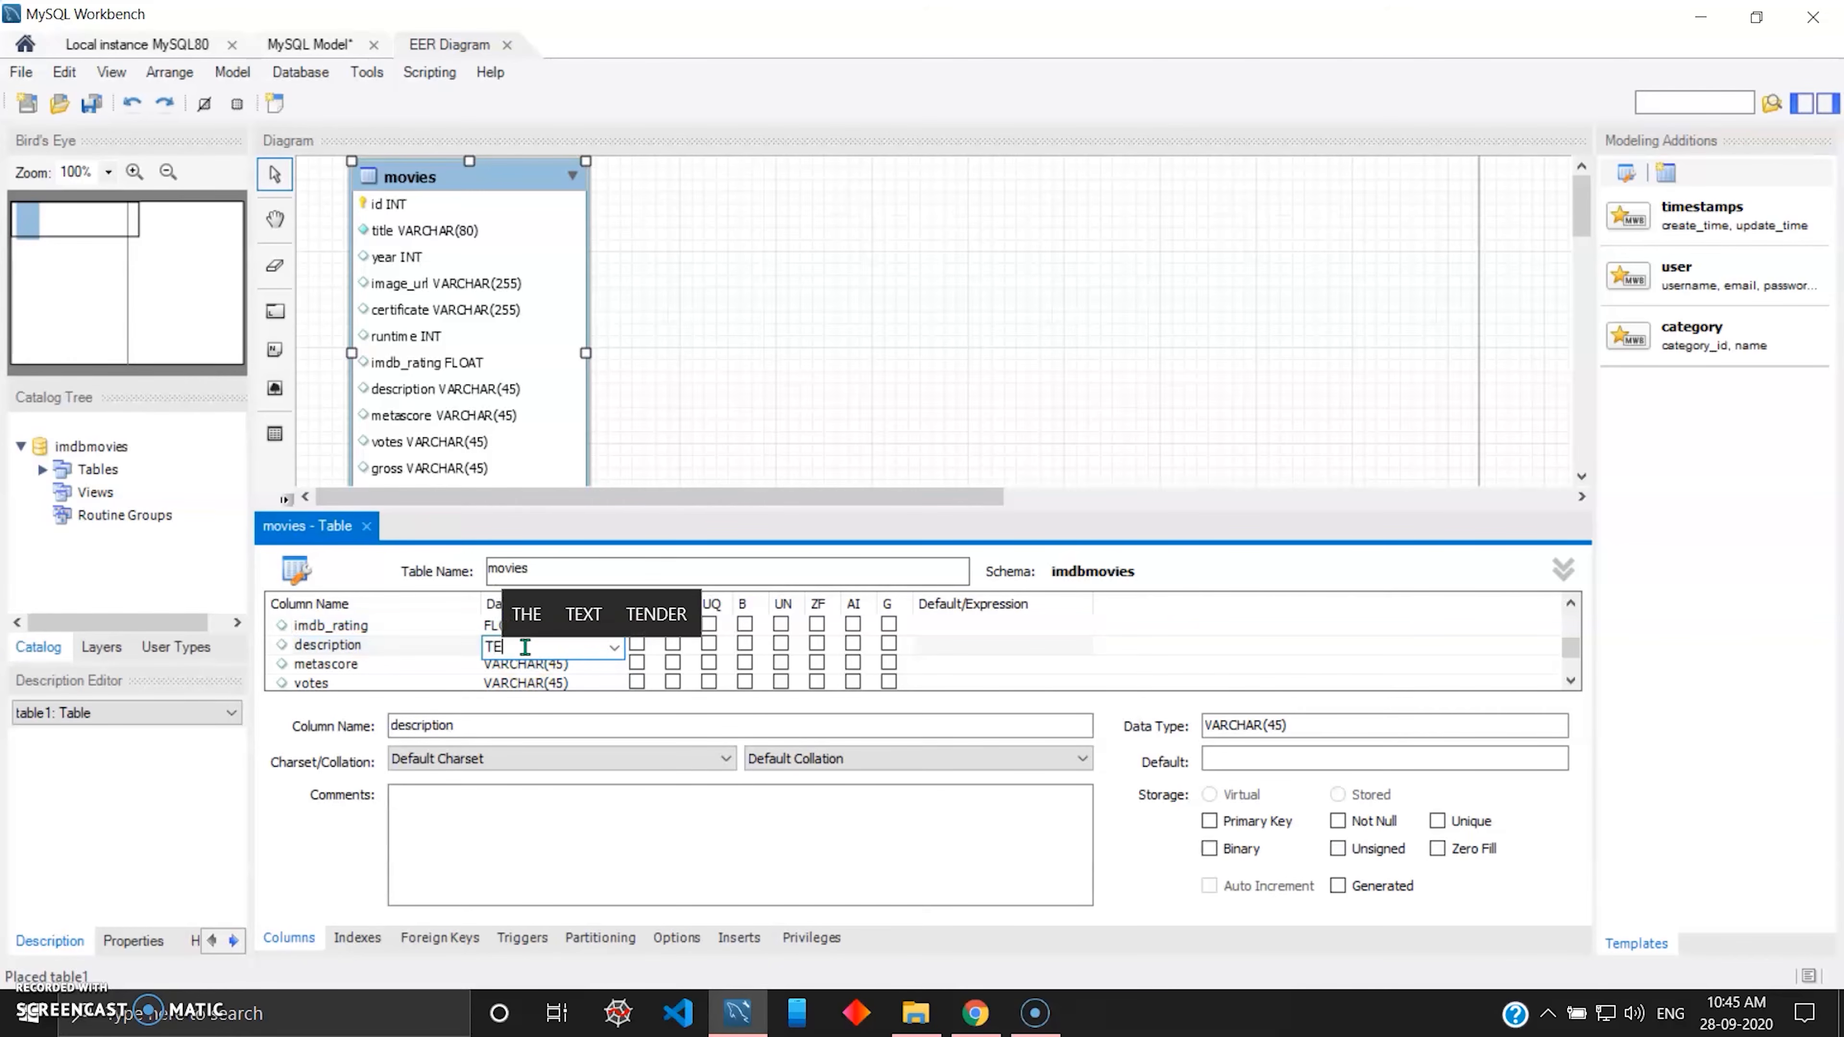
key("Return")
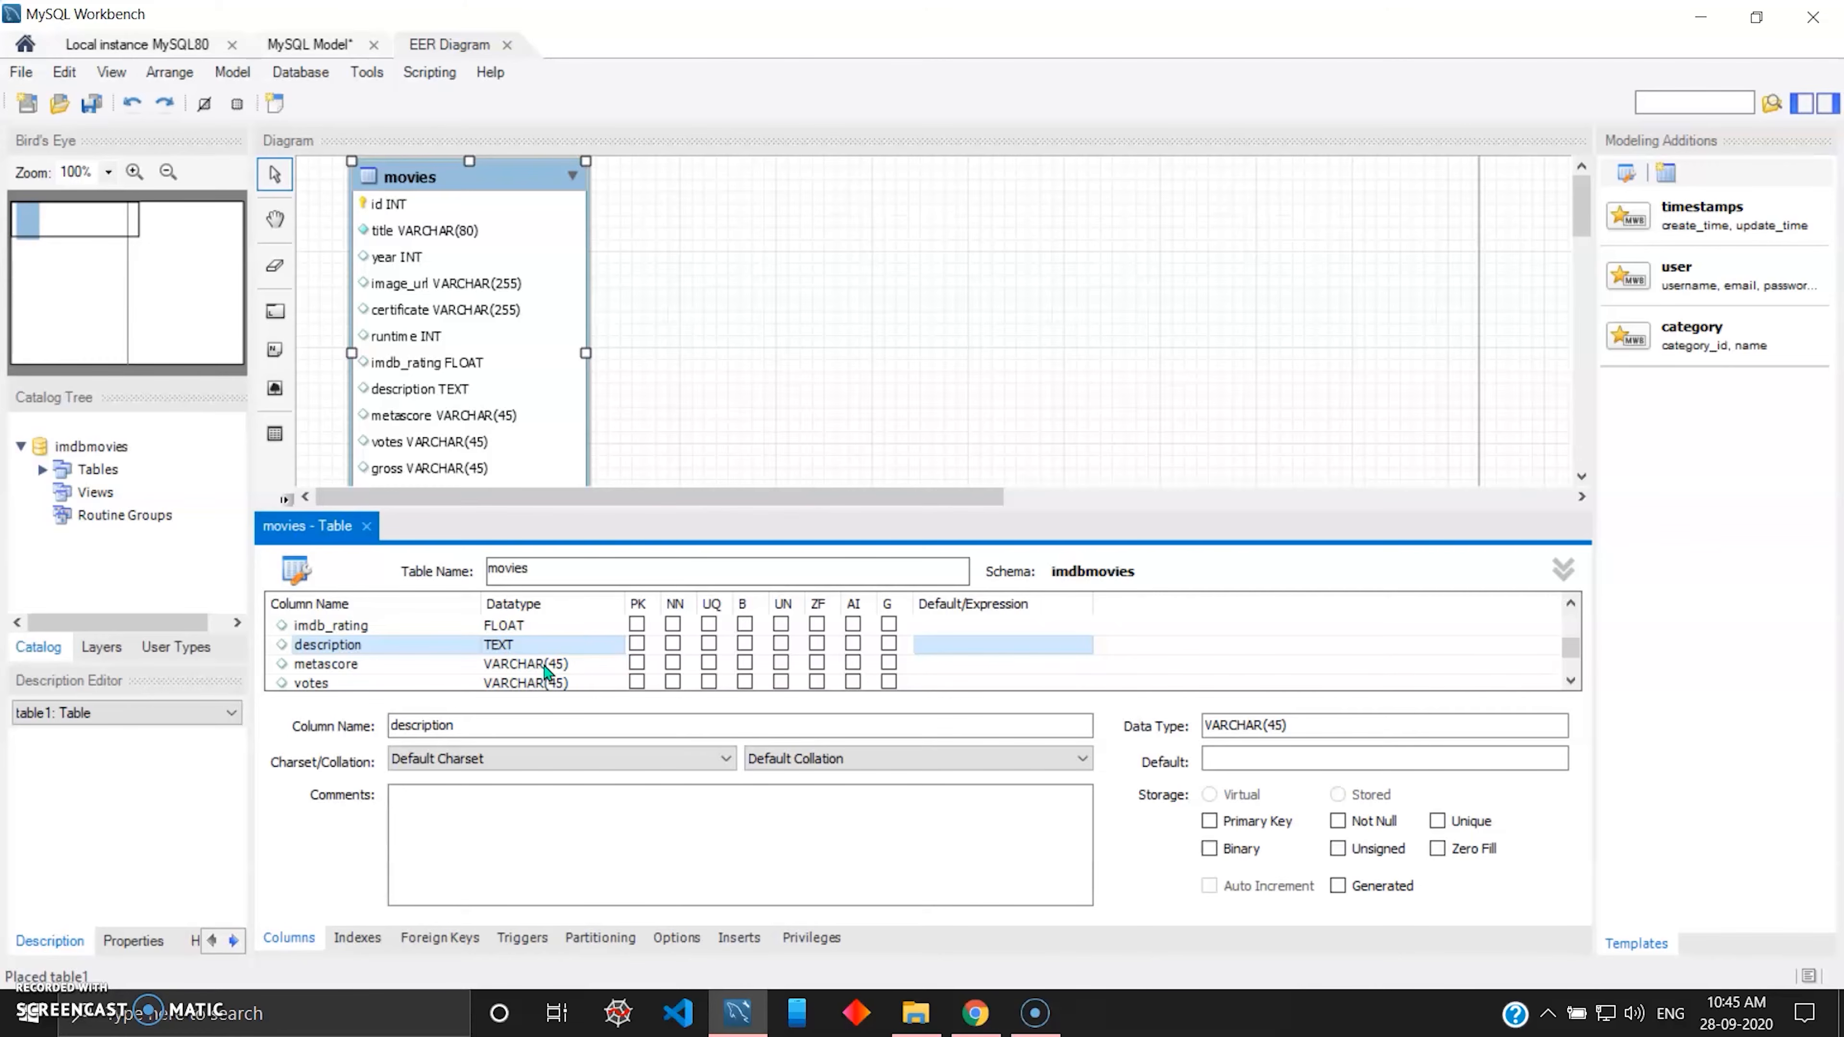
left_click(544, 666)
left_click(543, 666)
type("INT")
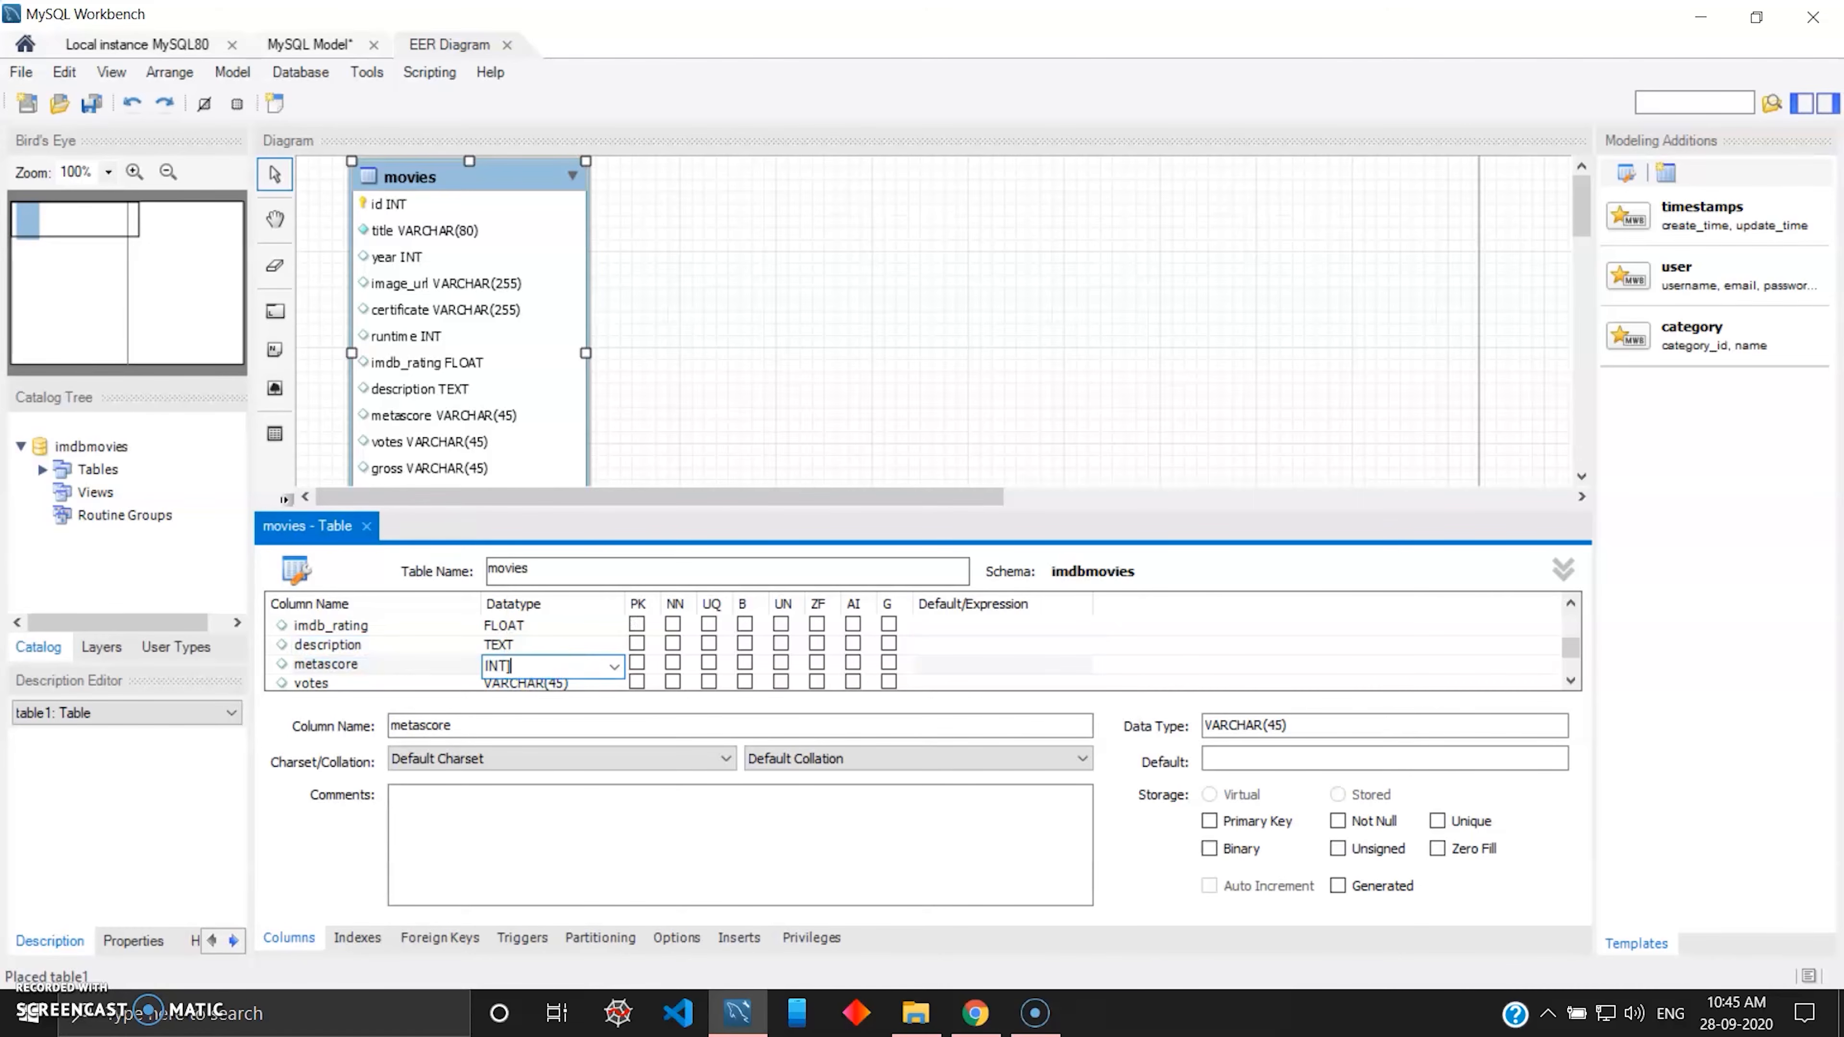
key("Return")
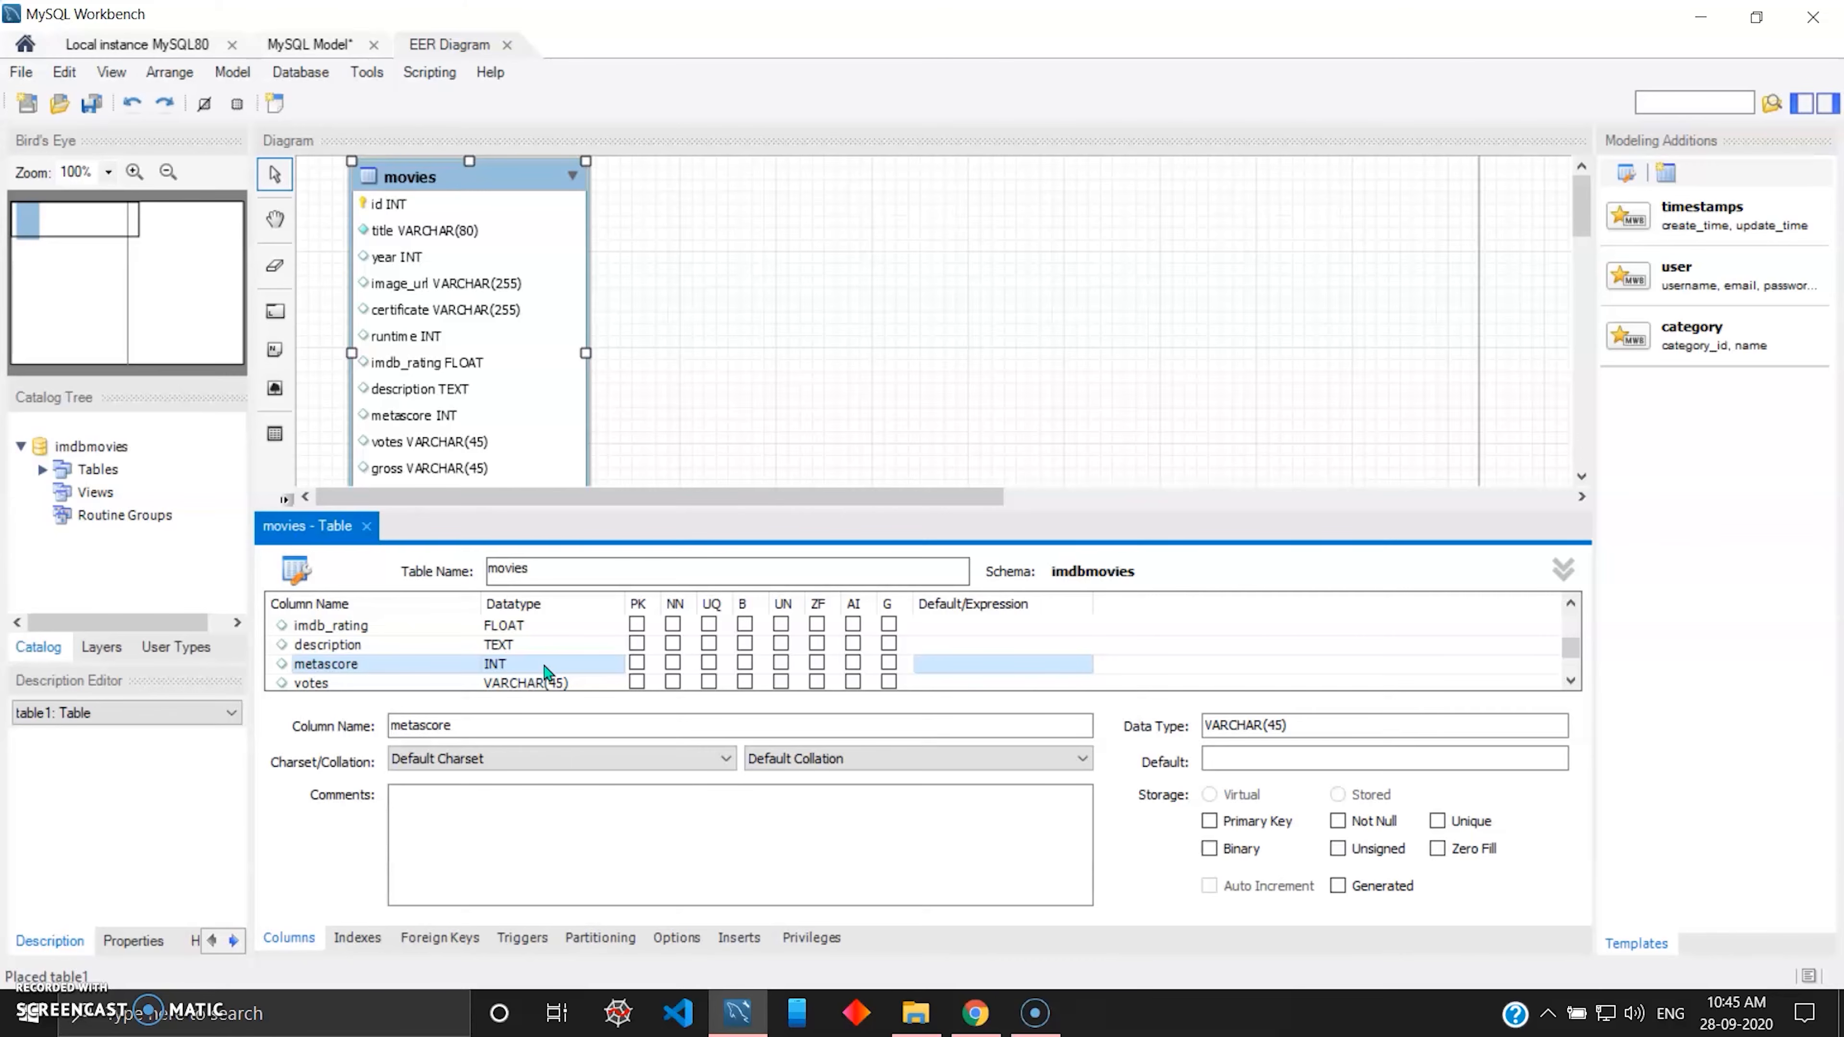
Set the datatypes of the votes and gross columns in the movies table to INT.
scroll(566, 646, "down", 1)
left_click(532, 624)
left_click(532, 625)
type("INT")
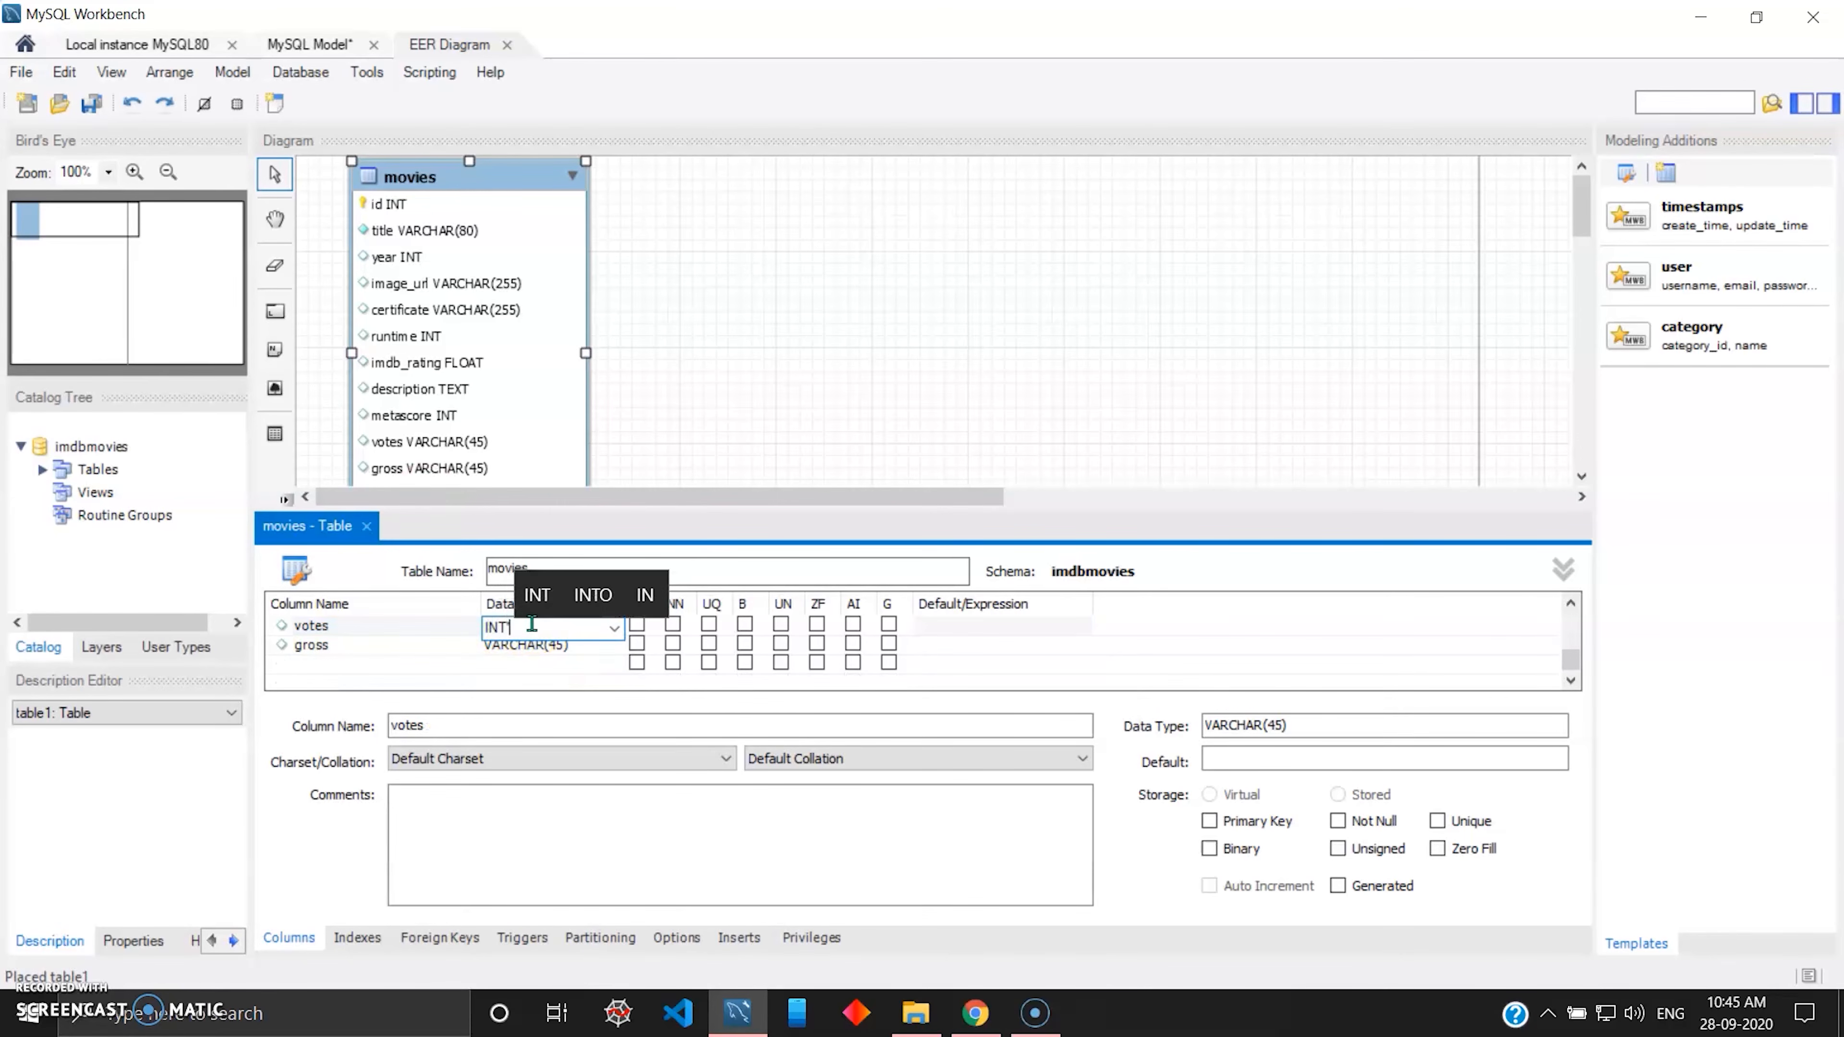
key("Return")
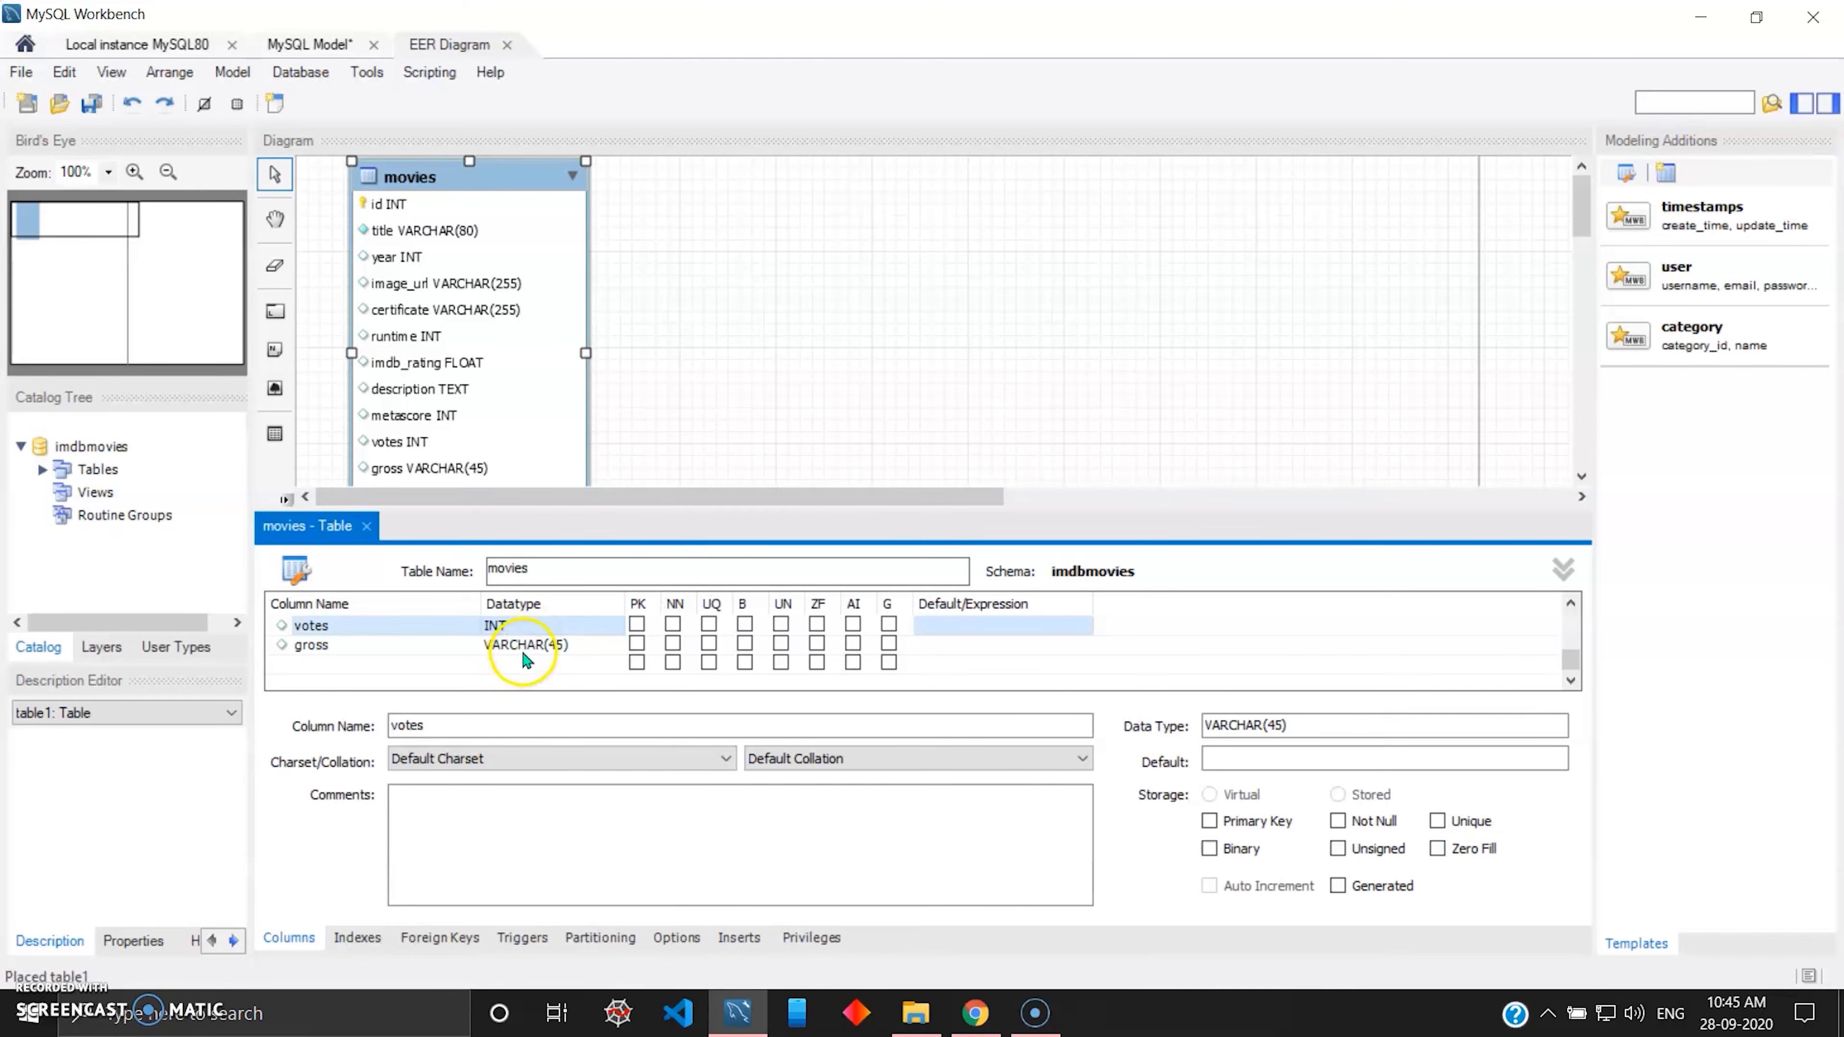
double_click(524, 649)
type("INT")
key("Tab")
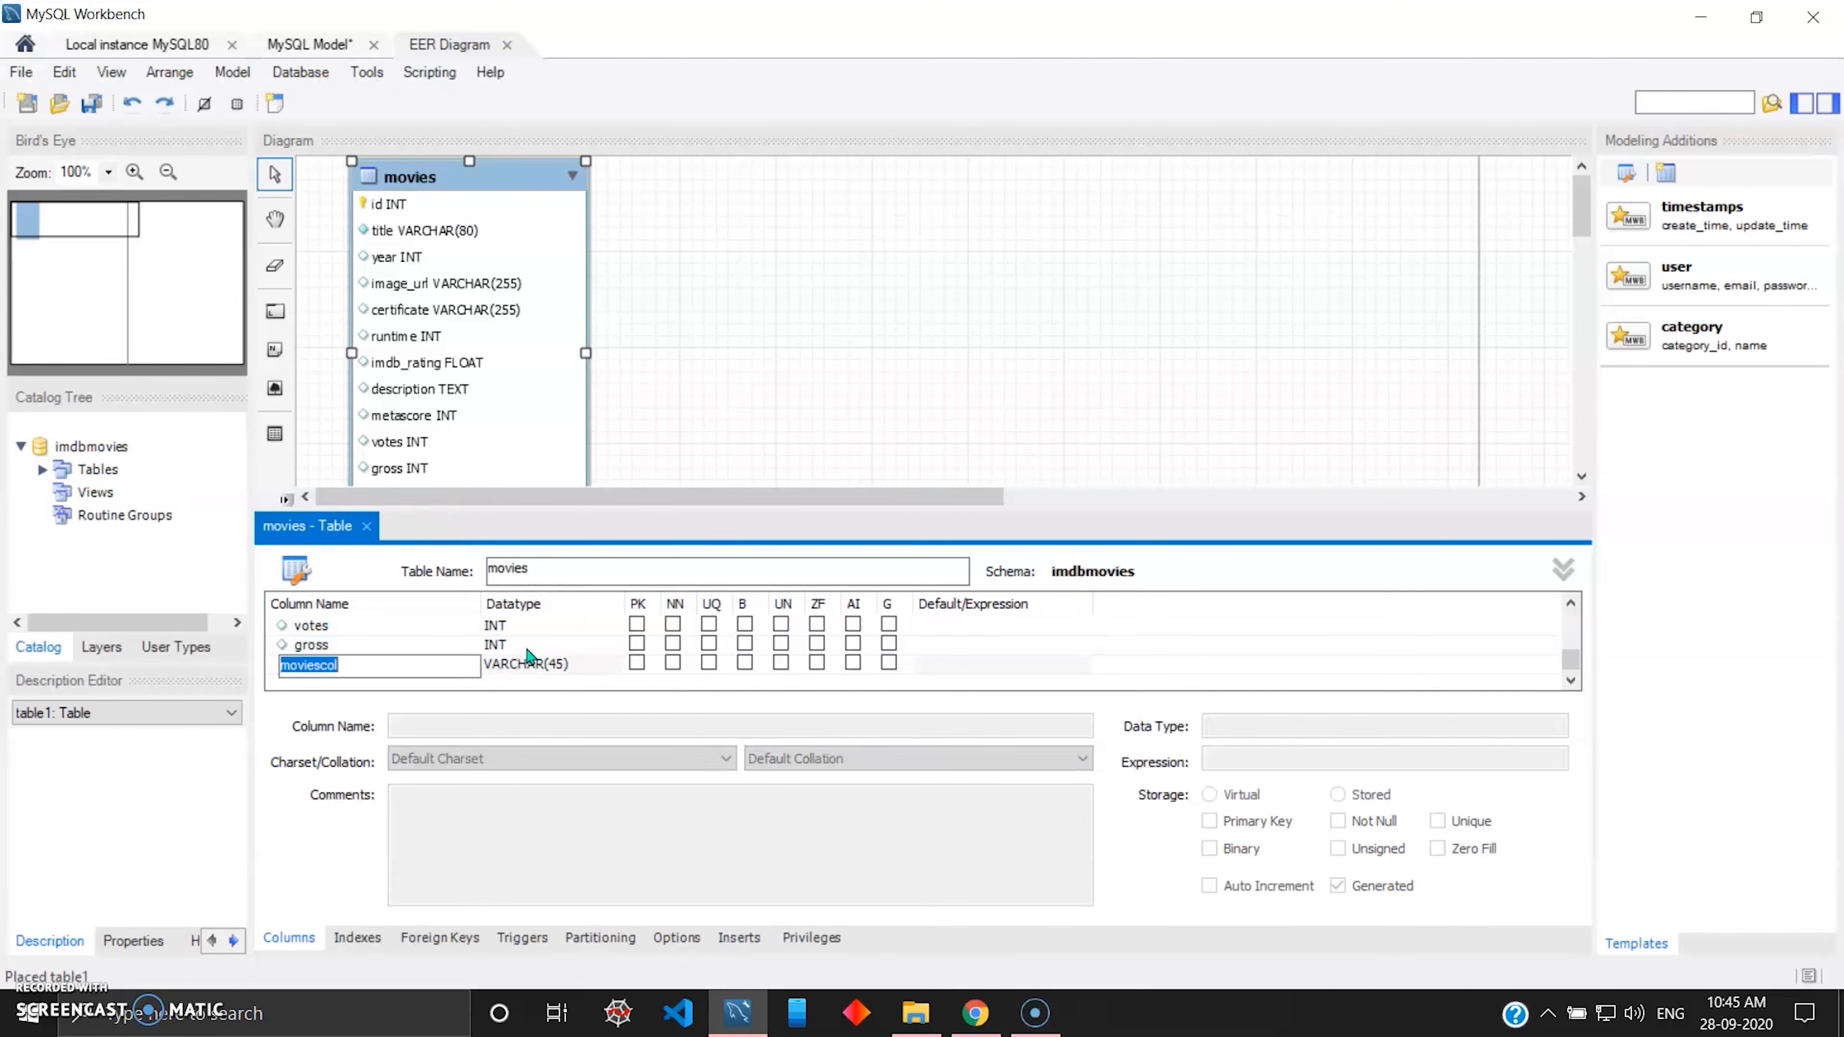
Move the movies table slightly to the right in the diagram.
left_click(484, 181)
left_click_drag(484, 182, 505, 180)
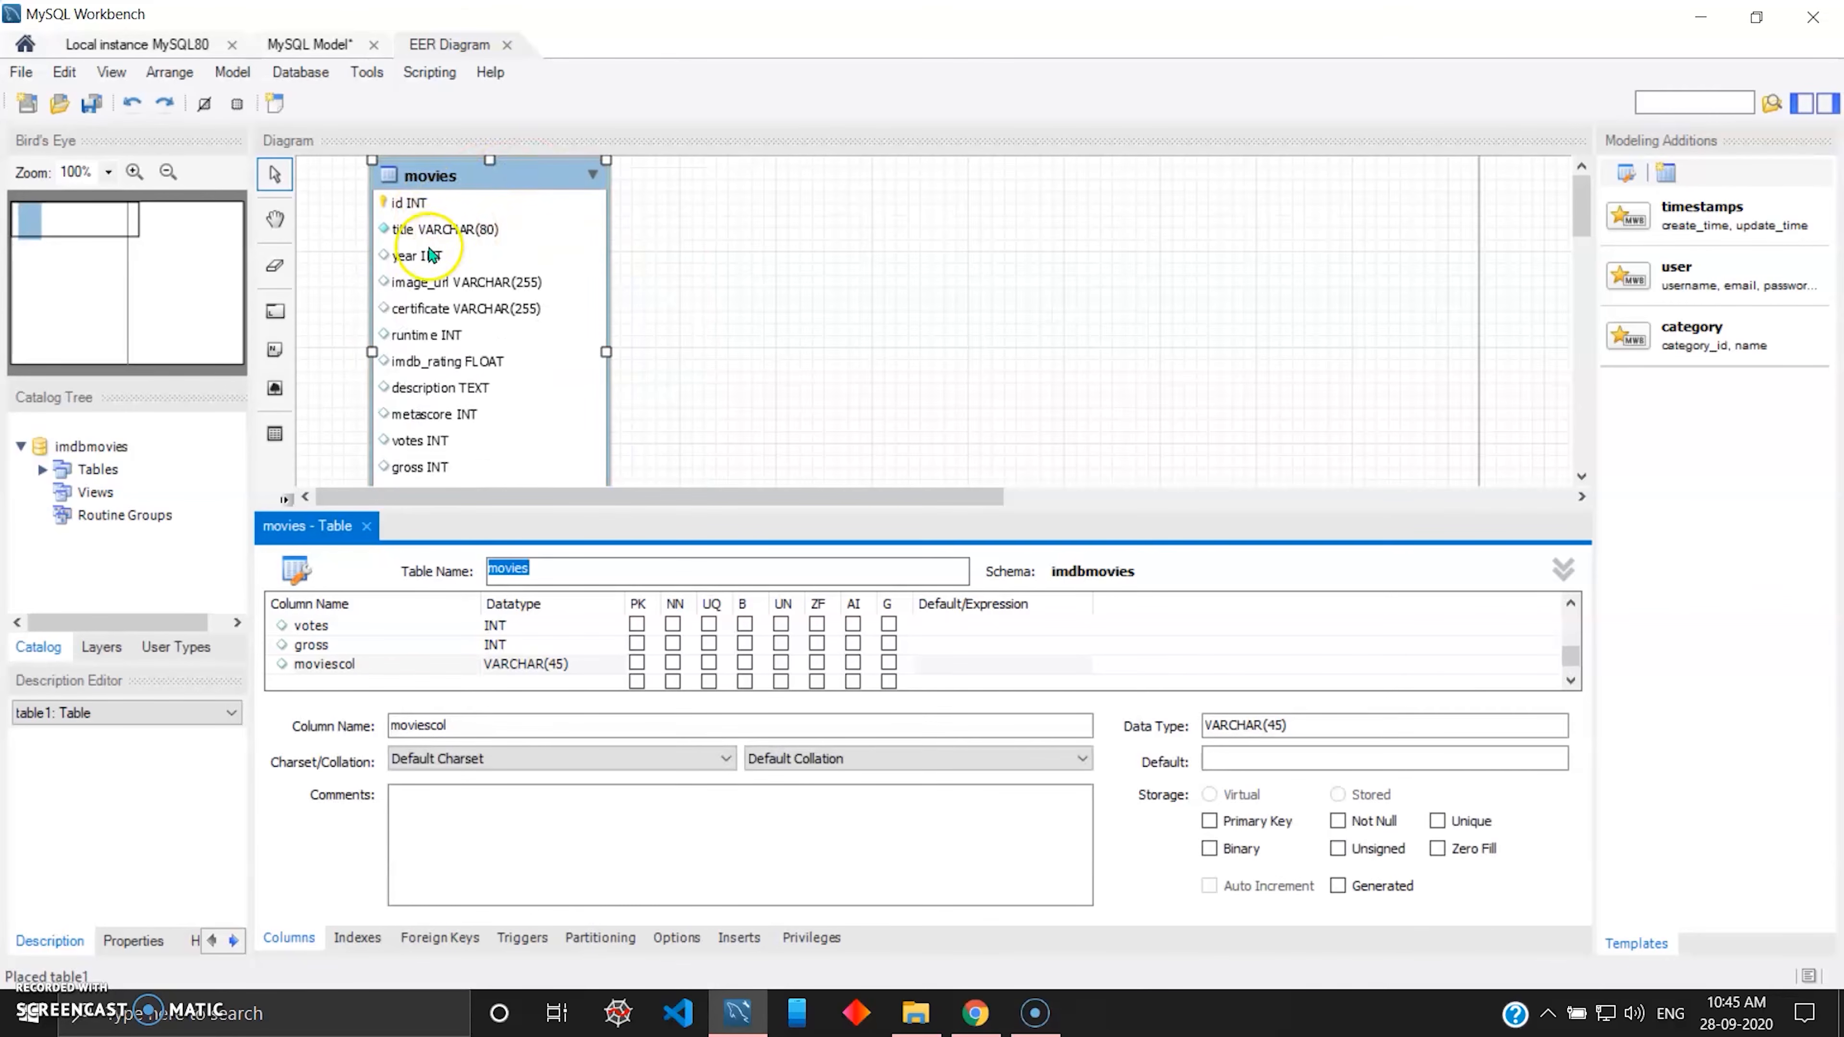
Examine the movies table's columns and datatypes in the diagram, both enlarged and as a whole.
scroll(472, 320, "down", 1)
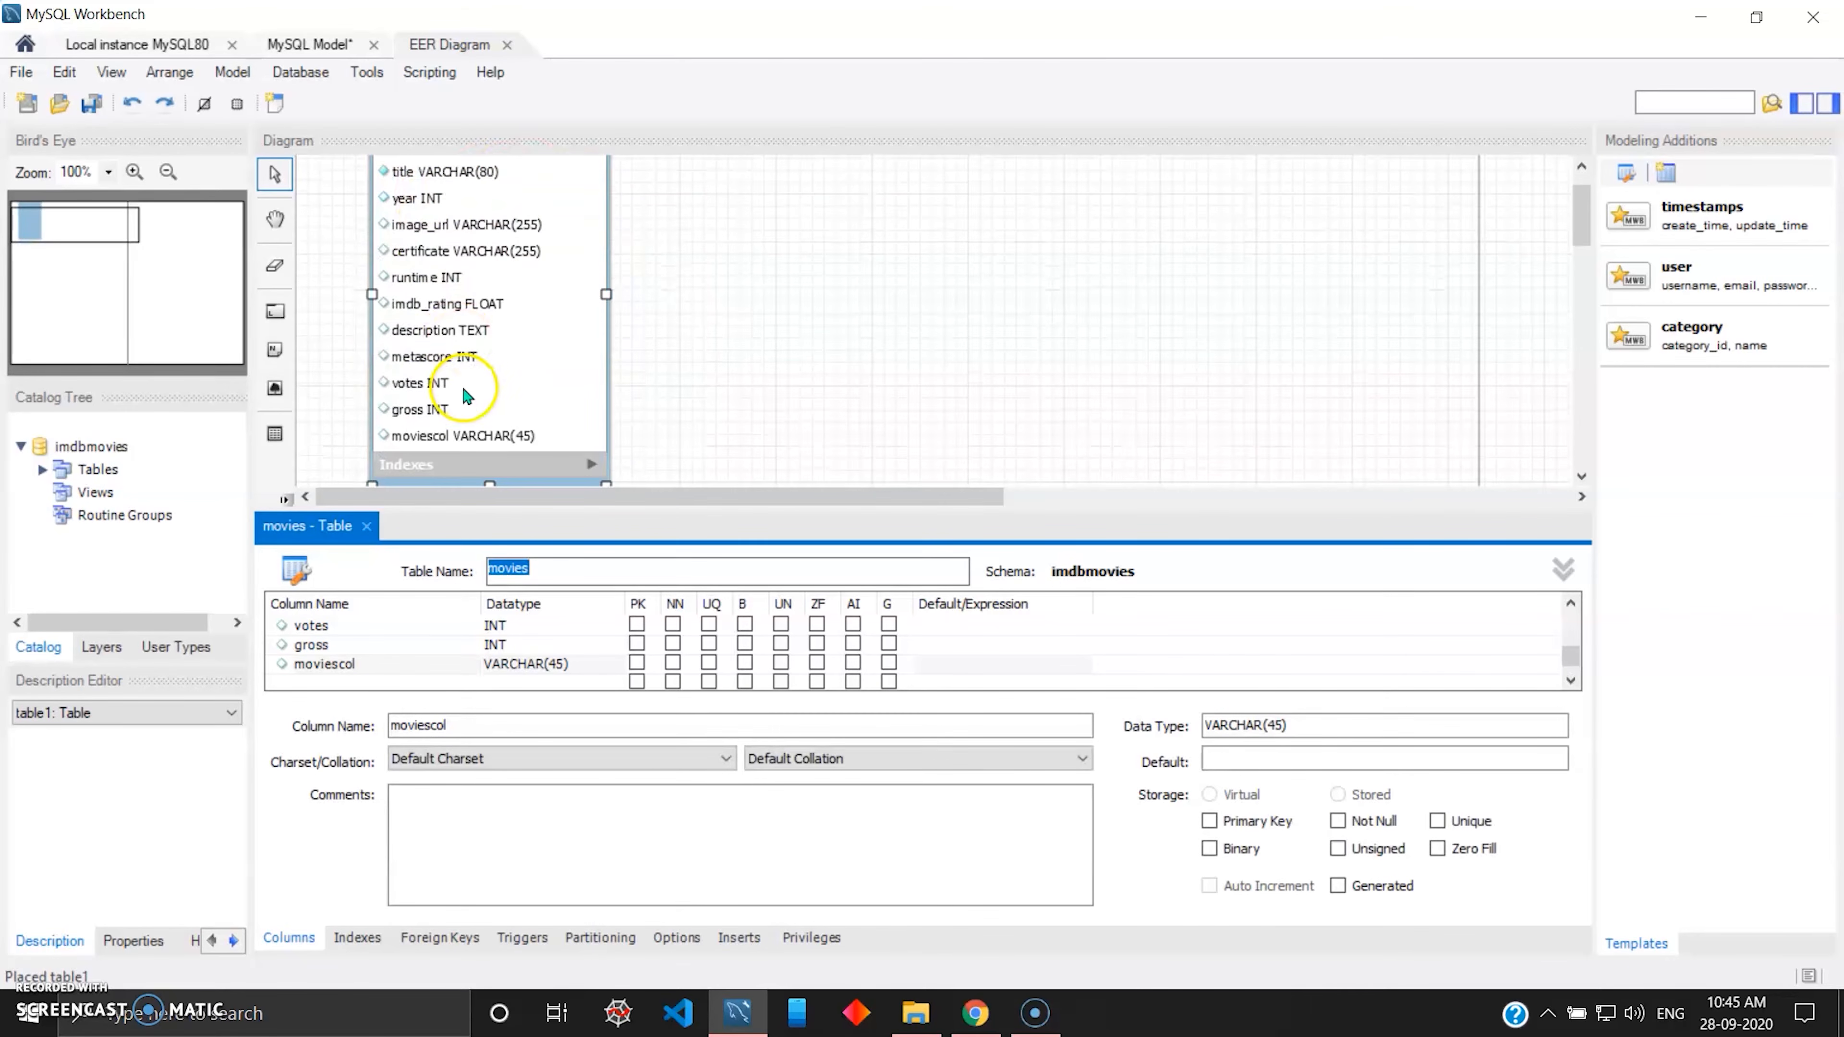
scroll(469, 395, "up", 1)
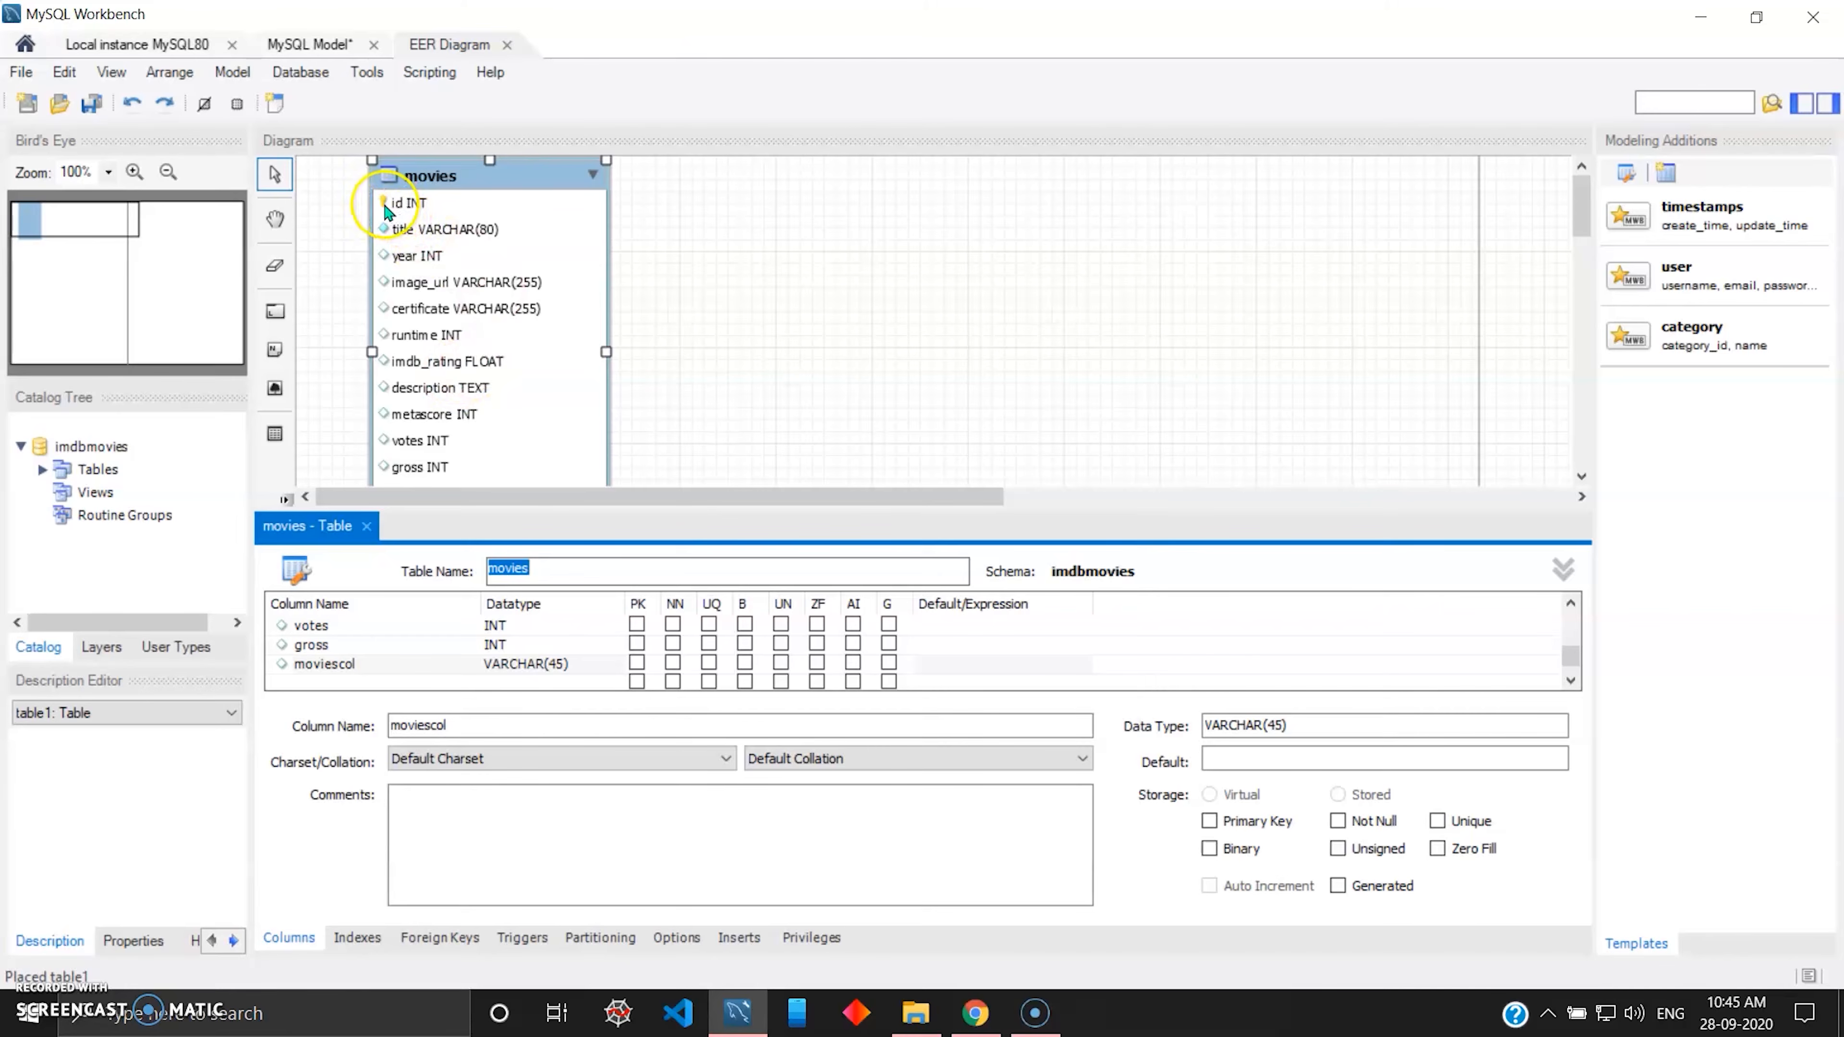
left_click(133, 173)
left_click(133, 173)
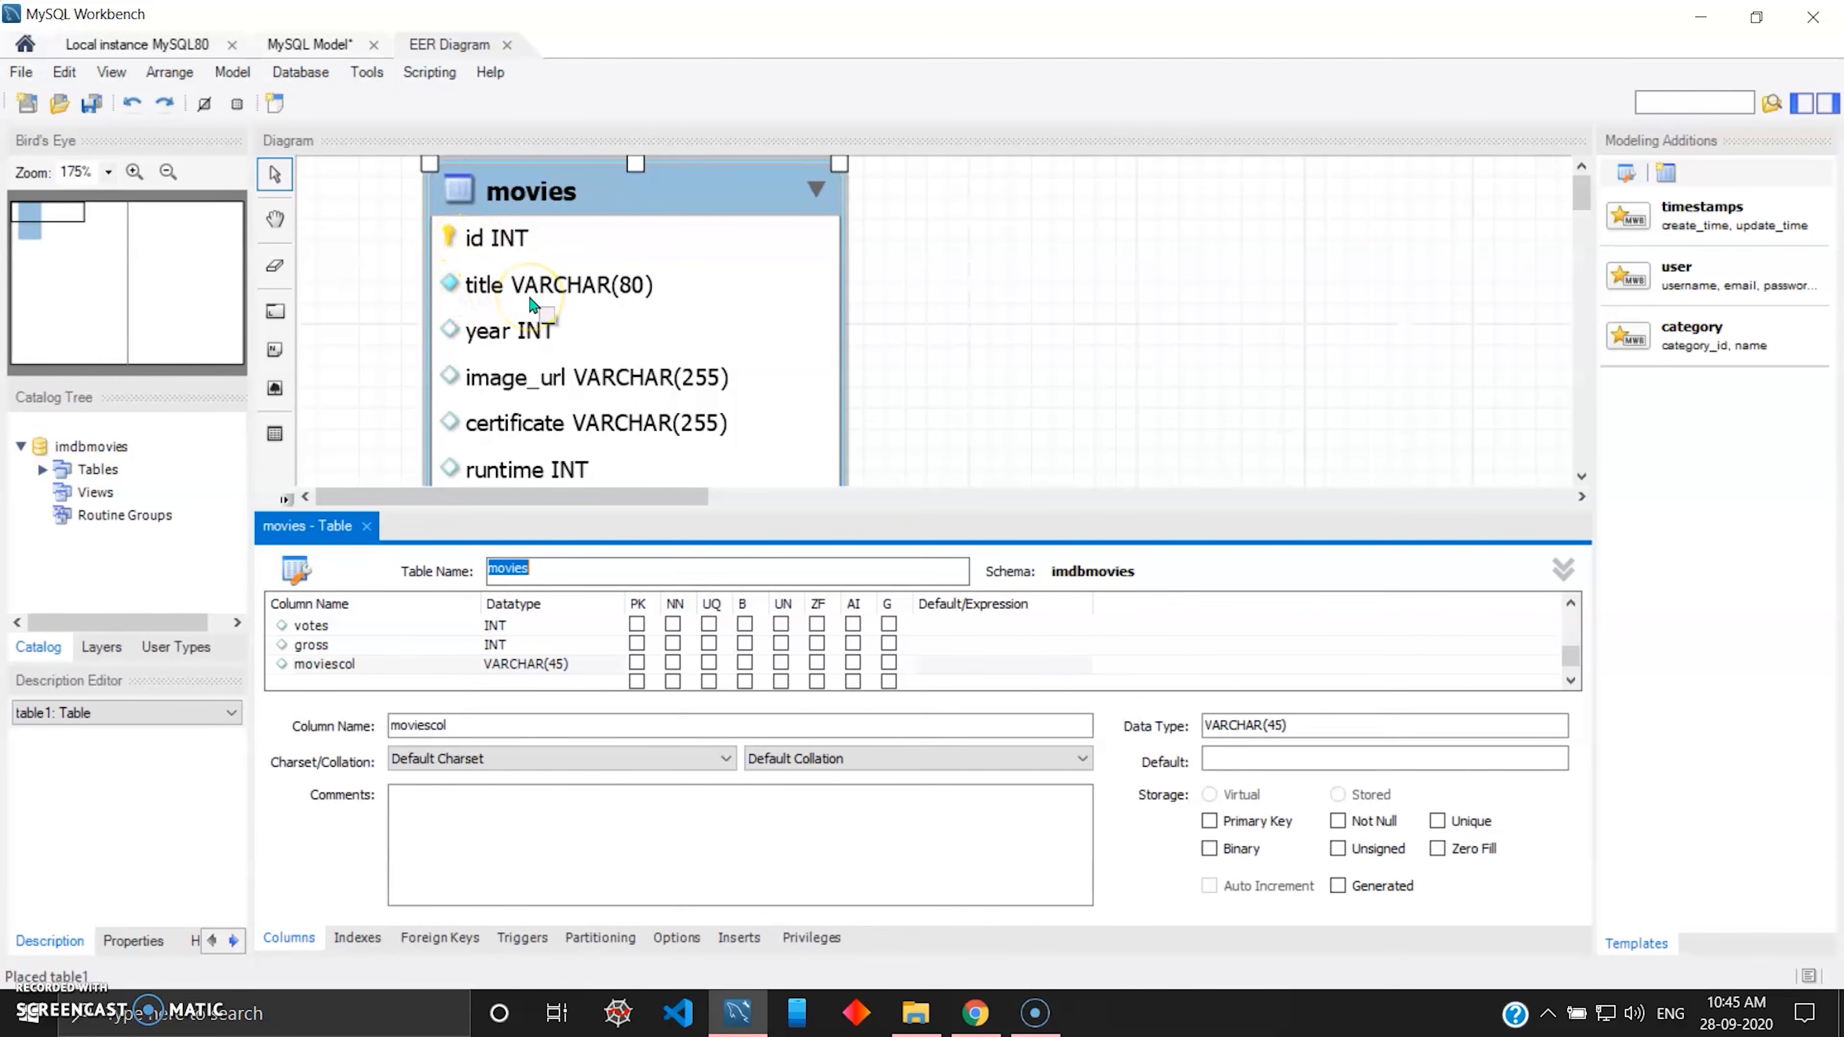
scroll(573, 320, "down", 3)
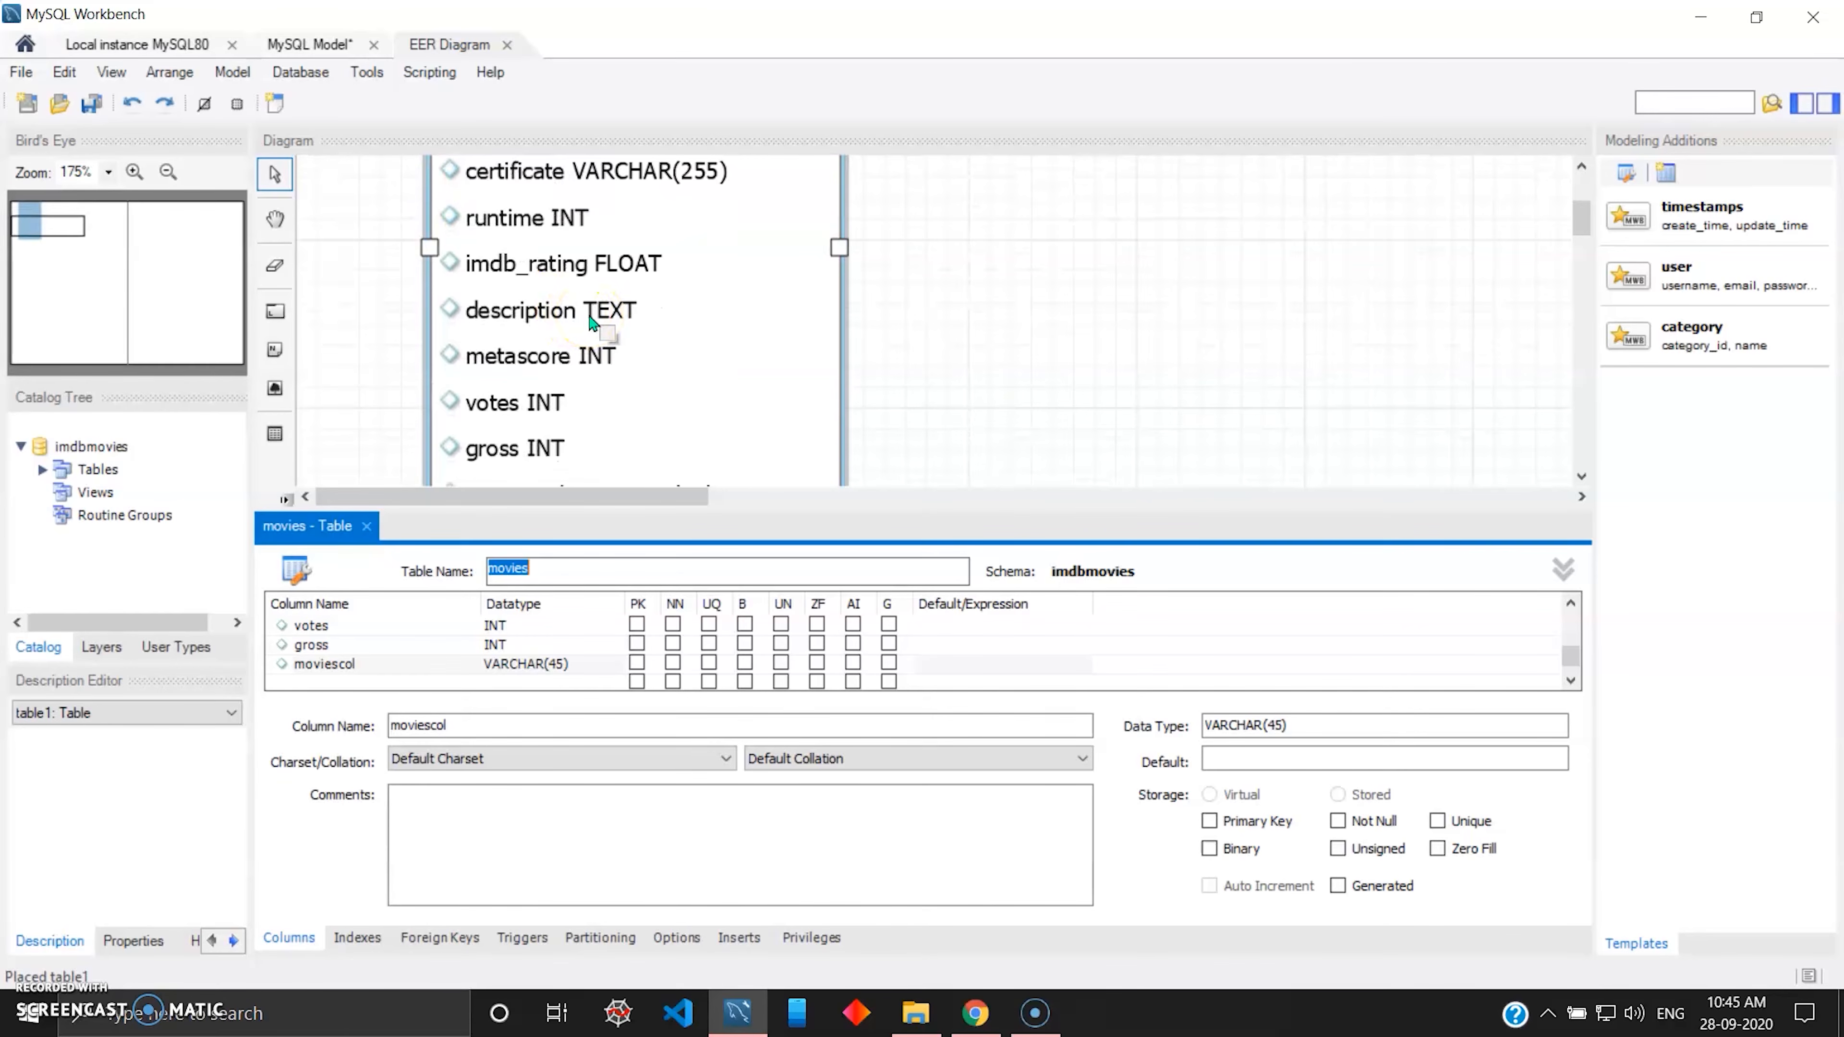
scroll(591, 323, "up", 3)
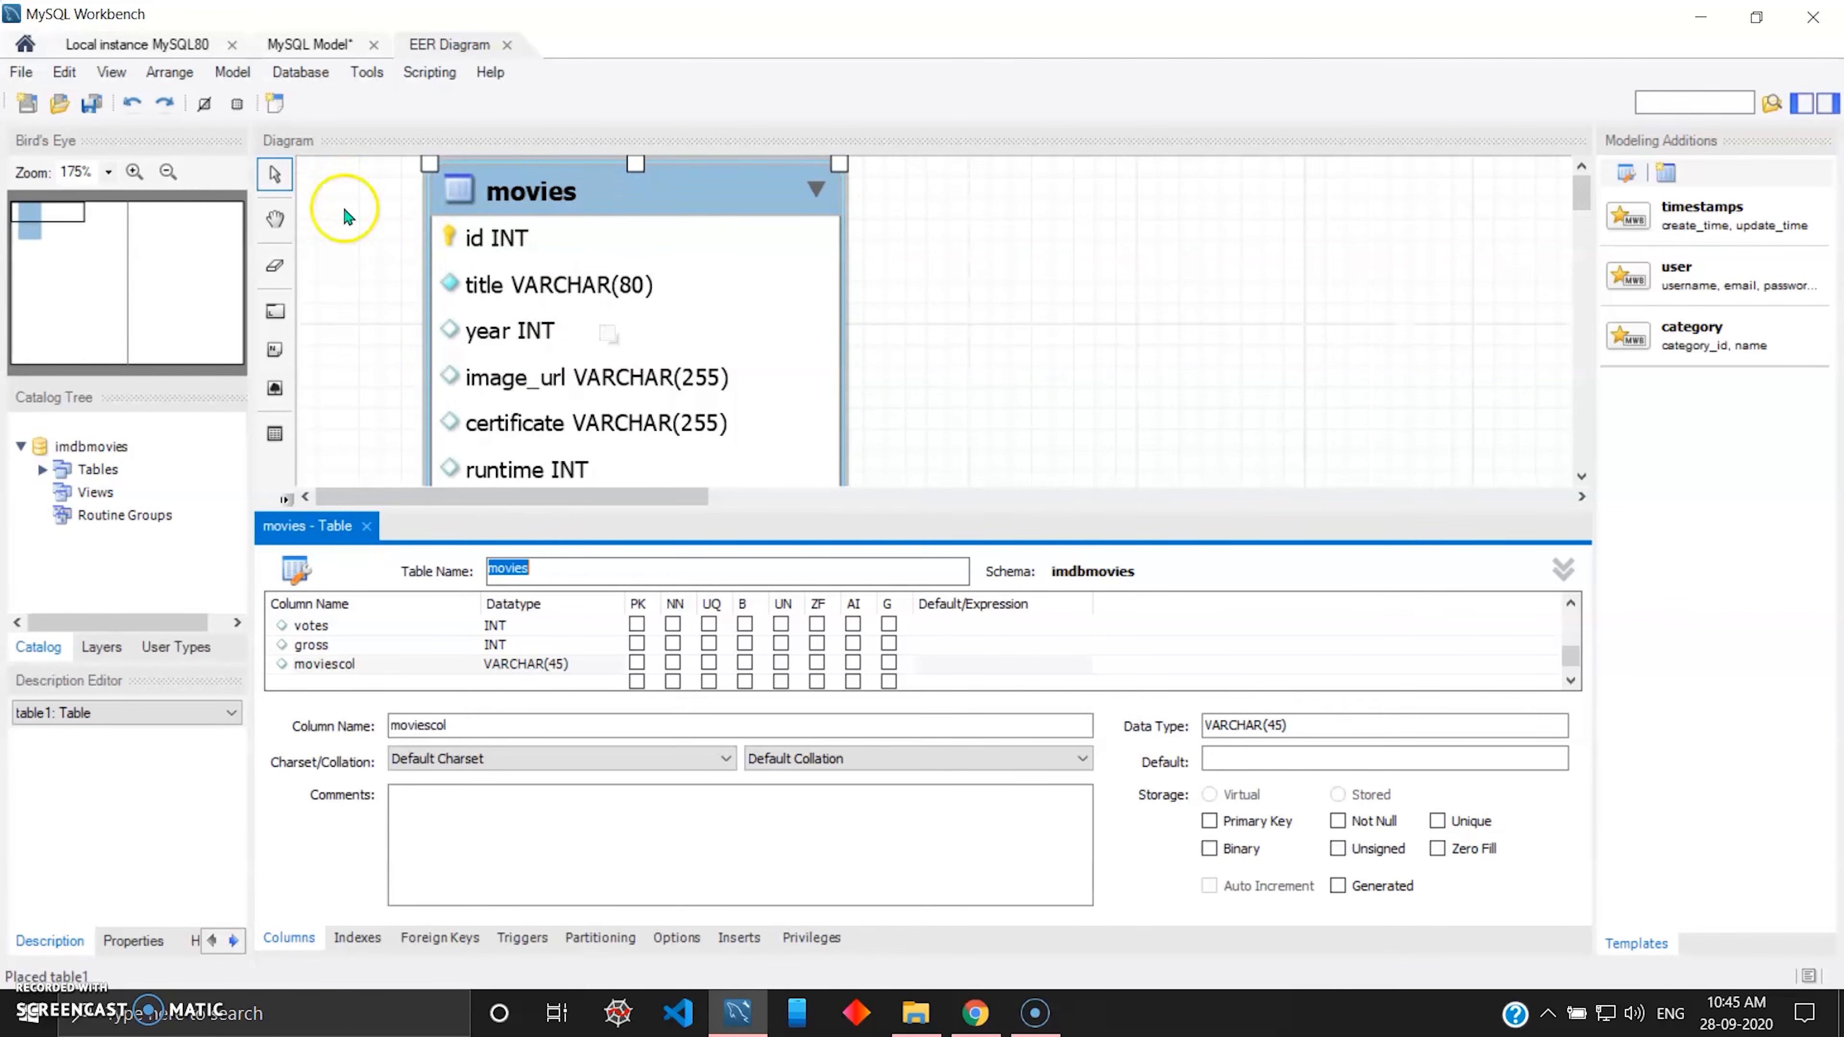
left_click(169, 173)
left_click(170, 173)
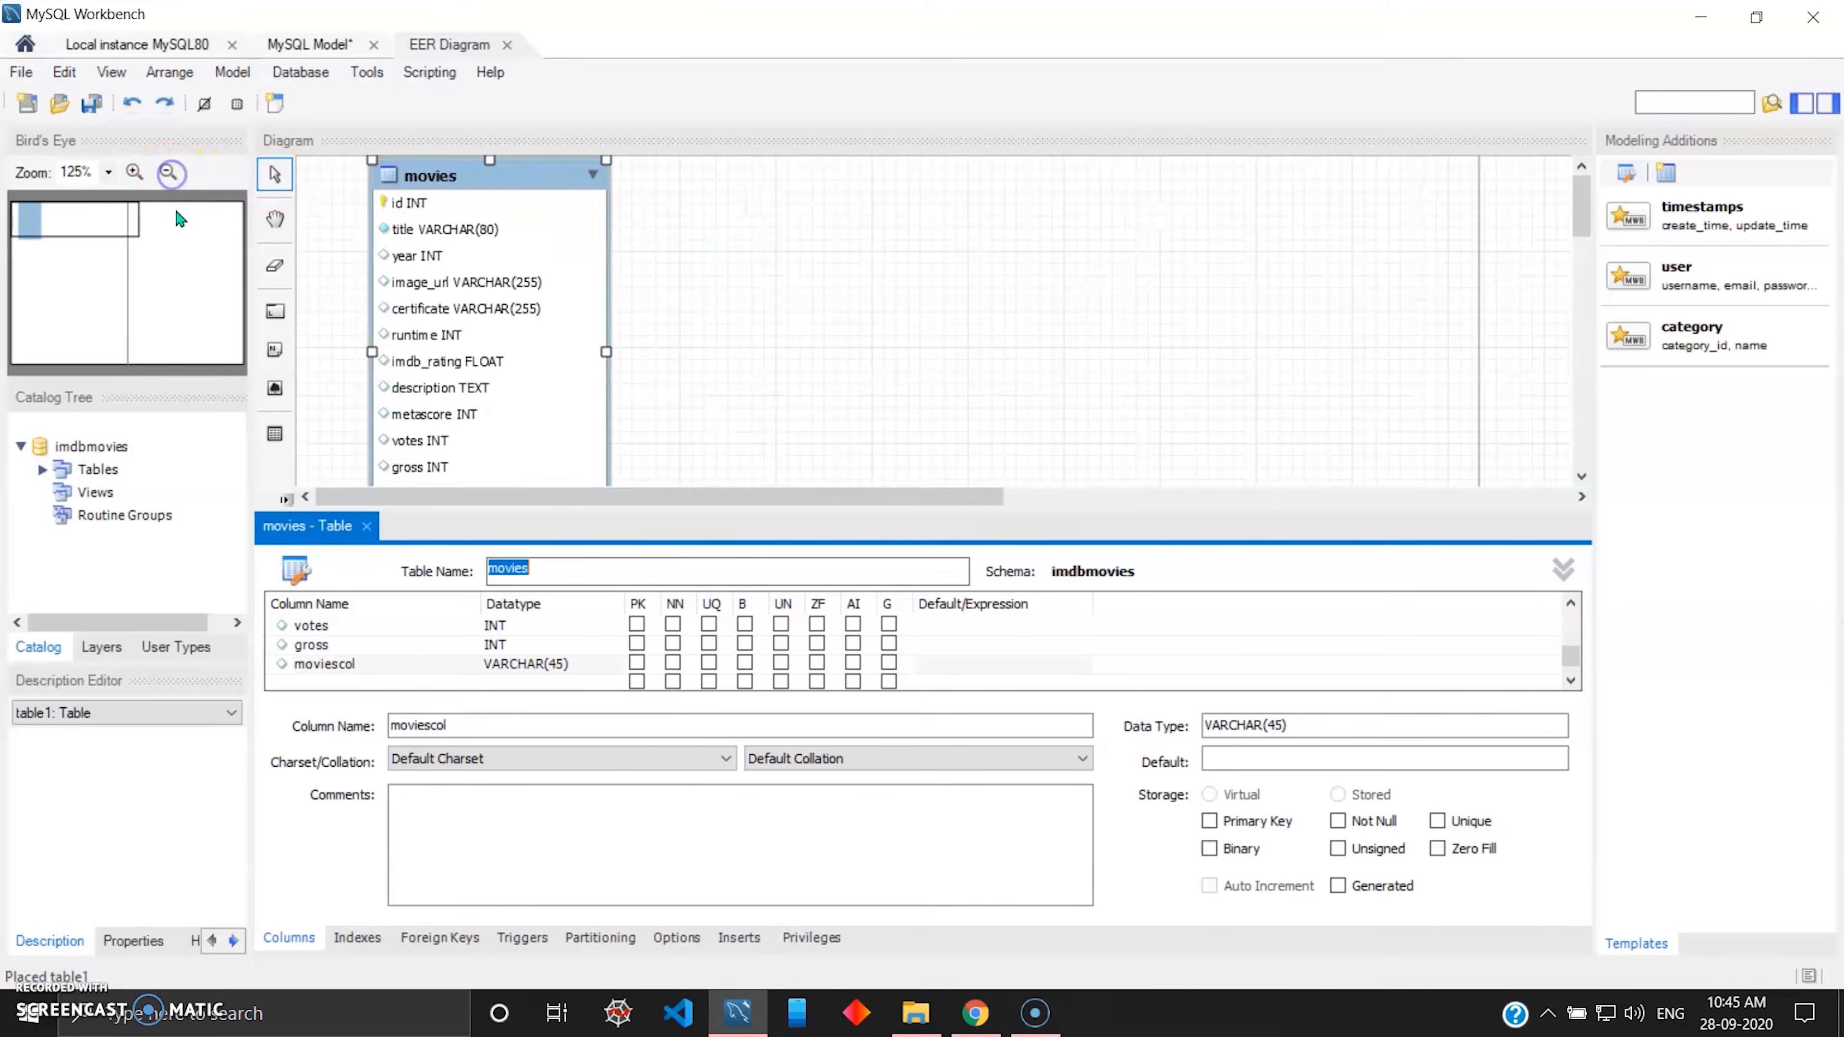
left_click(170, 173)
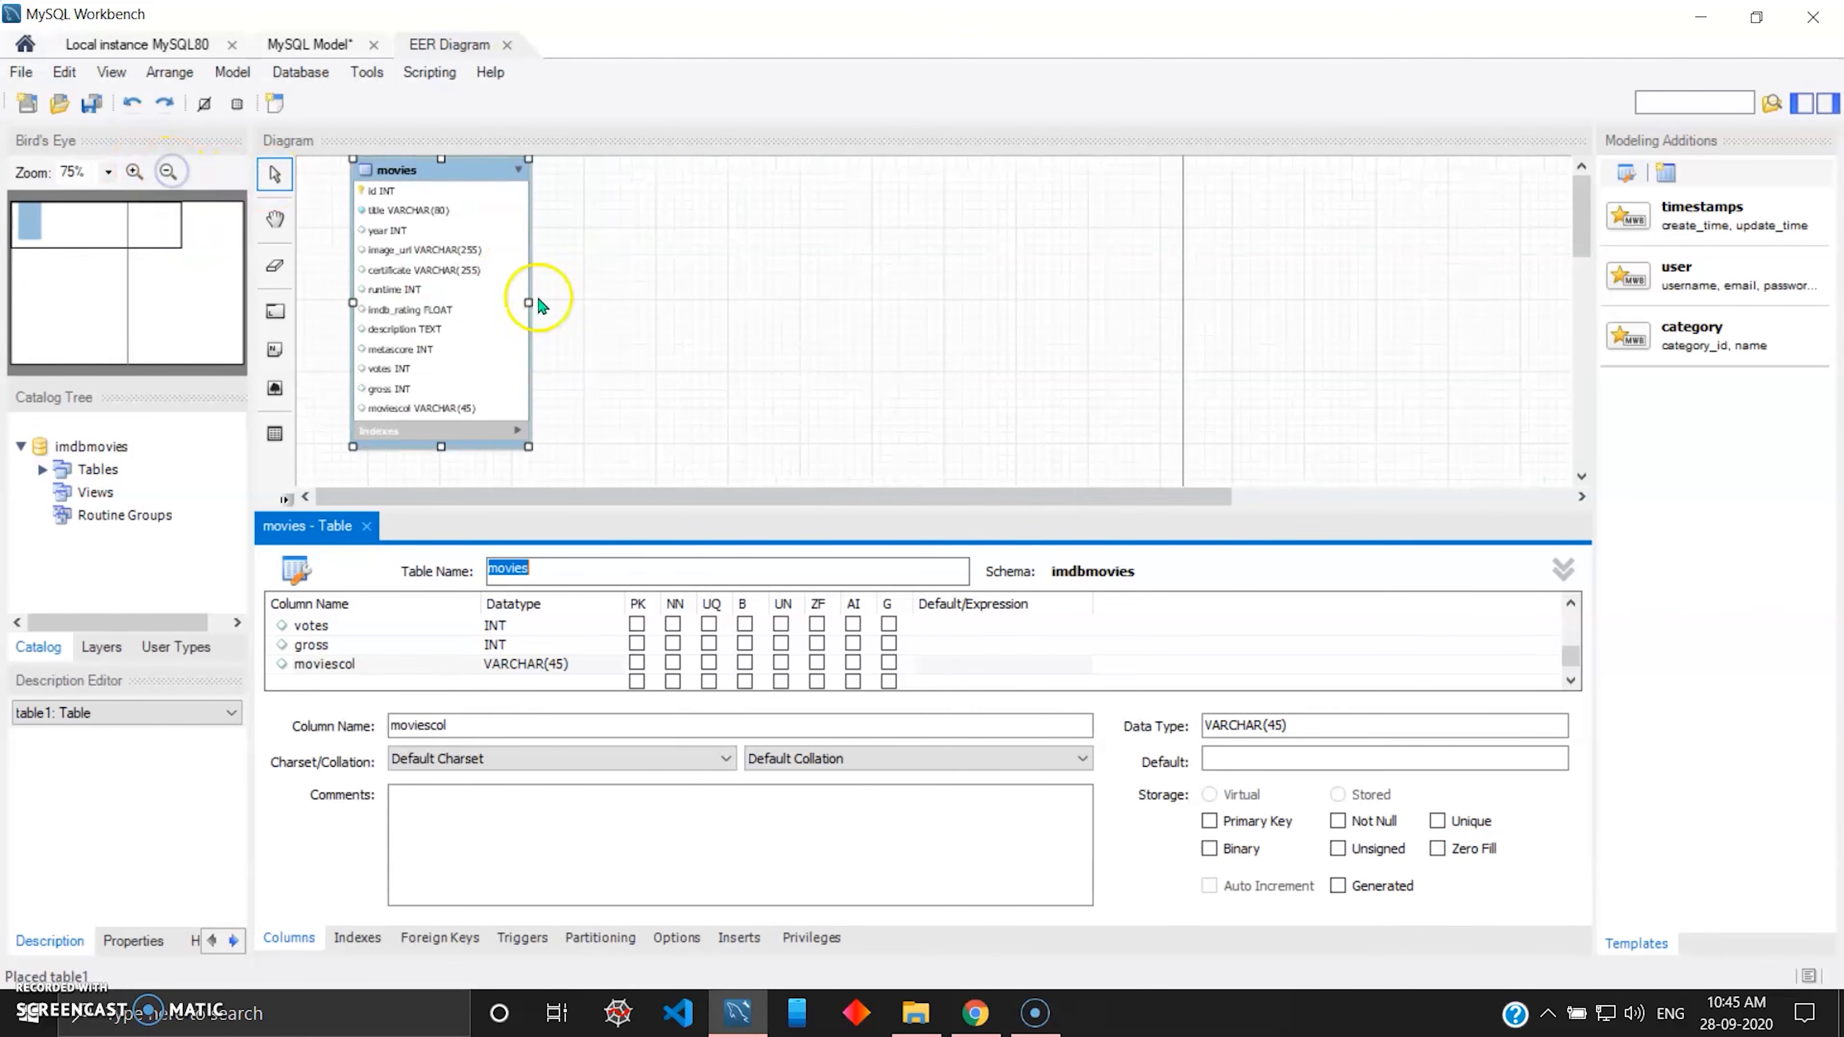
mouse_move(120, 225)
left_mouse_down()
mouse_move(132, 263)
mouse_move(160, 234)
mouse_move(114, 245)
mouse_move(140, 259)
mouse_move(152, 240)
mouse_move(148, 259)
mouse_move(98, 219)
left_mouse_up()
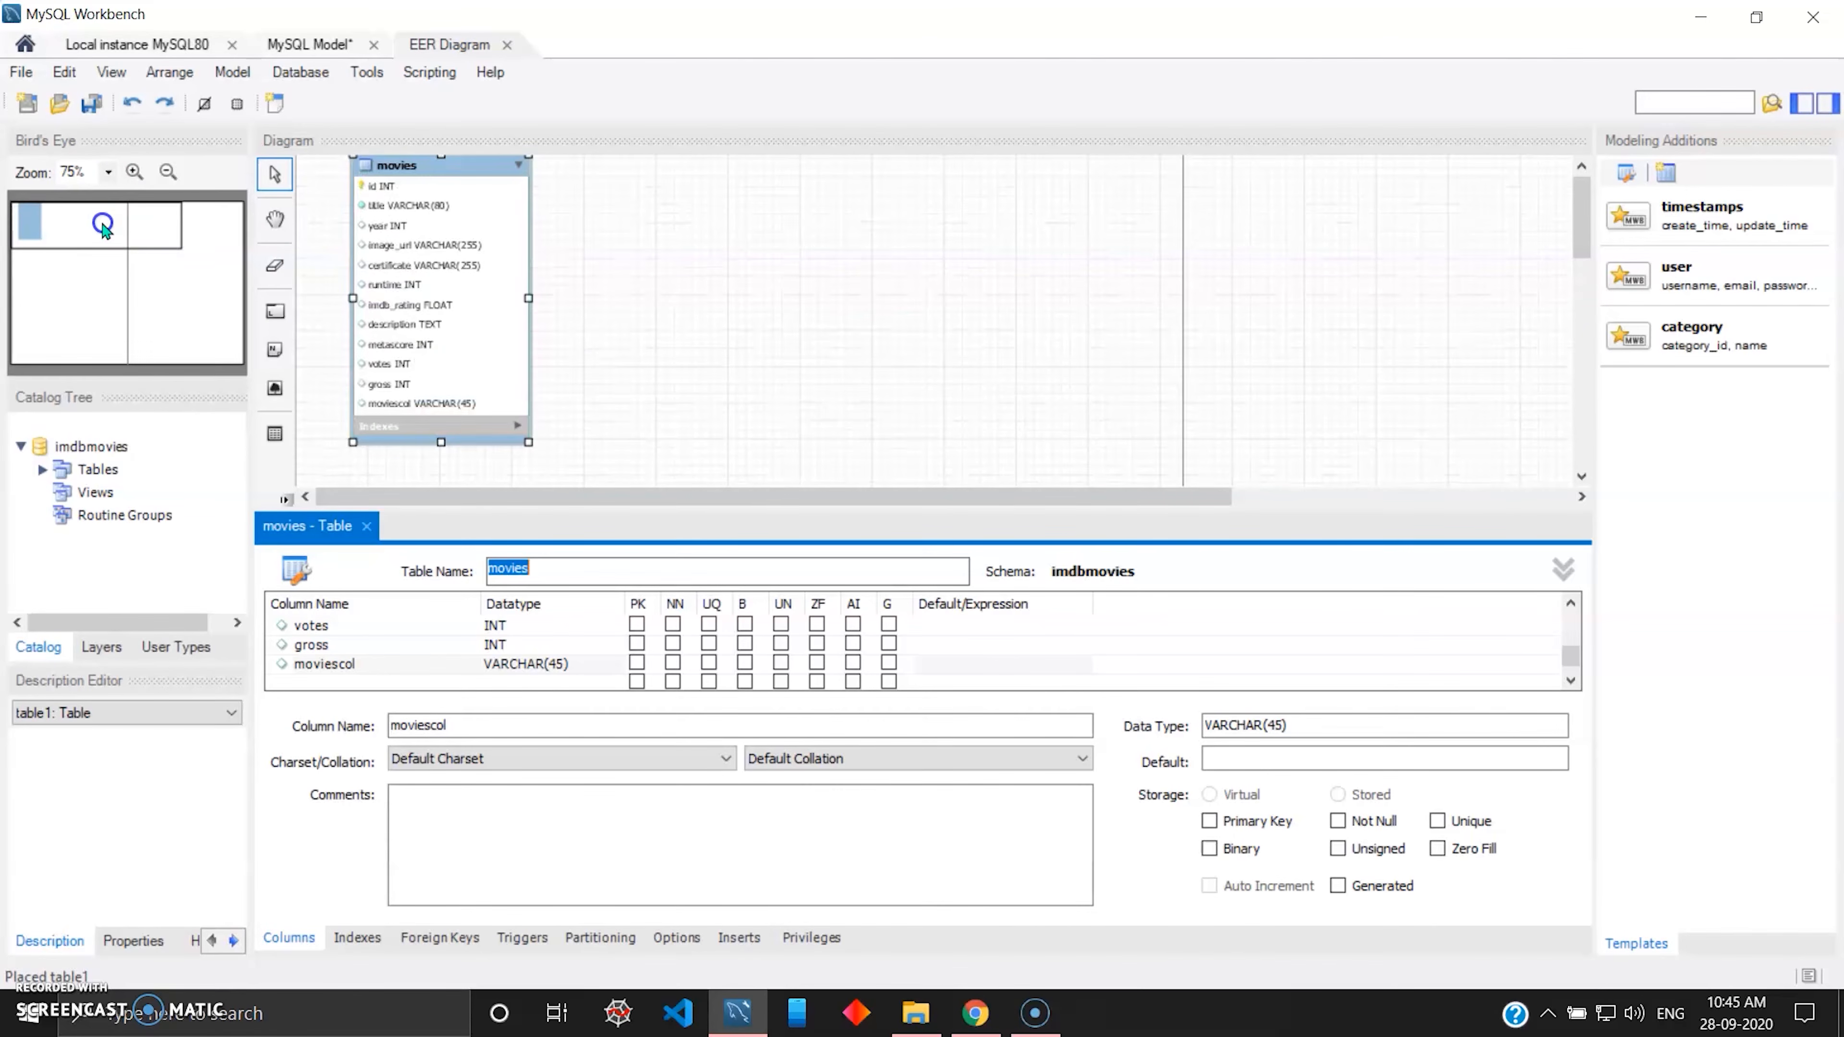
left_click(136, 172)
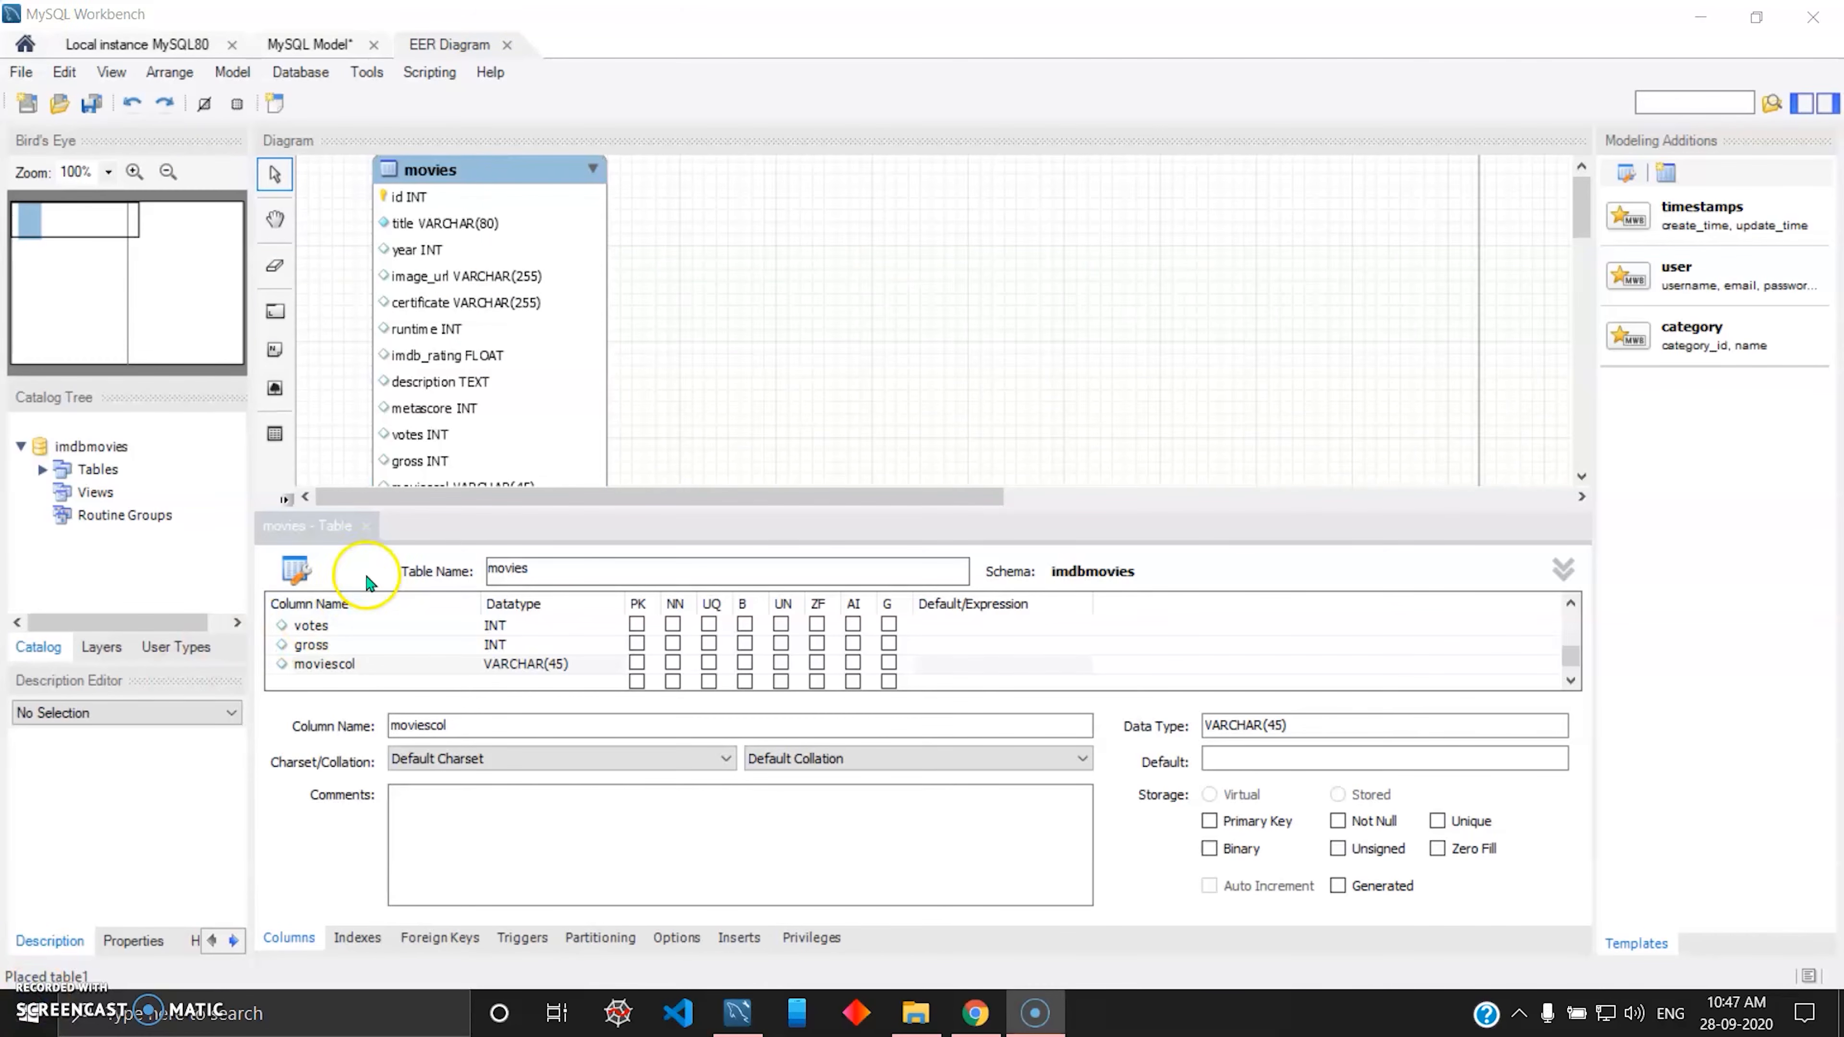
Close the movies table editor and add a table named directors to the right of movies, near the diagram's upper edge.
left_click(366, 526)
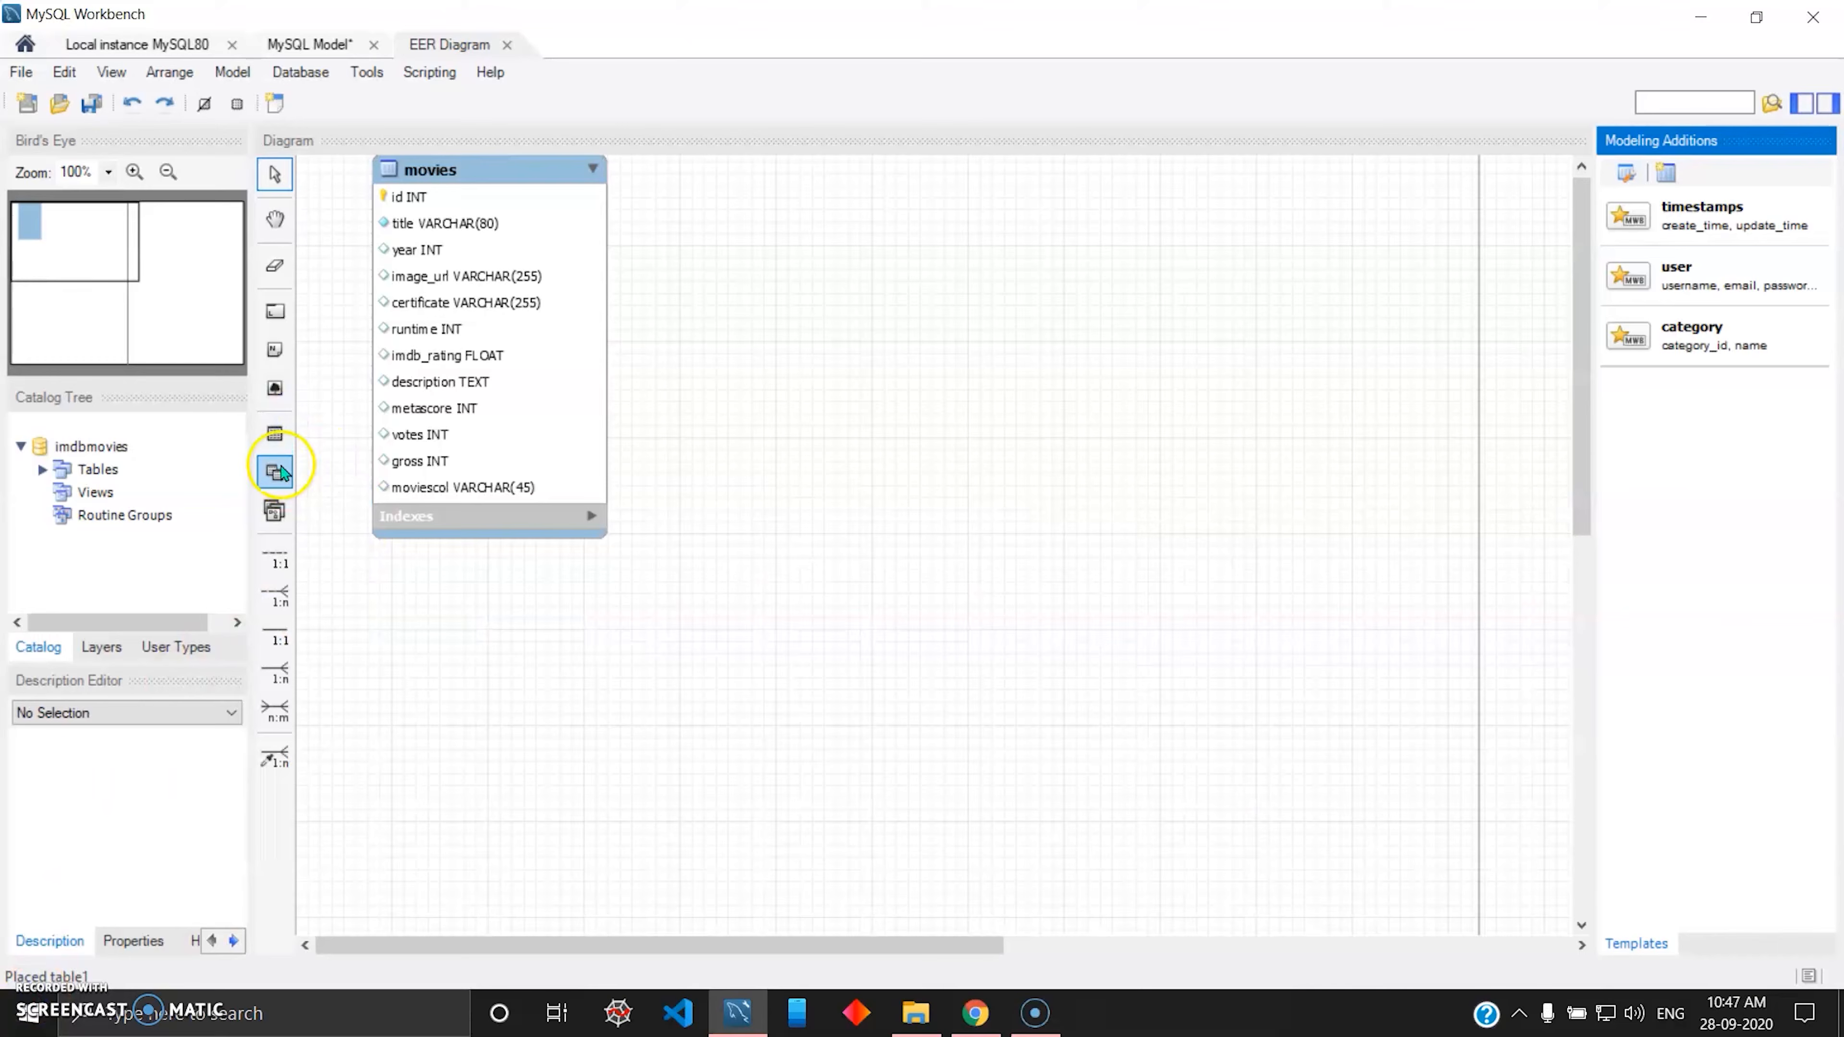
left_click(274, 434)
left_click(765, 279)
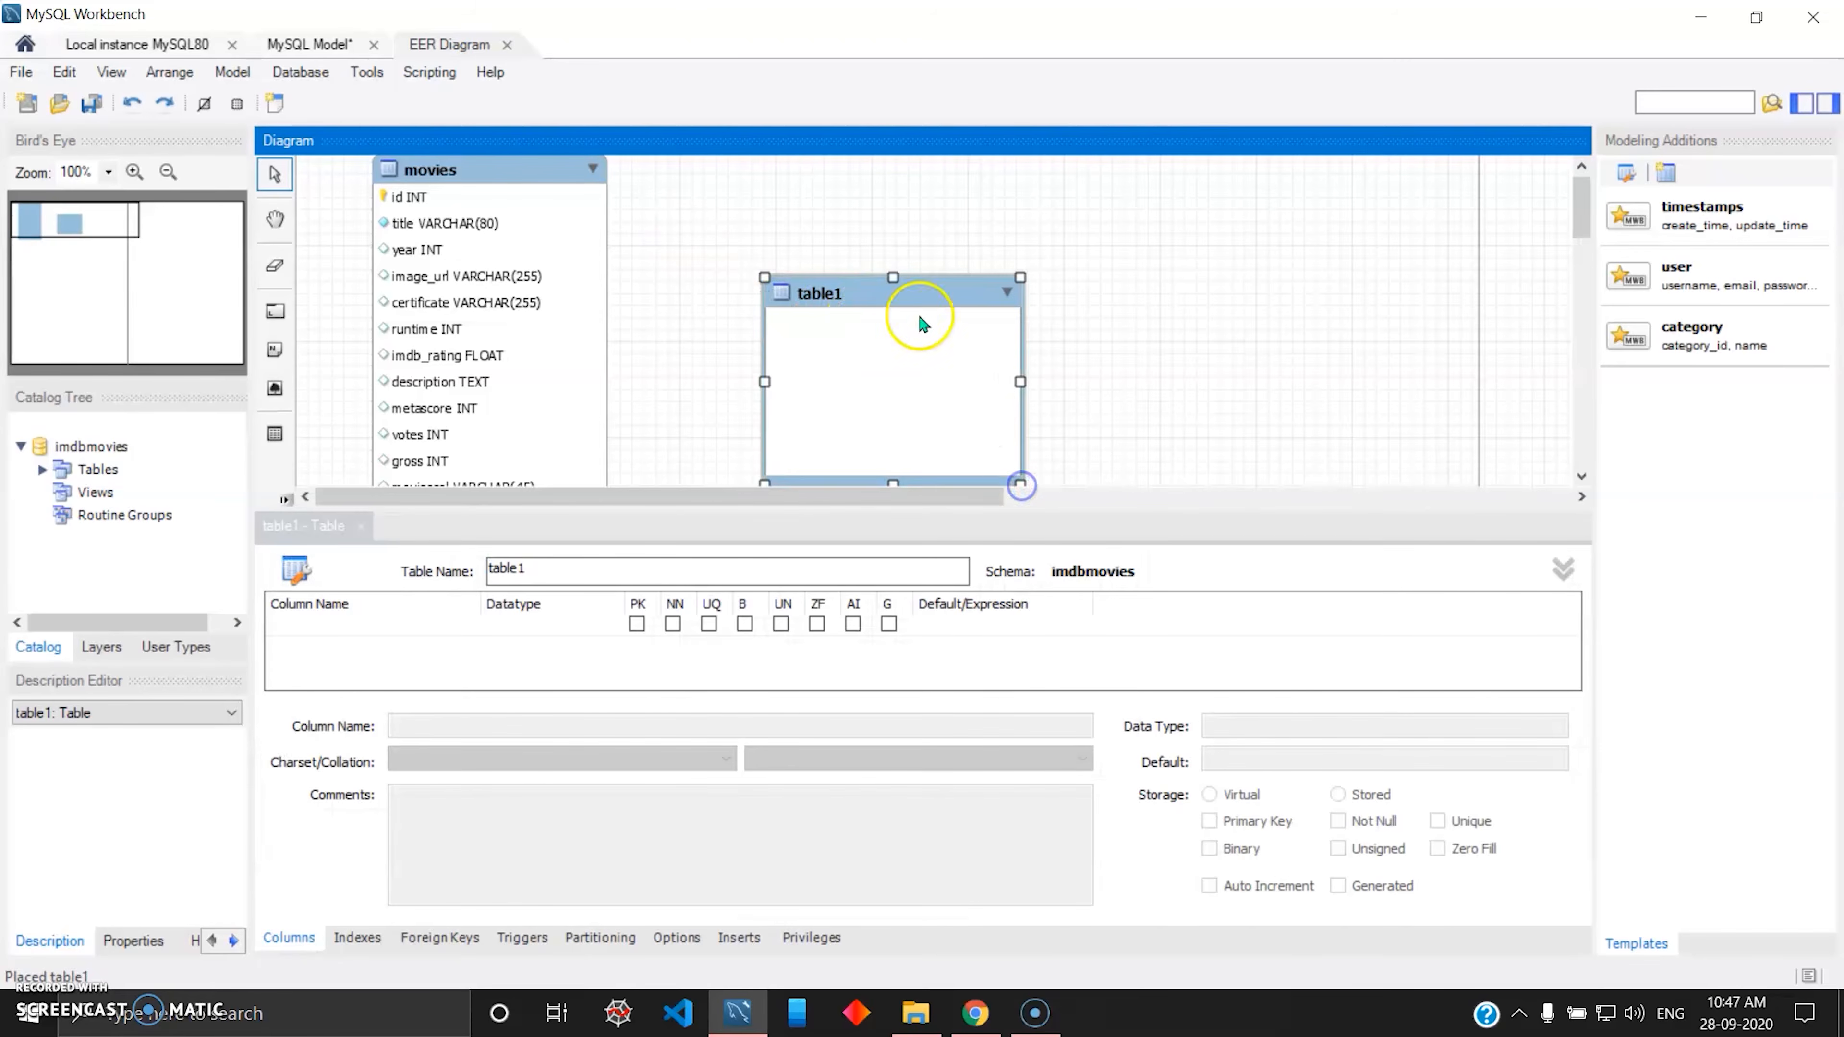
left_click_drag(904, 285, 877, 175)
left_click(568, 568)
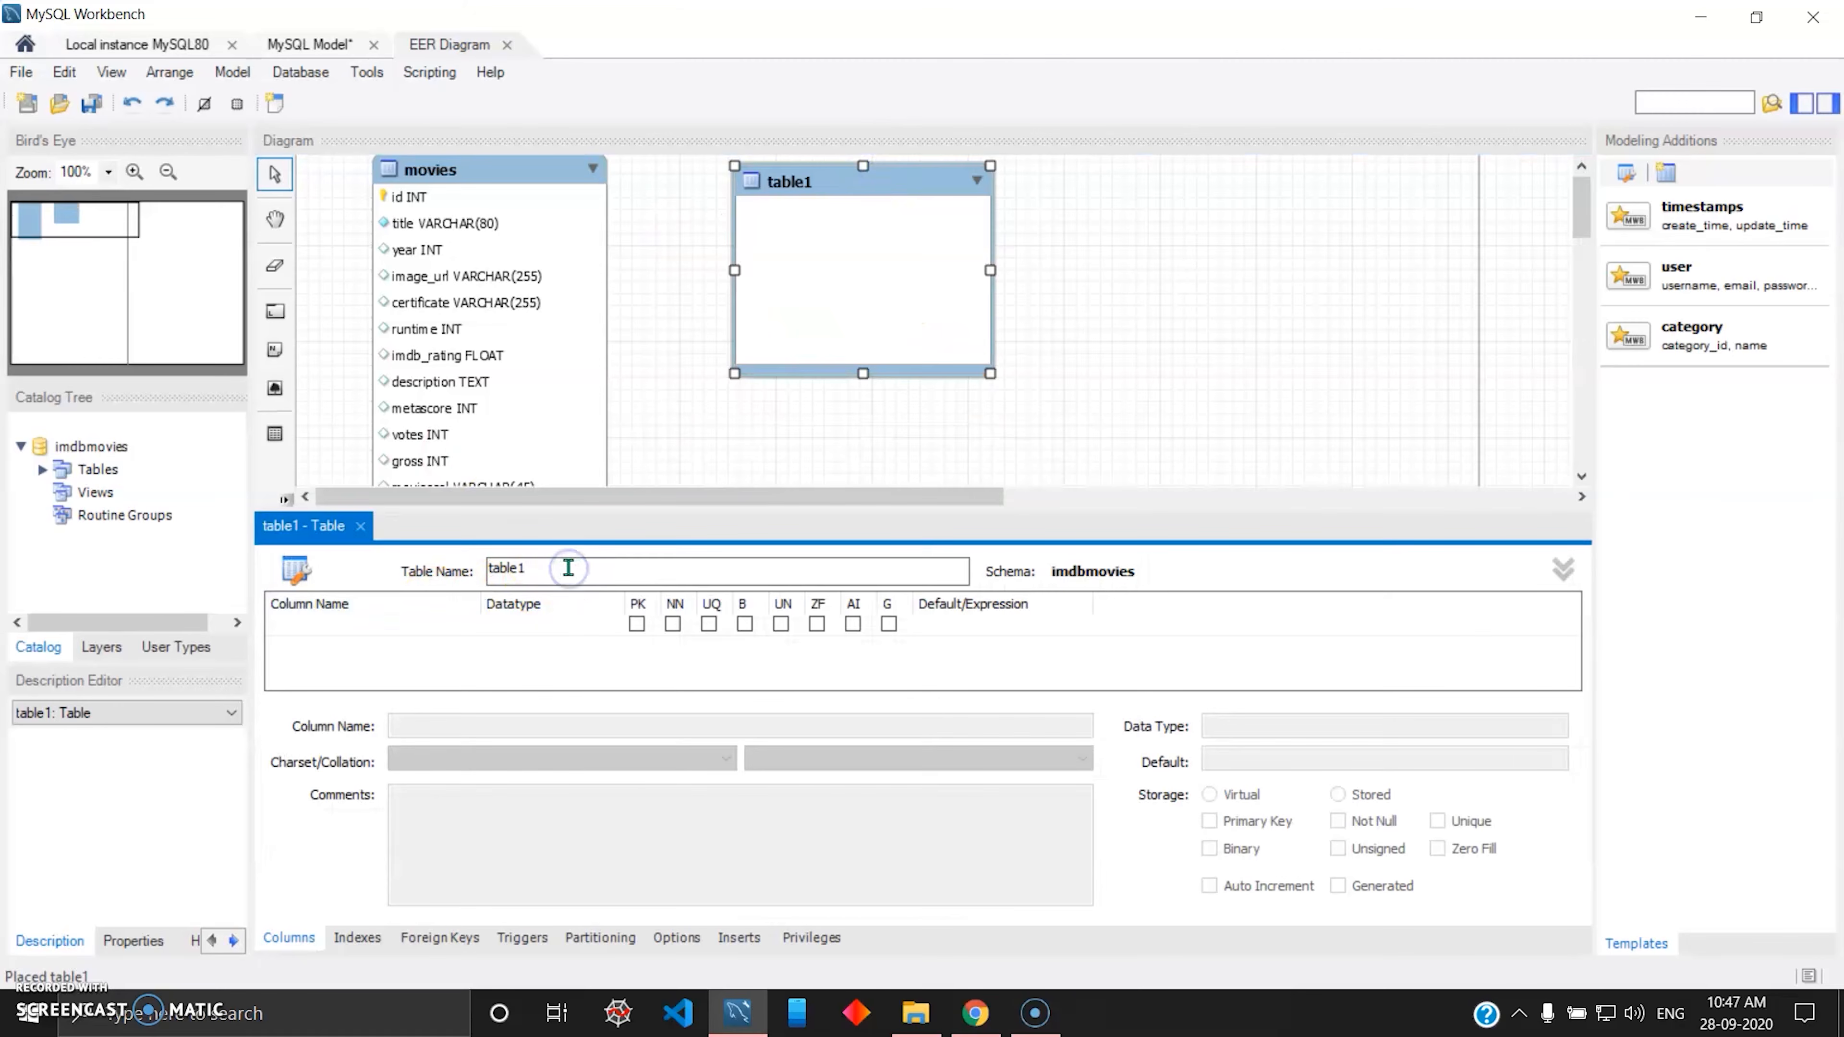
type("directors")
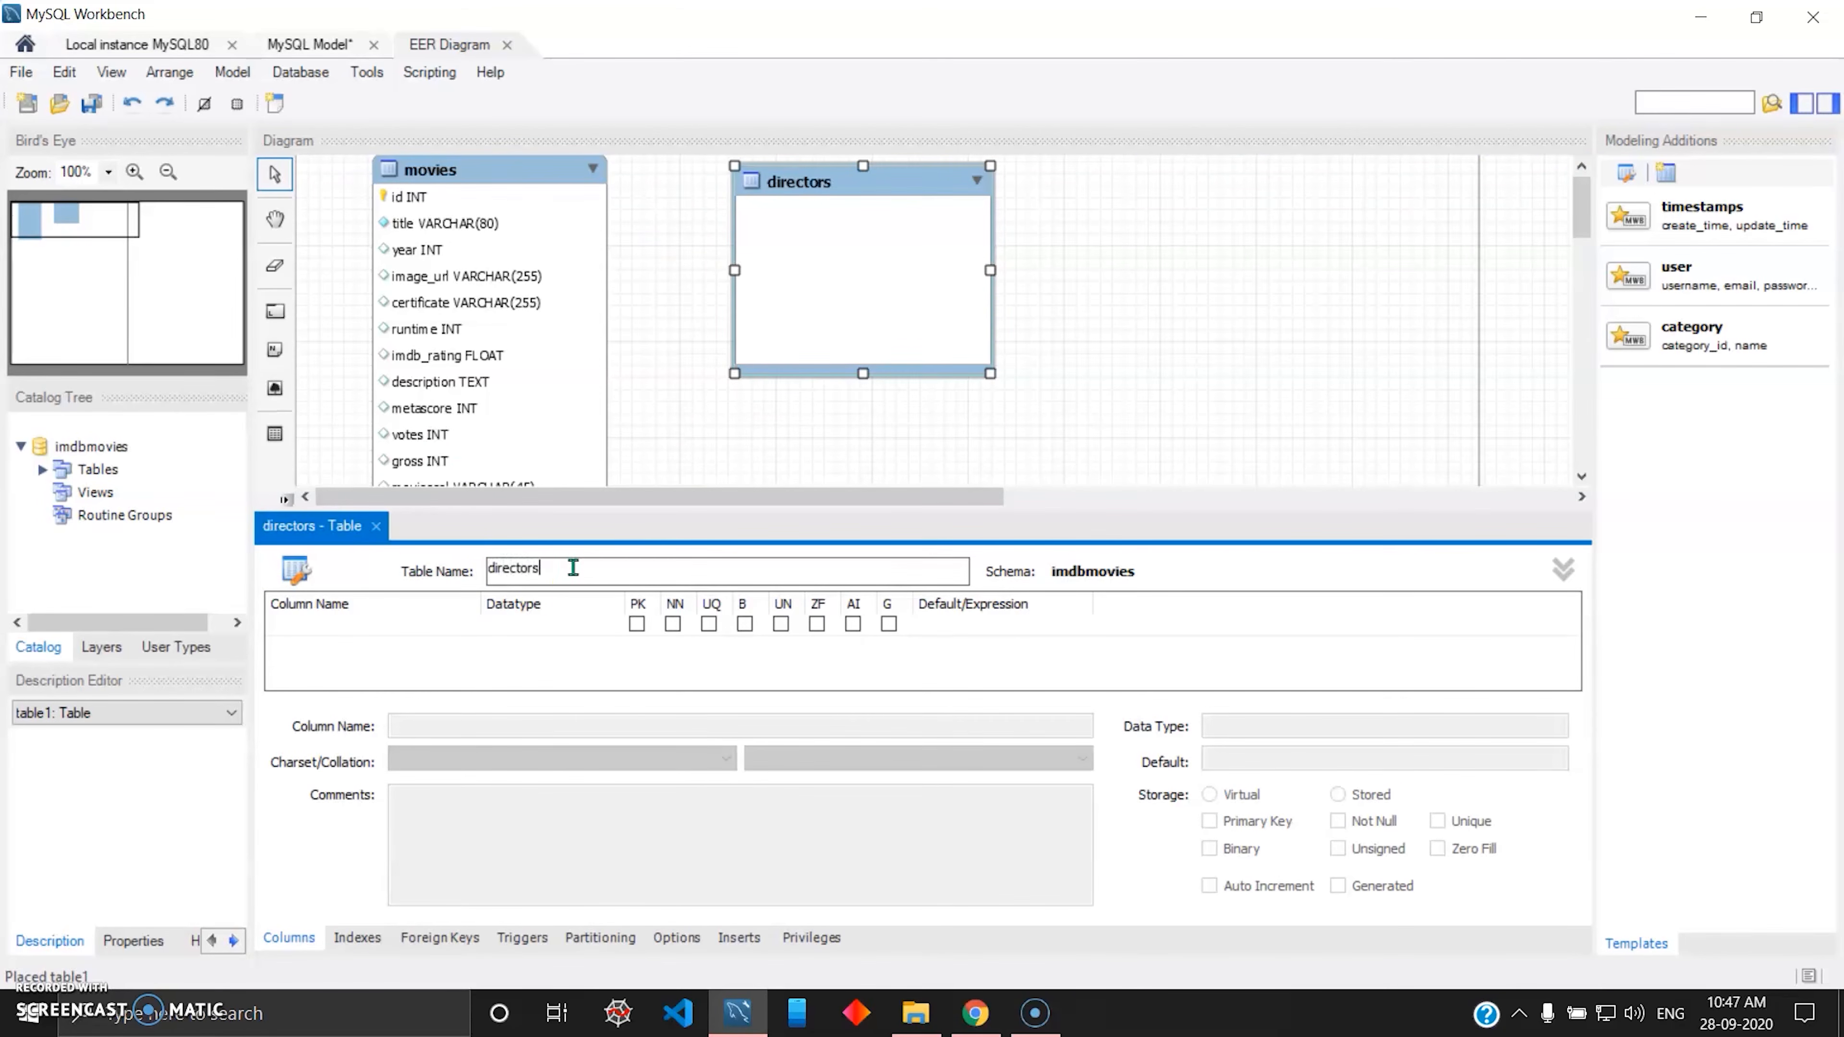
Add an auto-incrementing INT column named id as the not-null primary key of the directors table.
double_click(350, 626)
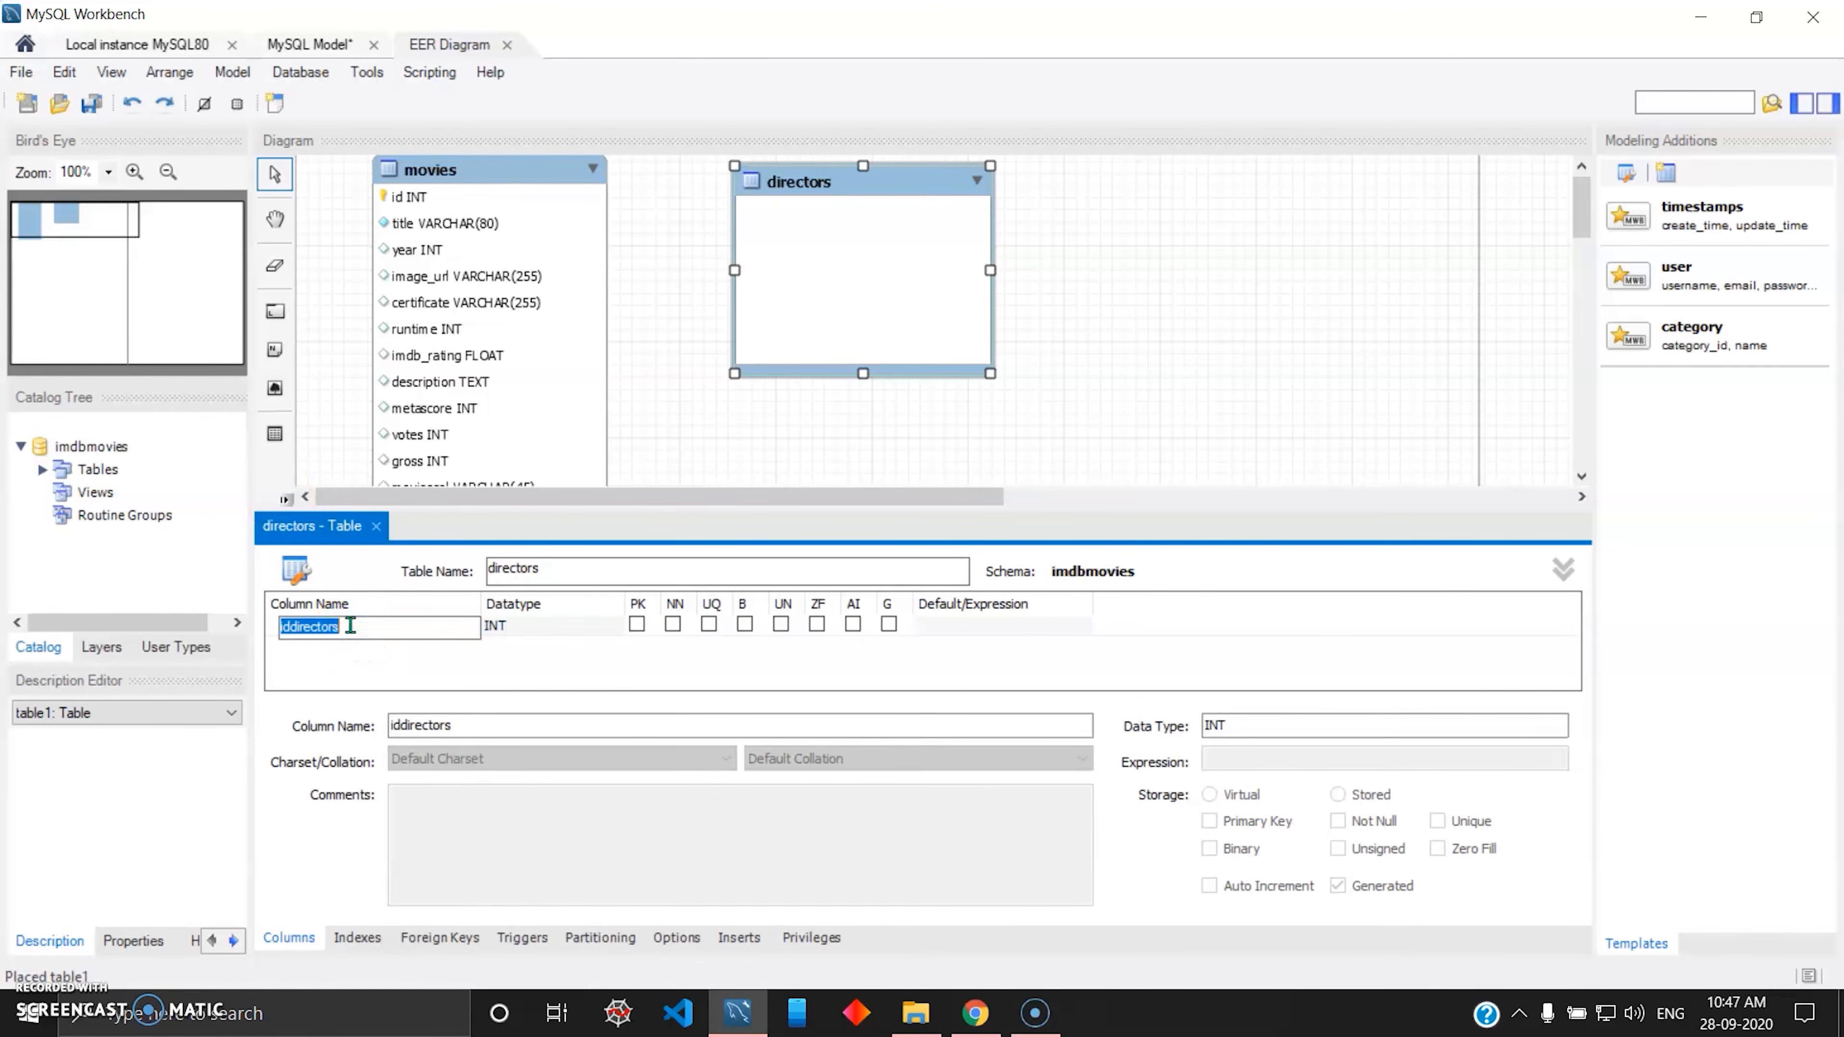
type("id")
key("Tab")
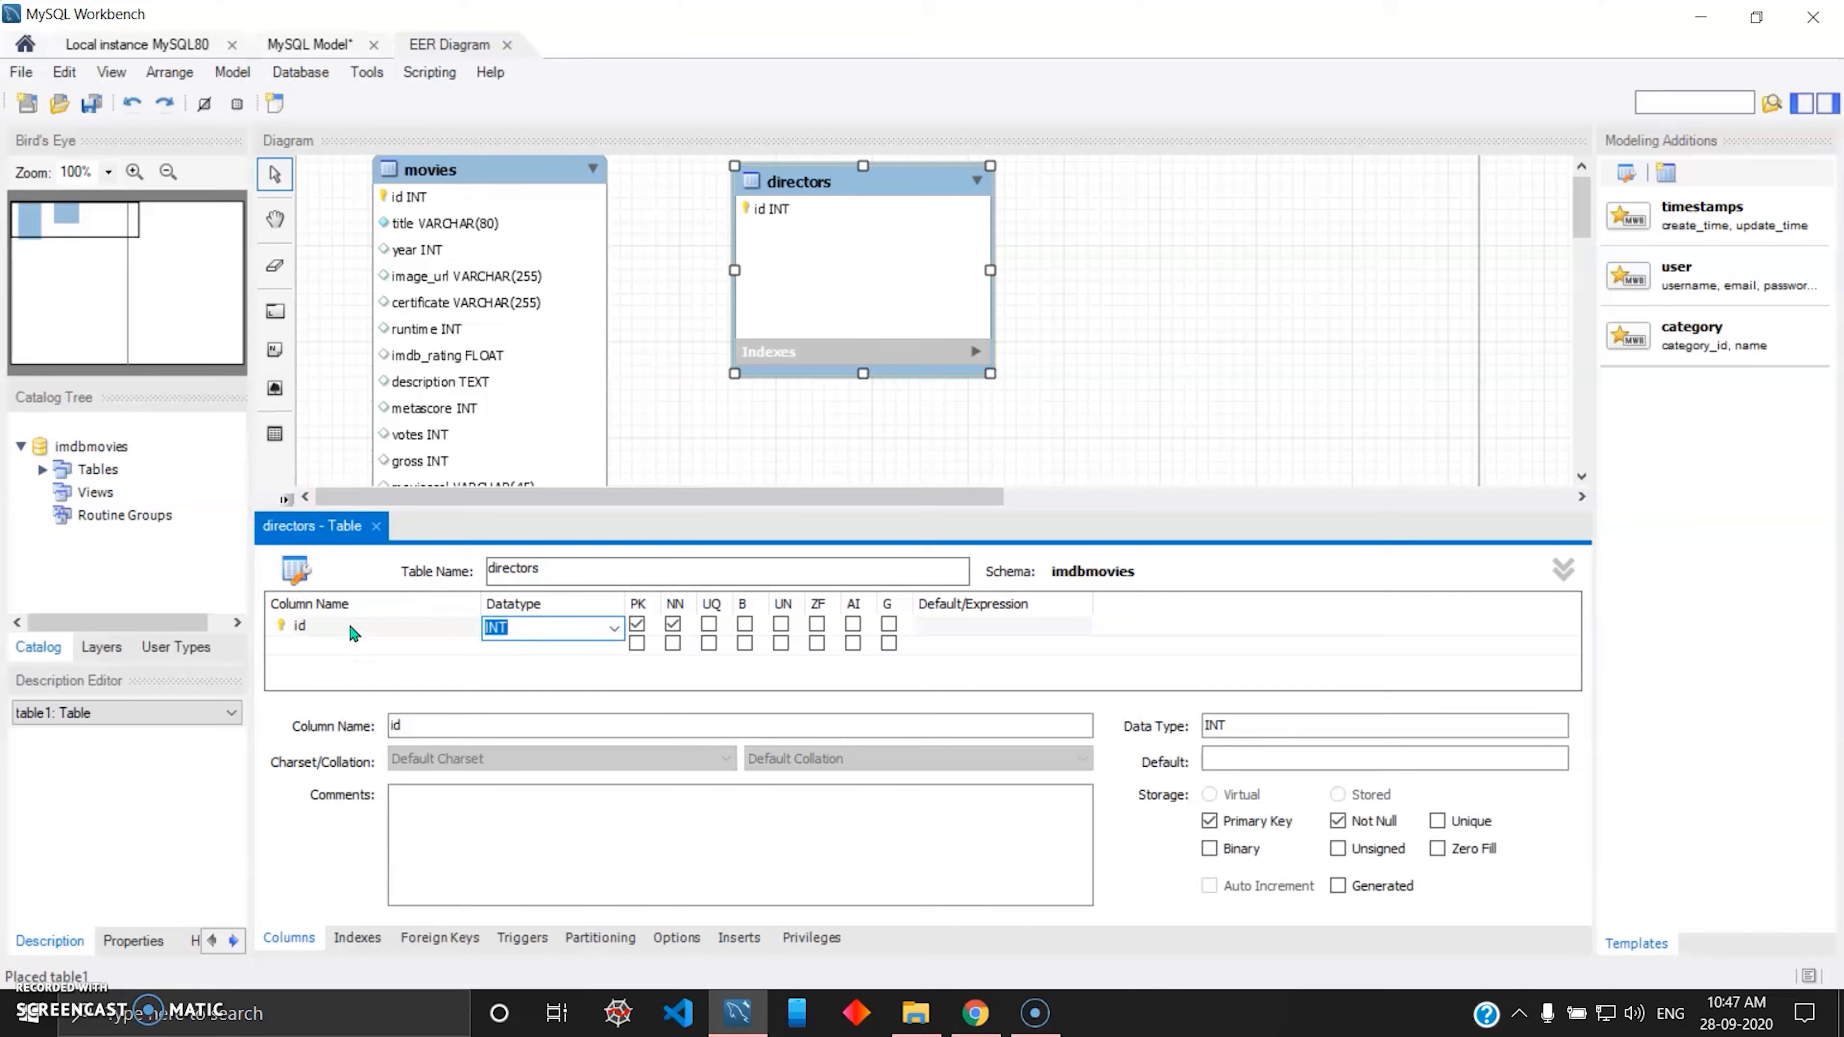
left_click(854, 625)
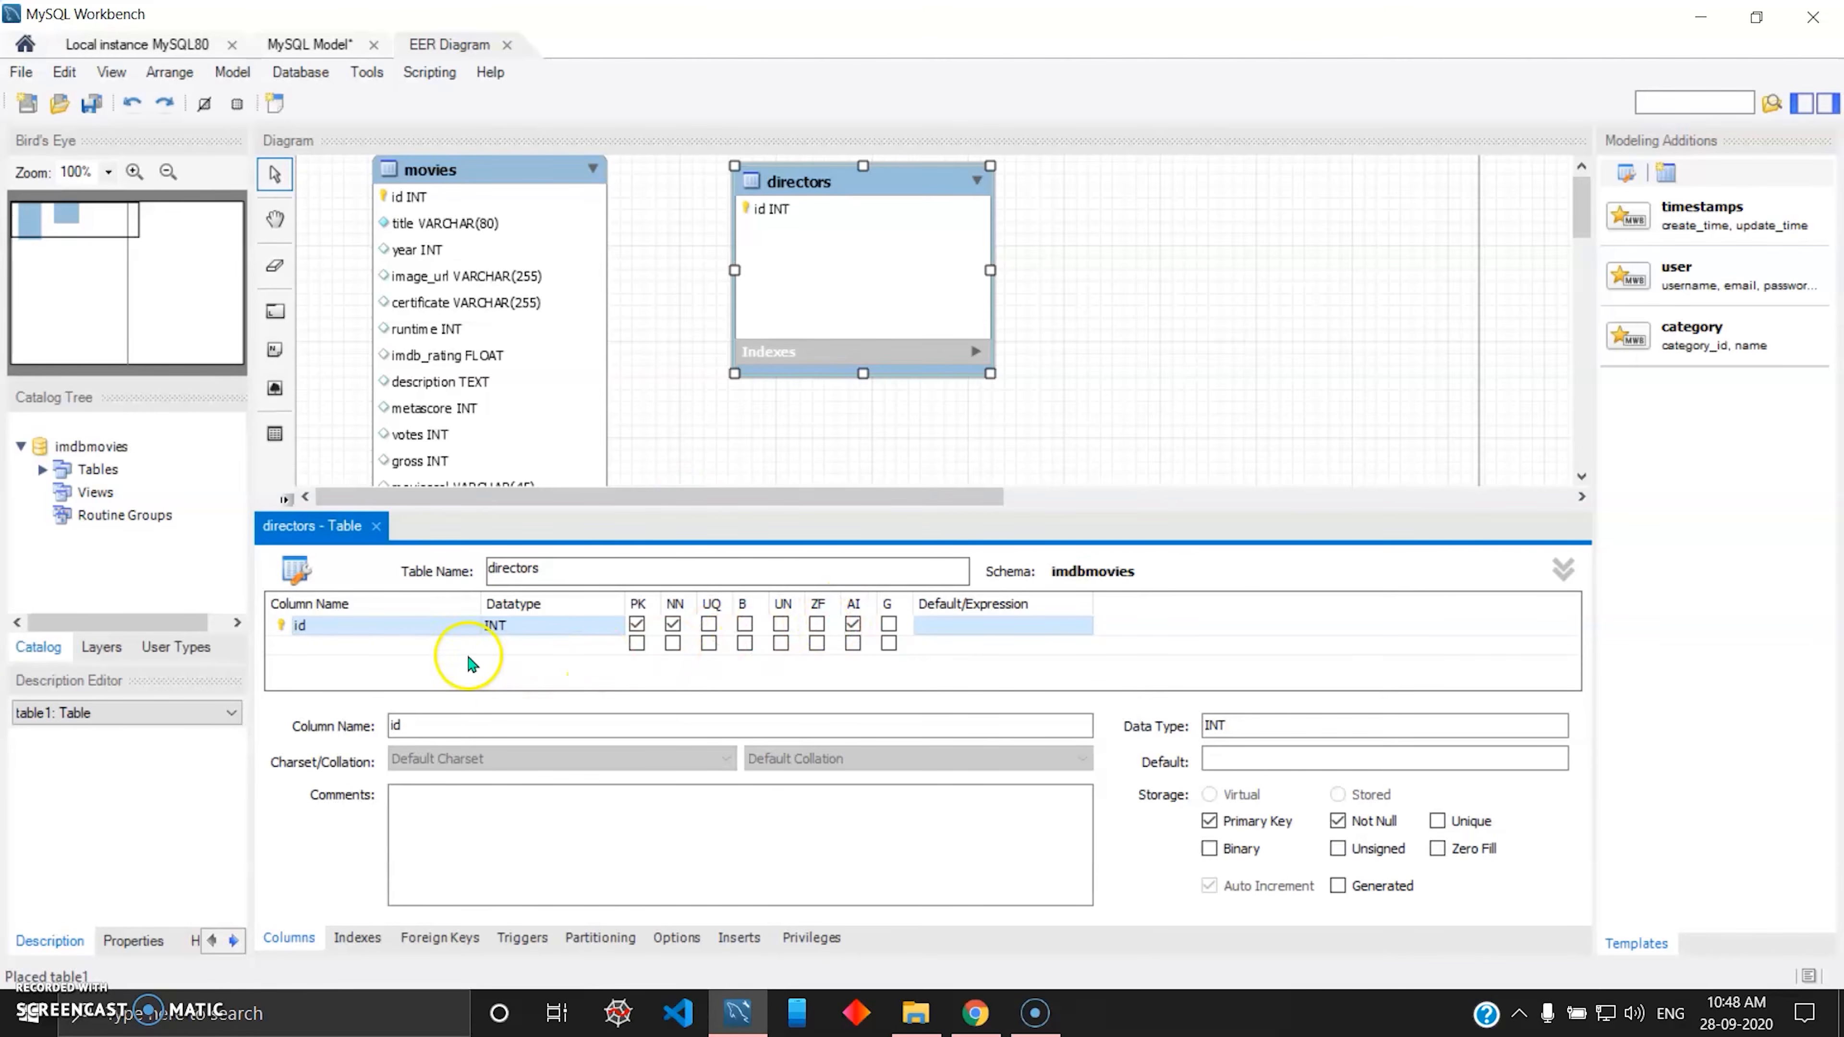
Add a VARCHAR(100) column called name to the directors table and make it not null and unique.
left_click(420, 650)
left_click(423, 653)
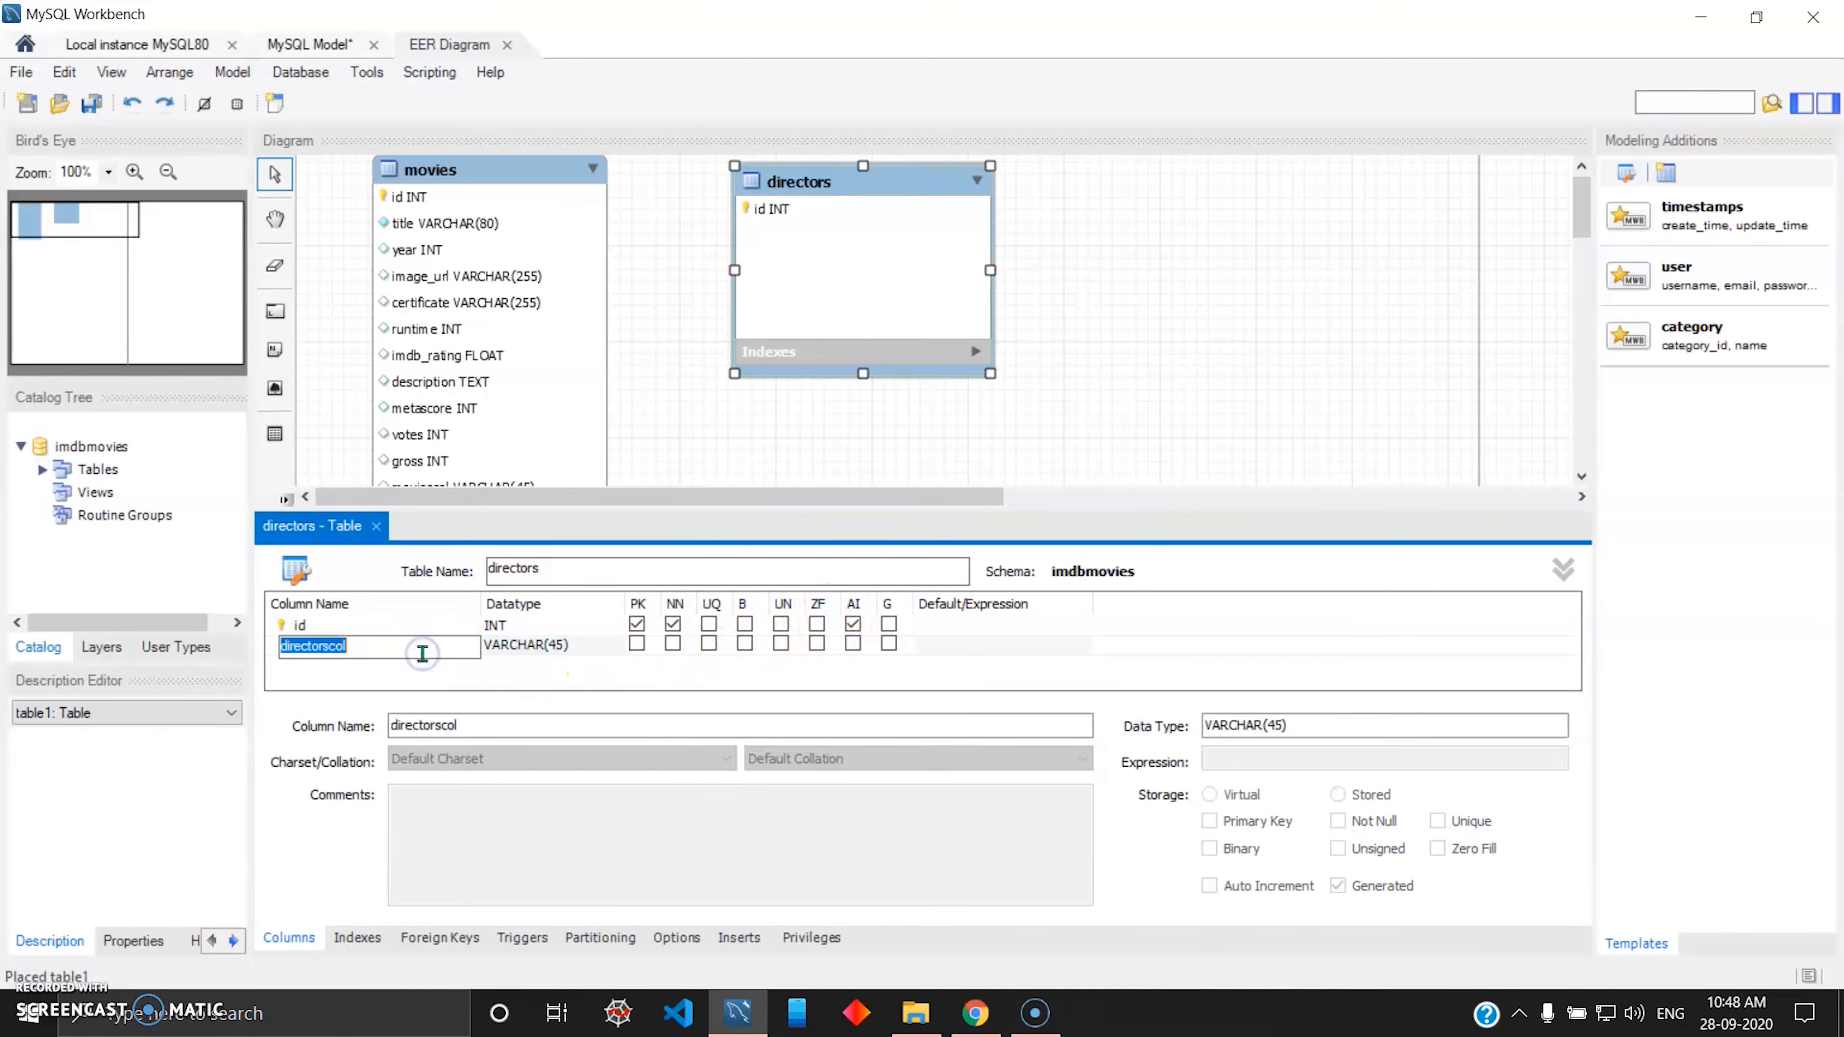
type("name")
key("Tab")
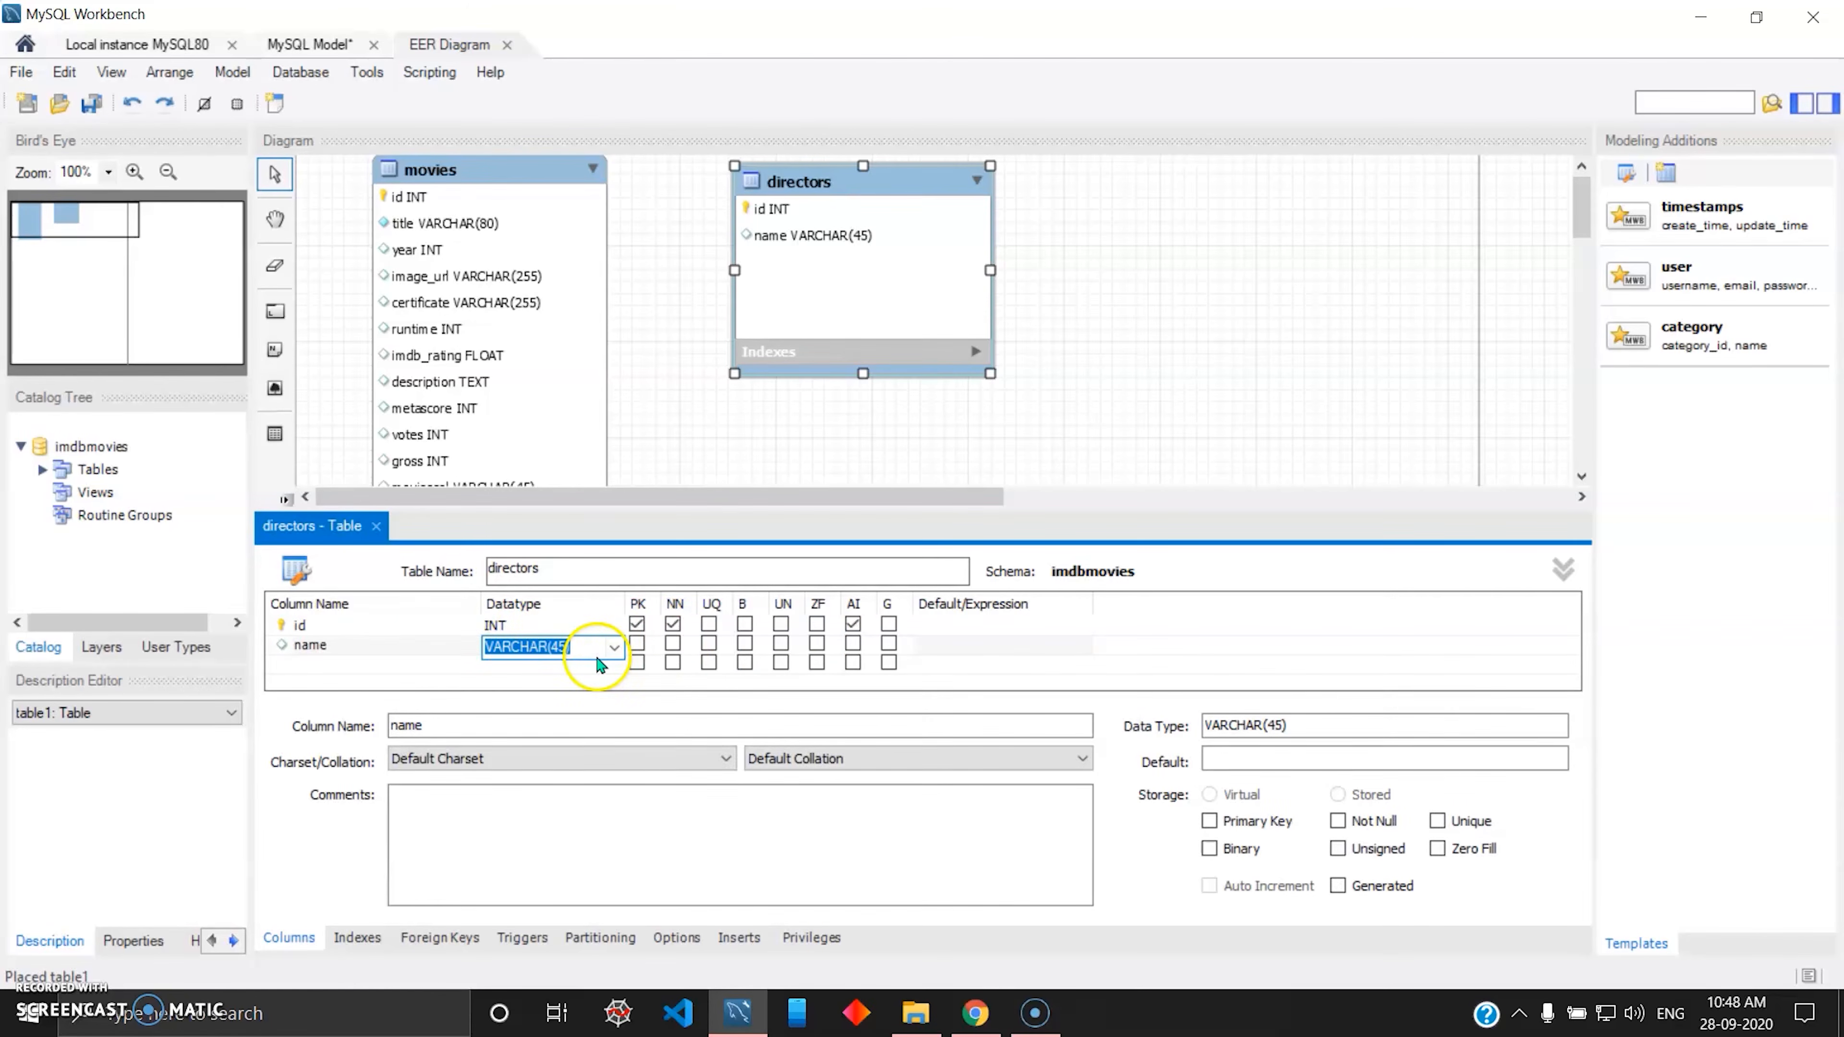
left_click(560, 648)
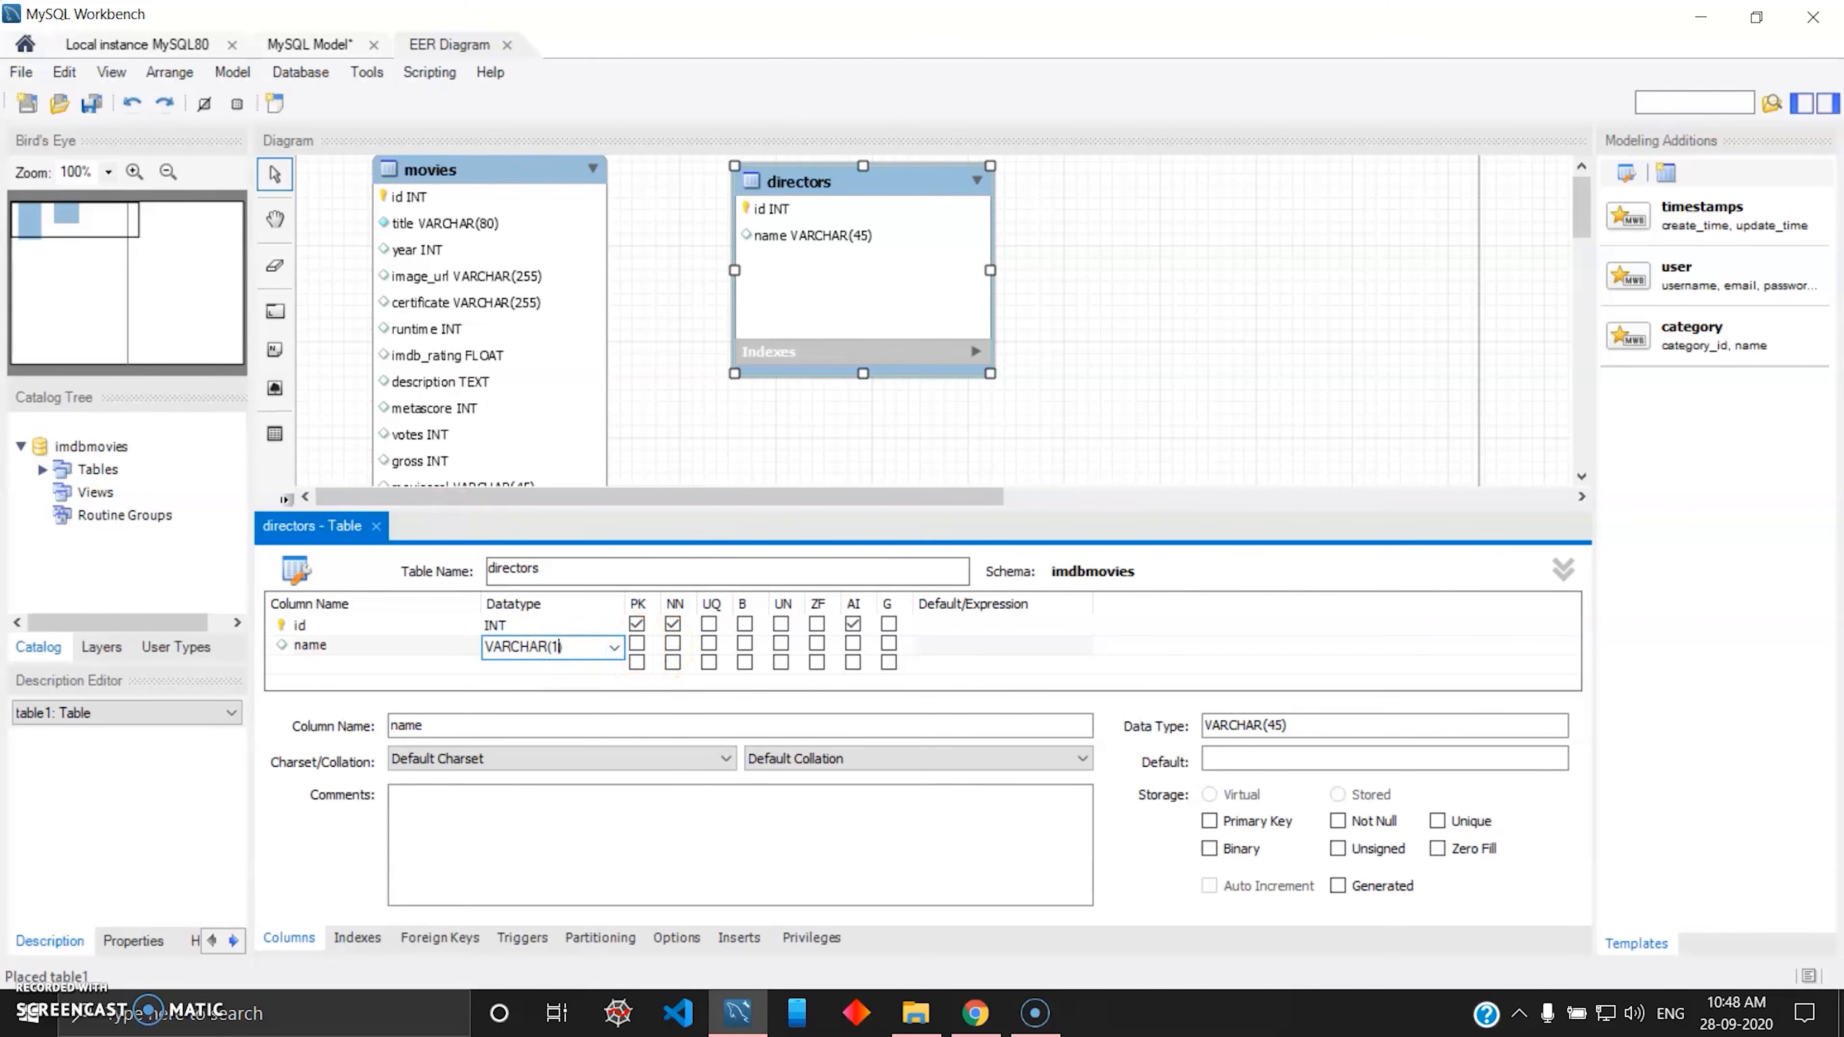
type("100")
left_click(709, 643)
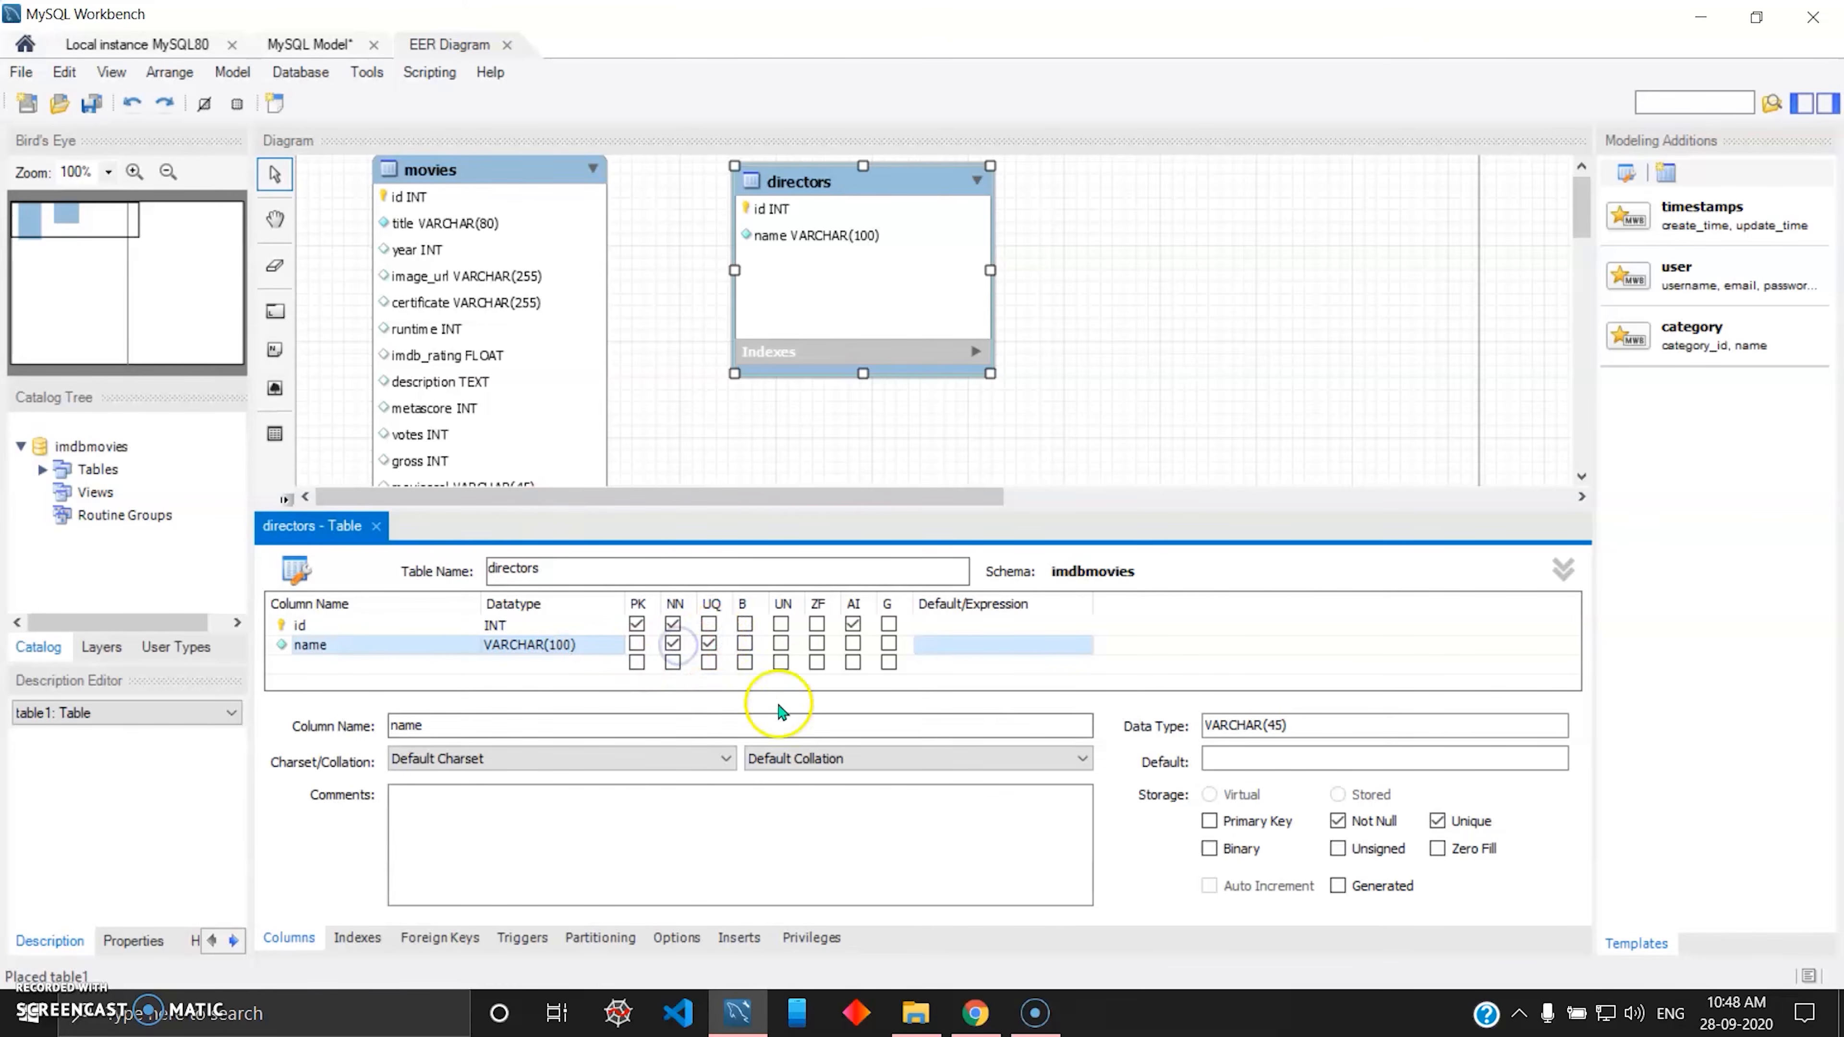
Add a not-null column called about to the directors table, keeping the default VARCHAR(45) datatype.
left_click(400, 662)
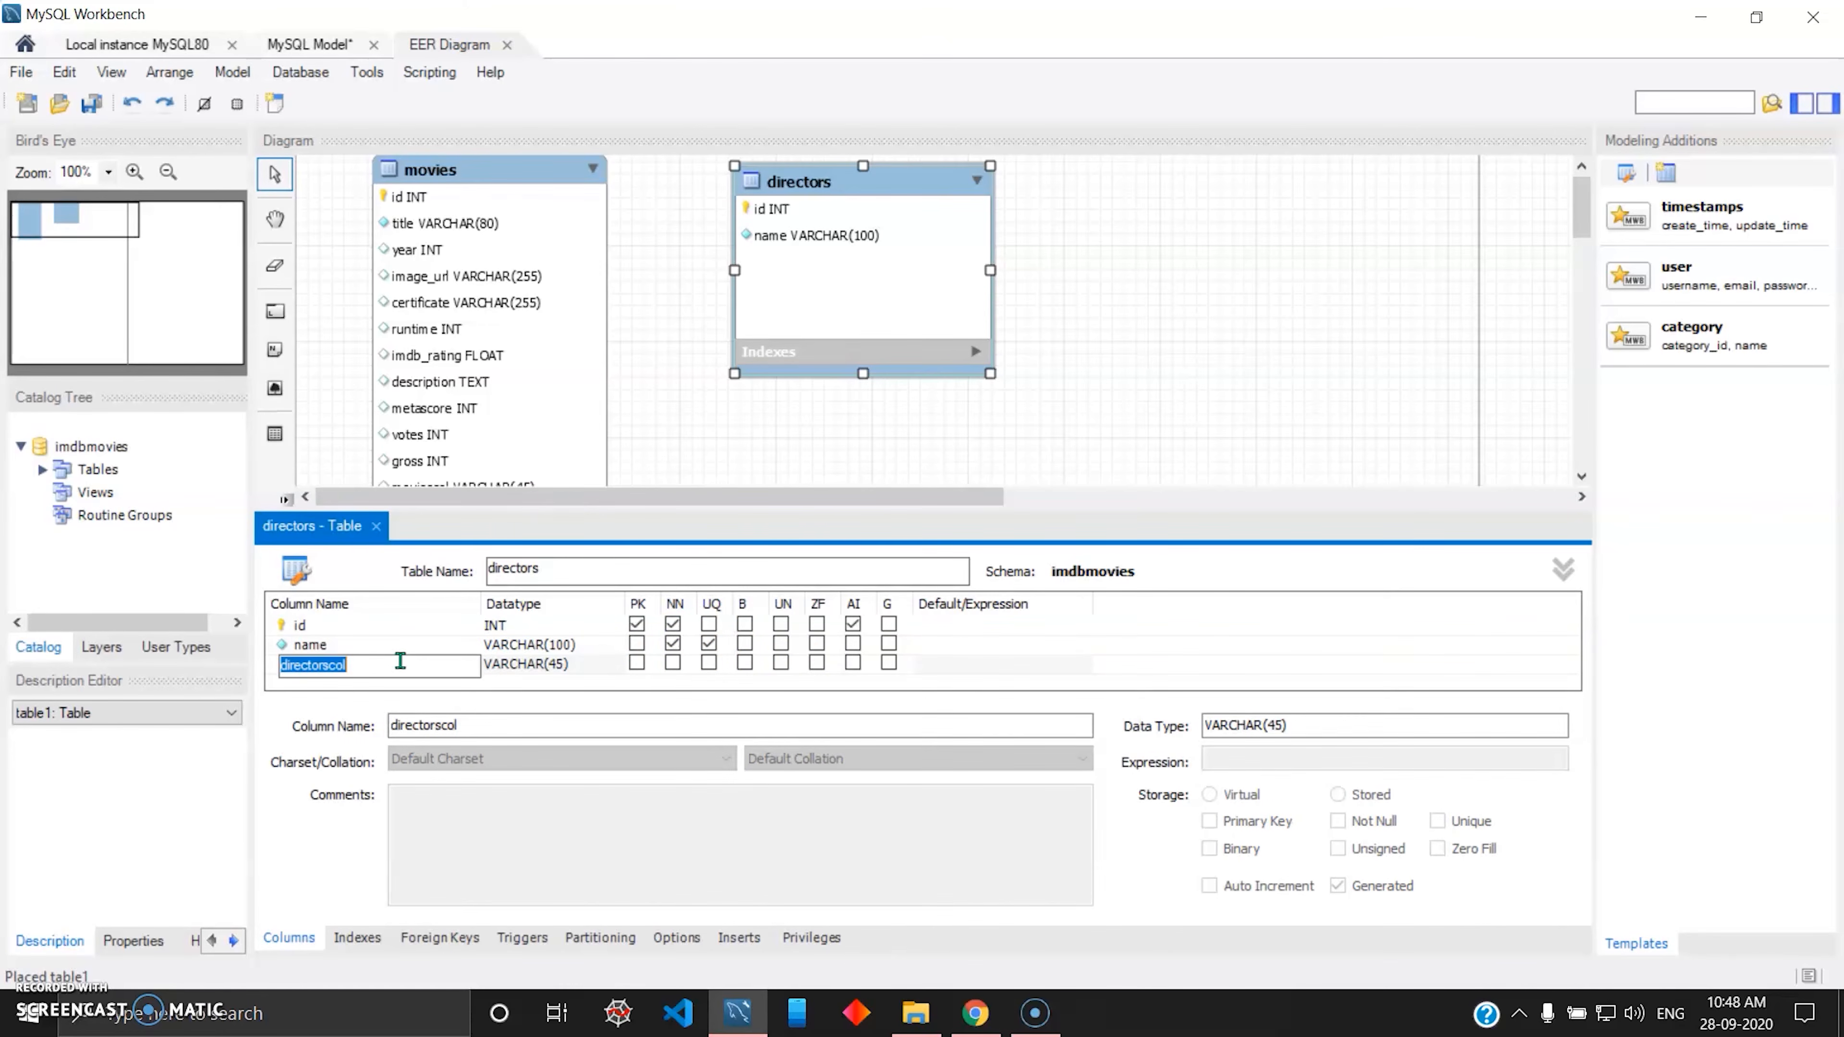
type("about")
key("Tab")
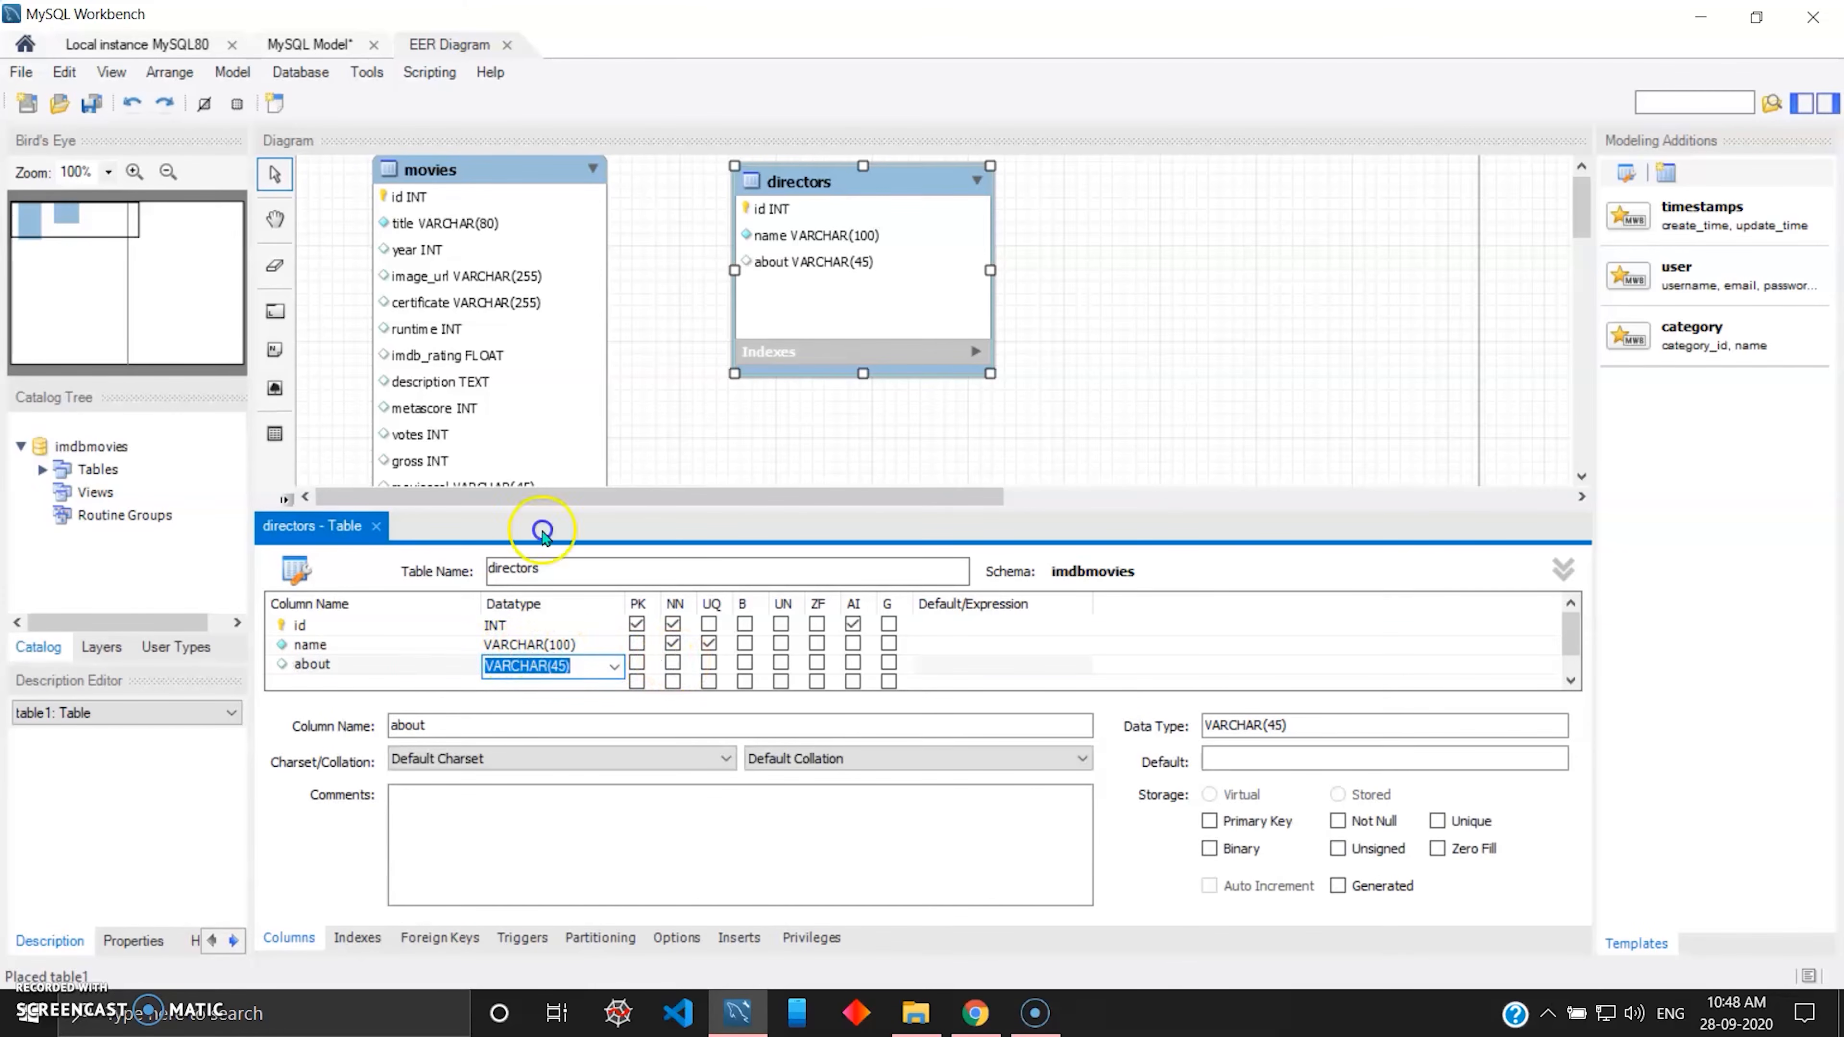
left_click(673, 663)
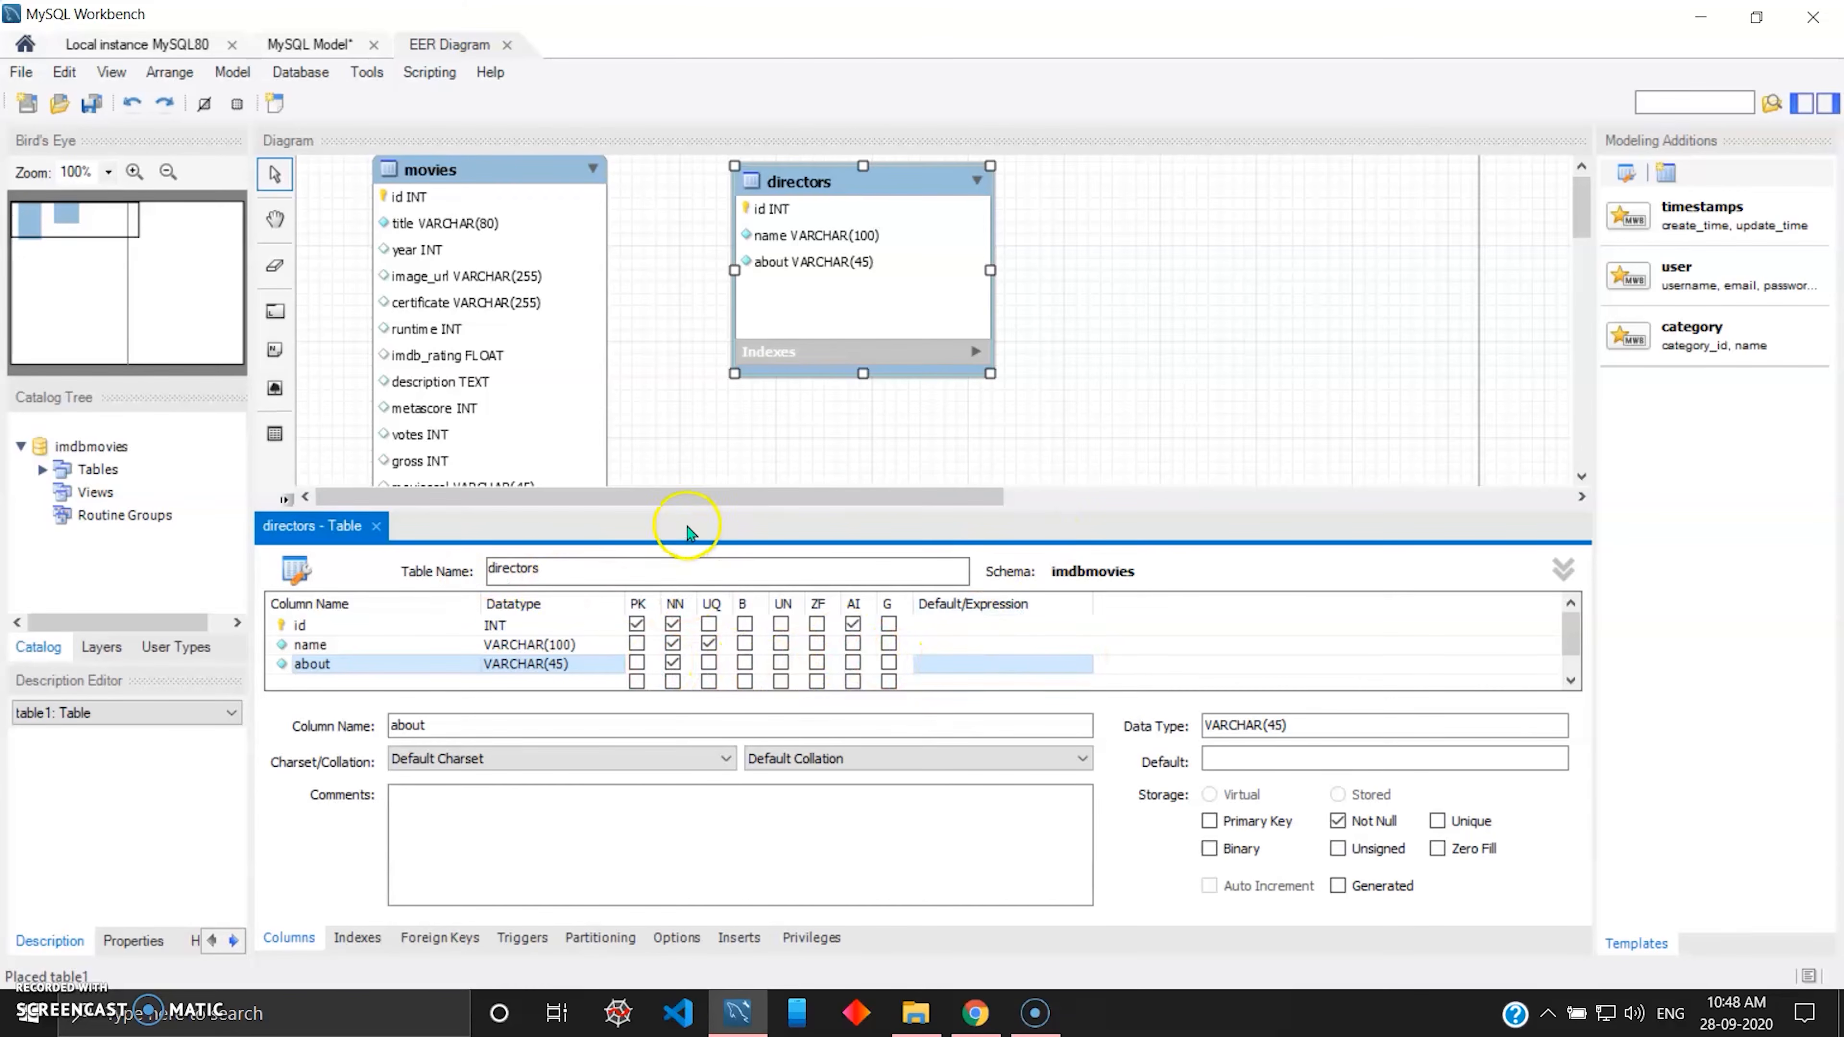
Move the directors table farther right in the diagram and close its table editor.
left_click_drag(860, 183, 1269, 194)
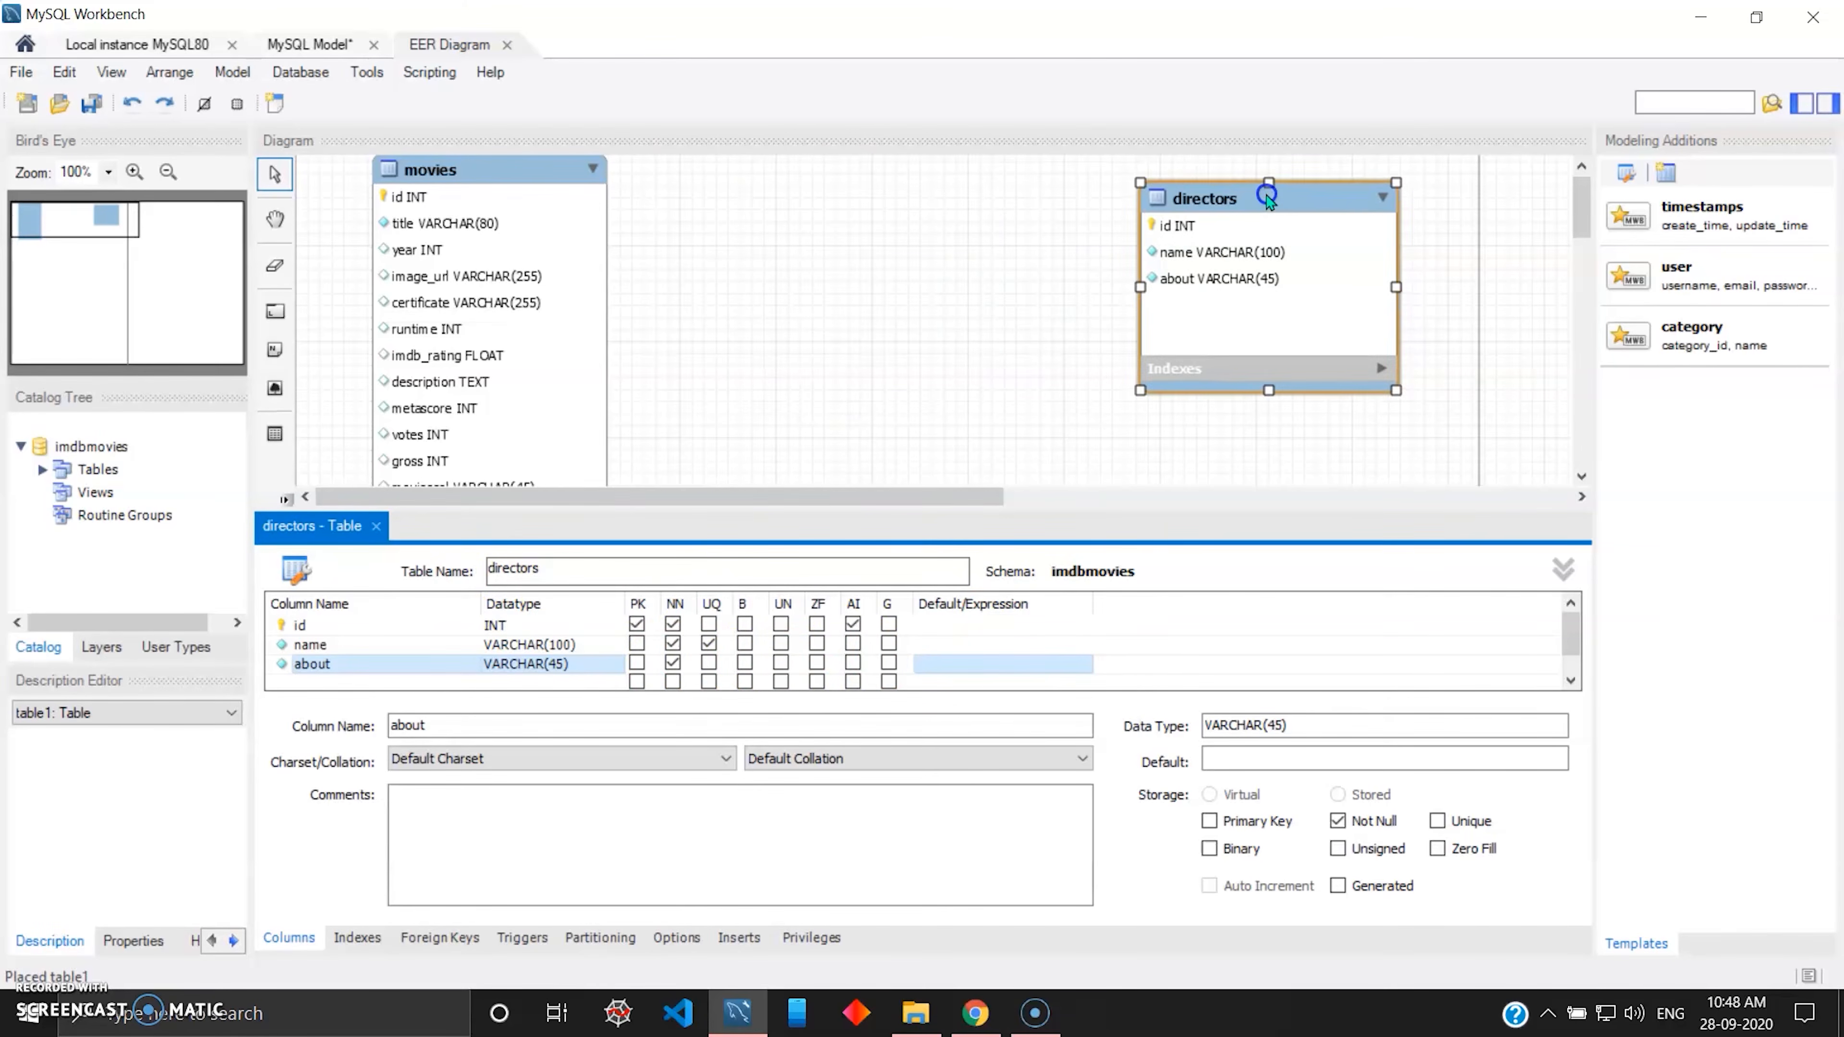
left_click(1028, 310)
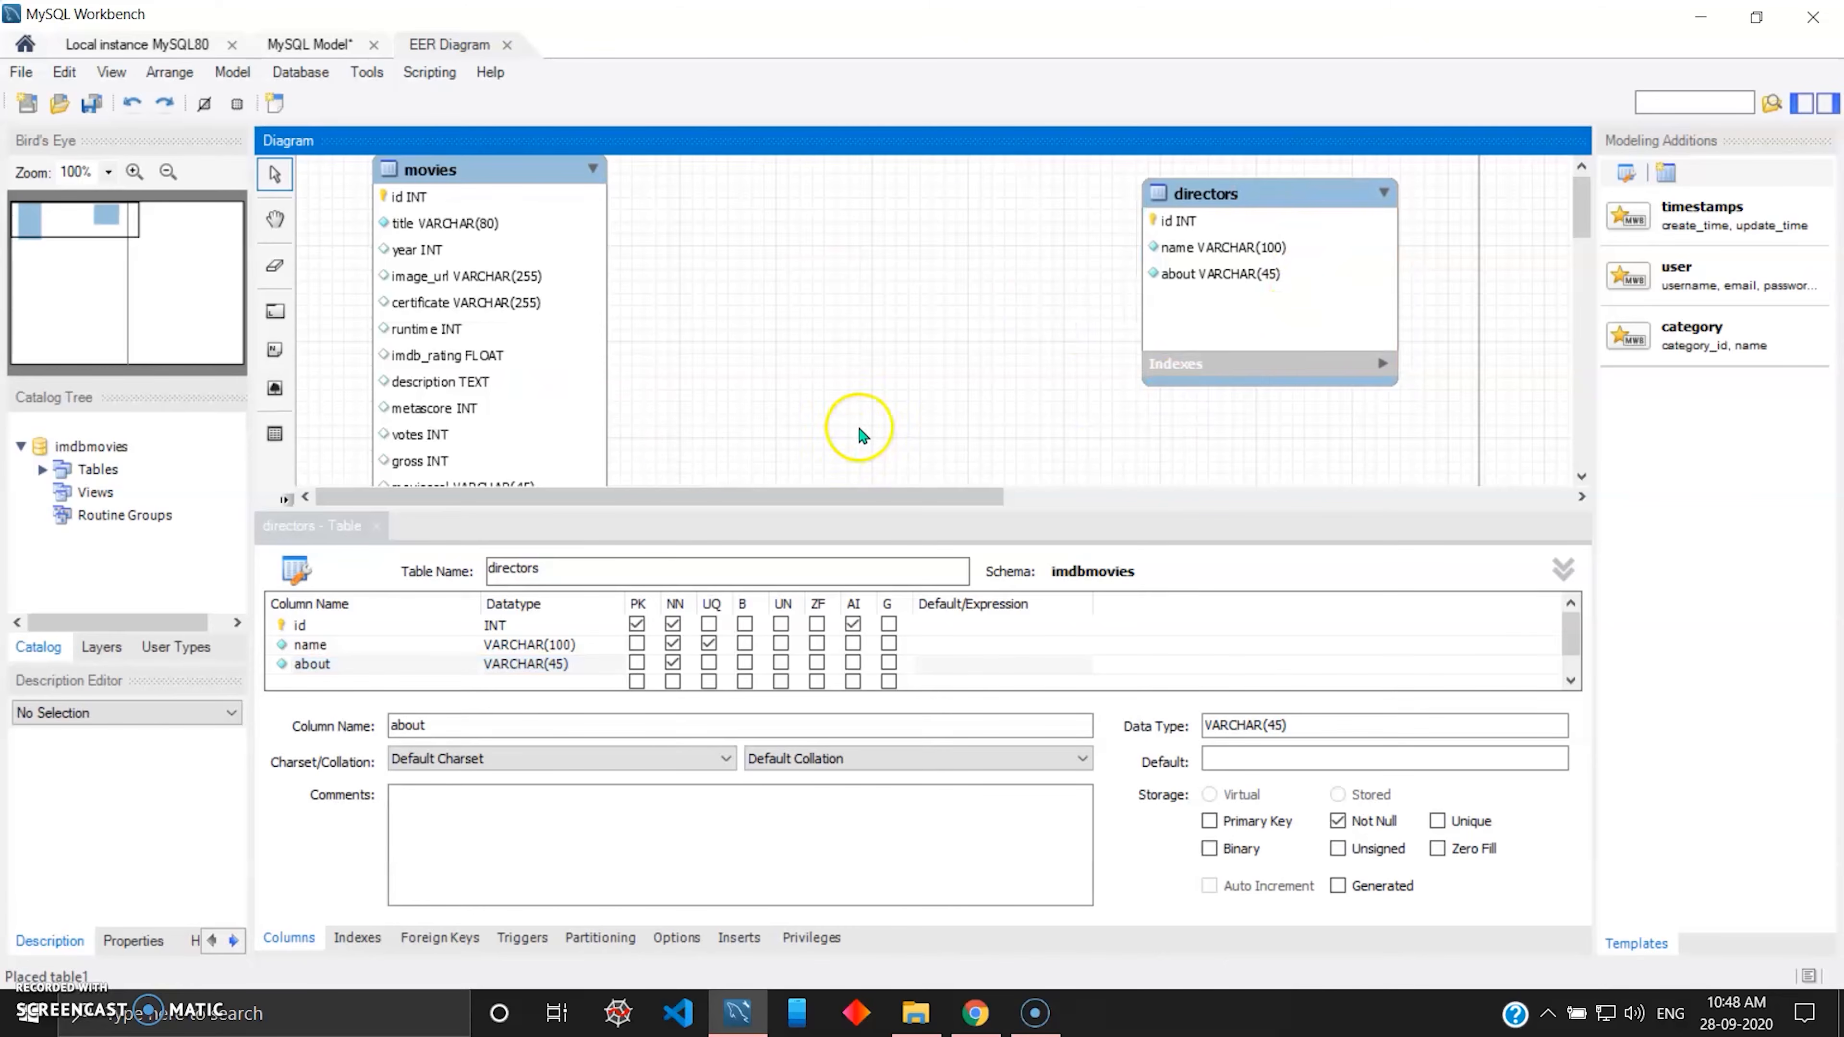
left_click(372, 529)
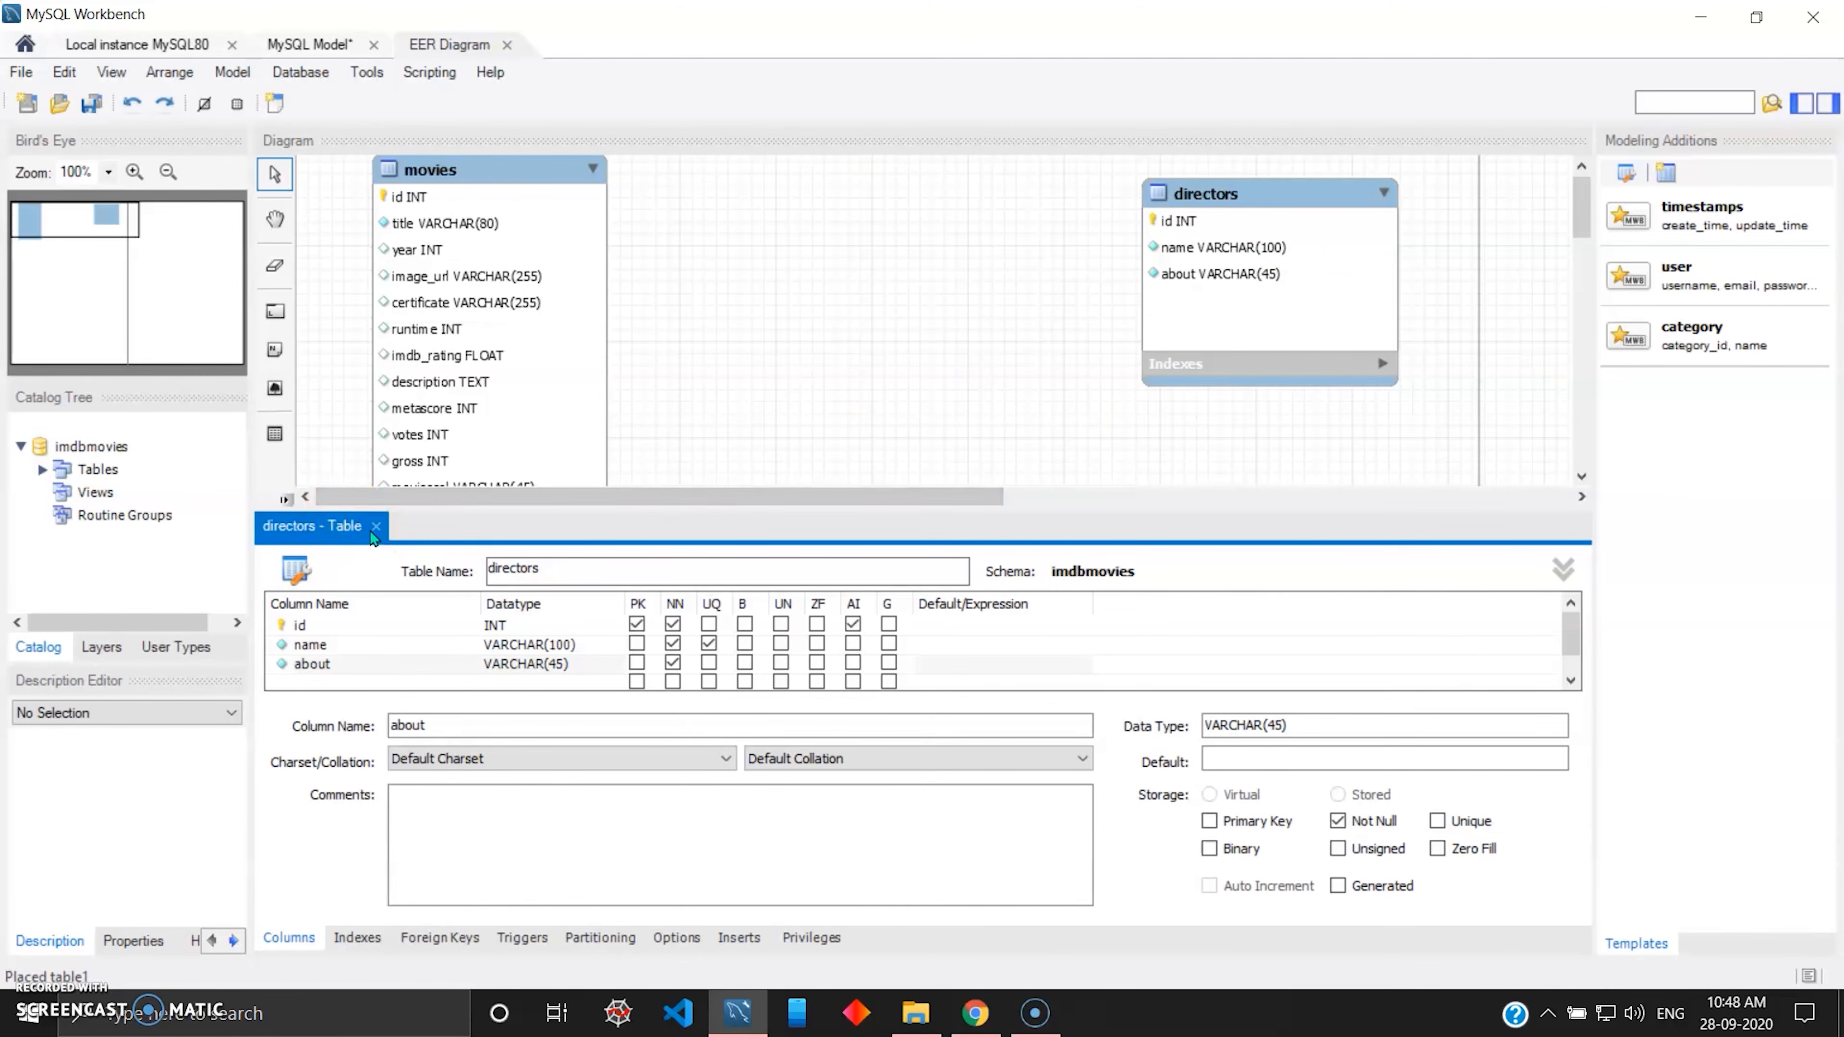
left_click(374, 530)
Place a new table in the diagram, open it for editing, and position and enlarge it between movies and directors.
left_click(1181, 483)
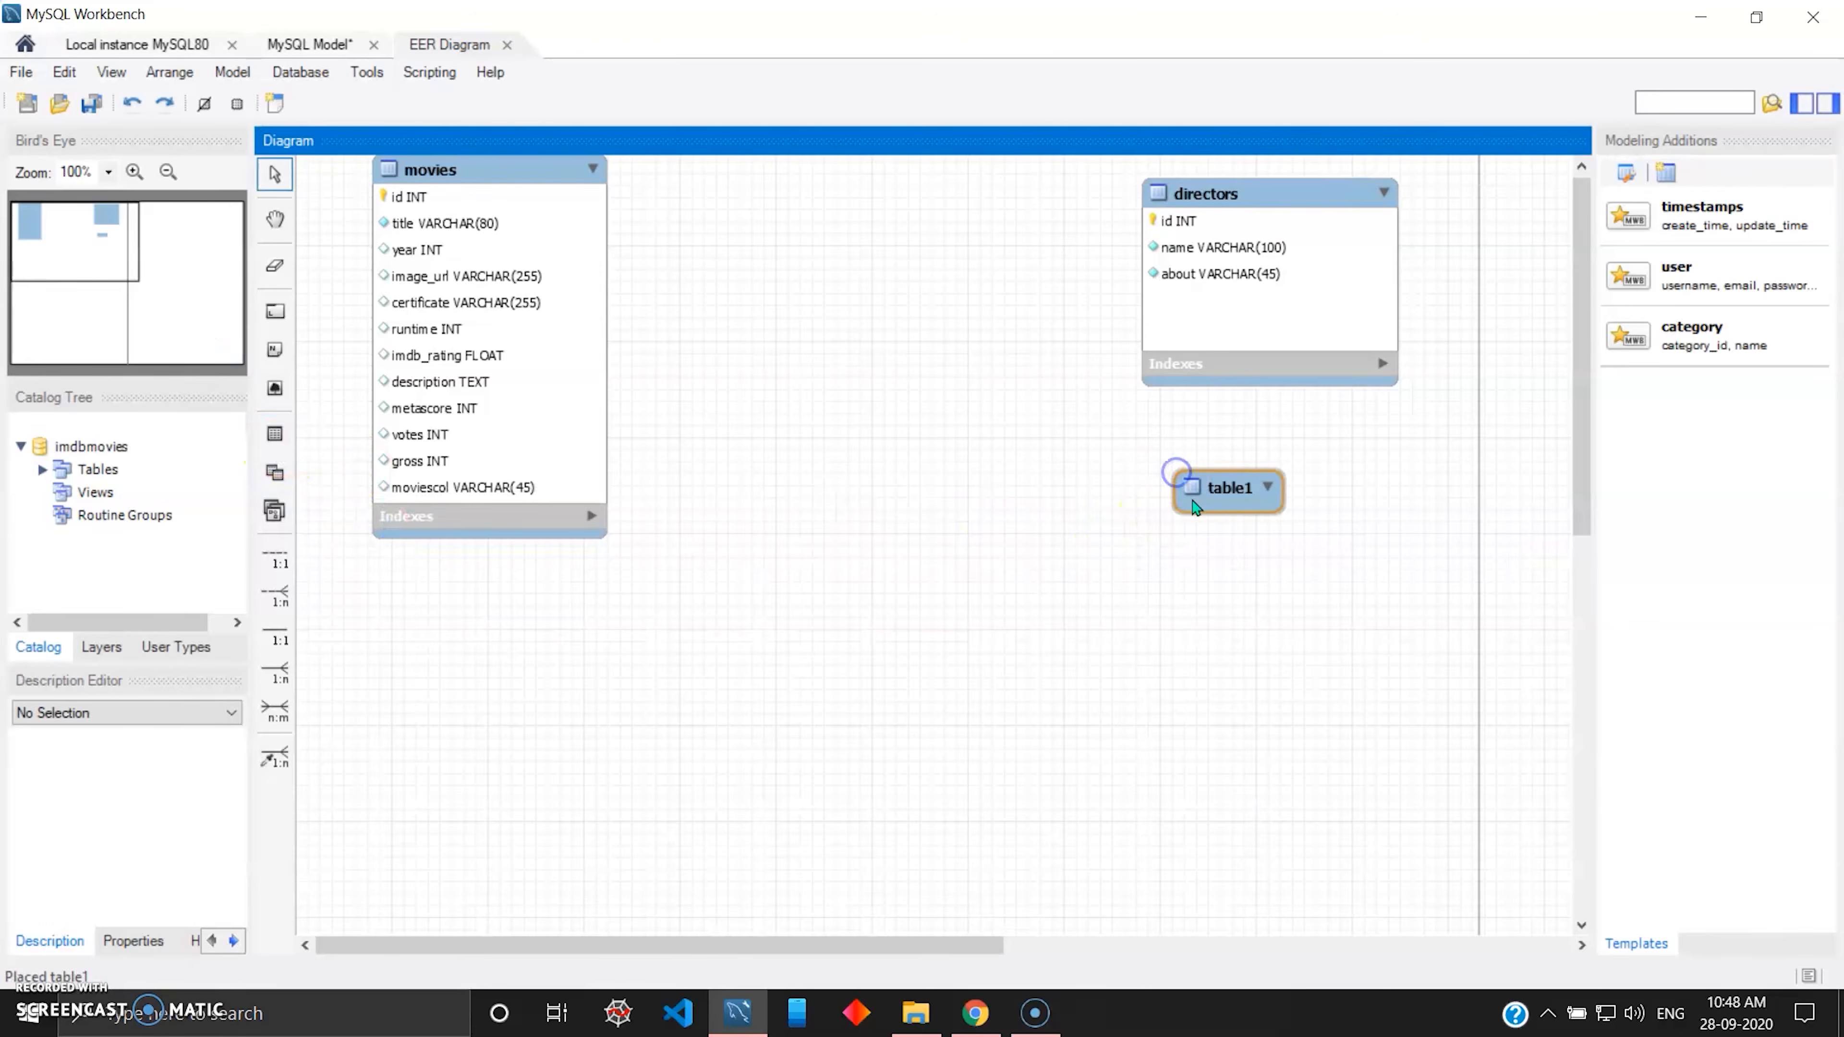
double_click(1248, 488)
left_click_drag(1231, 481, 1055, 446)
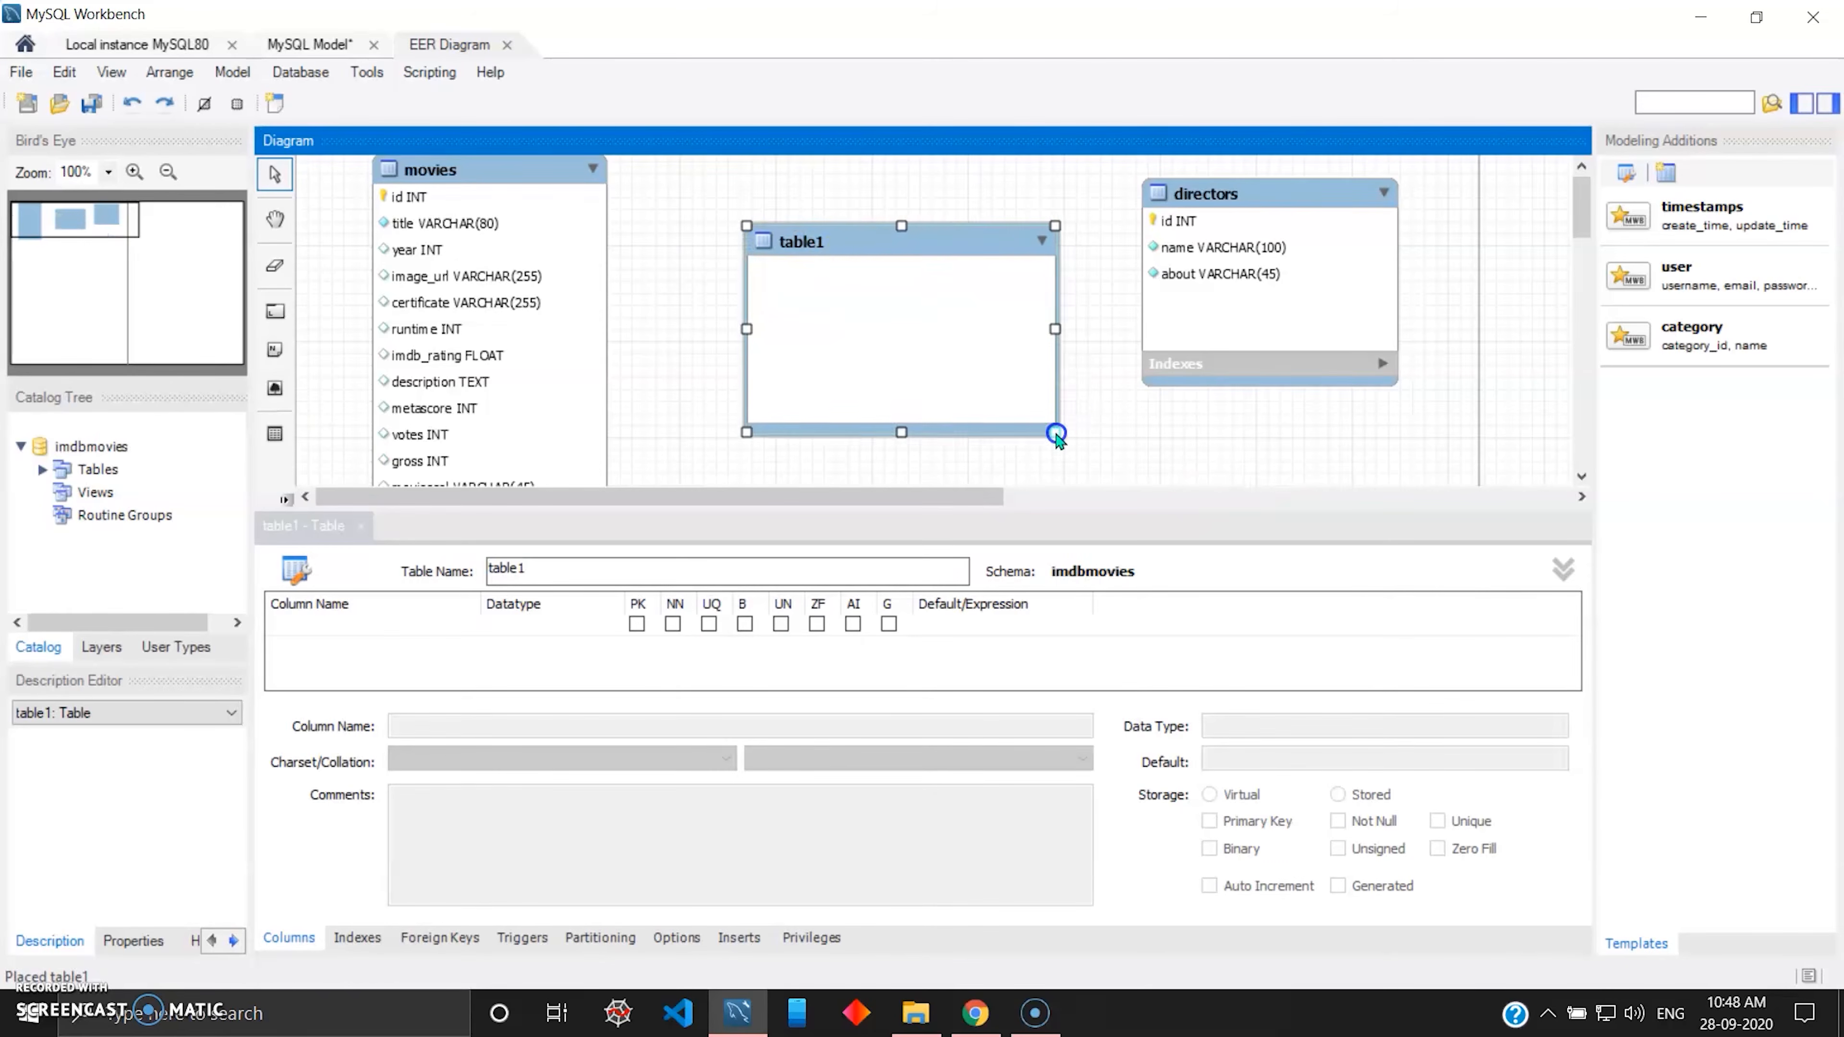
Rename the new table between movies and directors as stars.
left_click(516, 558)
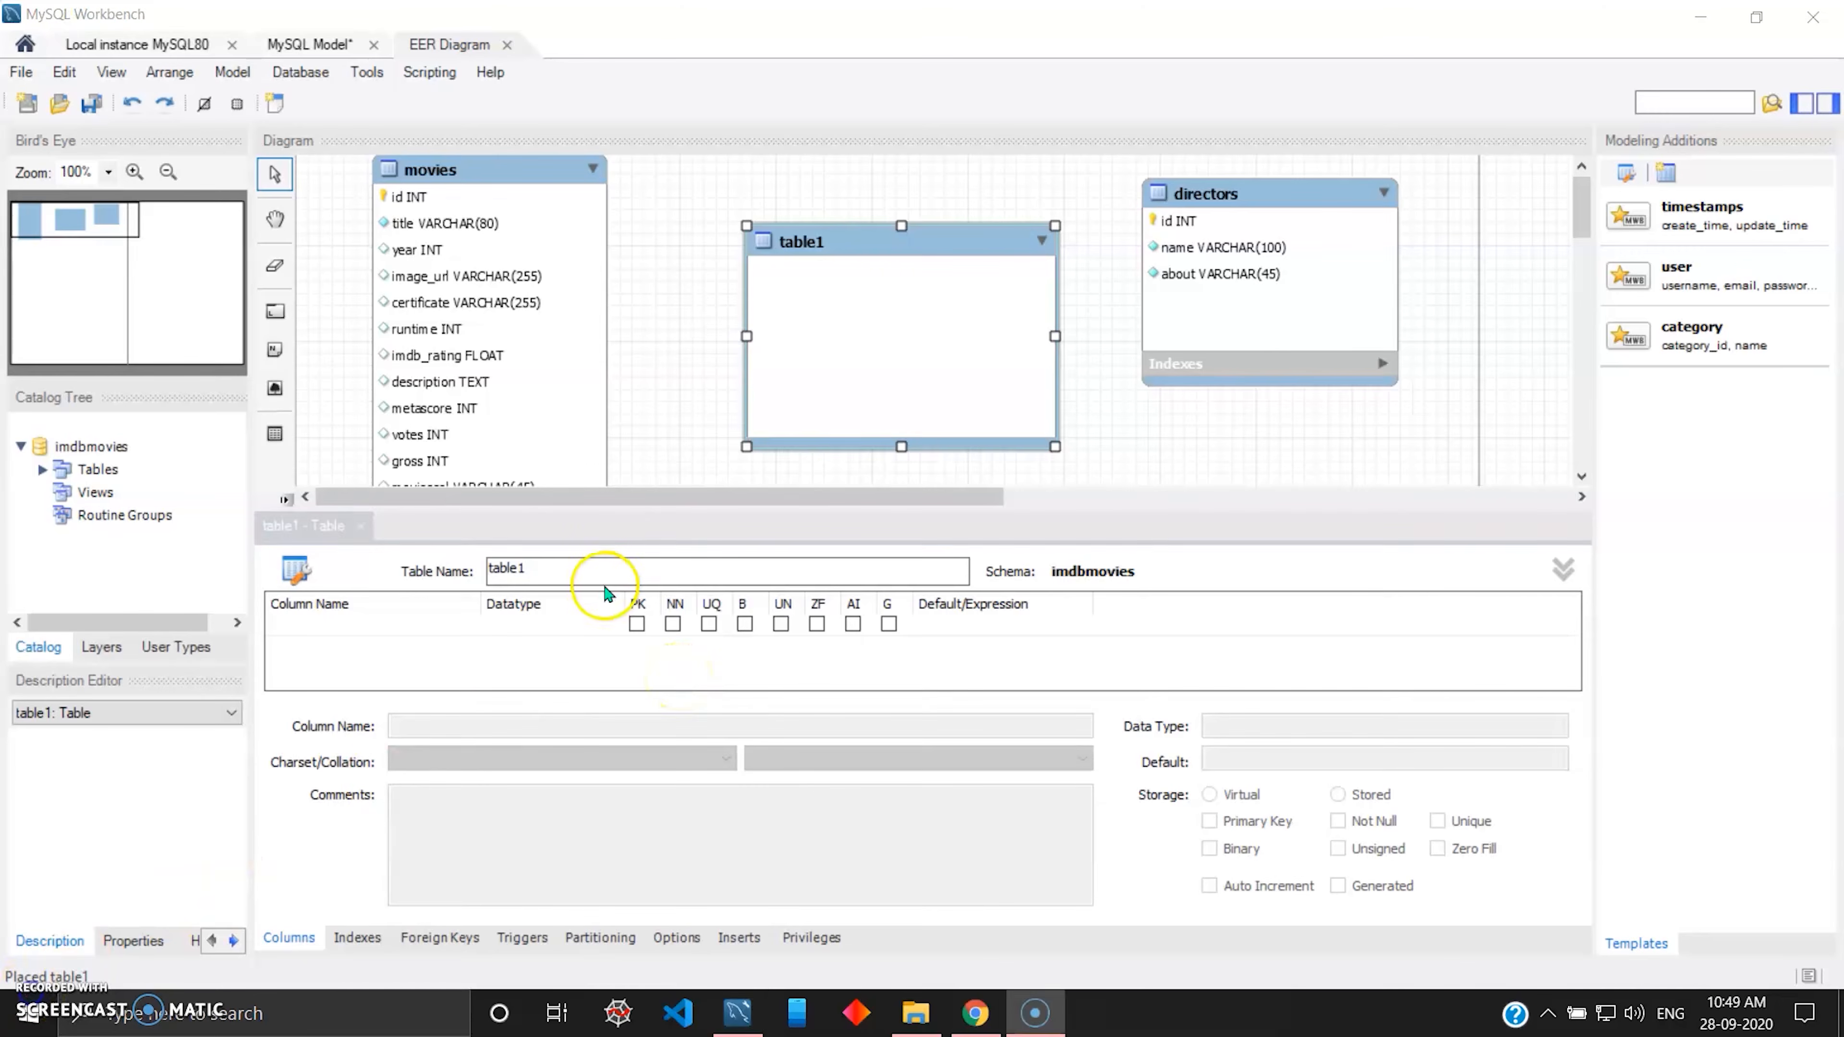
left_click(580, 576)
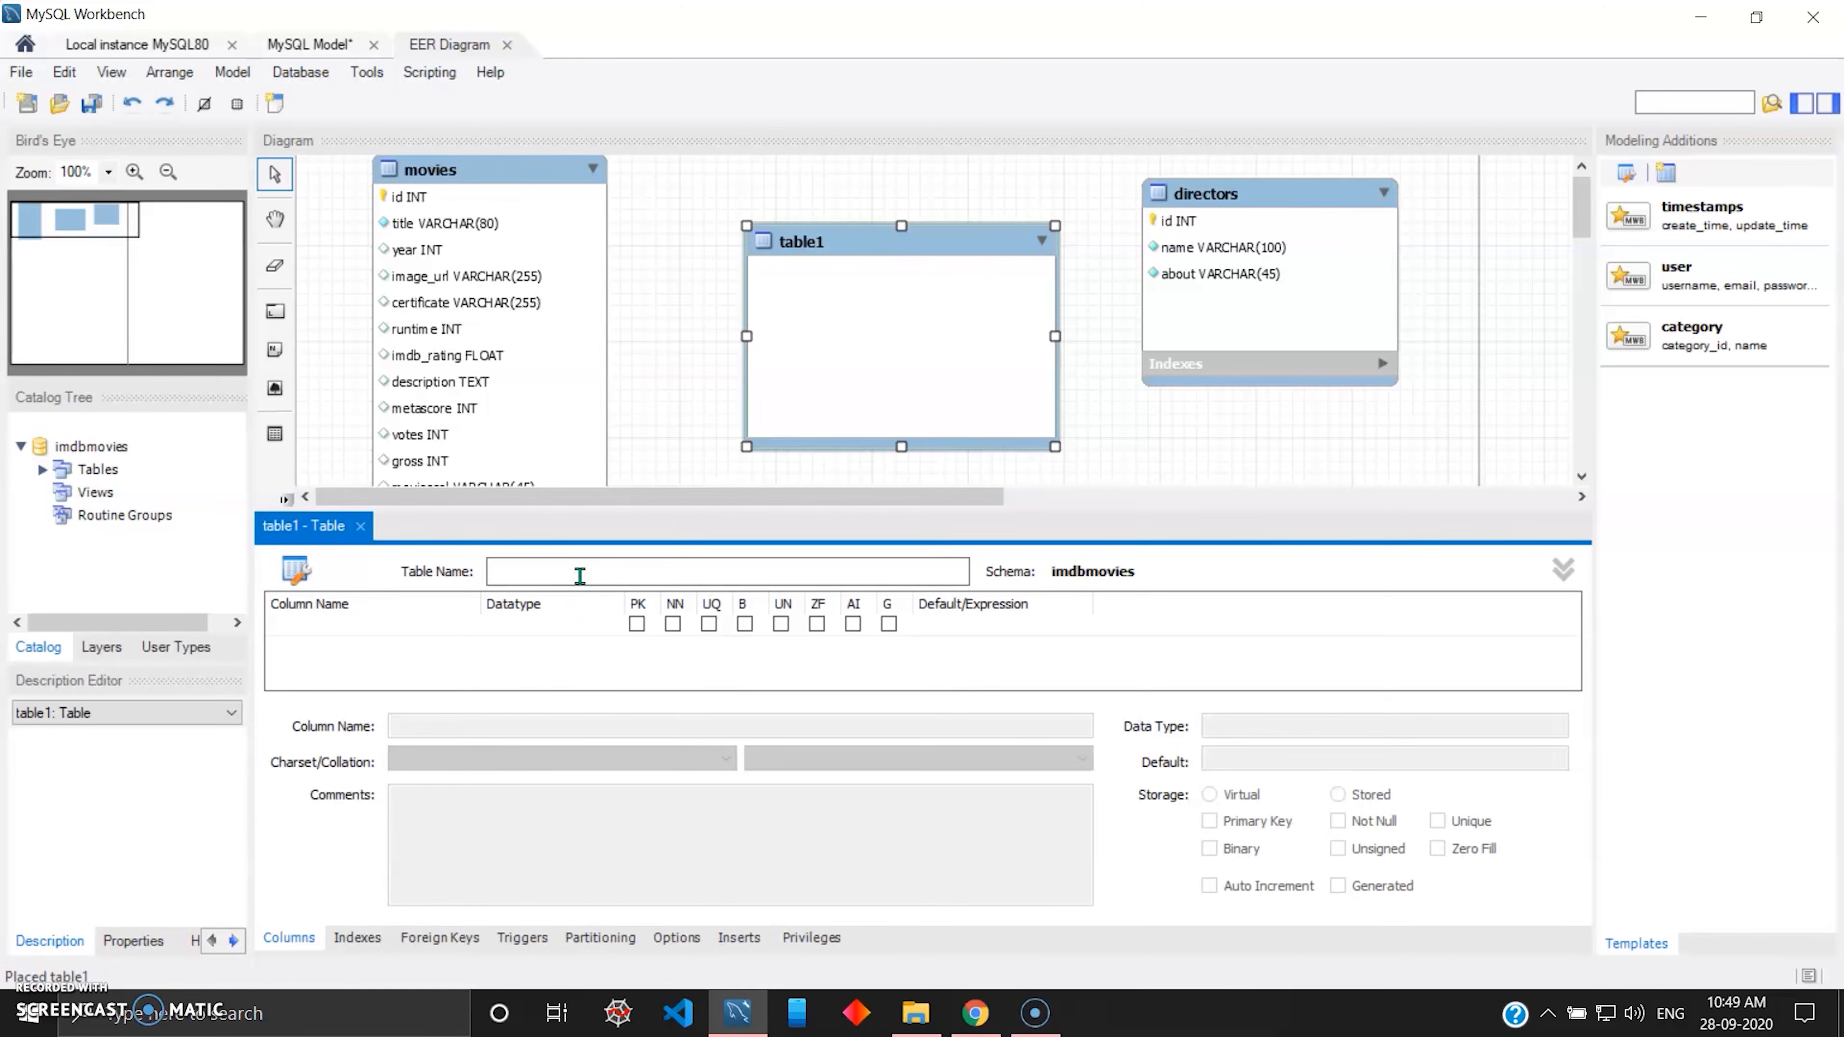
type("sa")
key("BackSpace")
type("tars")
key("Return")
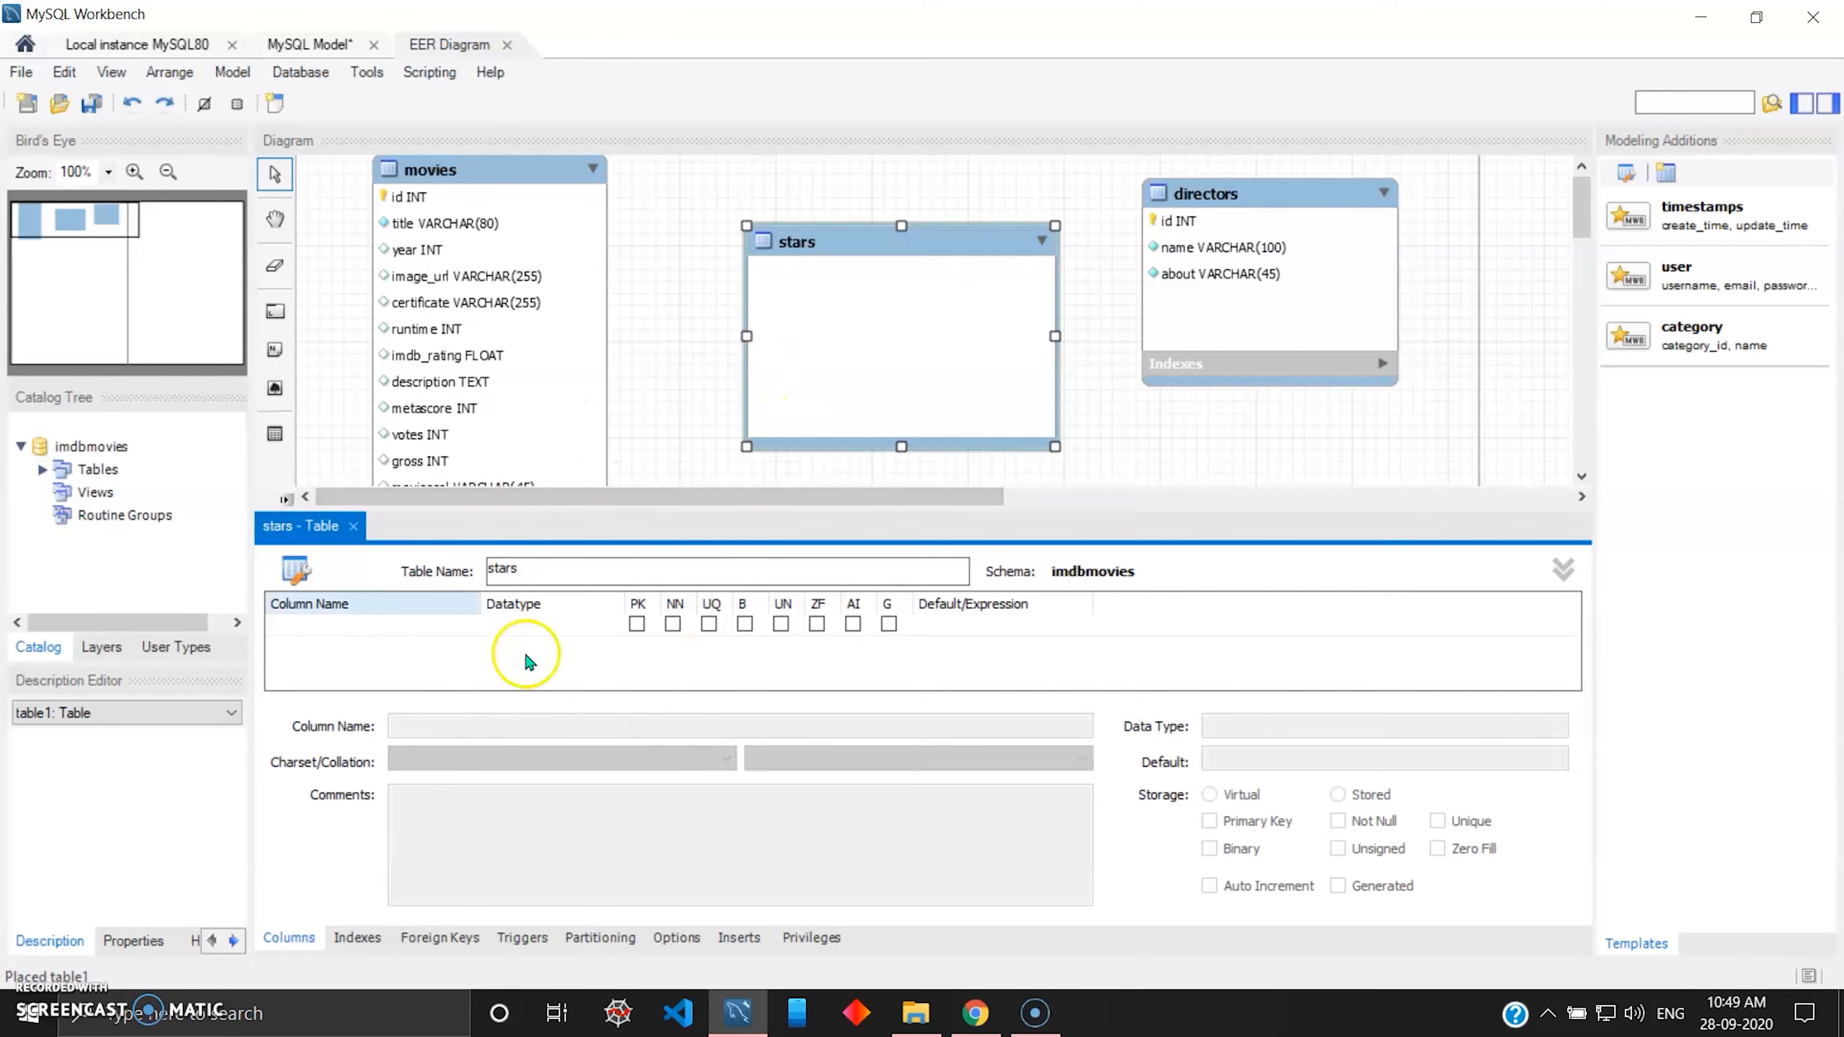
Add an auto-incrementing INT column called id as the not-null primary key of the stars table.
double_click(374, 628)
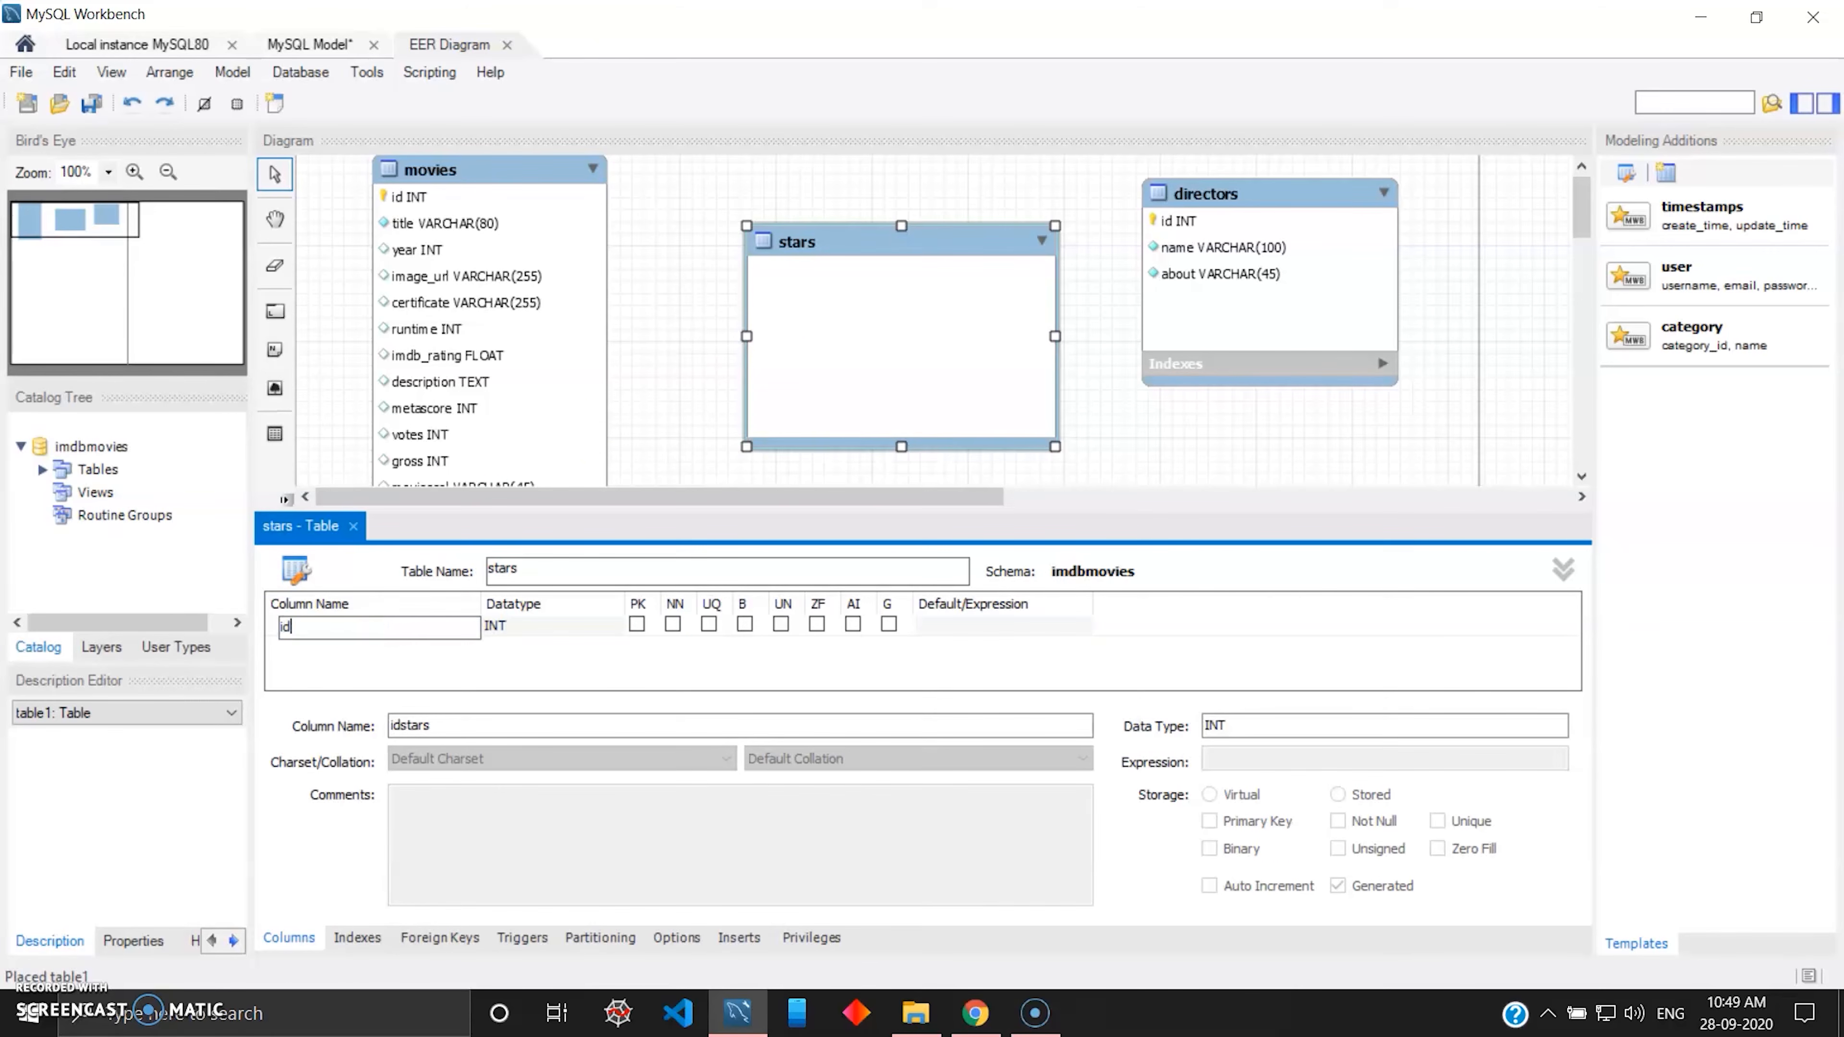
key("Tab")
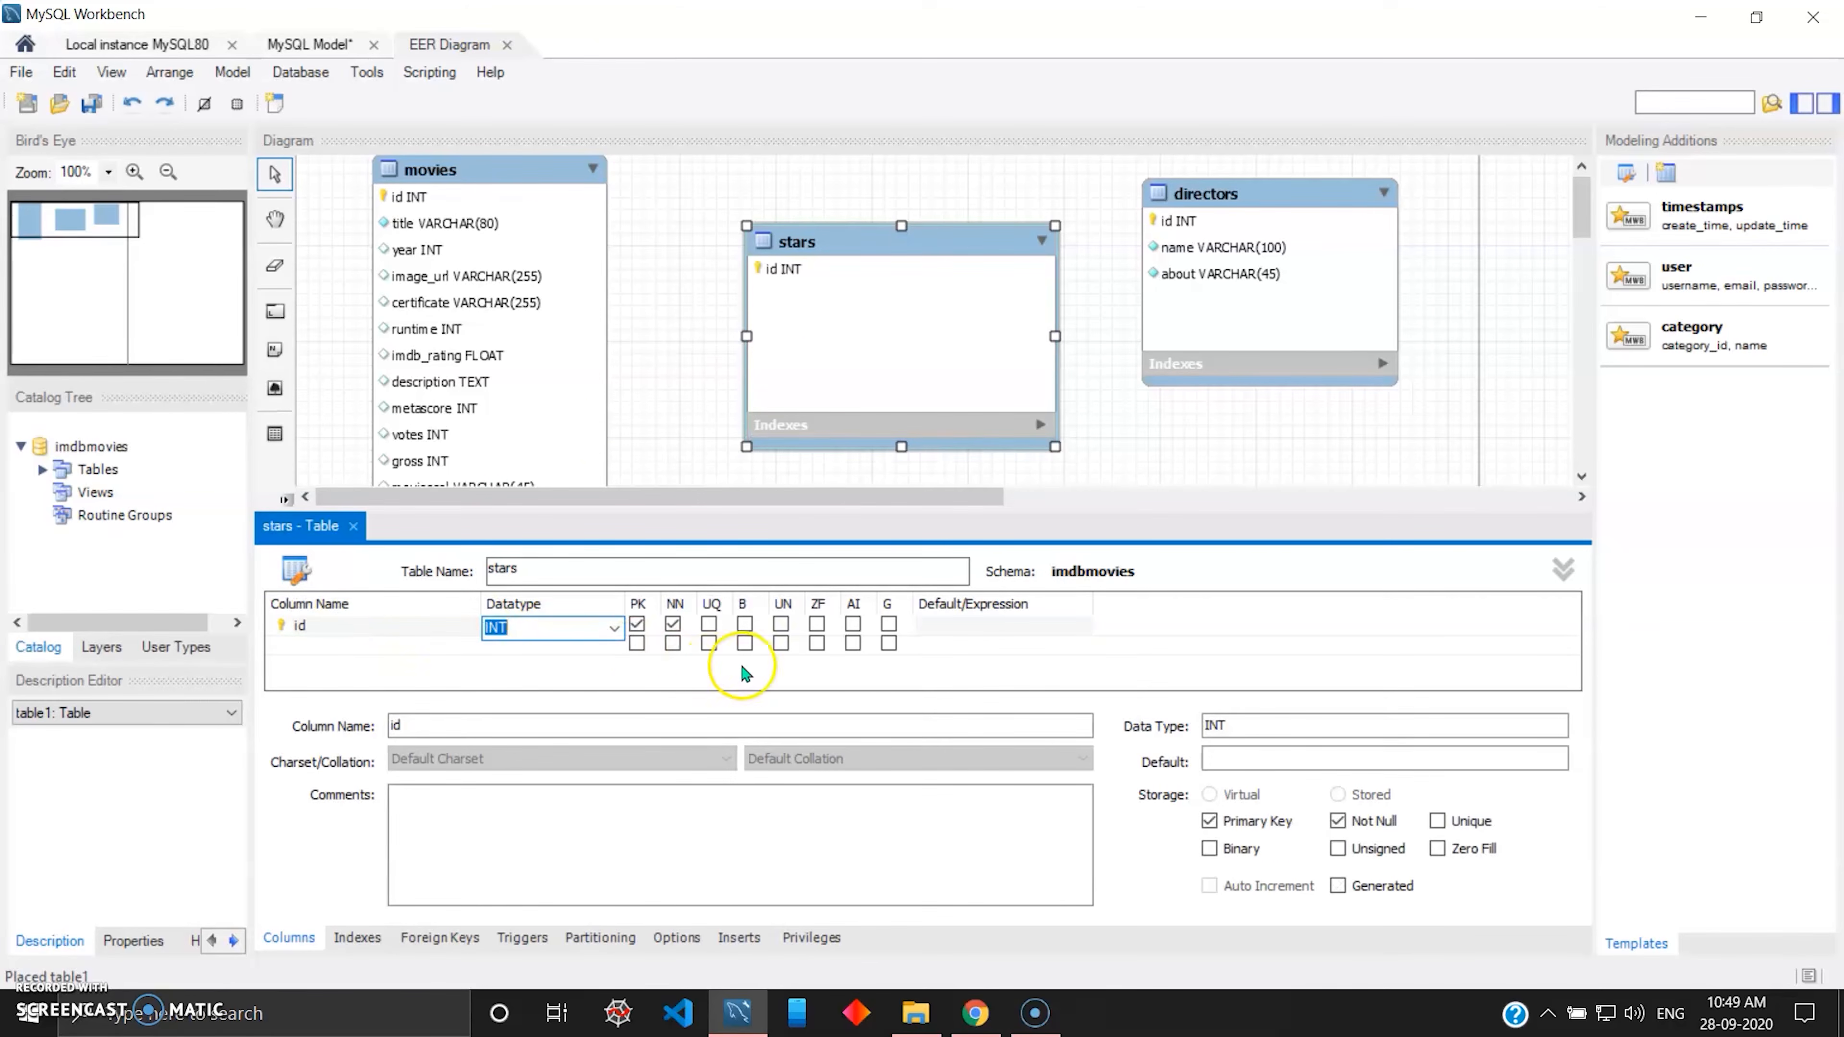
left_click(853, 623)
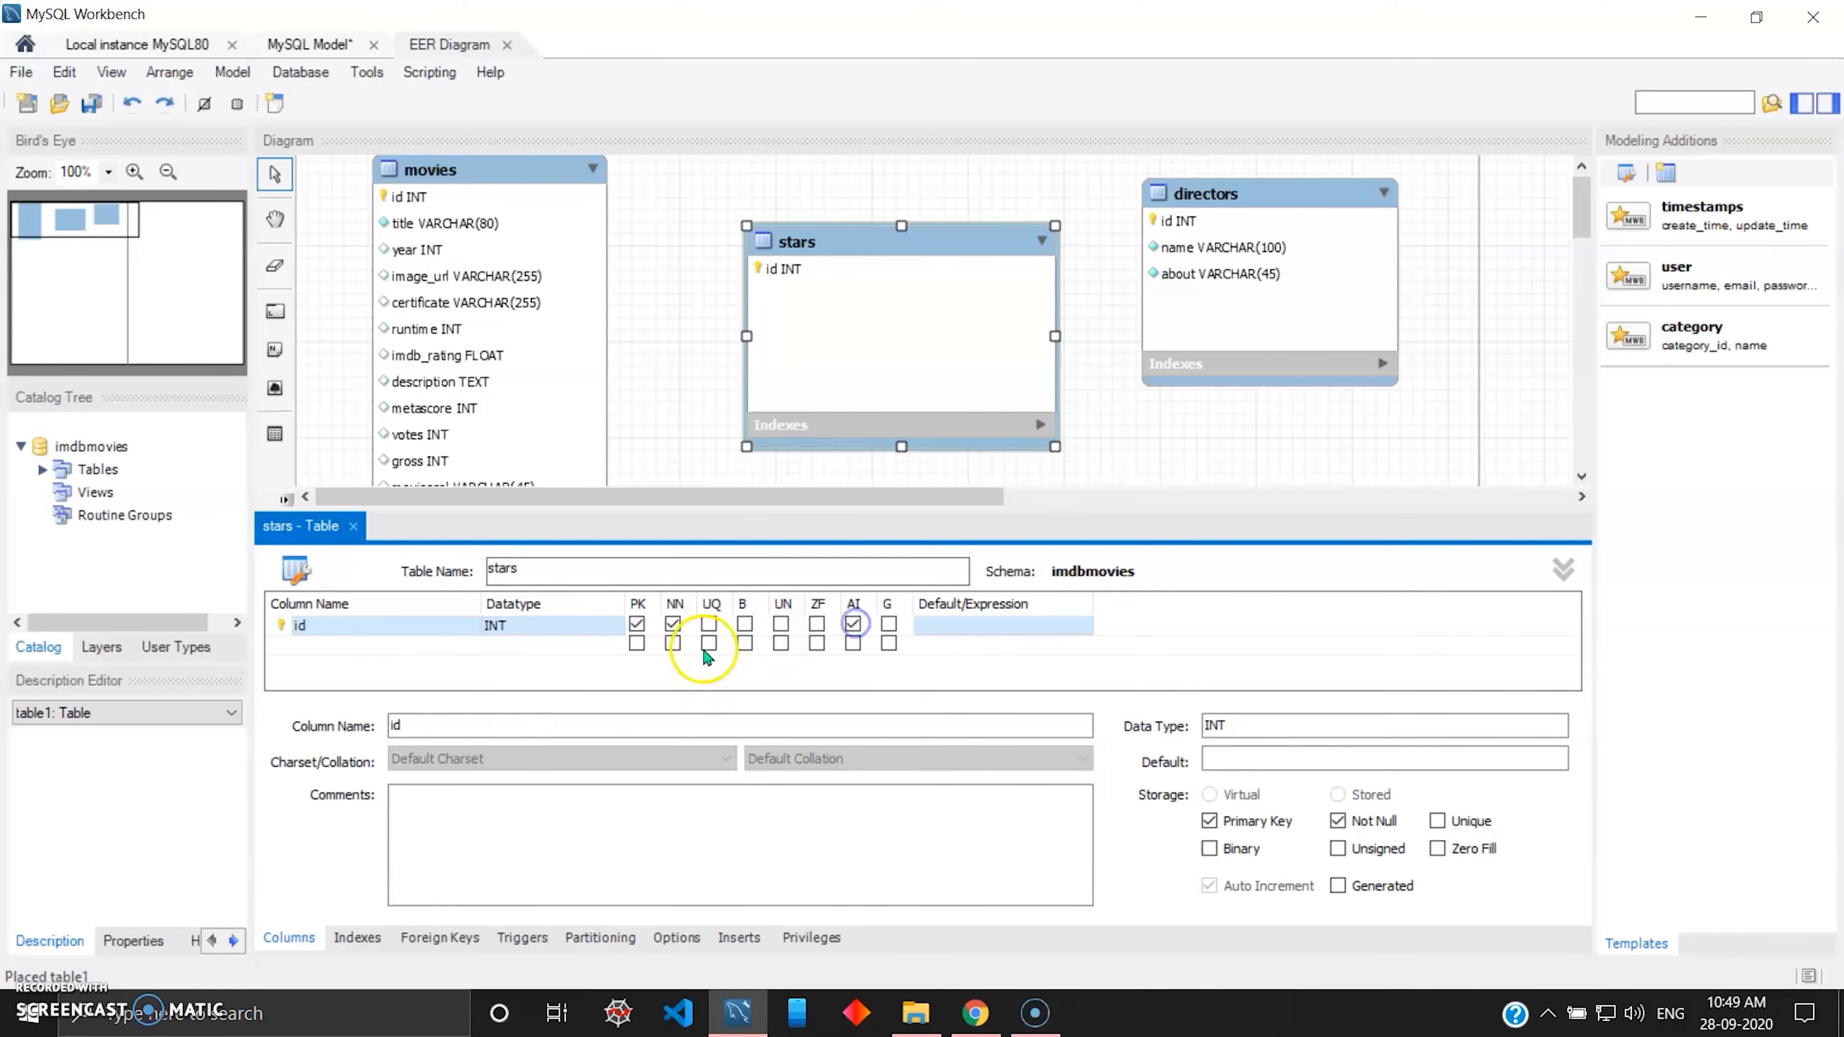
Add a VARCHAR(100) column called name to the stars table and make it not null and unique.
double_click(326, 646)
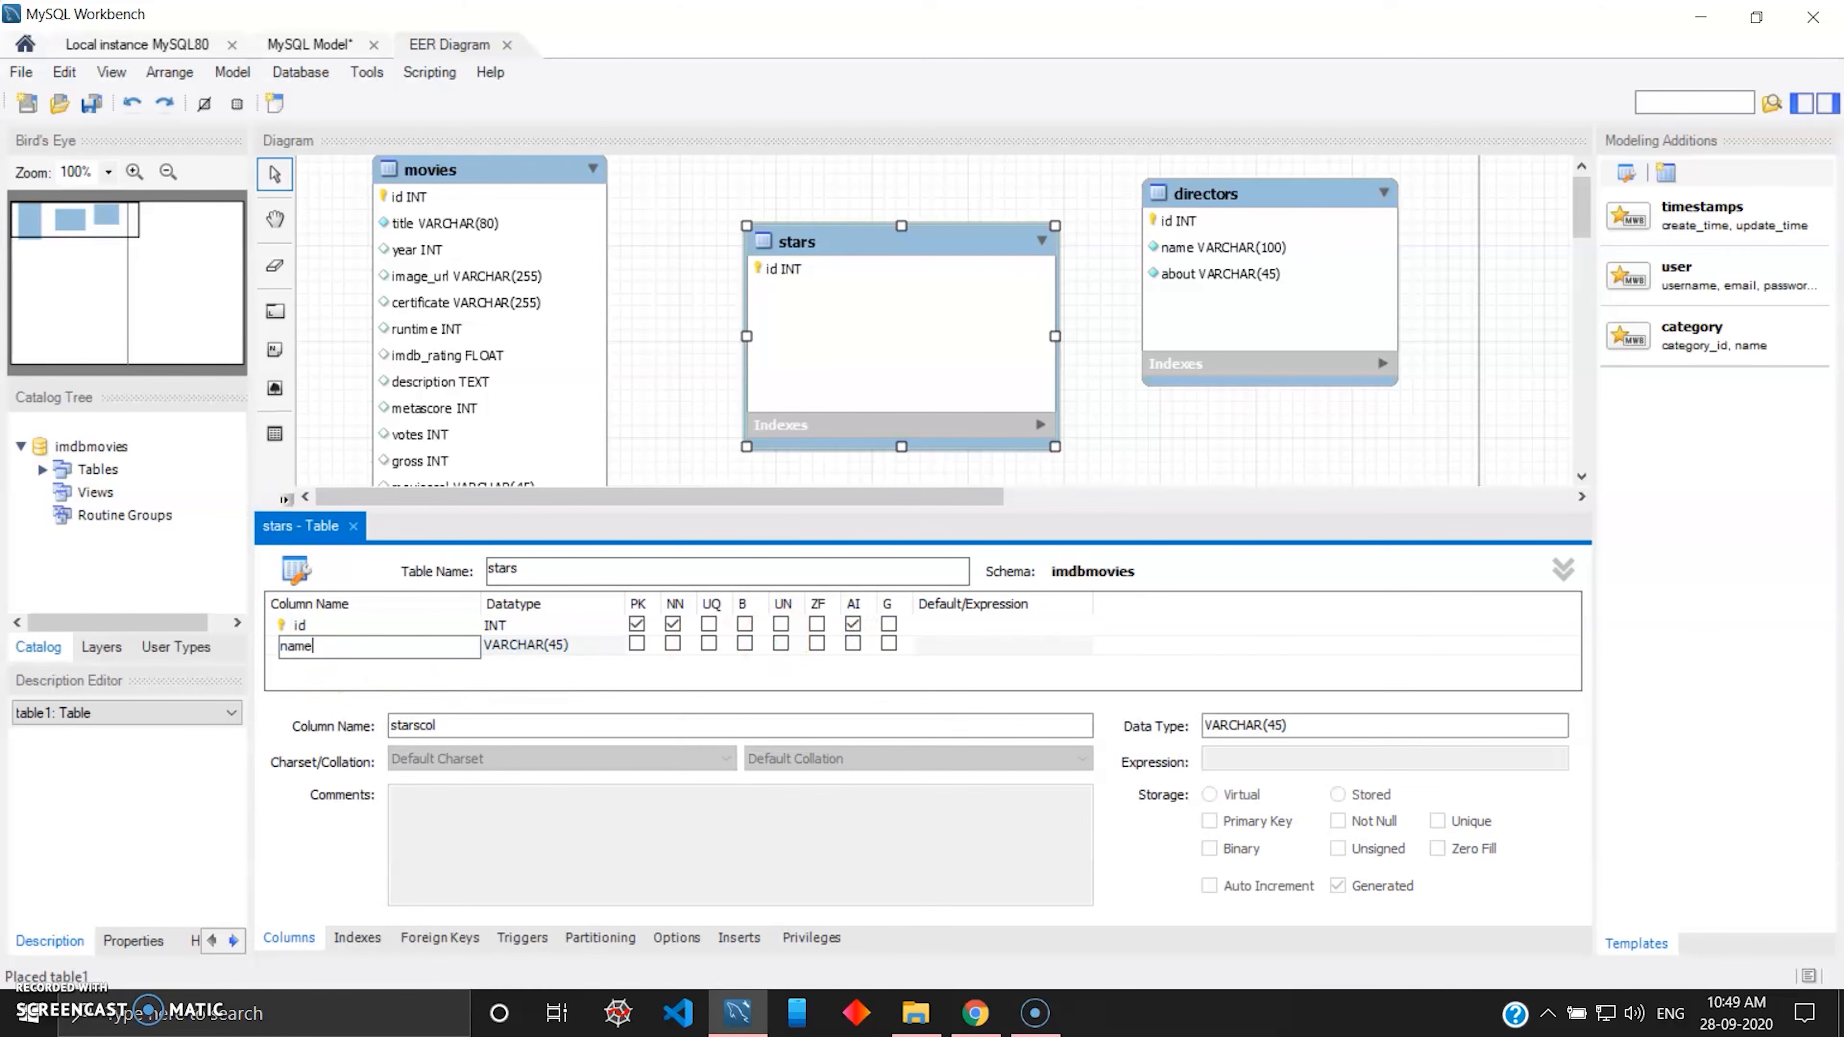
key("Tab")
left_click(563, 649)
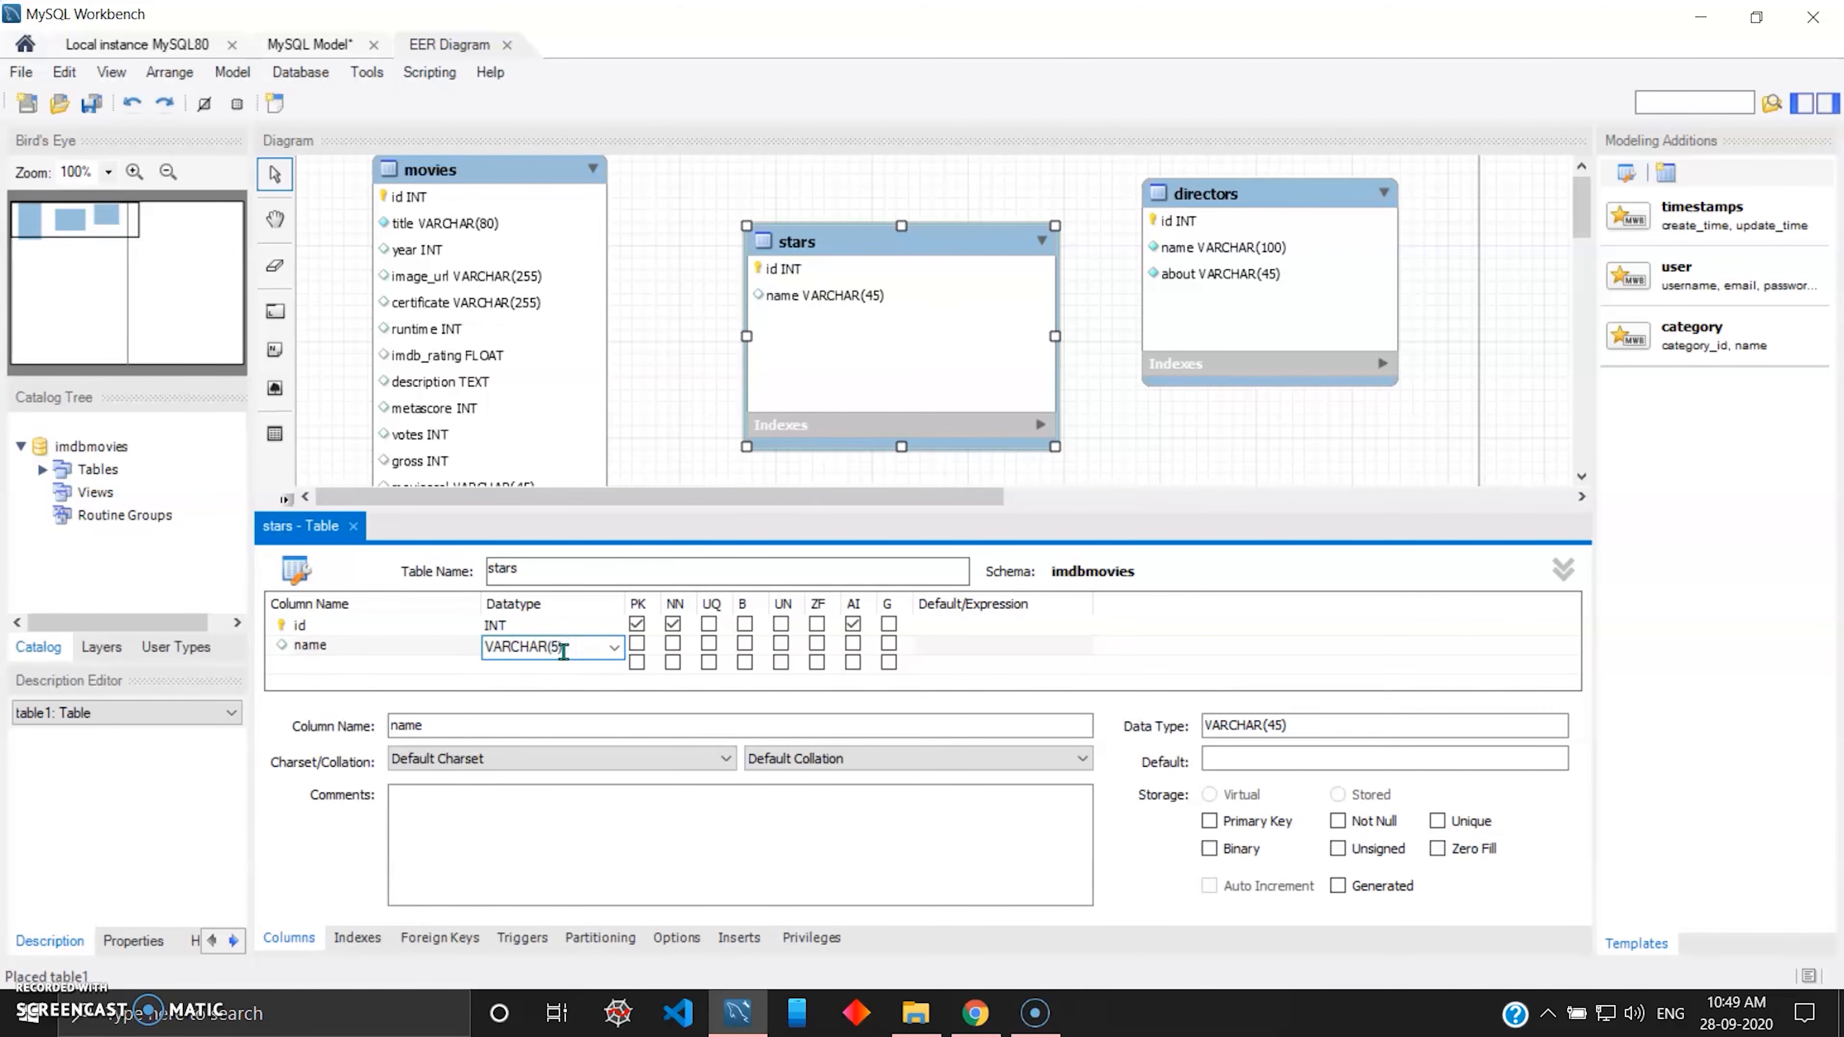
key("Tab")
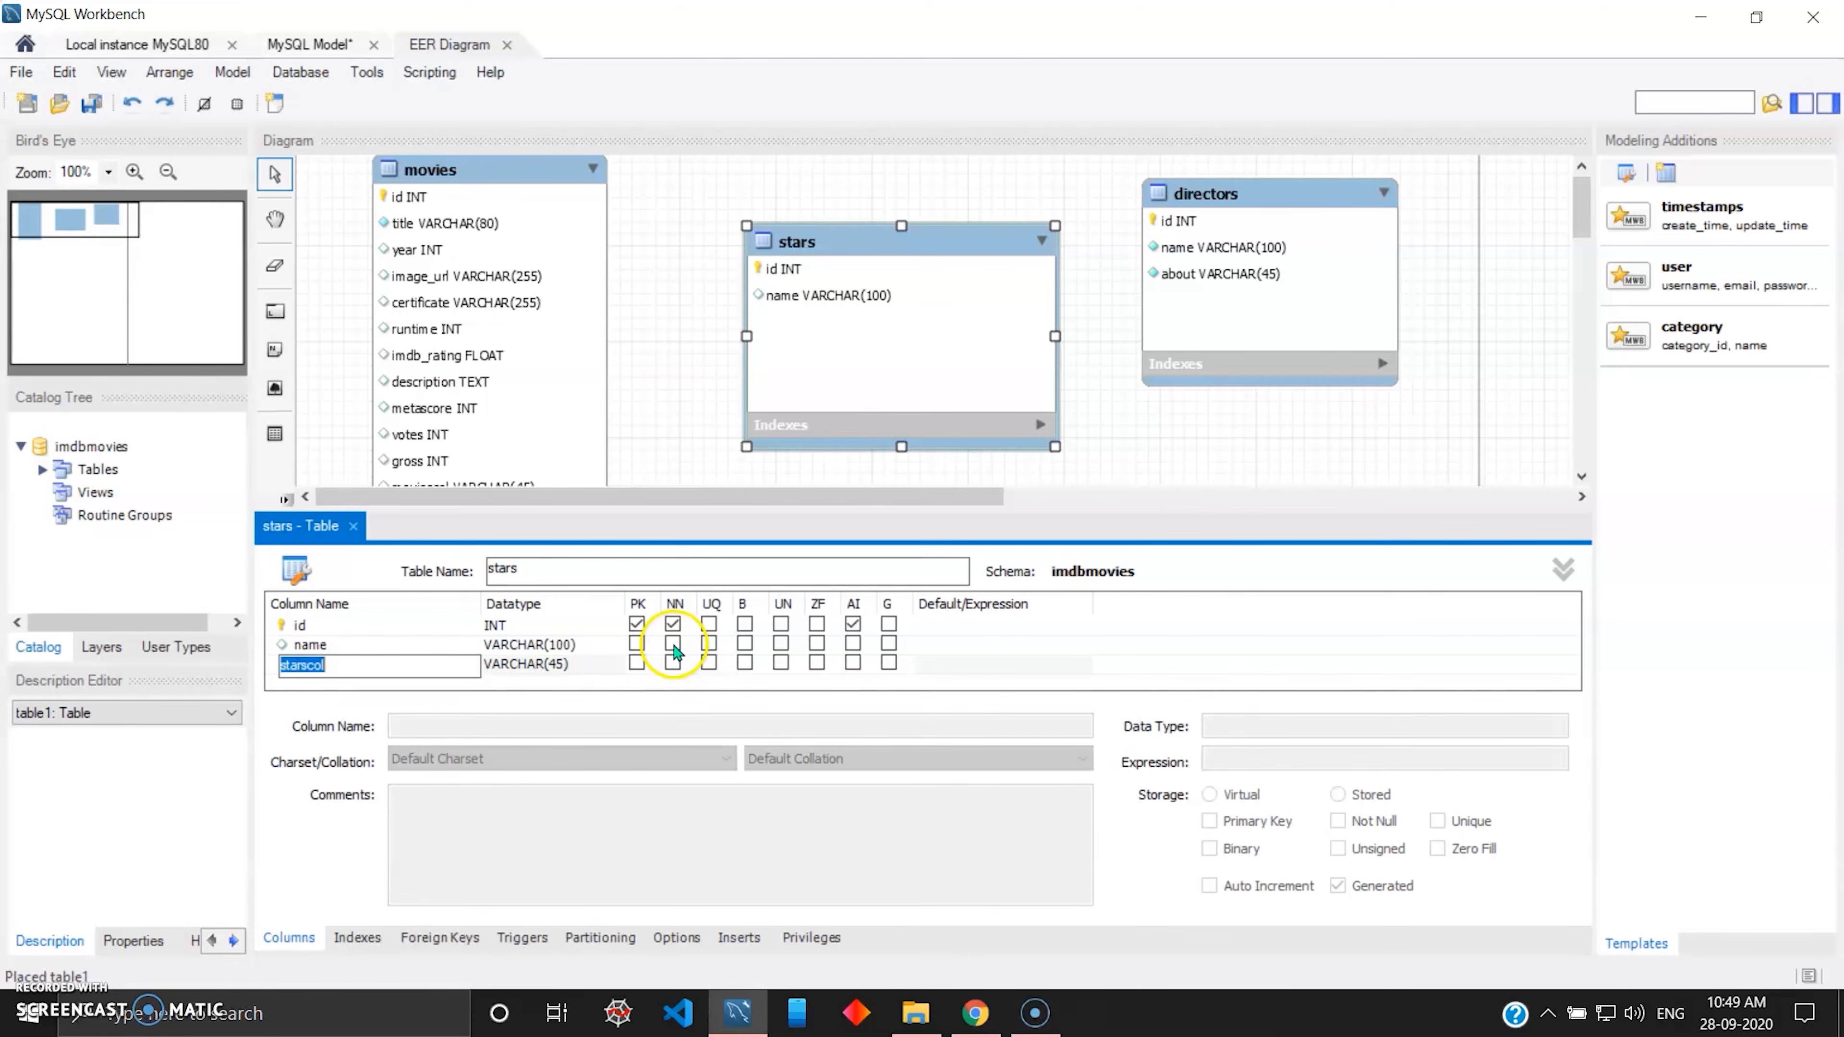
left_click(673, 644)
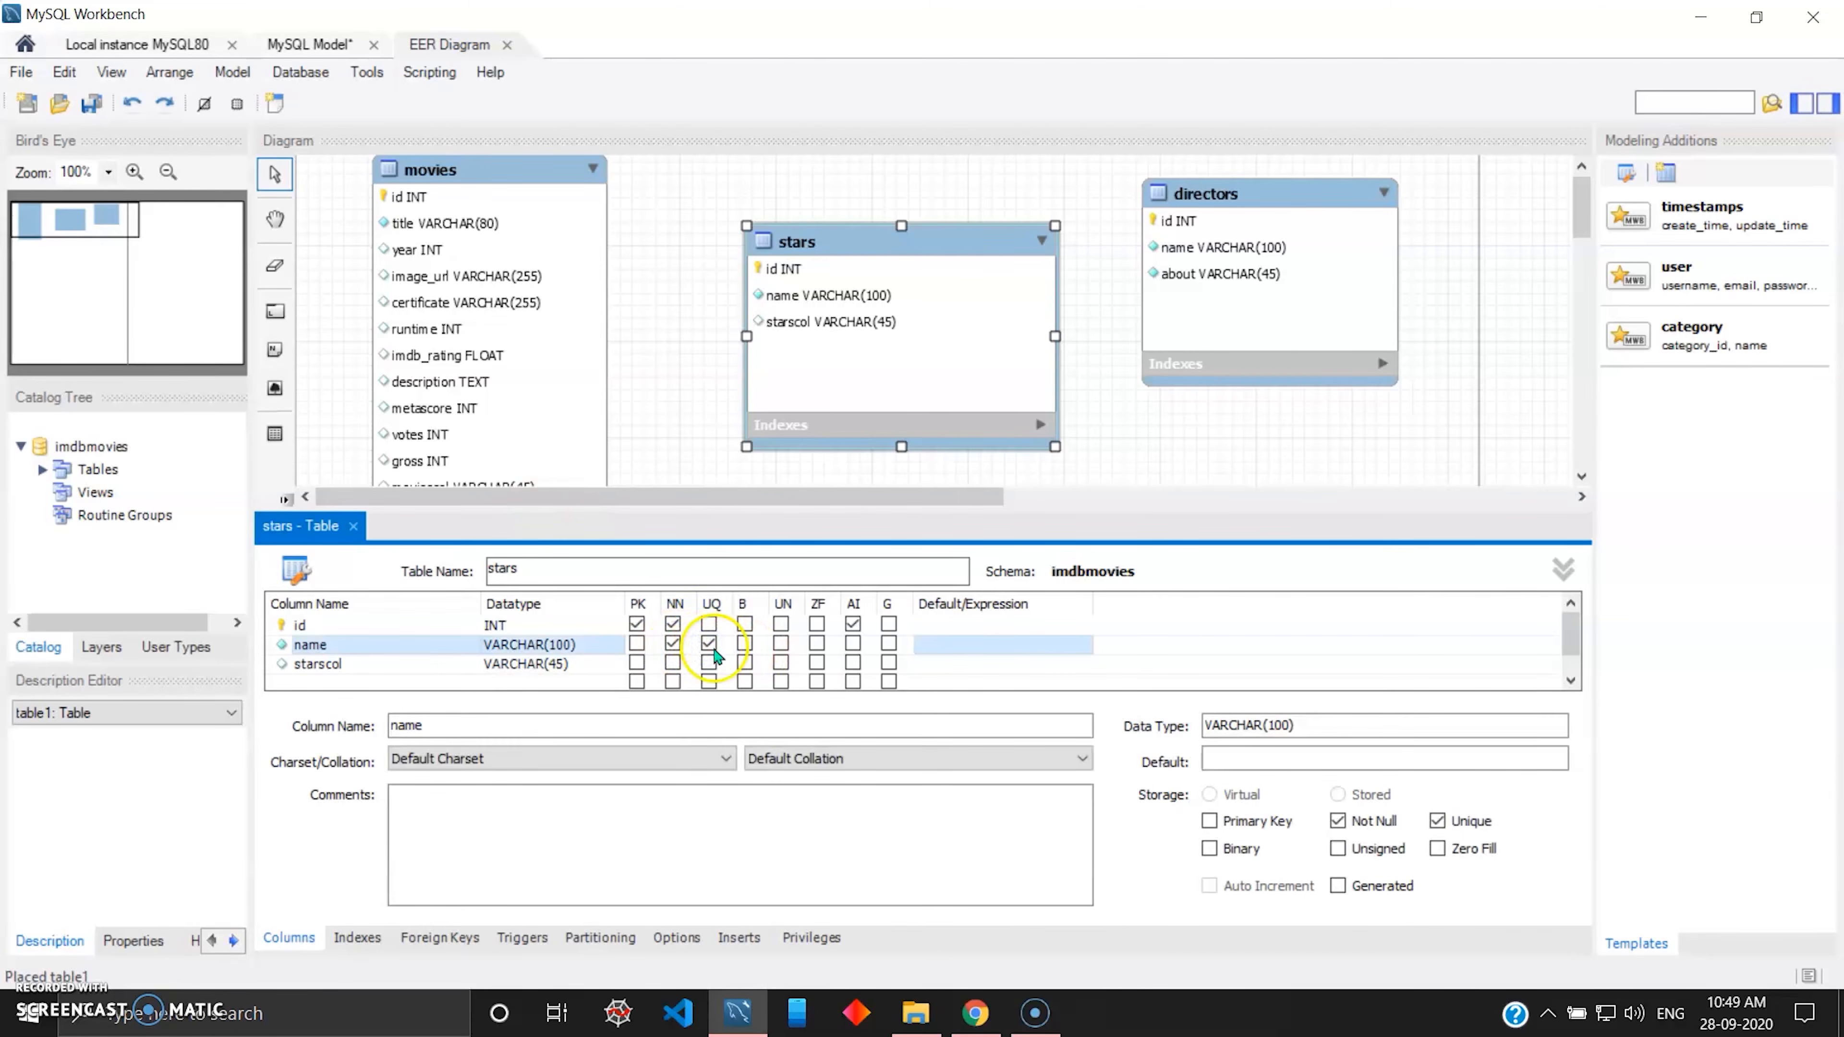
Rename the third column of the stars table as about and set its datatype to TEXT.
double_click(345, 665)
type("about")
key("Tab")
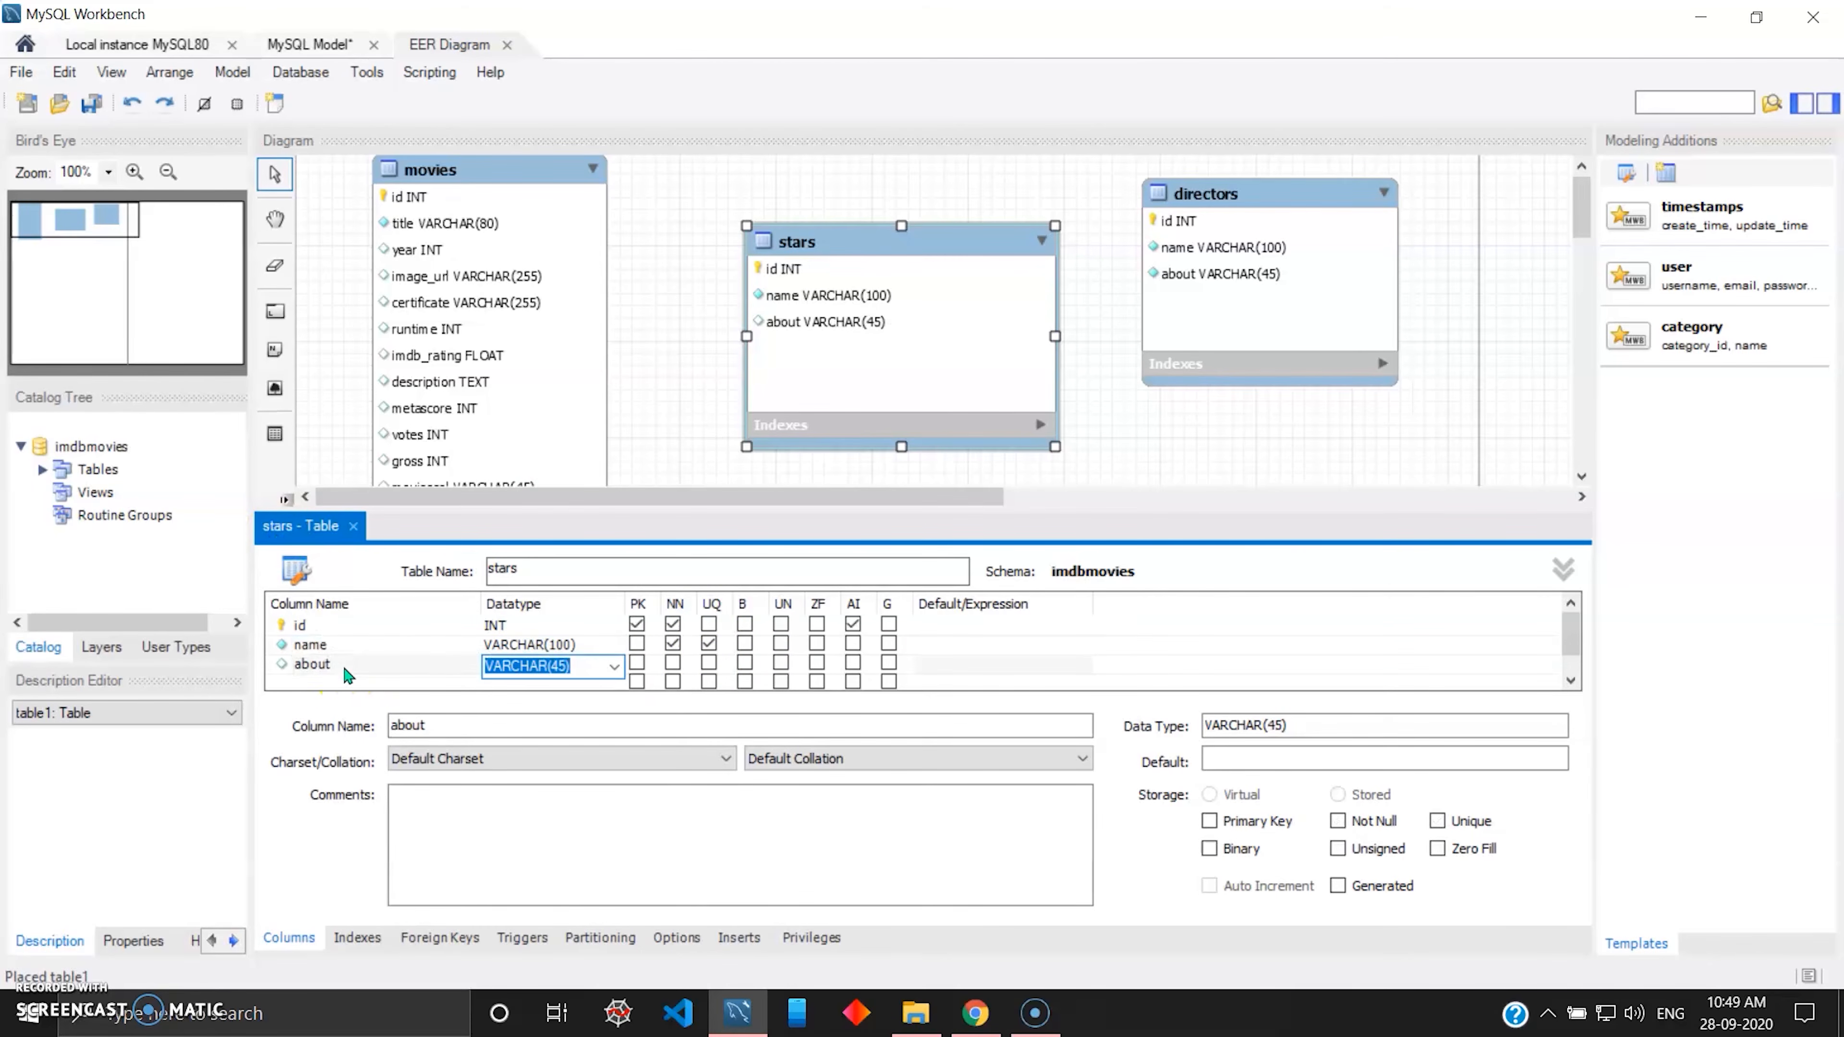
left_click(592, 669)
key("BackSpace")
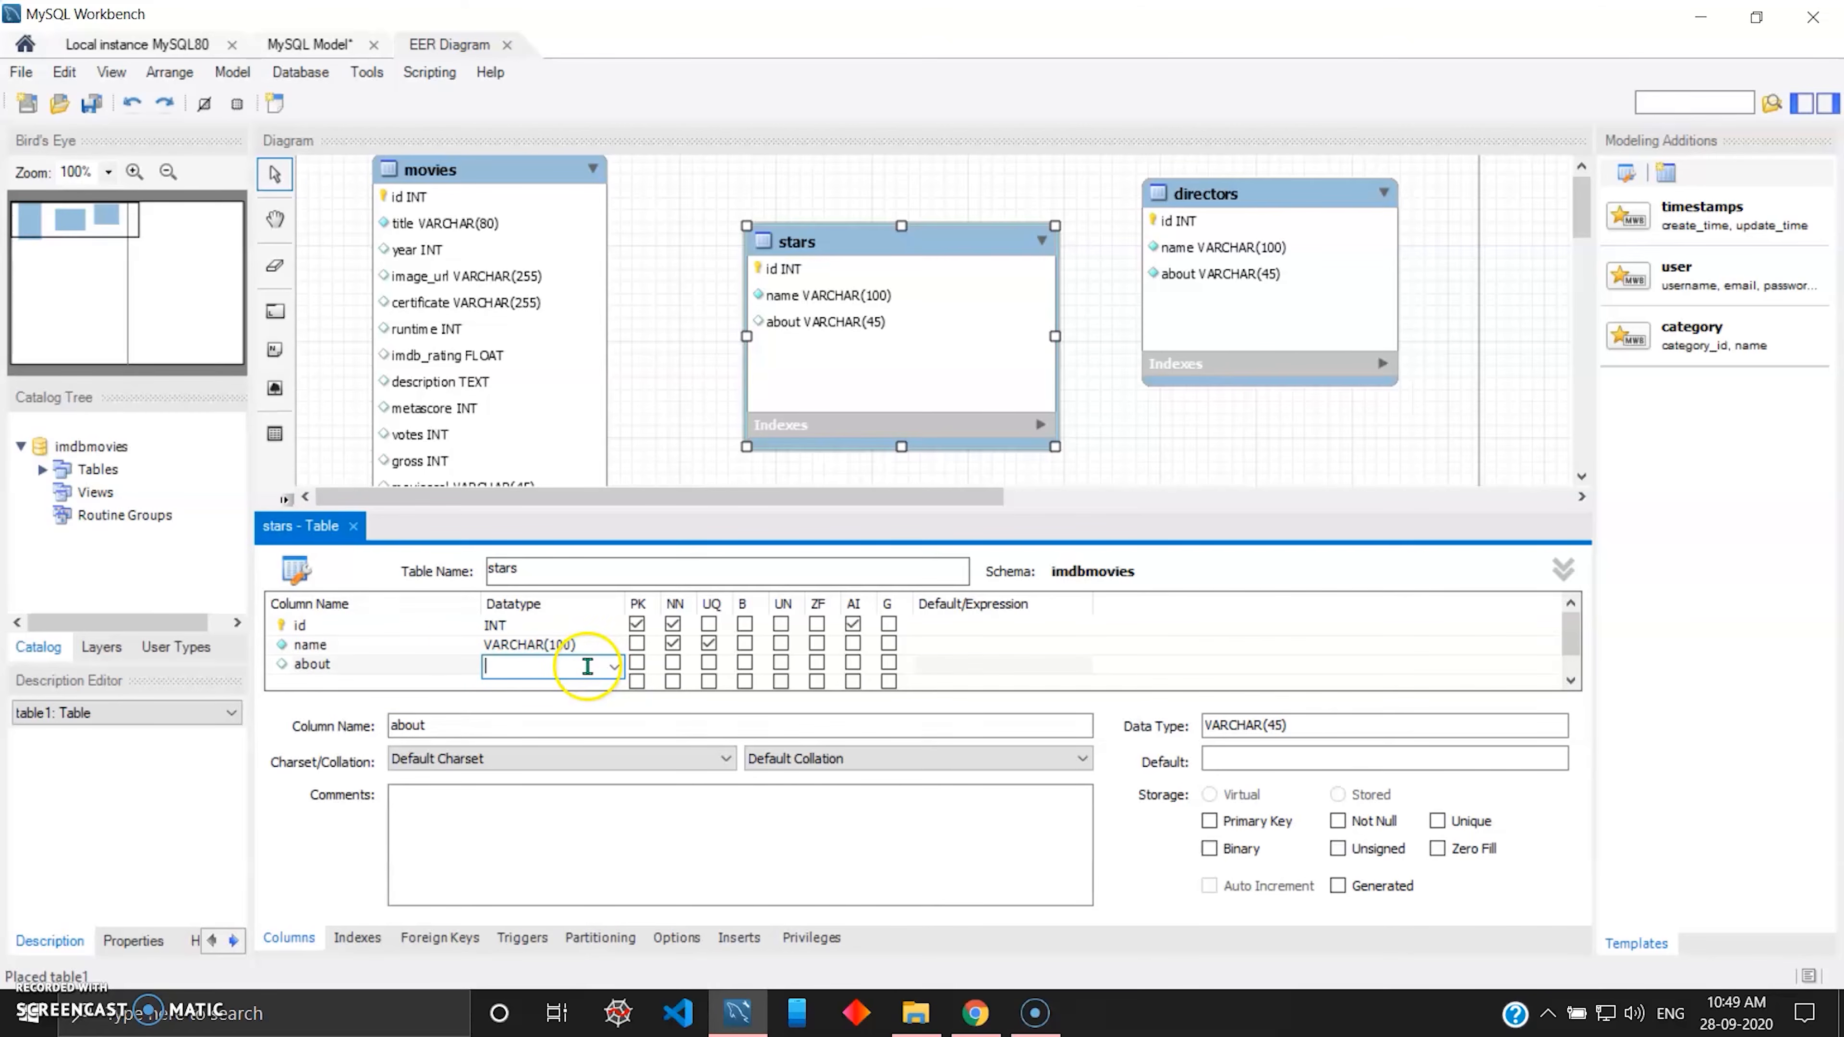
type("TEXT")
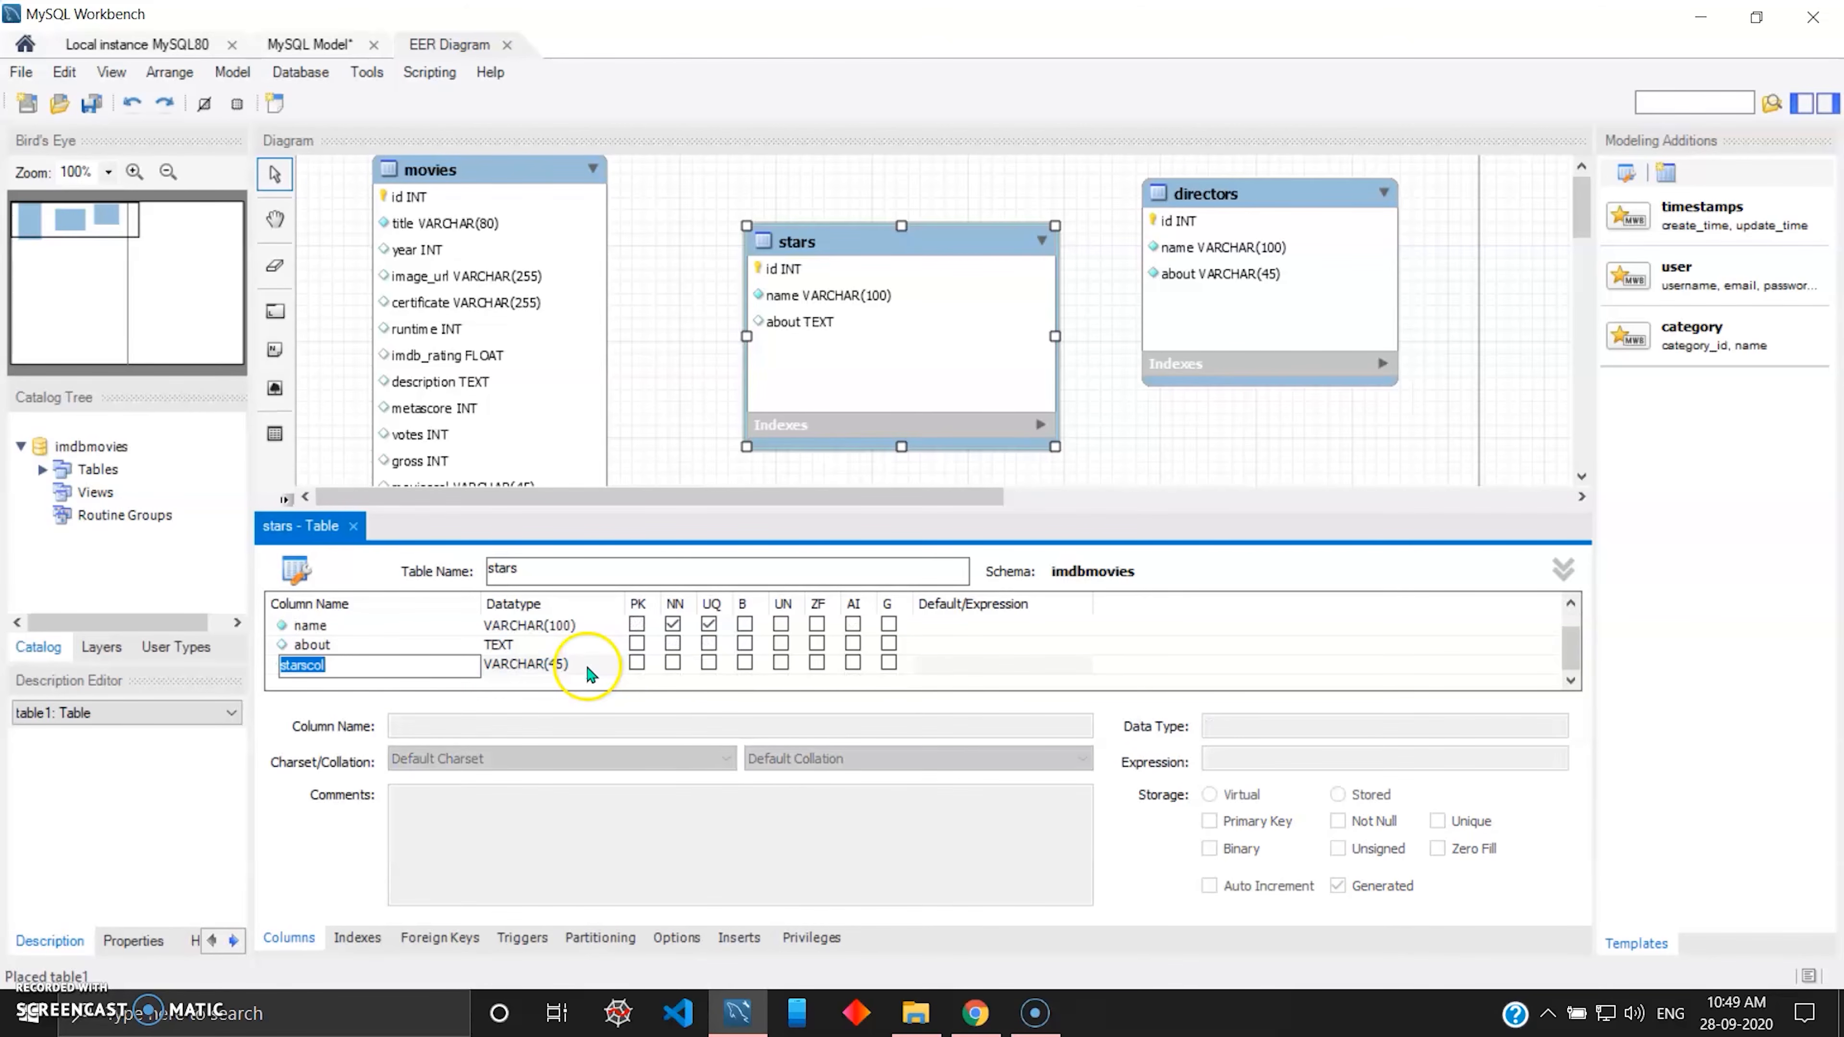
Delete the extra starscol column from the stars table and make the about column not null.
left_click(538, 663)
right_click(541, 664)
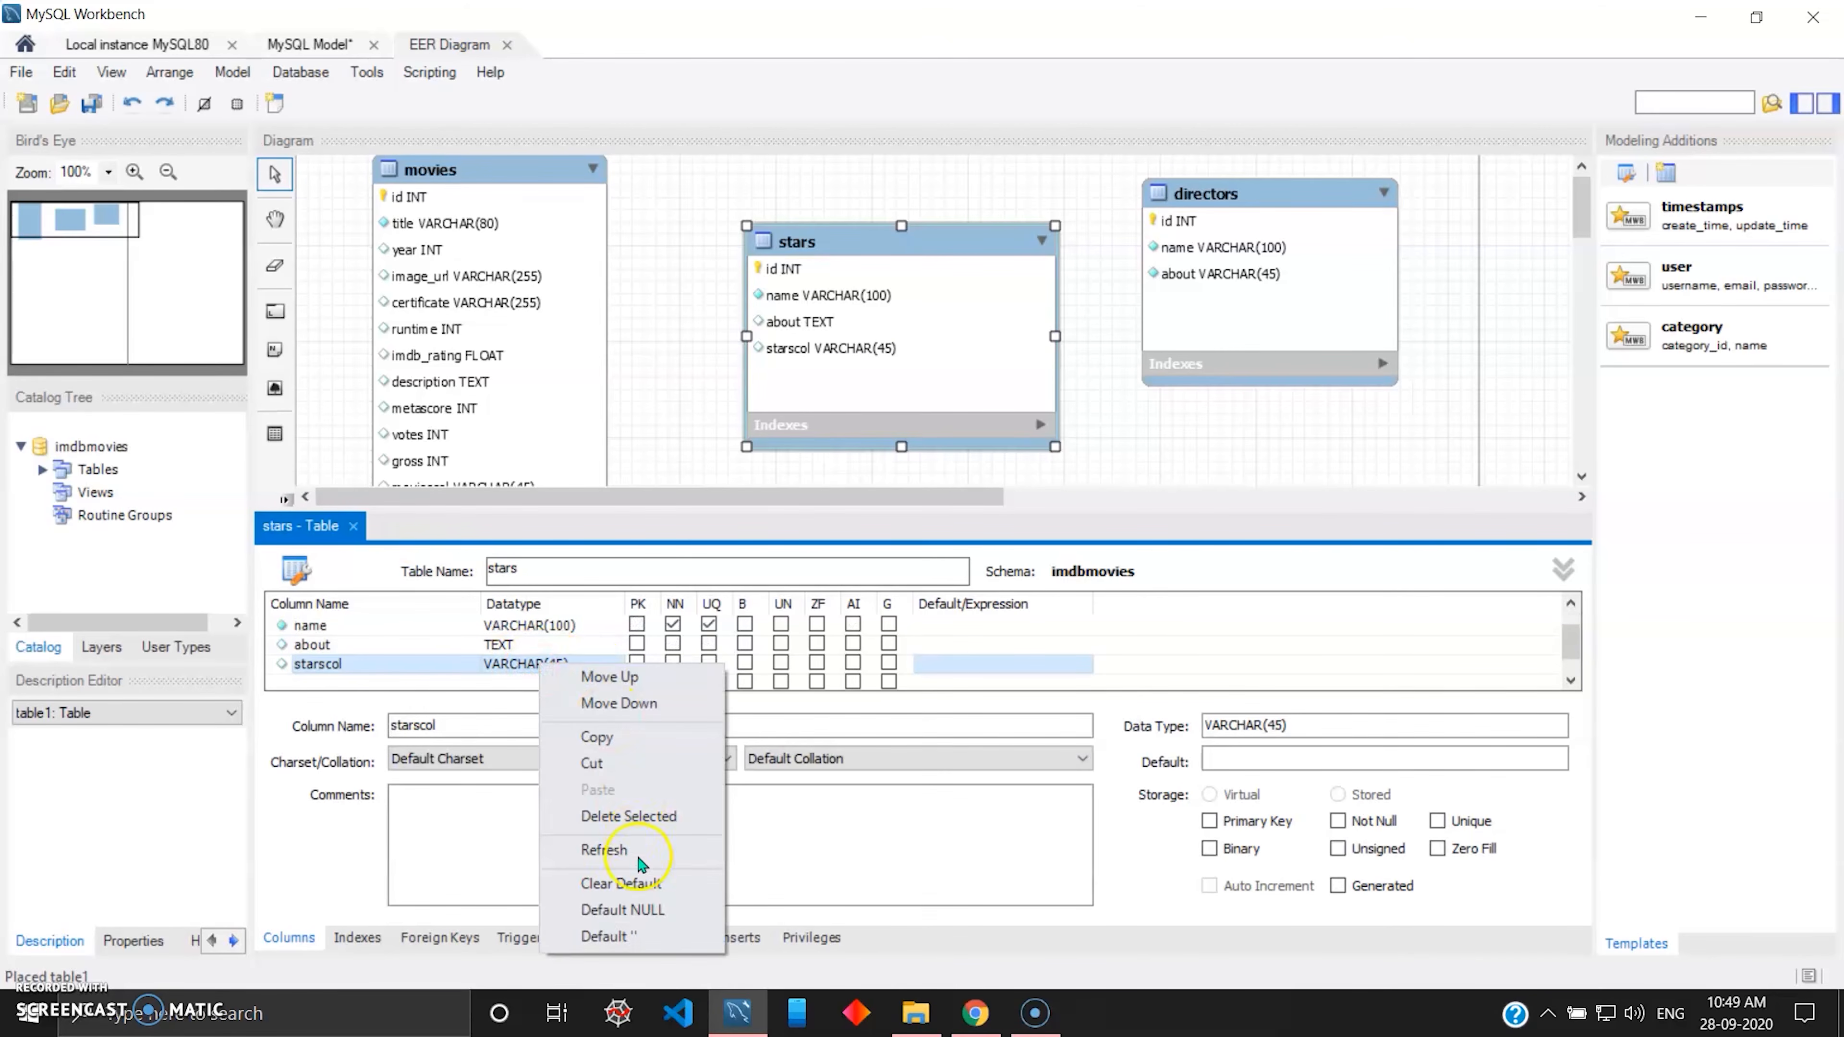
left_click(630, 817)
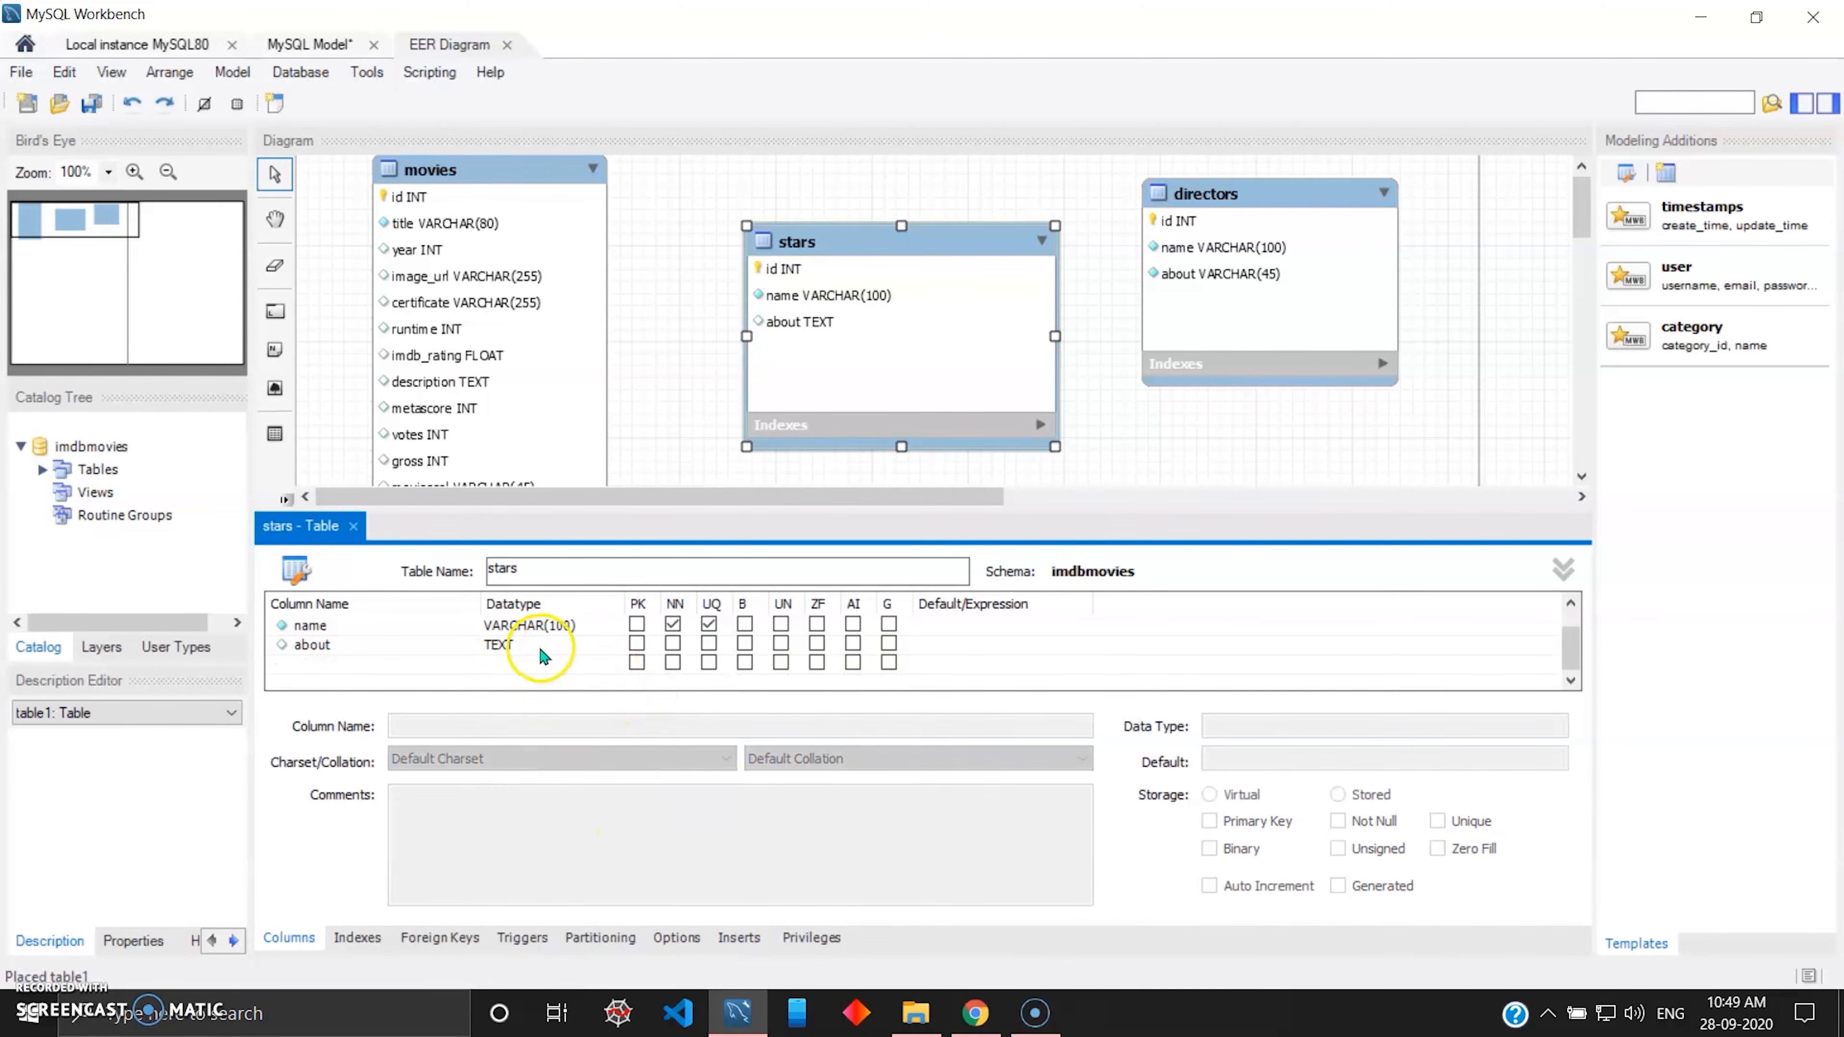
scroll(541, 656, "up", 1)
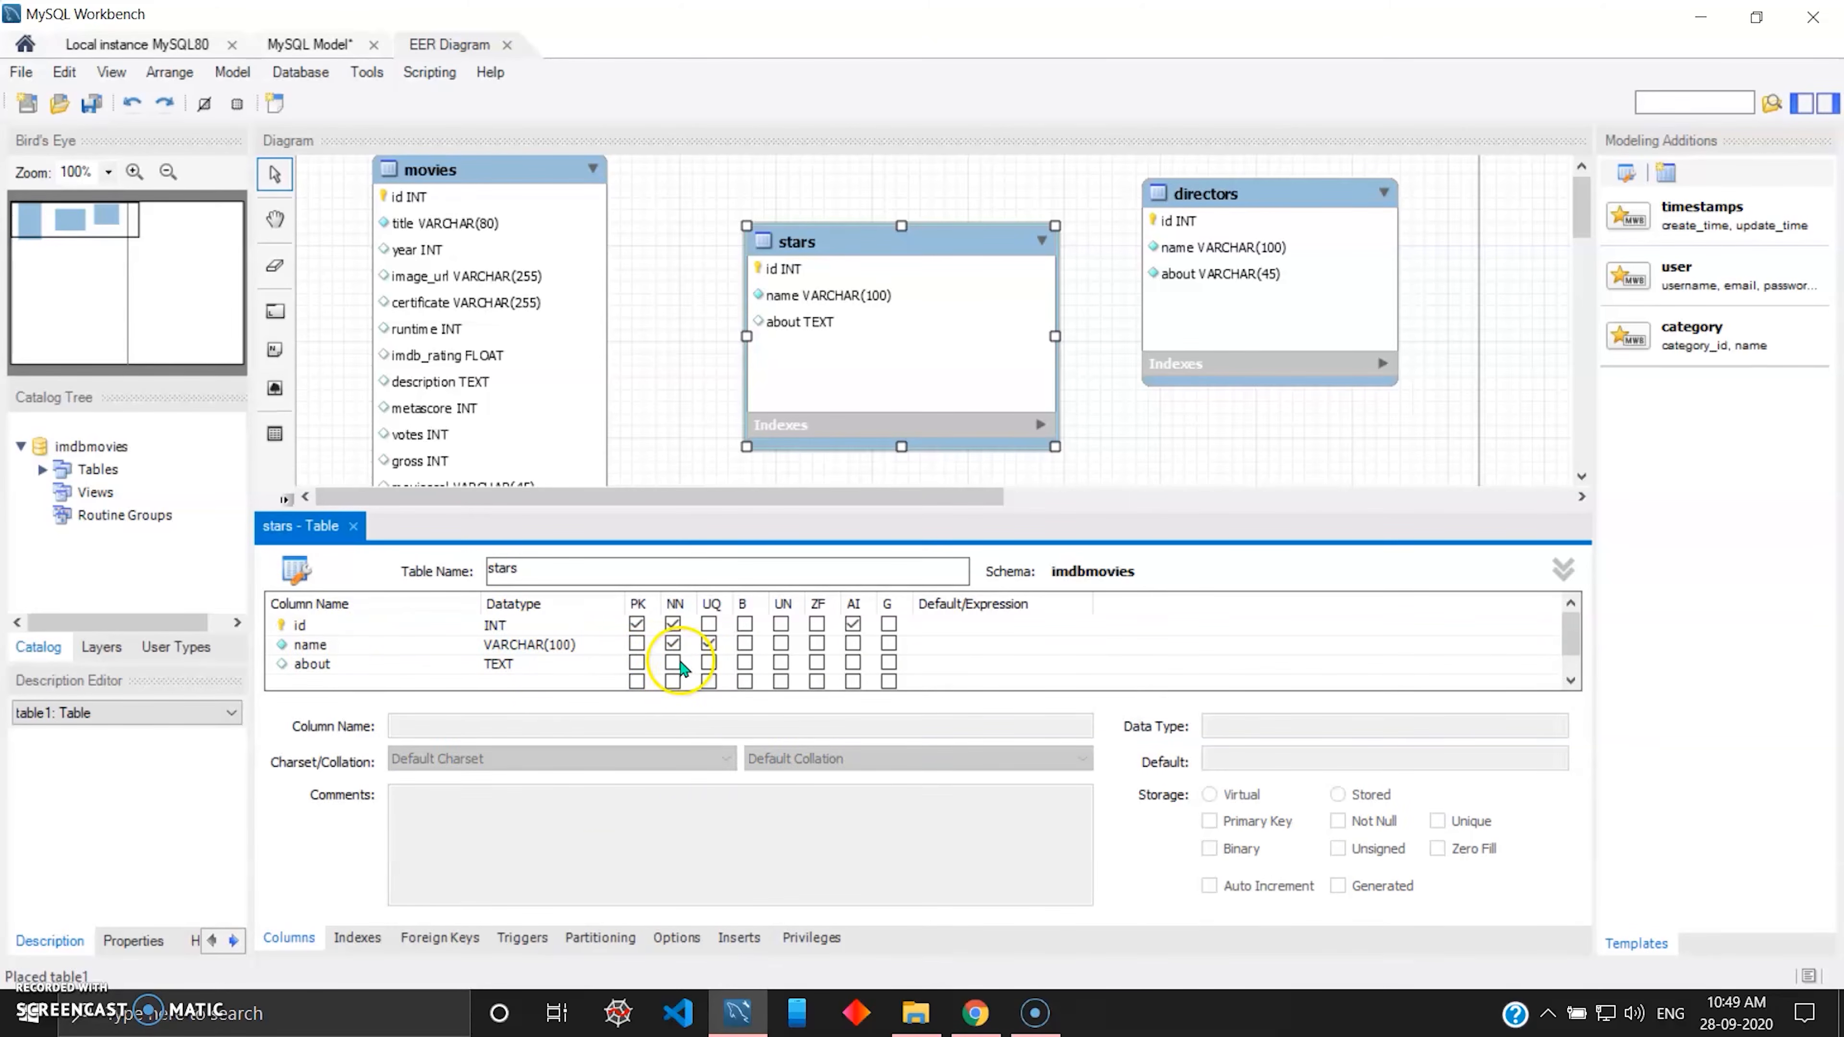
left_click(673, 662)
Narrow the stars table in the diagram by pulling in its right edge.
left_click(1201, 459)
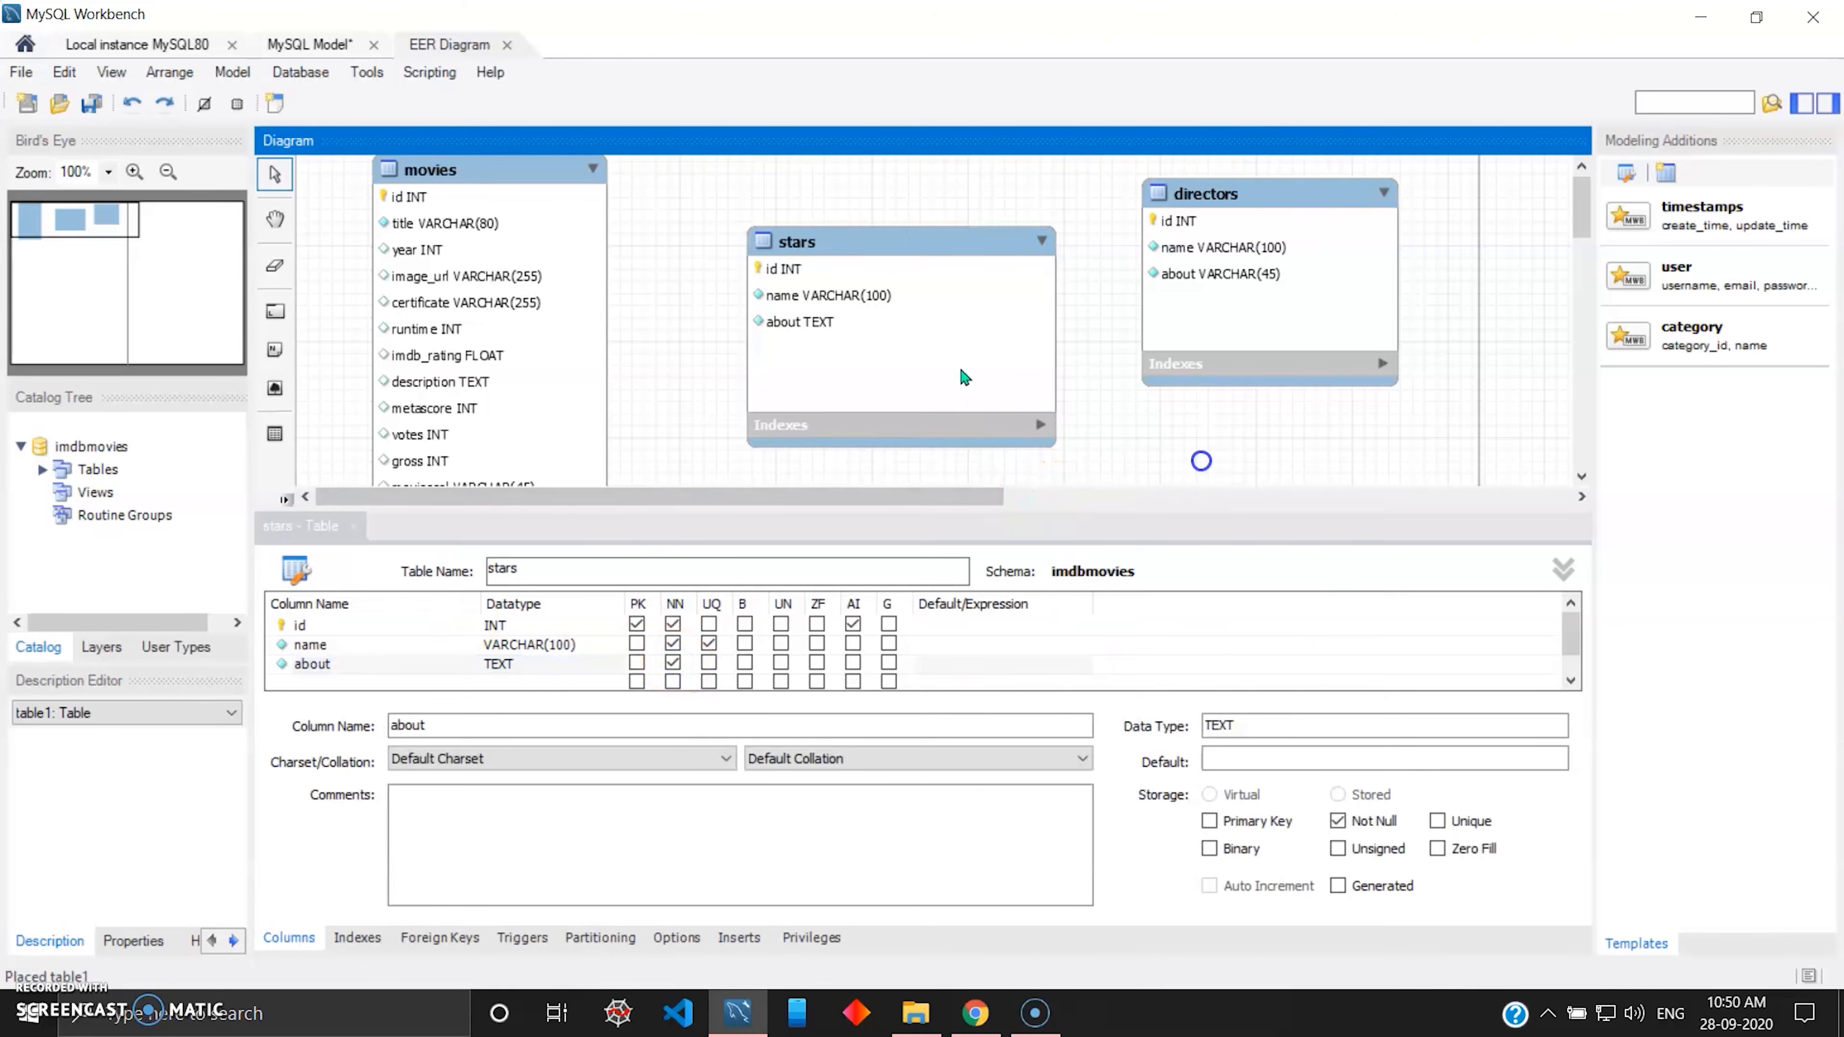
left_click(1015, 310)
left_click_drag(1054, 336, 948, 328)
Set the directors table's about column to TEXT and try to delete the extra directorscol row.
left_click(1149, 298)
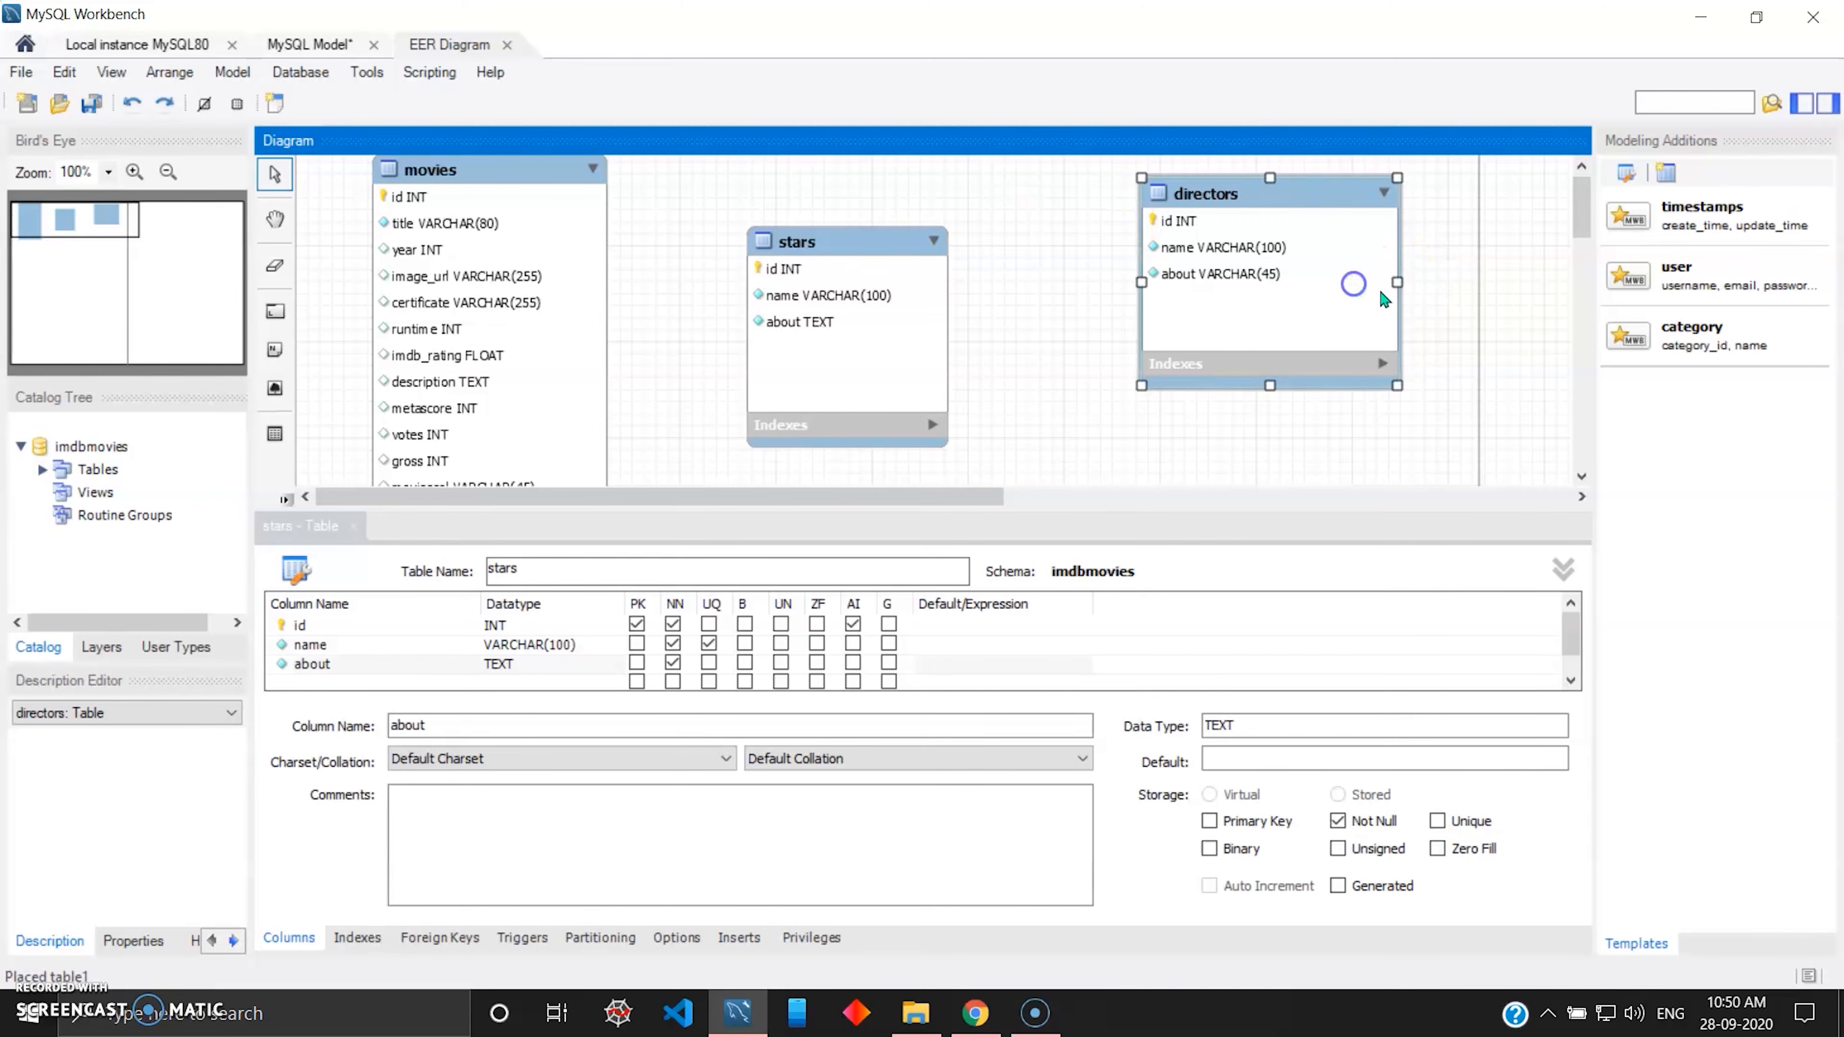
double_click(1202, 193)
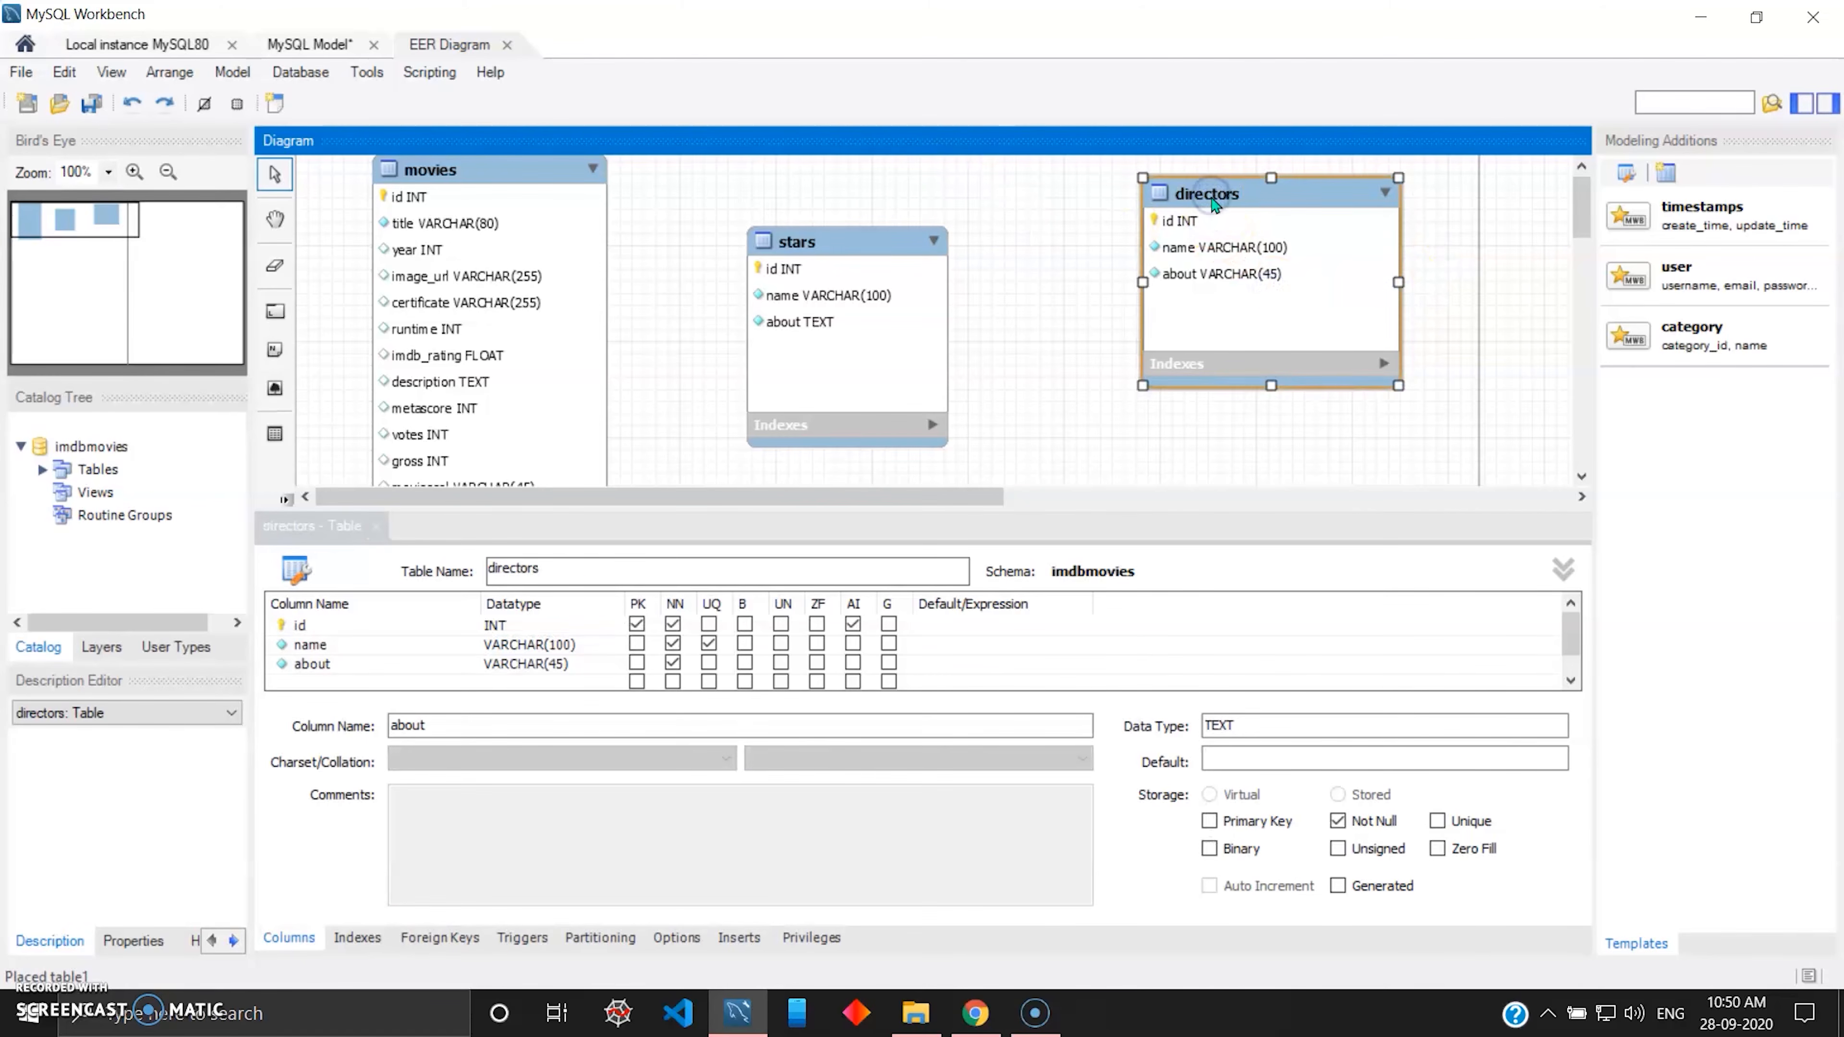
double_click(537, 664)
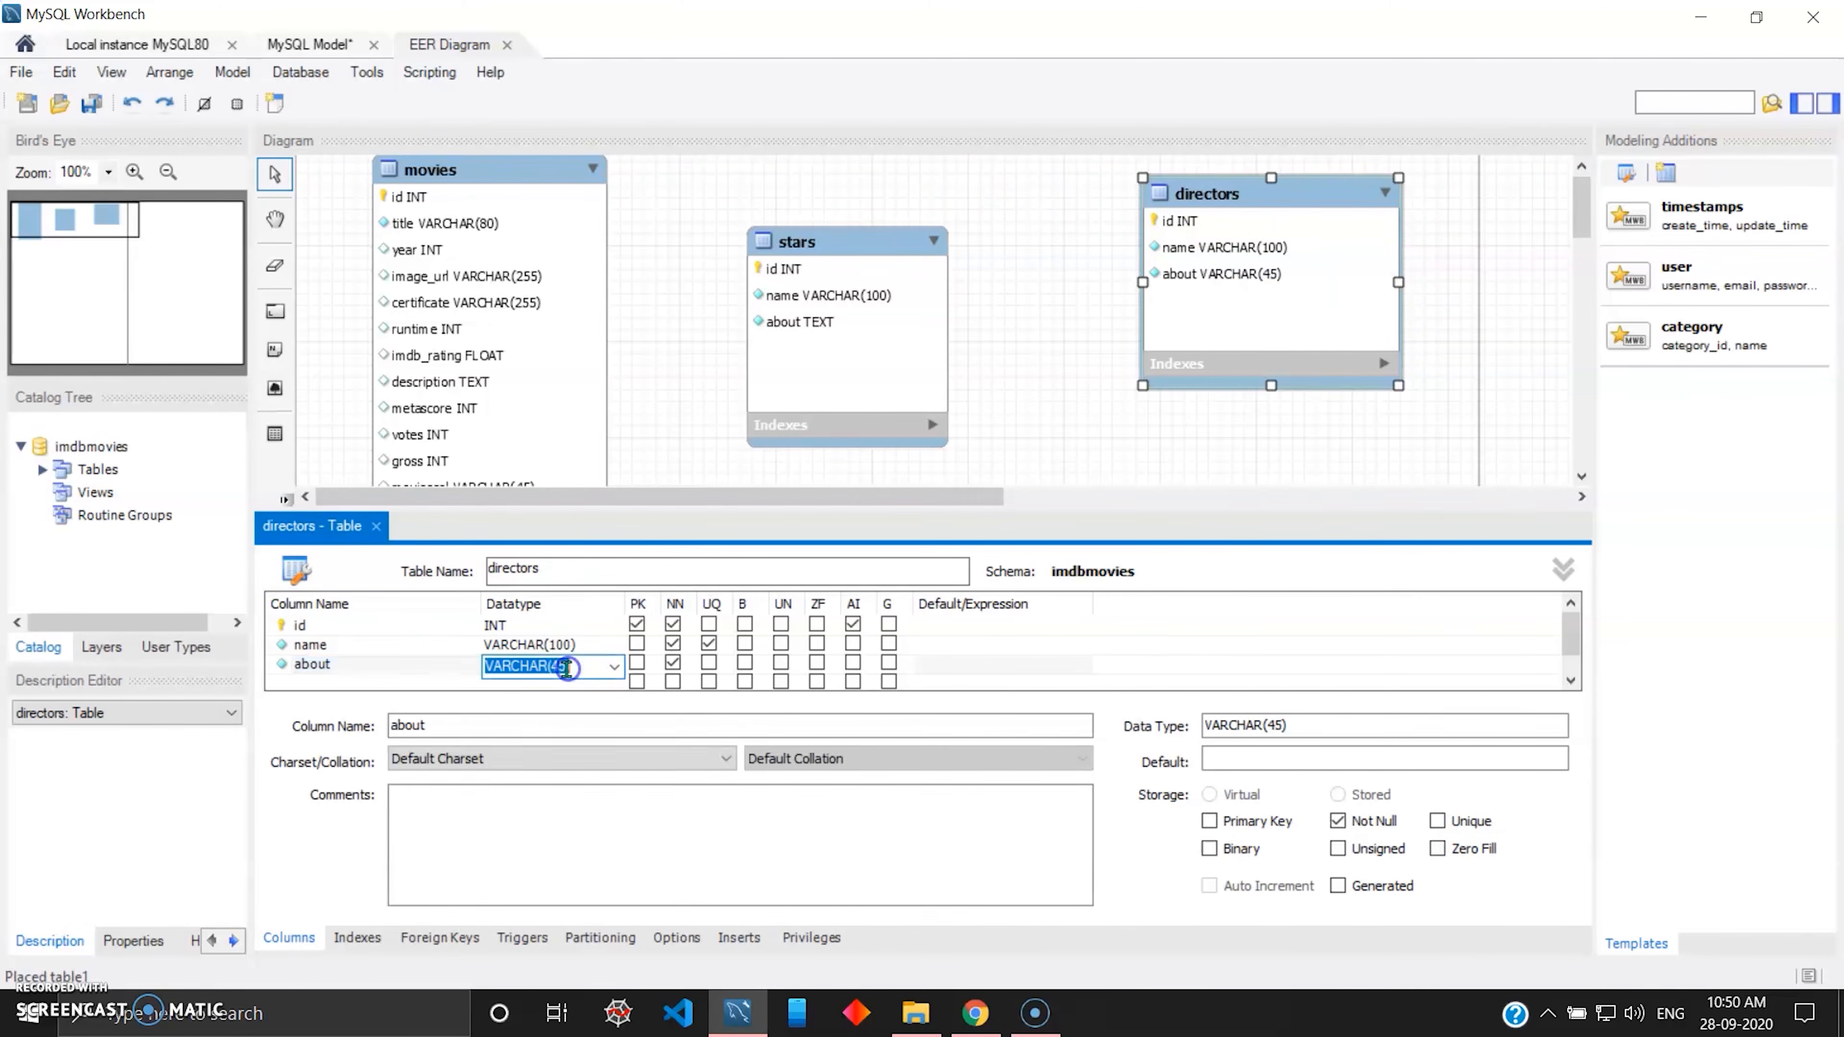
type("TEXT")
key("Return")
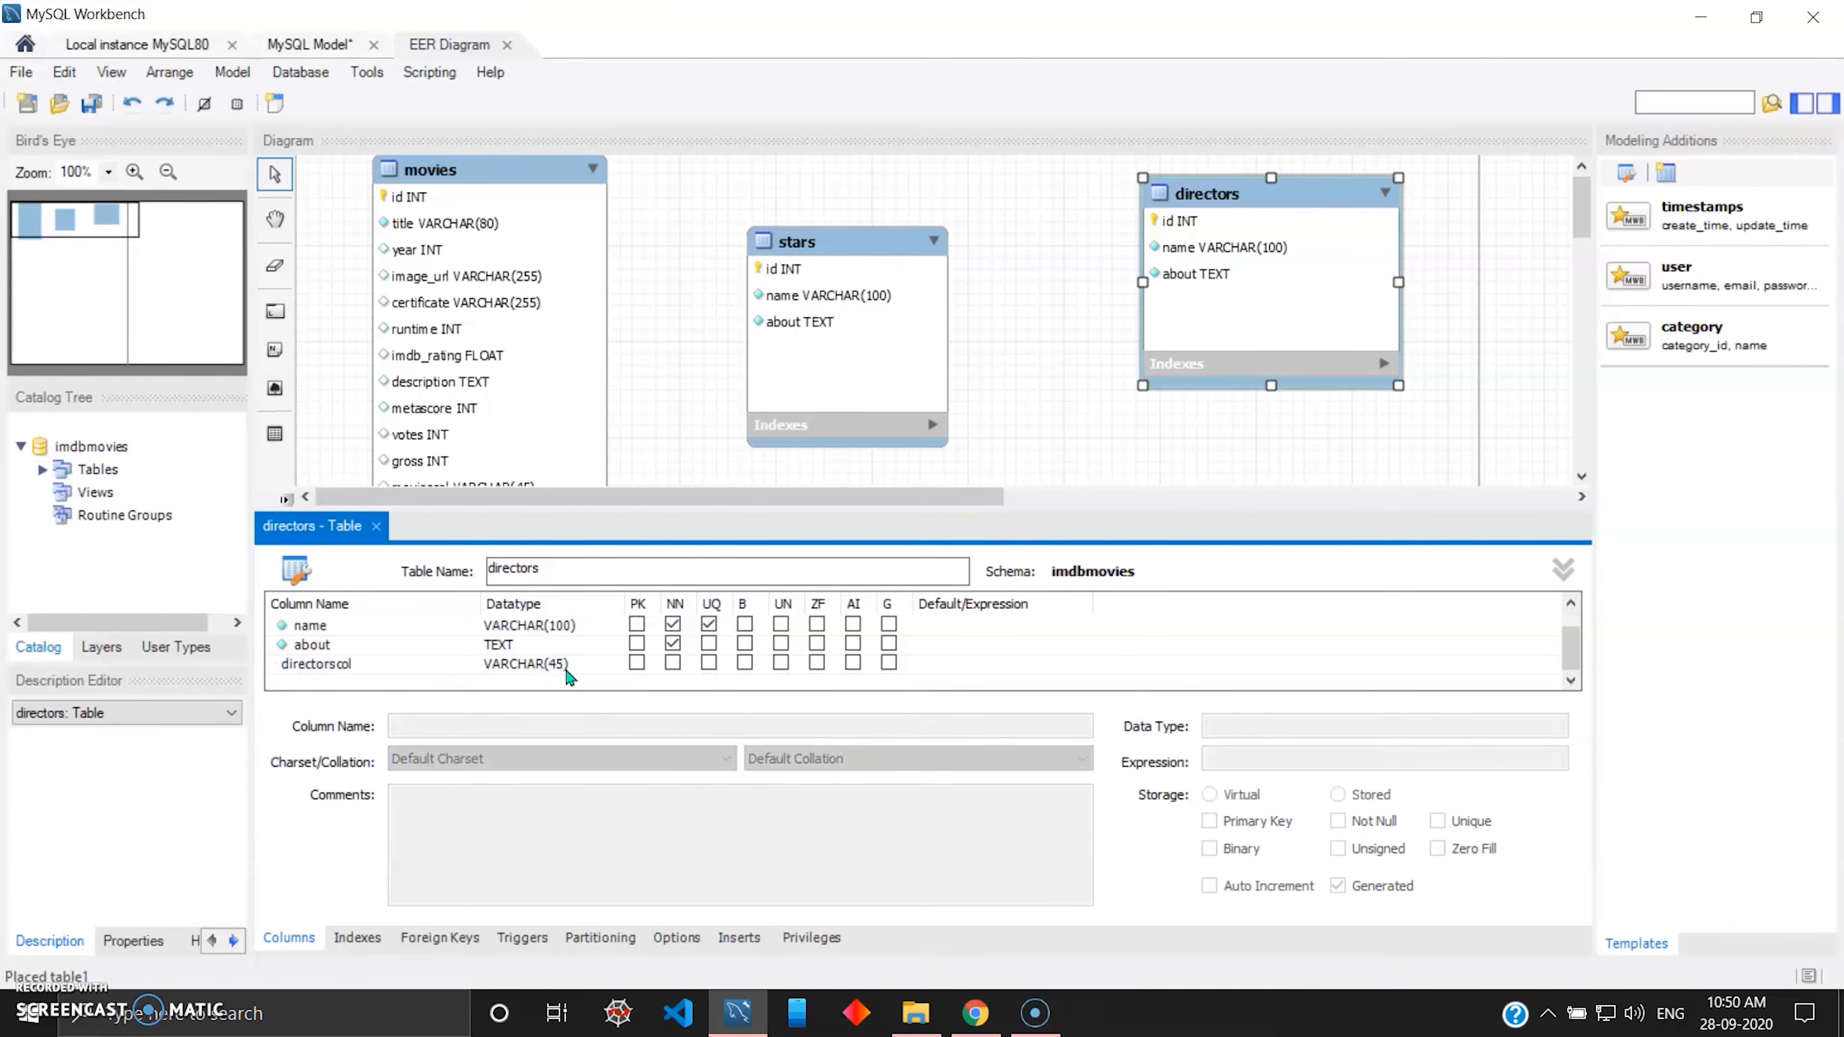
right_click(421, 664)
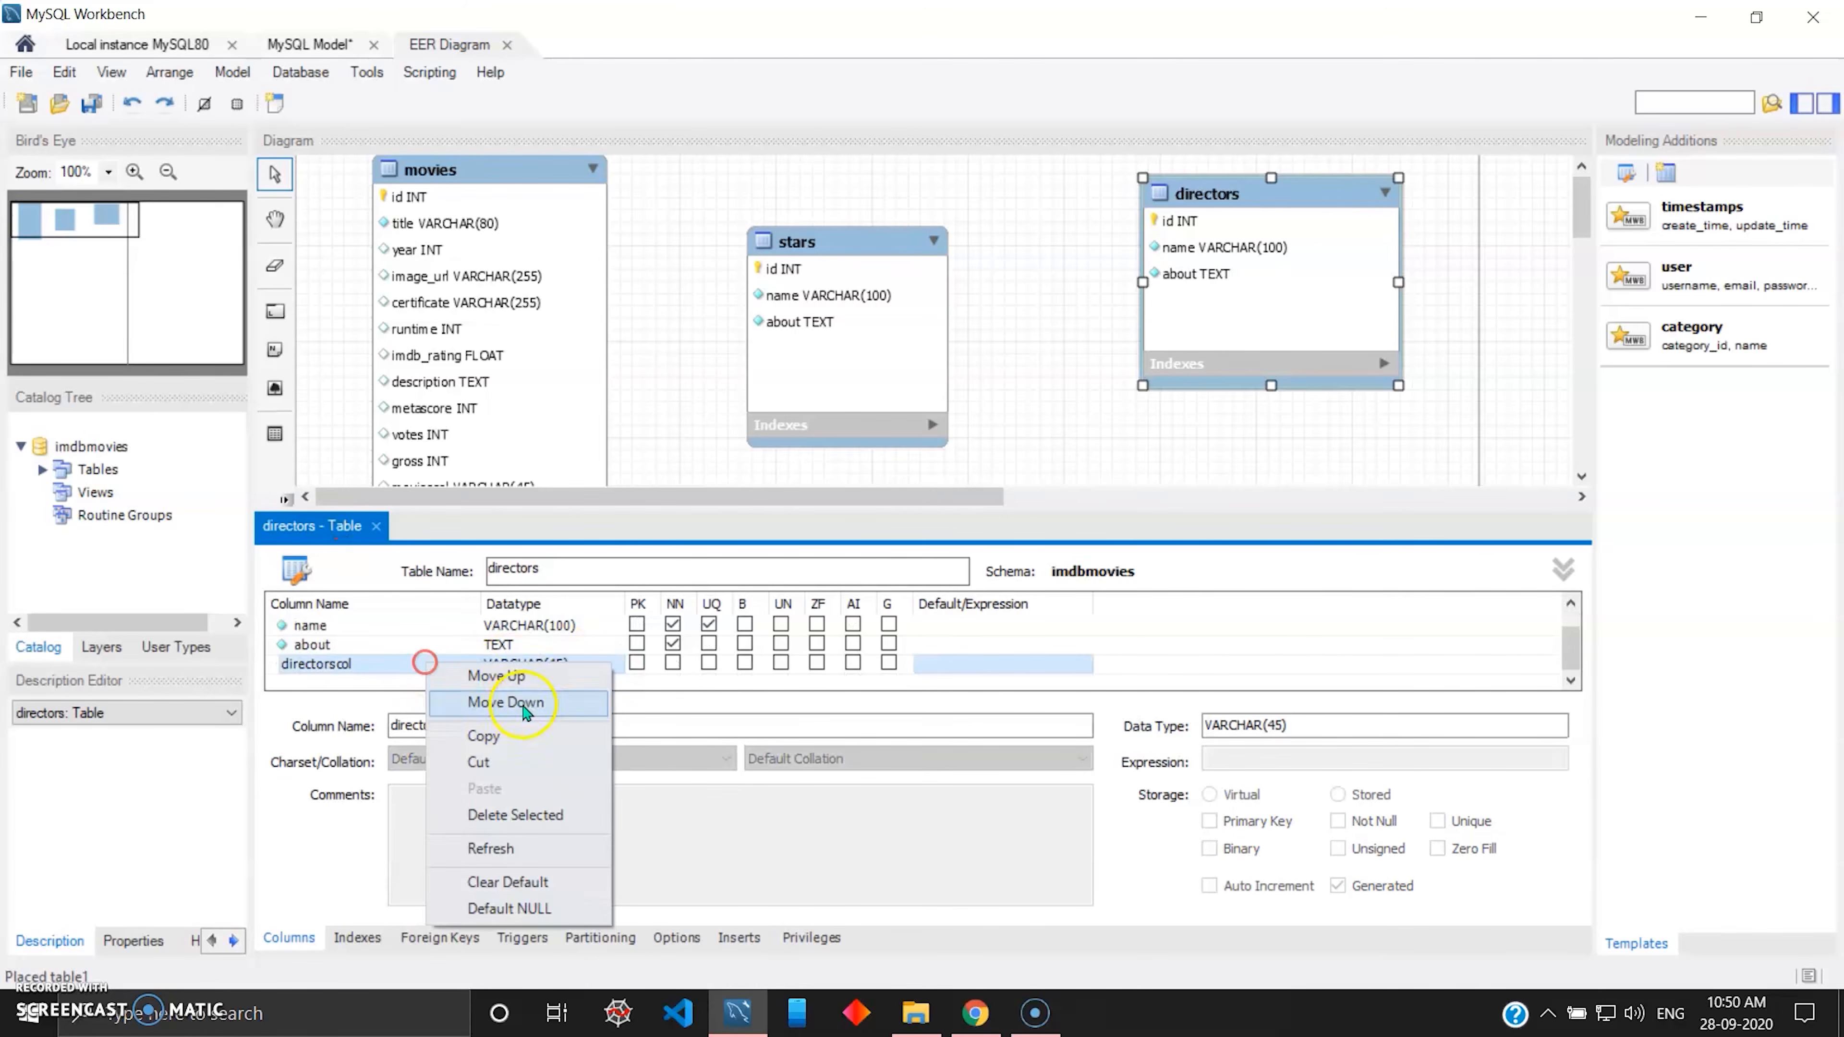
left_click(515, 820)
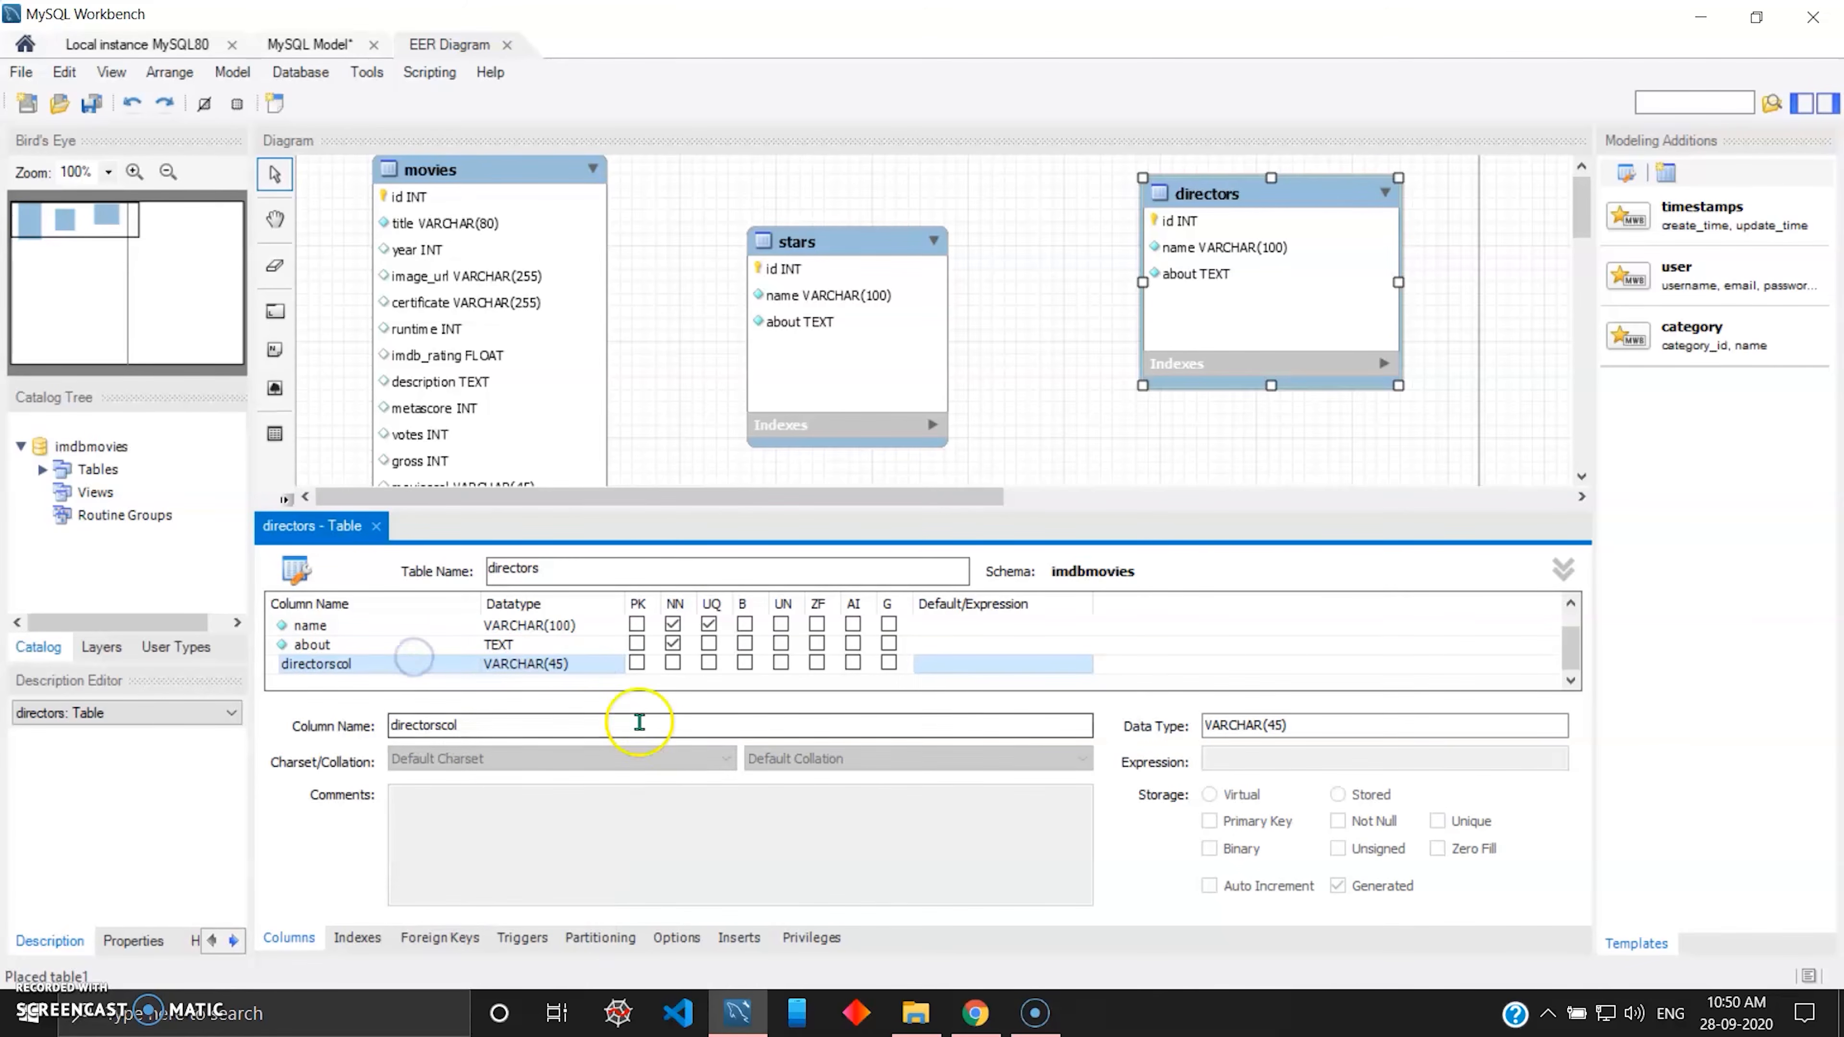
Try again to delete the directorscol row from the directors table.
right_click(543, 670)
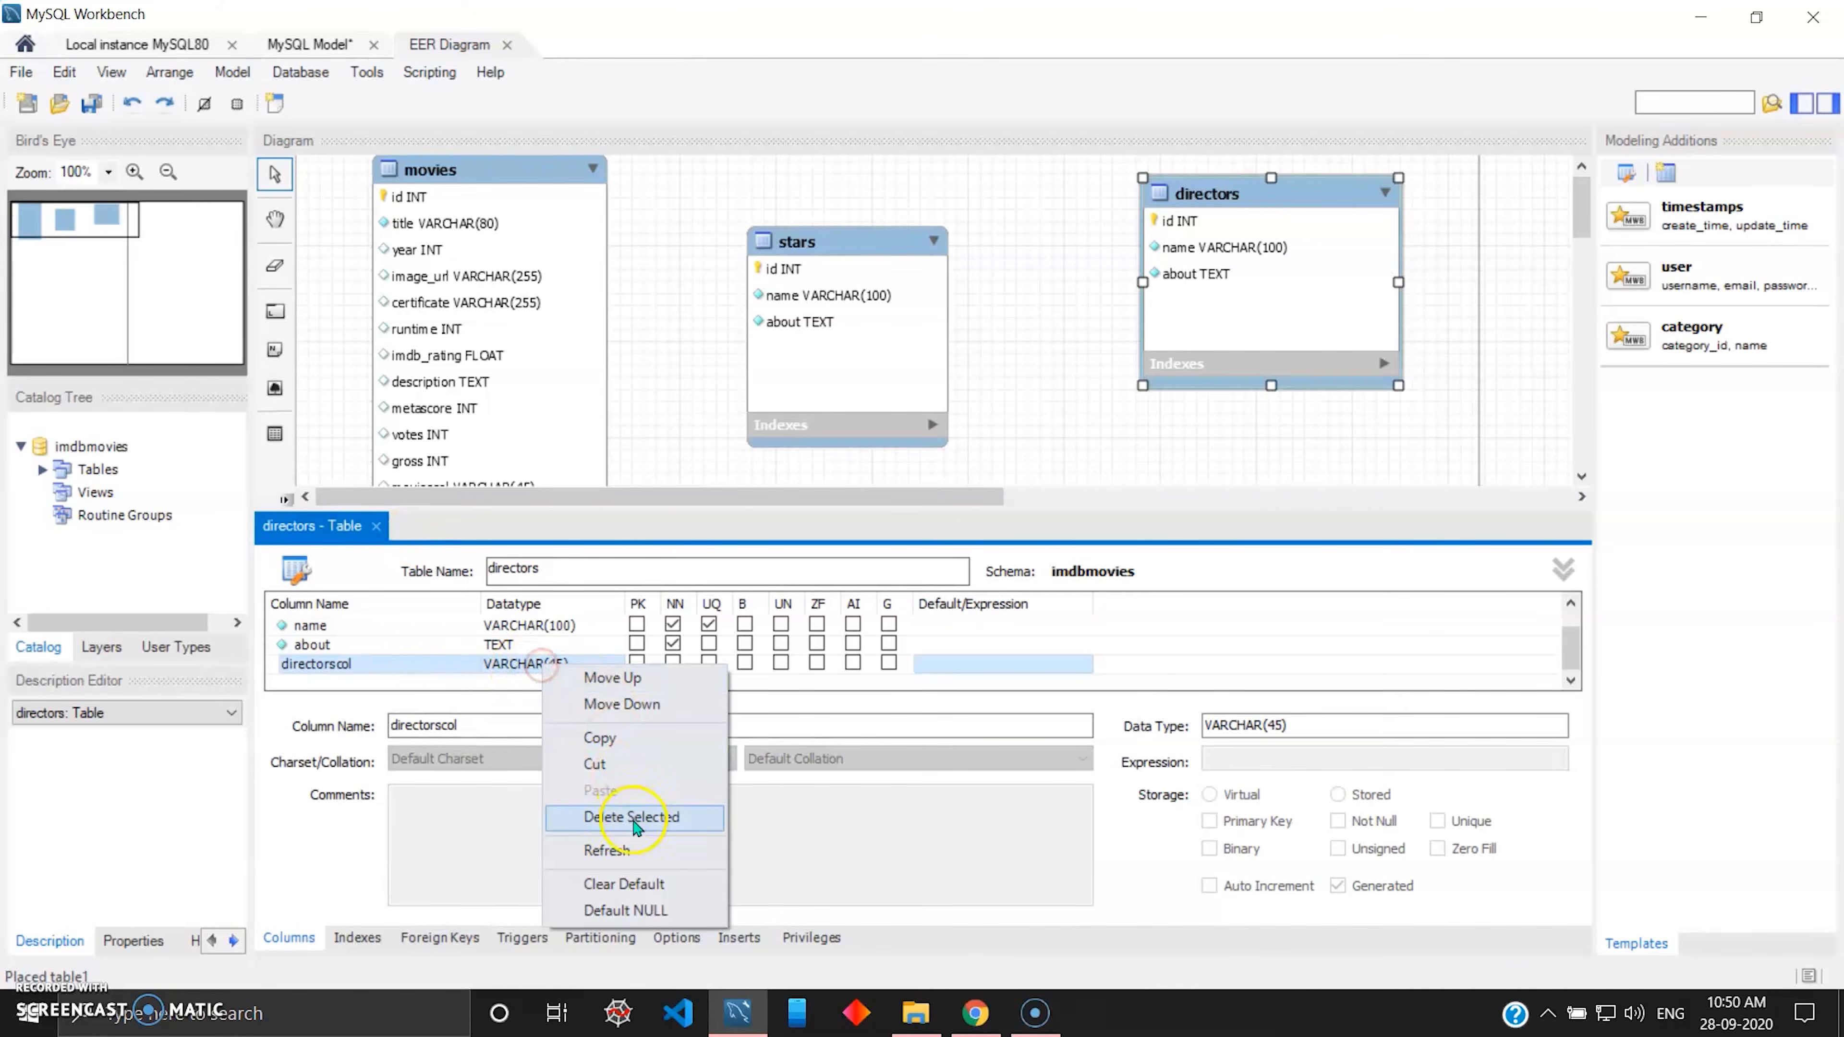
left_click(624, 816)
left_click(1131, 445)
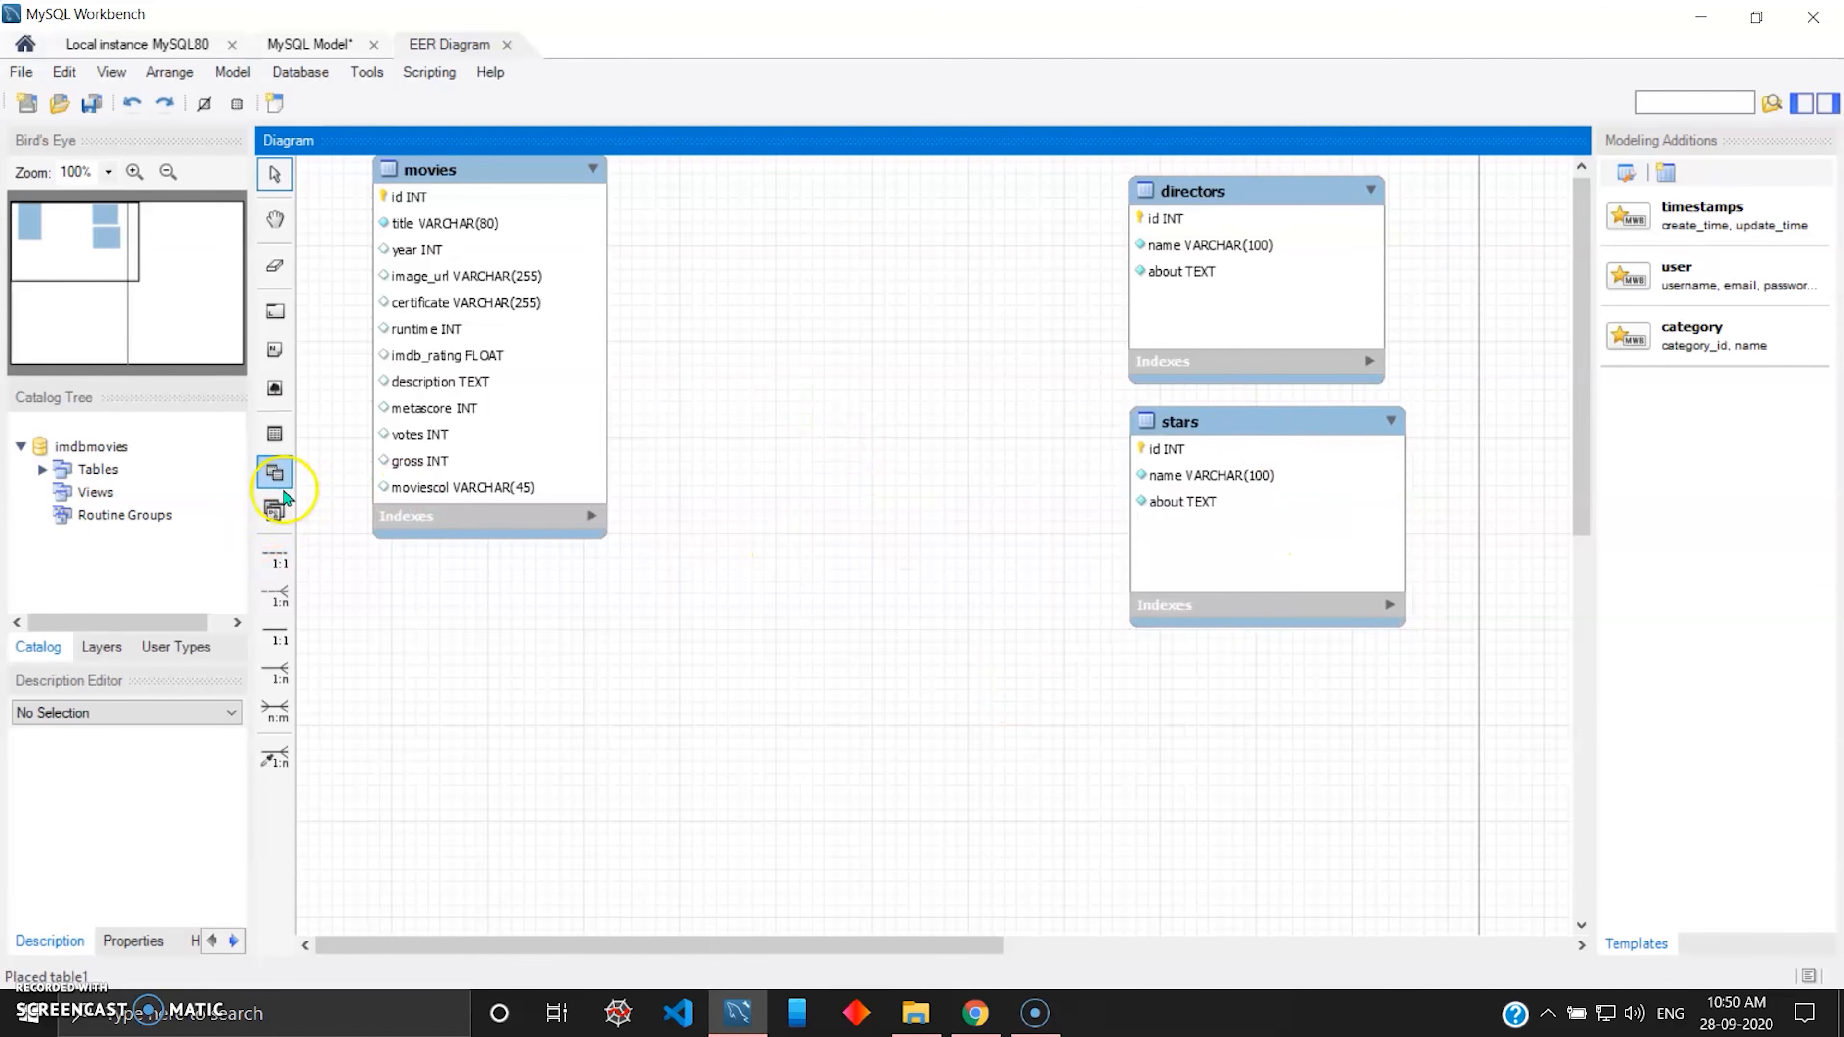
Place a new table in the diagram beside the movies table, open it for editing and enlarge its box.
left_click(274, 435)
left_click(794, 428)
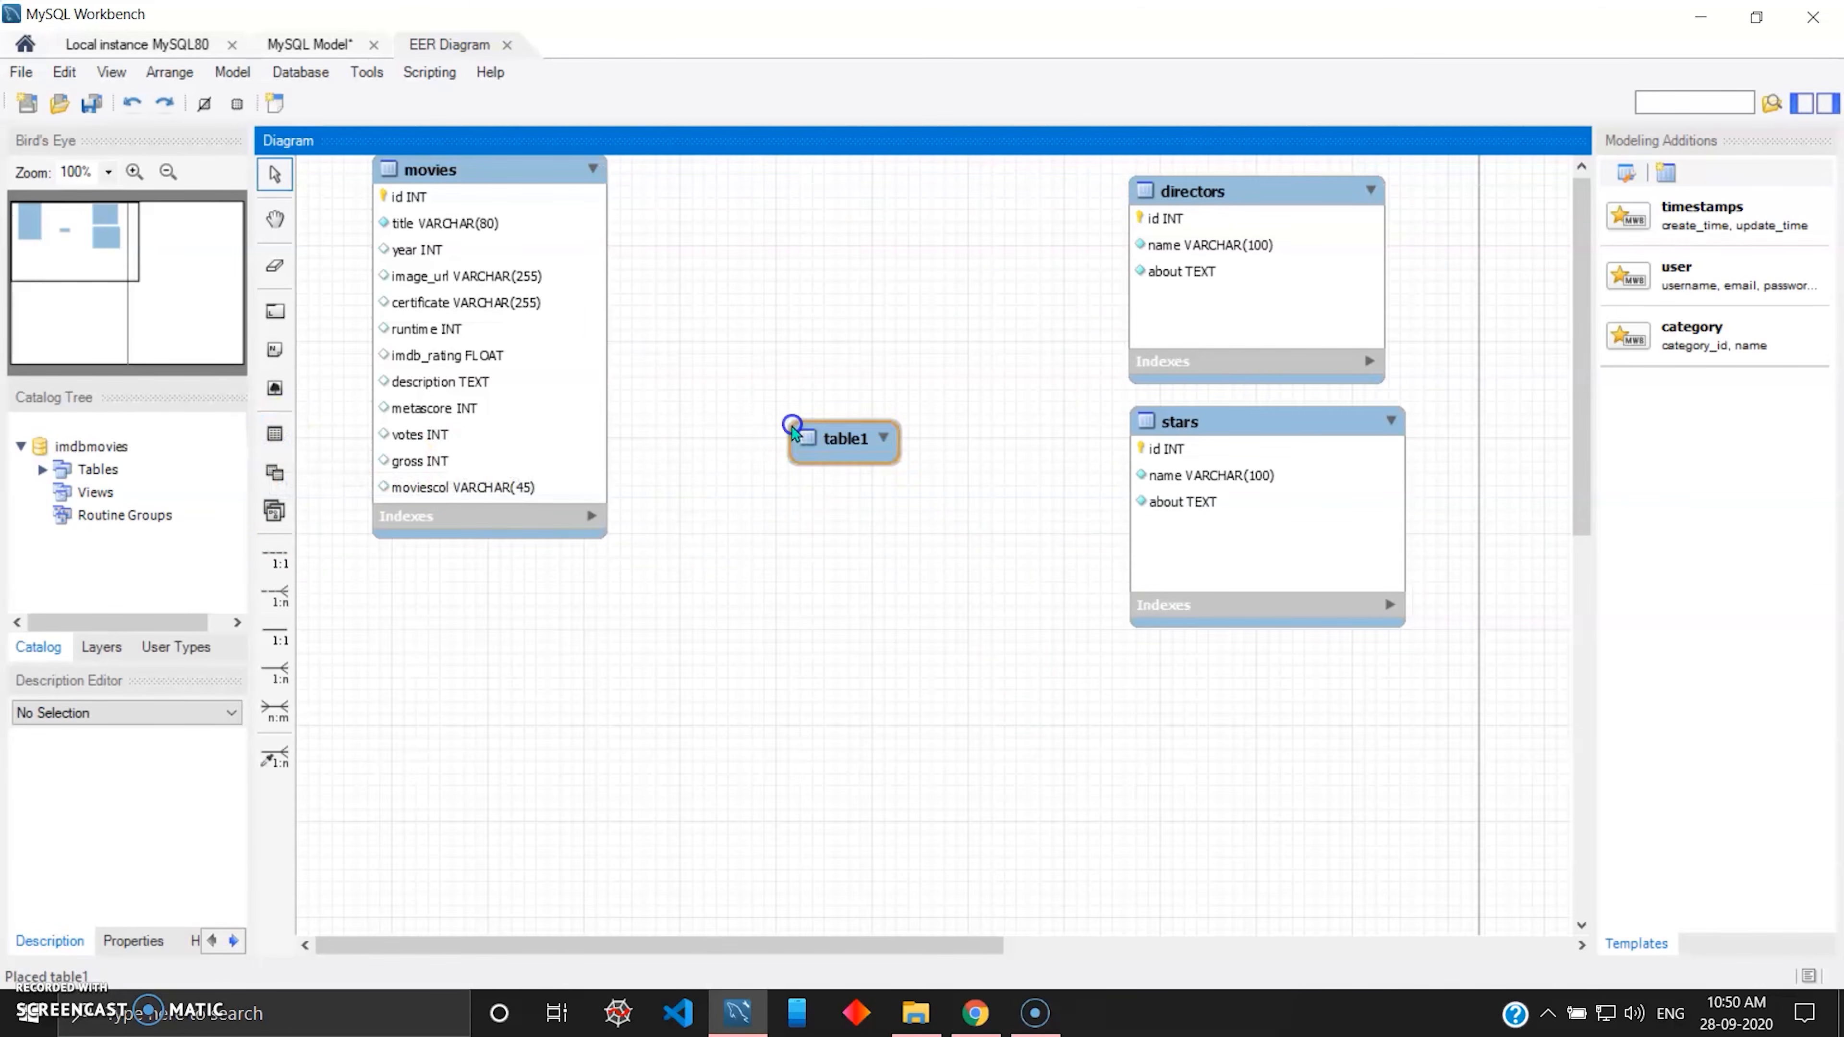
double_click(844, 457)
left_click_drag(845, 412, 786, 229)
left_click_drag(838, 349, 1005, 442)
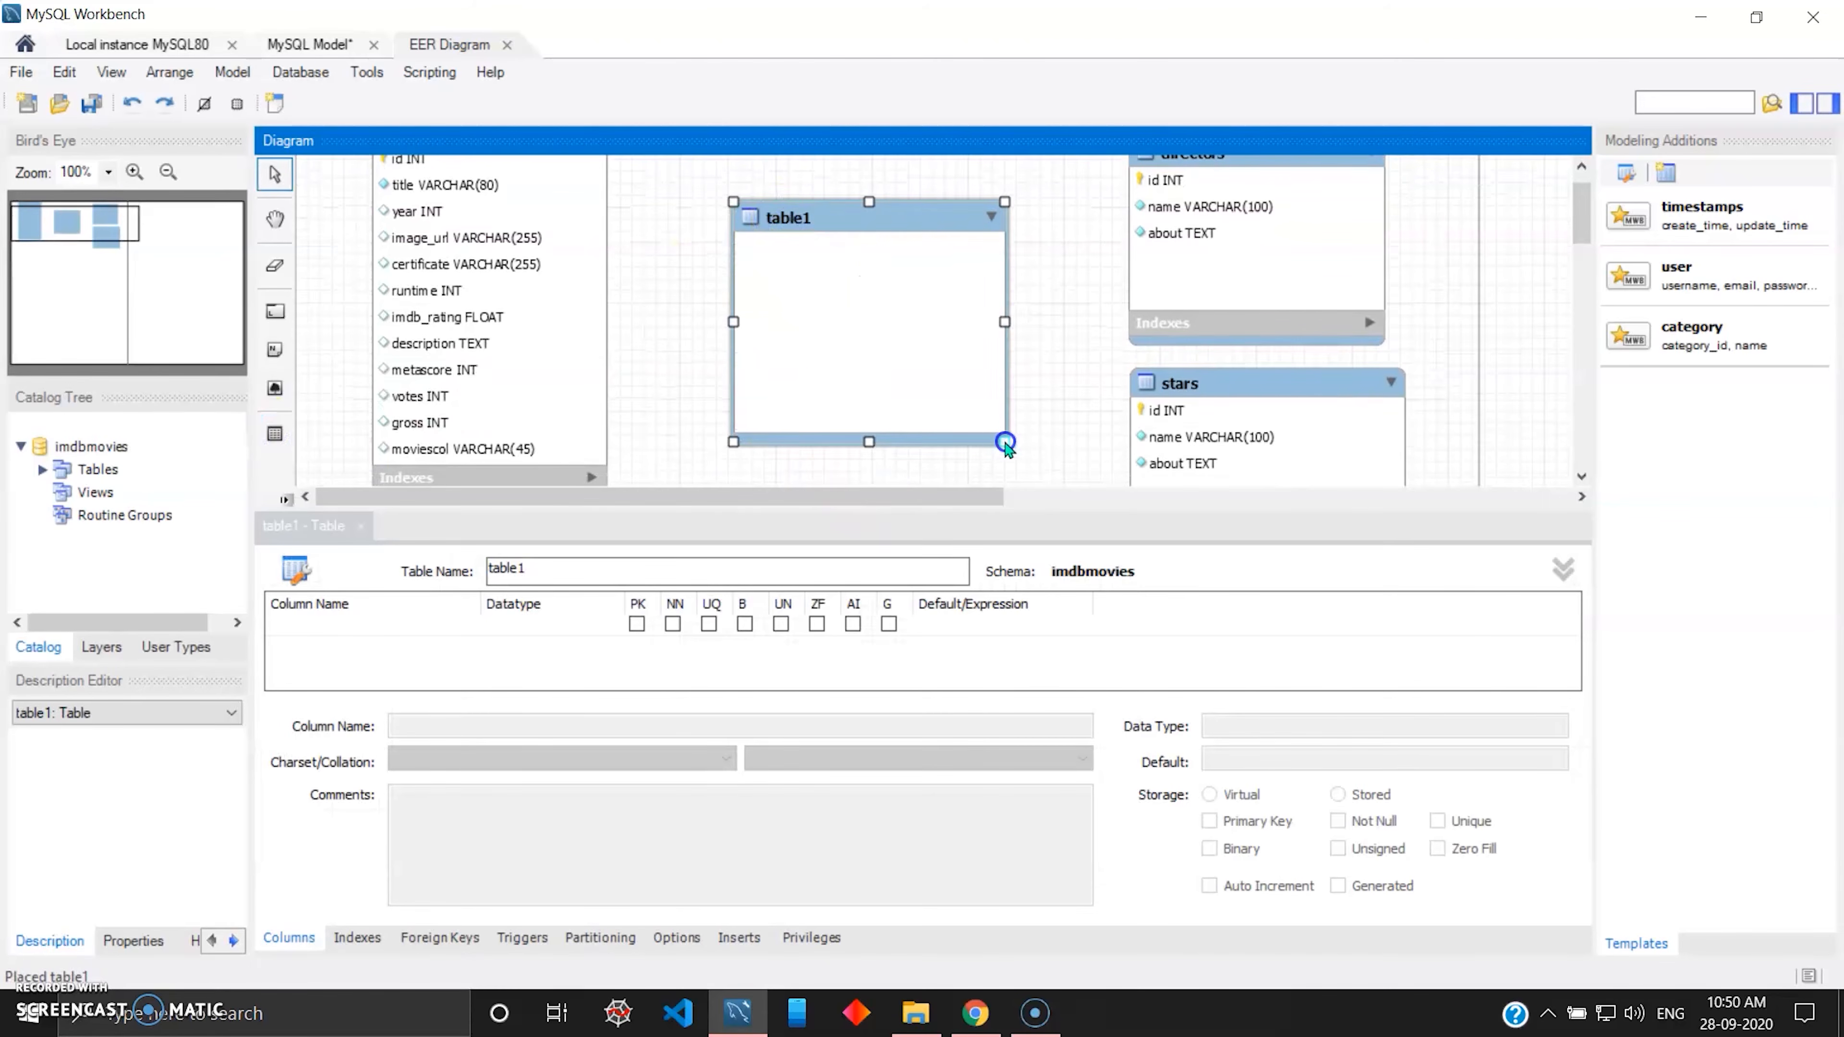
Name the new table genres and shift it slightly upward in the diagram.
left_click(576, 559)
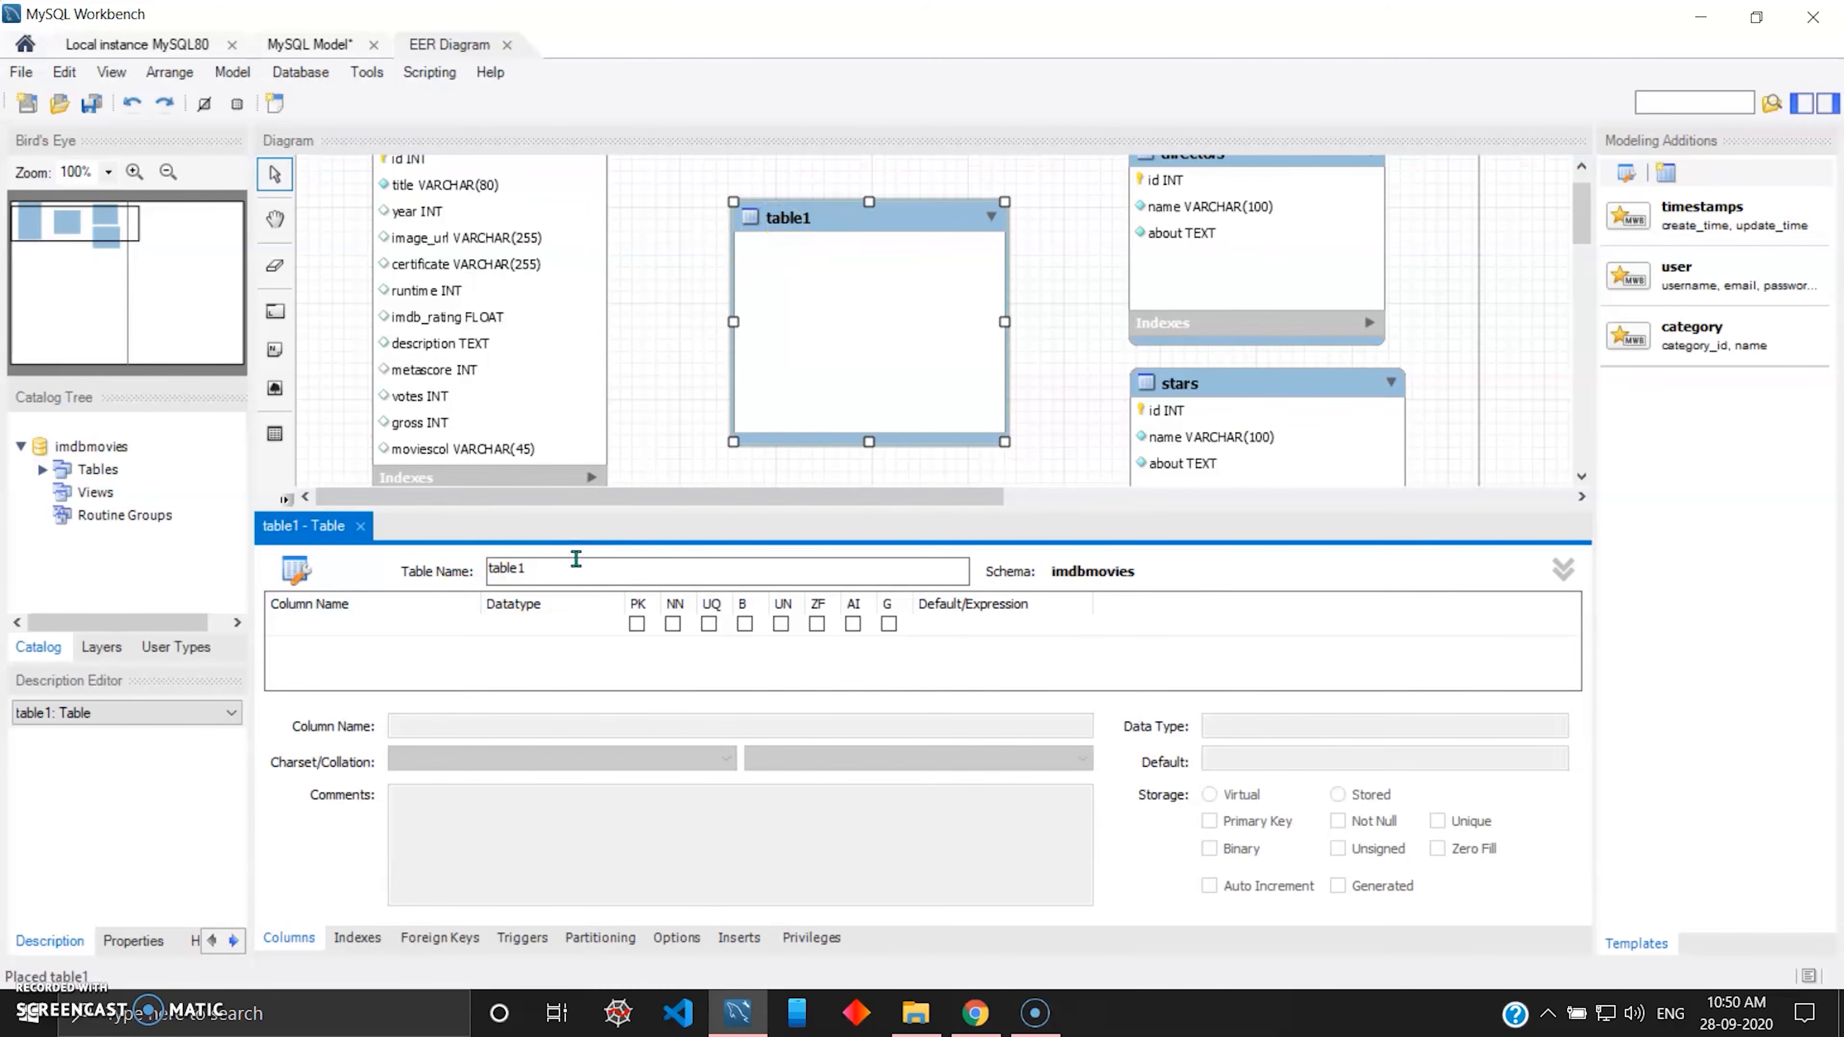
left_click(537, 570)
type("genres")
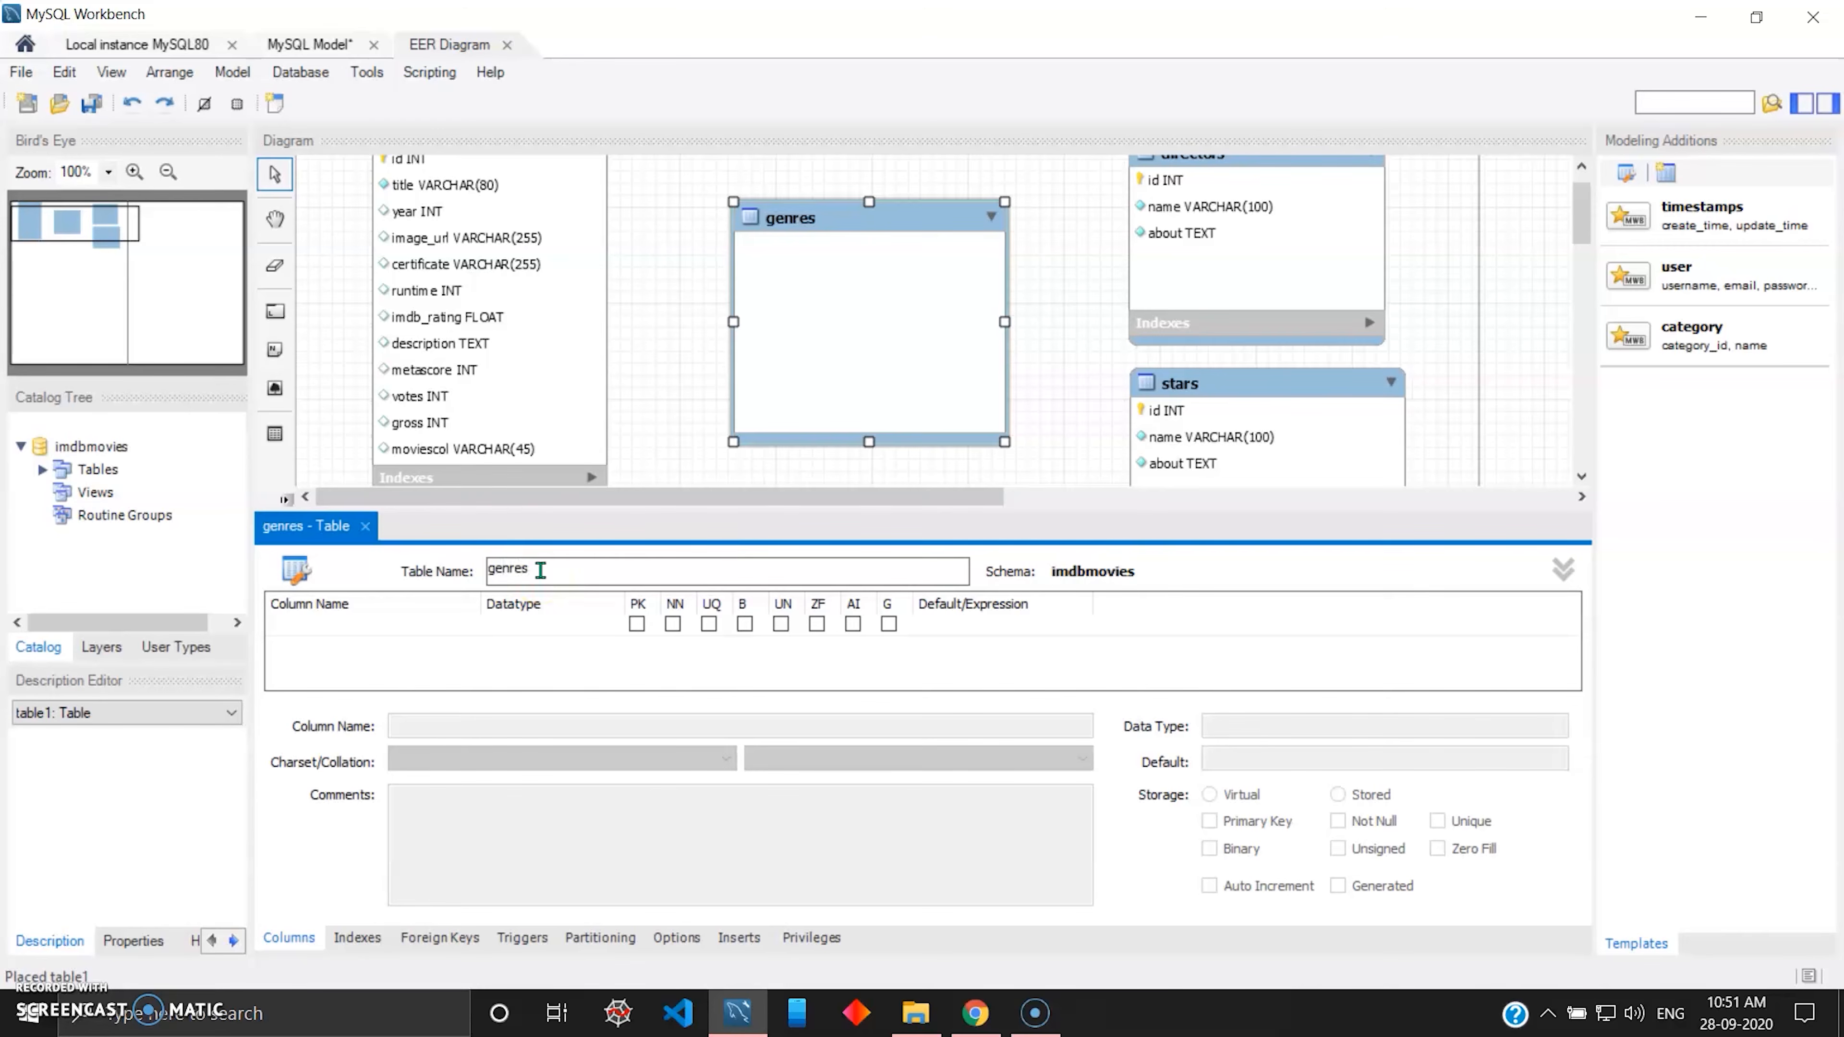
left_click_drag(858, 218, 851, 198)
Add an auto-incrementing INT primary key column named id to the genres table.
left_click(404, 631)
type("id")
key("Tab")
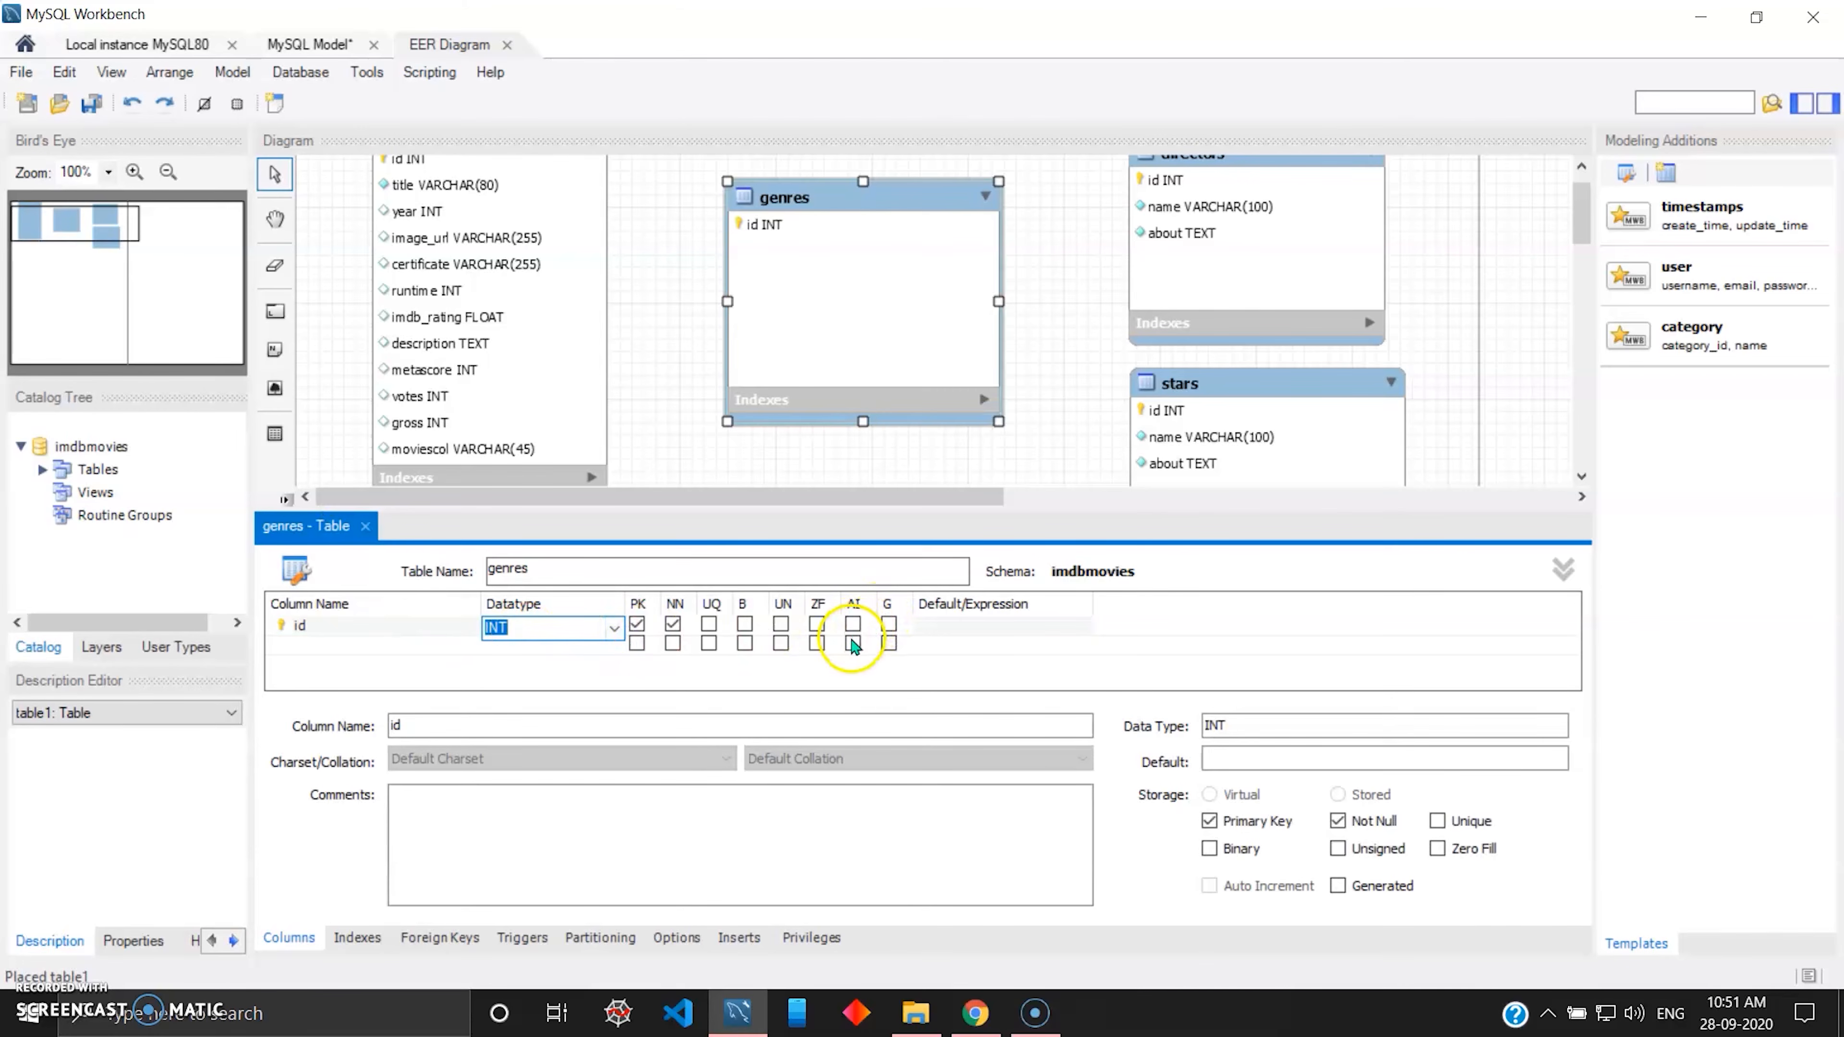
left_click(854, 625)
Add a not-null column called name with datatype VARCHAR(45) to the genres table.
left_click(418, 646)
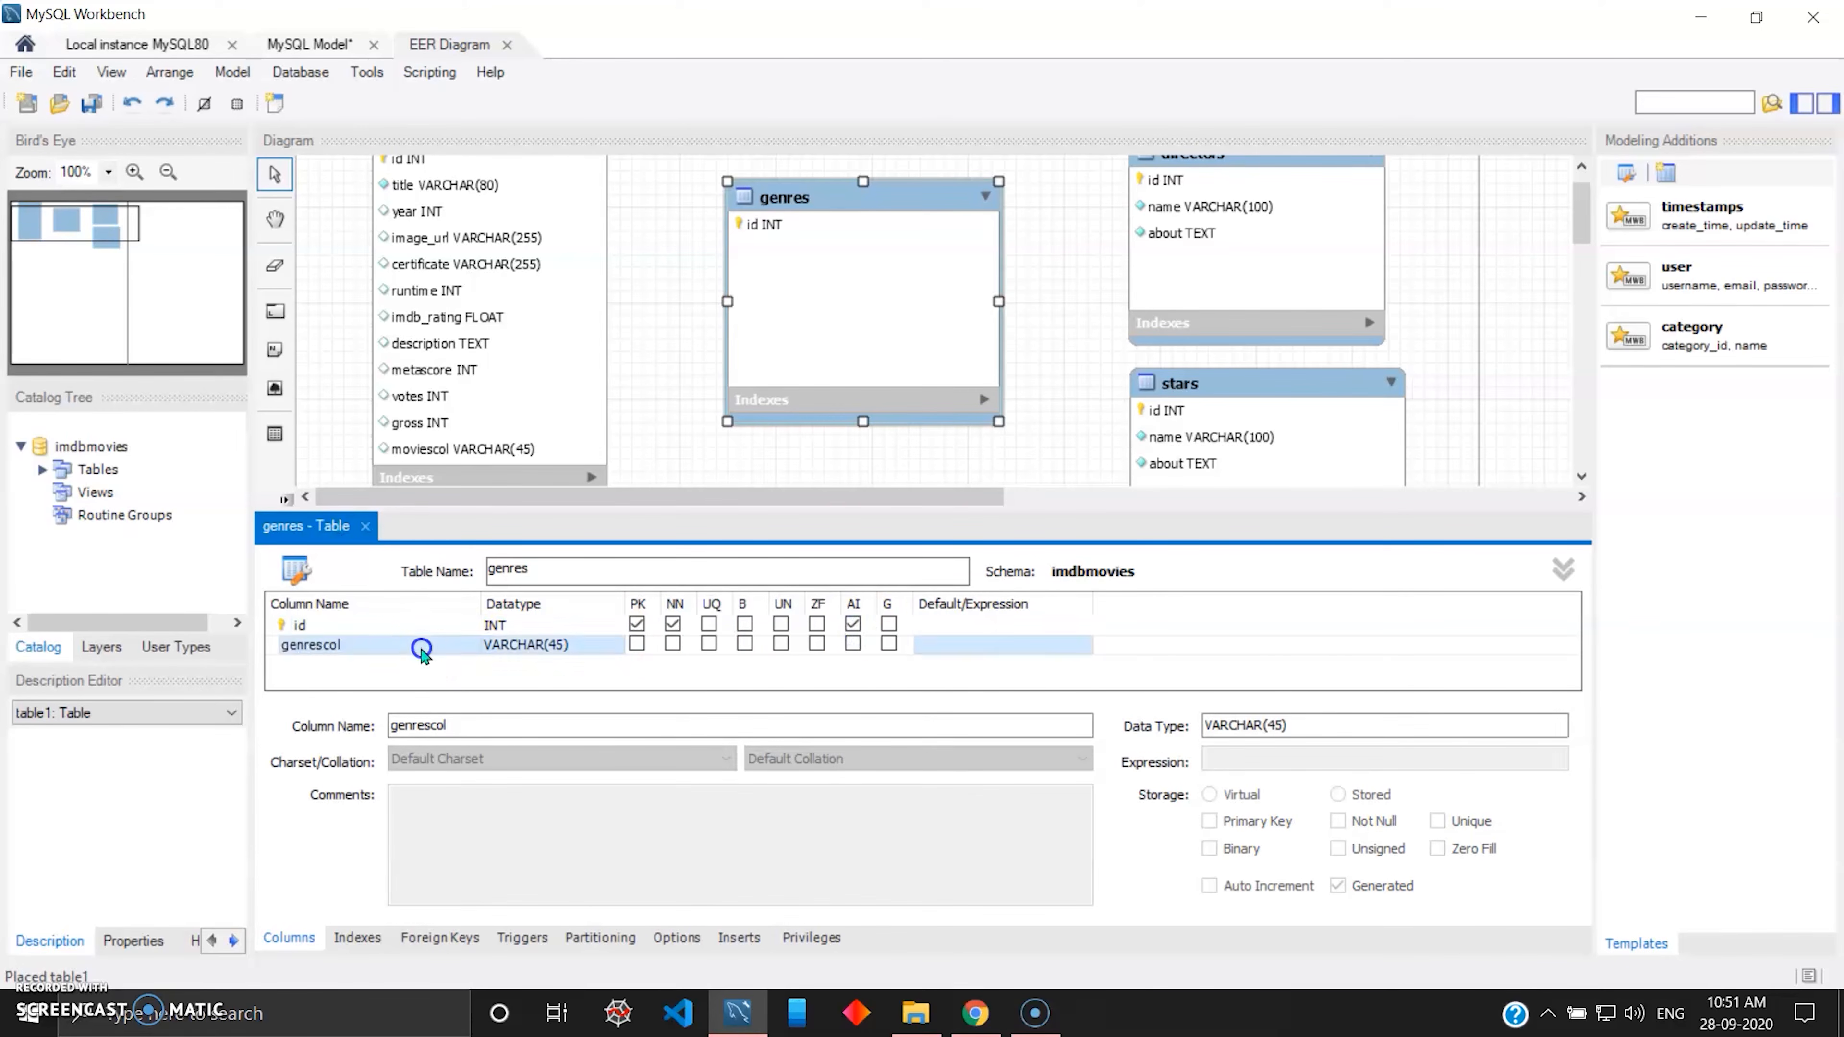
type("nane")
key("BackSpace")
key("BackSpace")
type("me")
key("Tab")
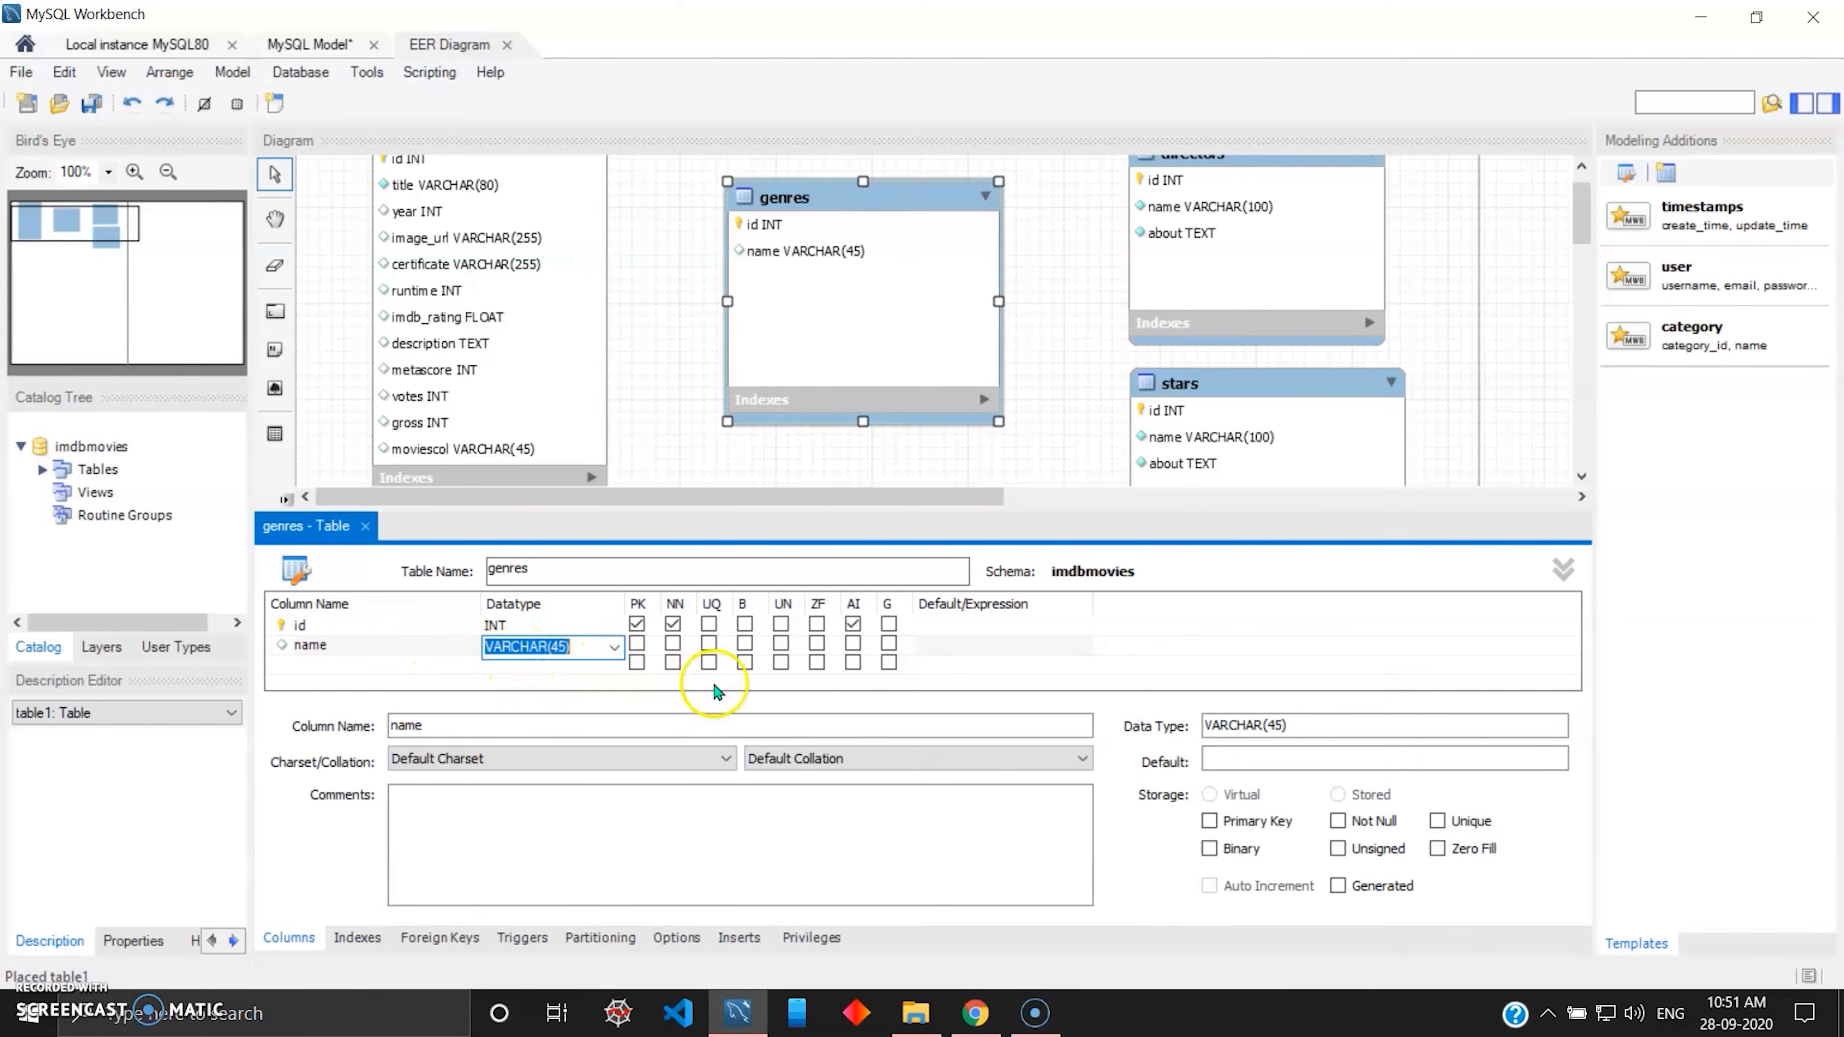
left_click(674, 644)
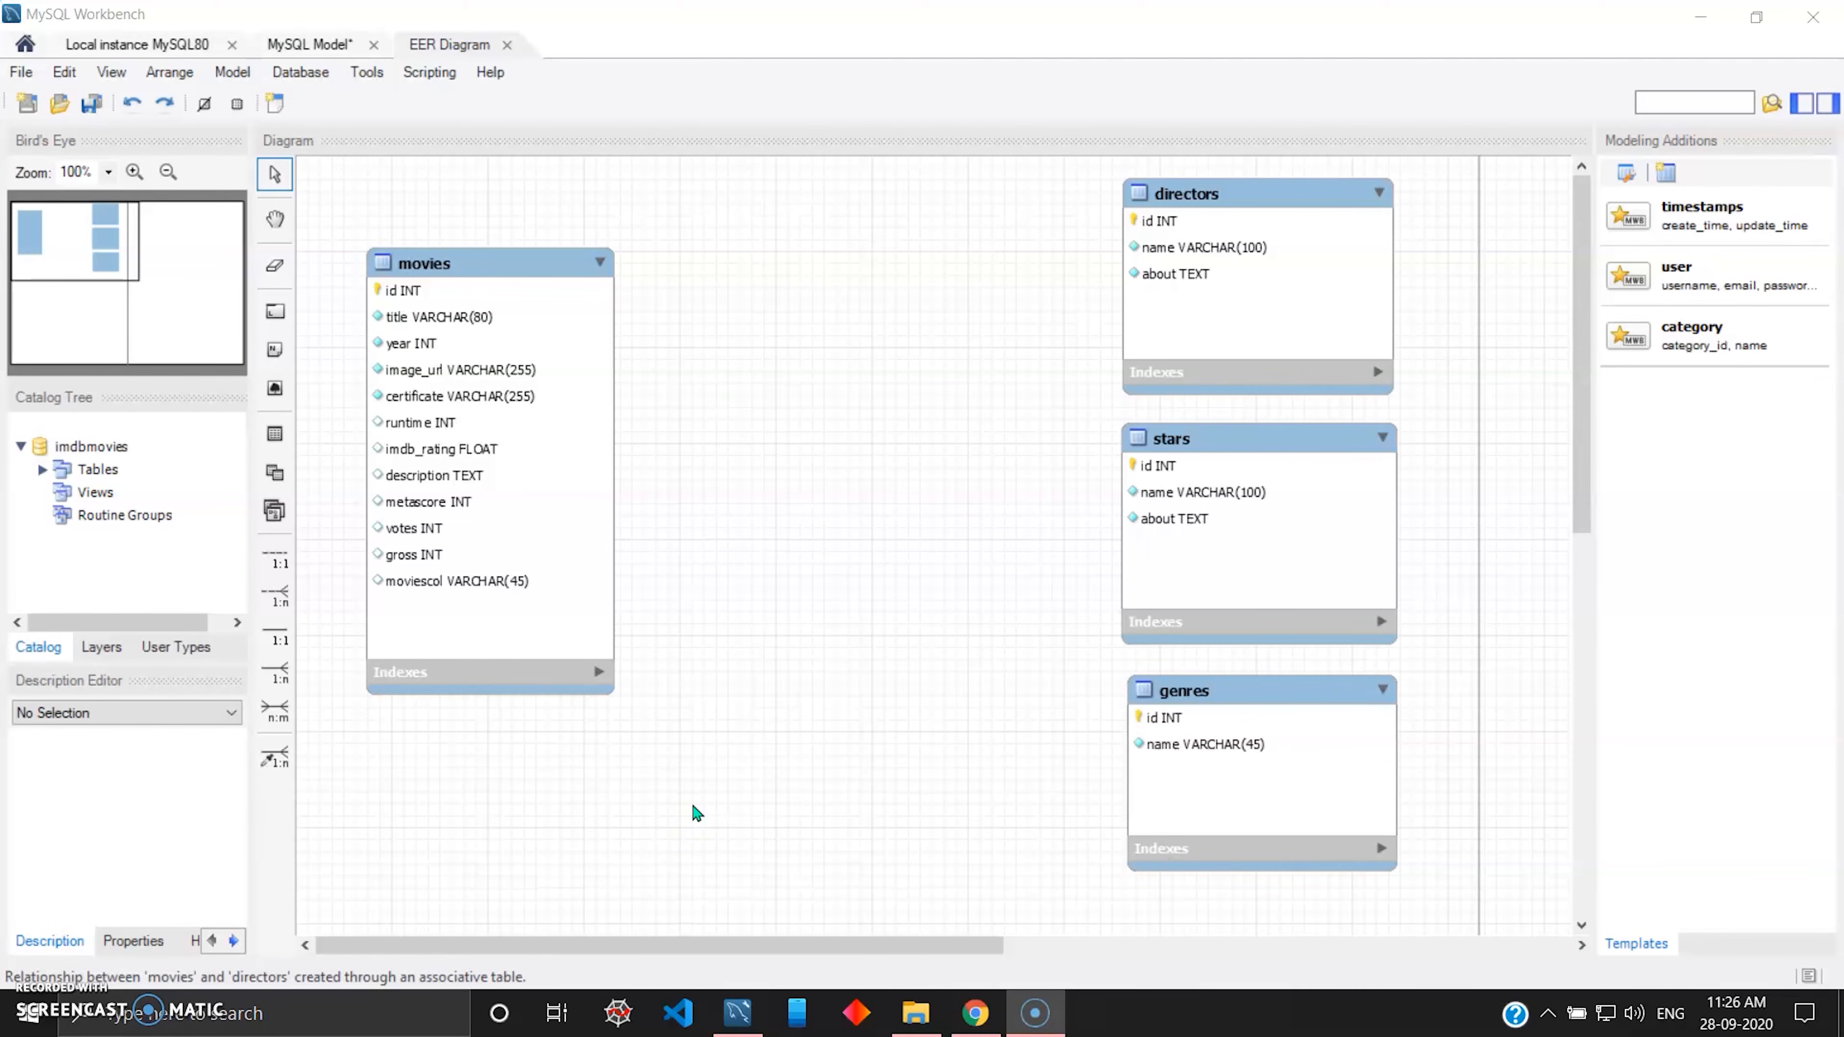
left_click(494, 298)
left_click(1338, 293)
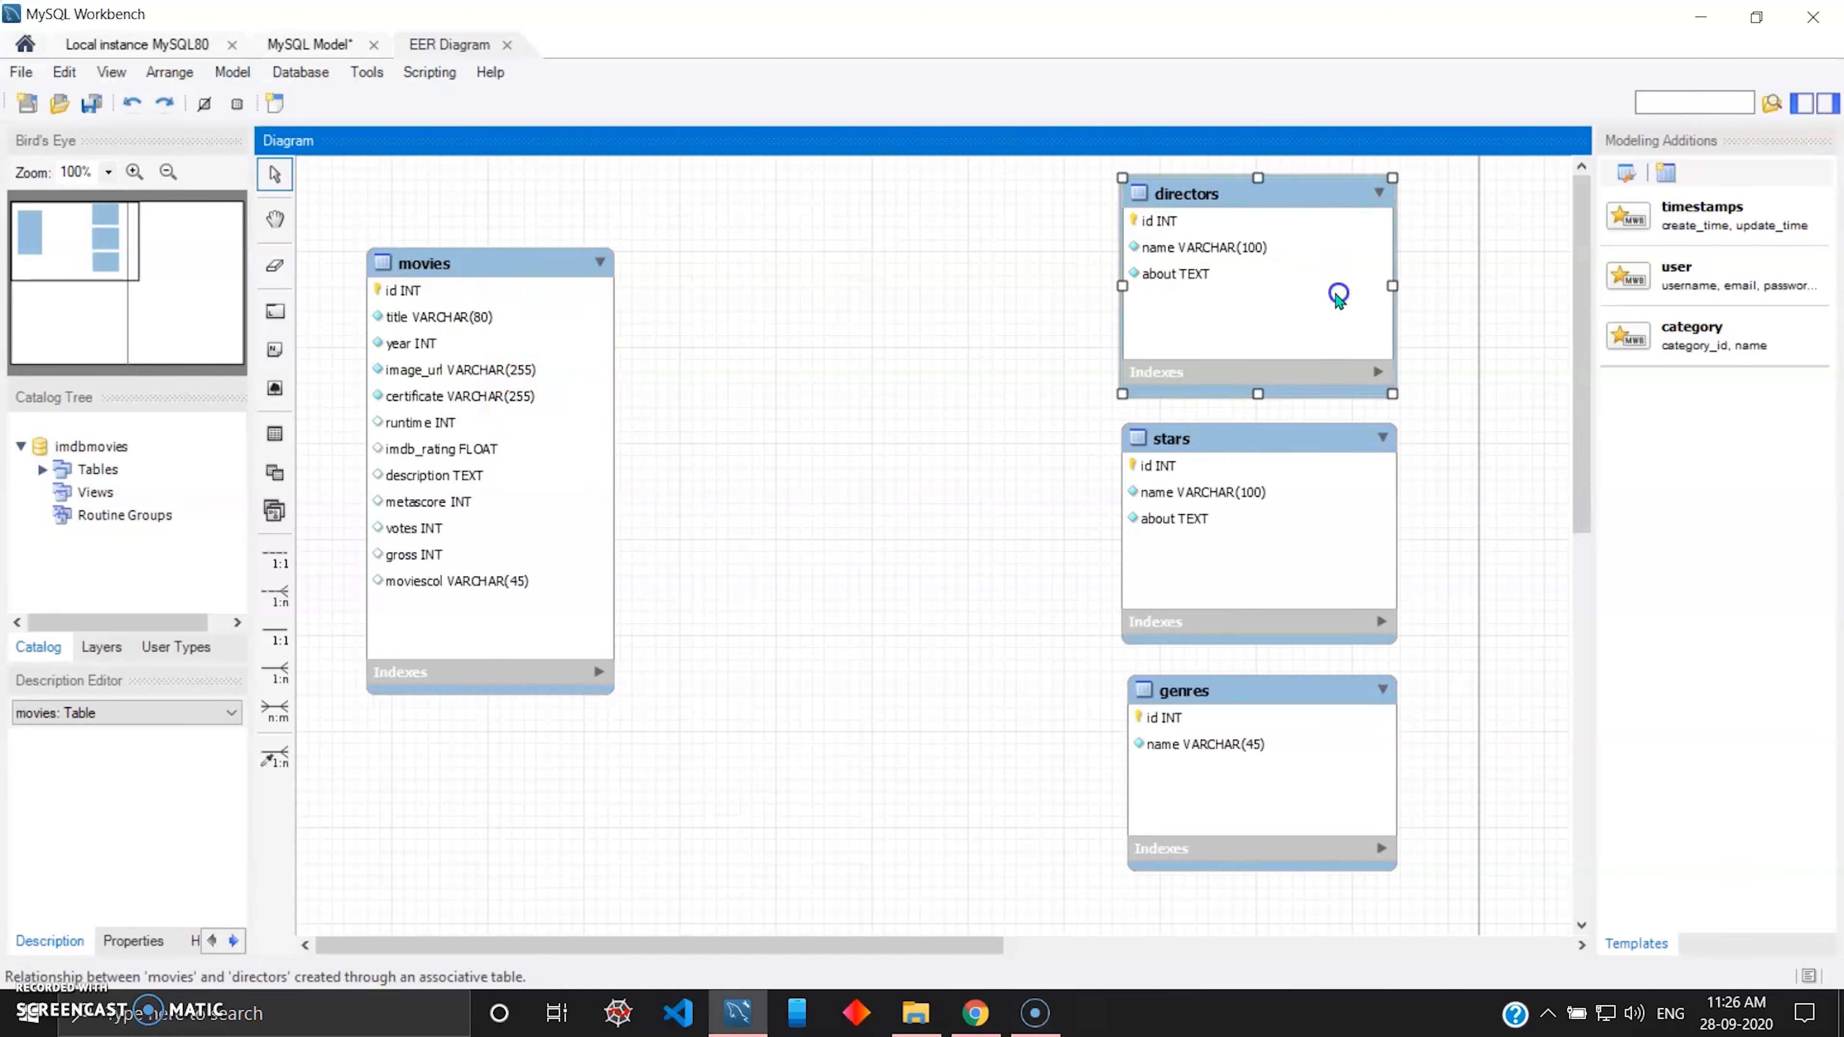
left_click(573, 497)
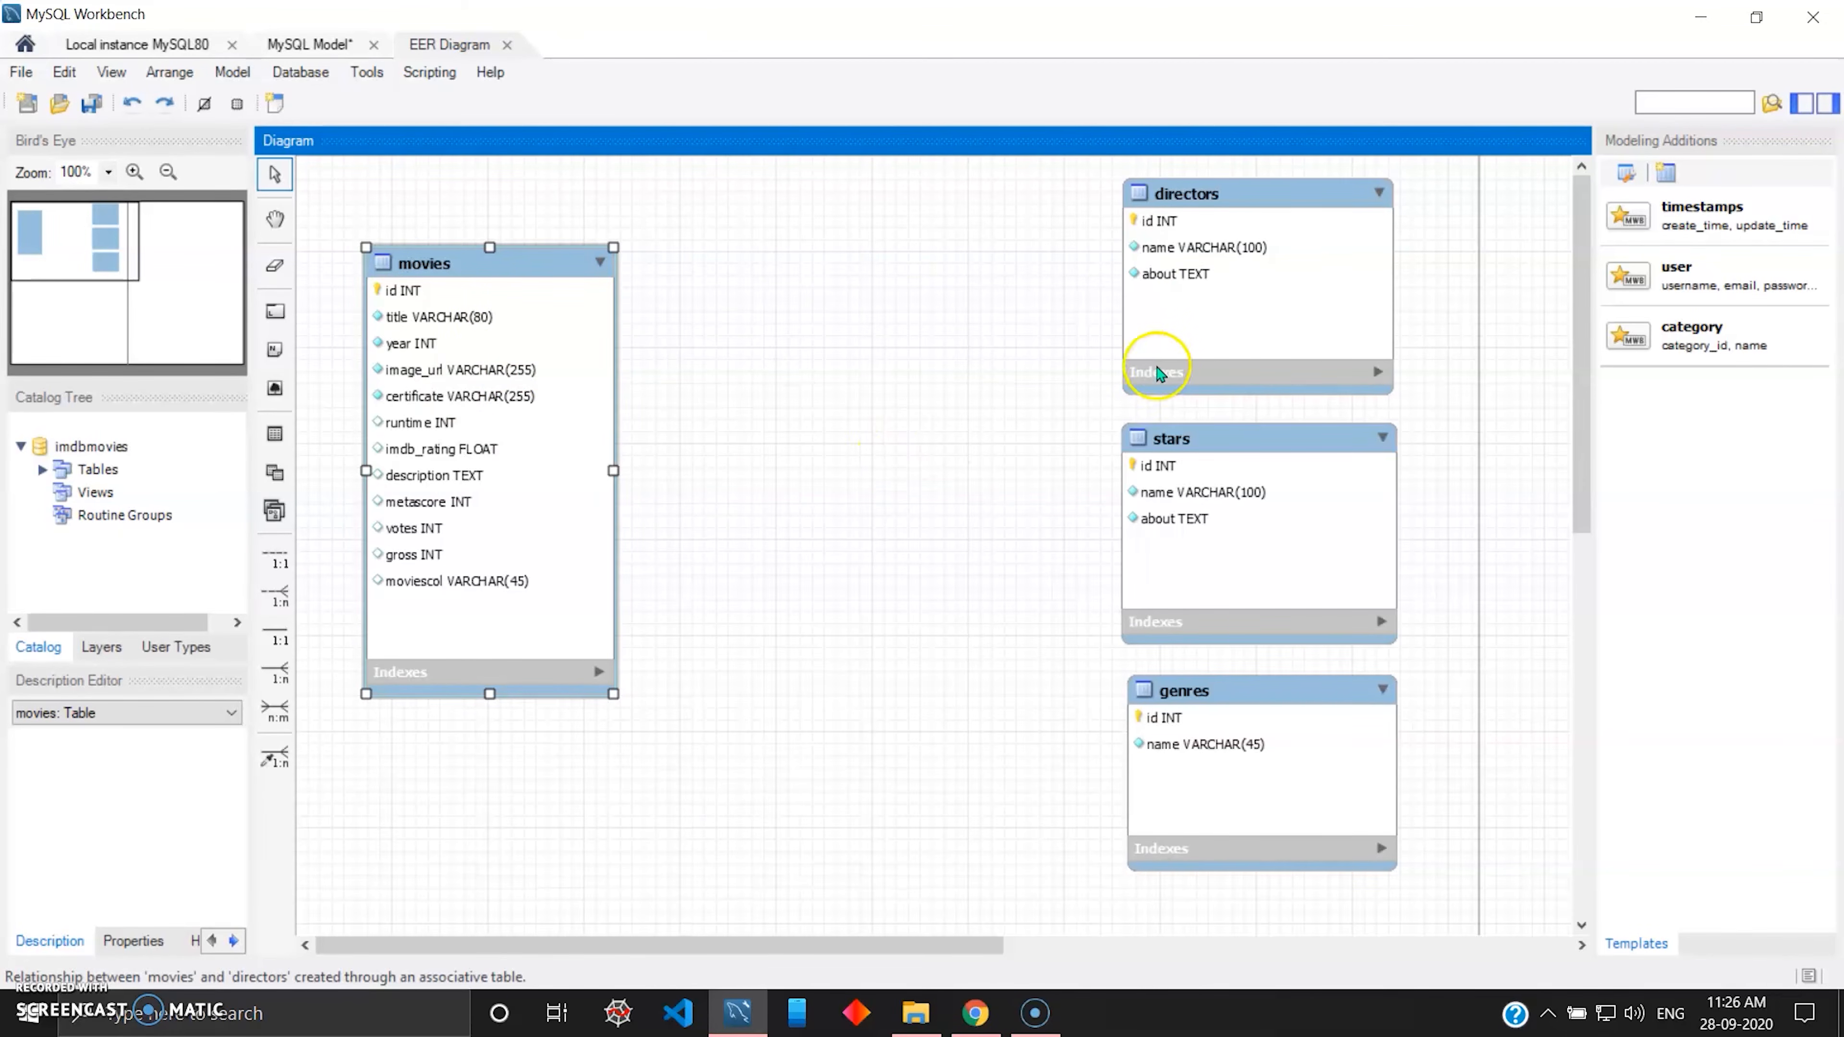
left_click(1187, 335)
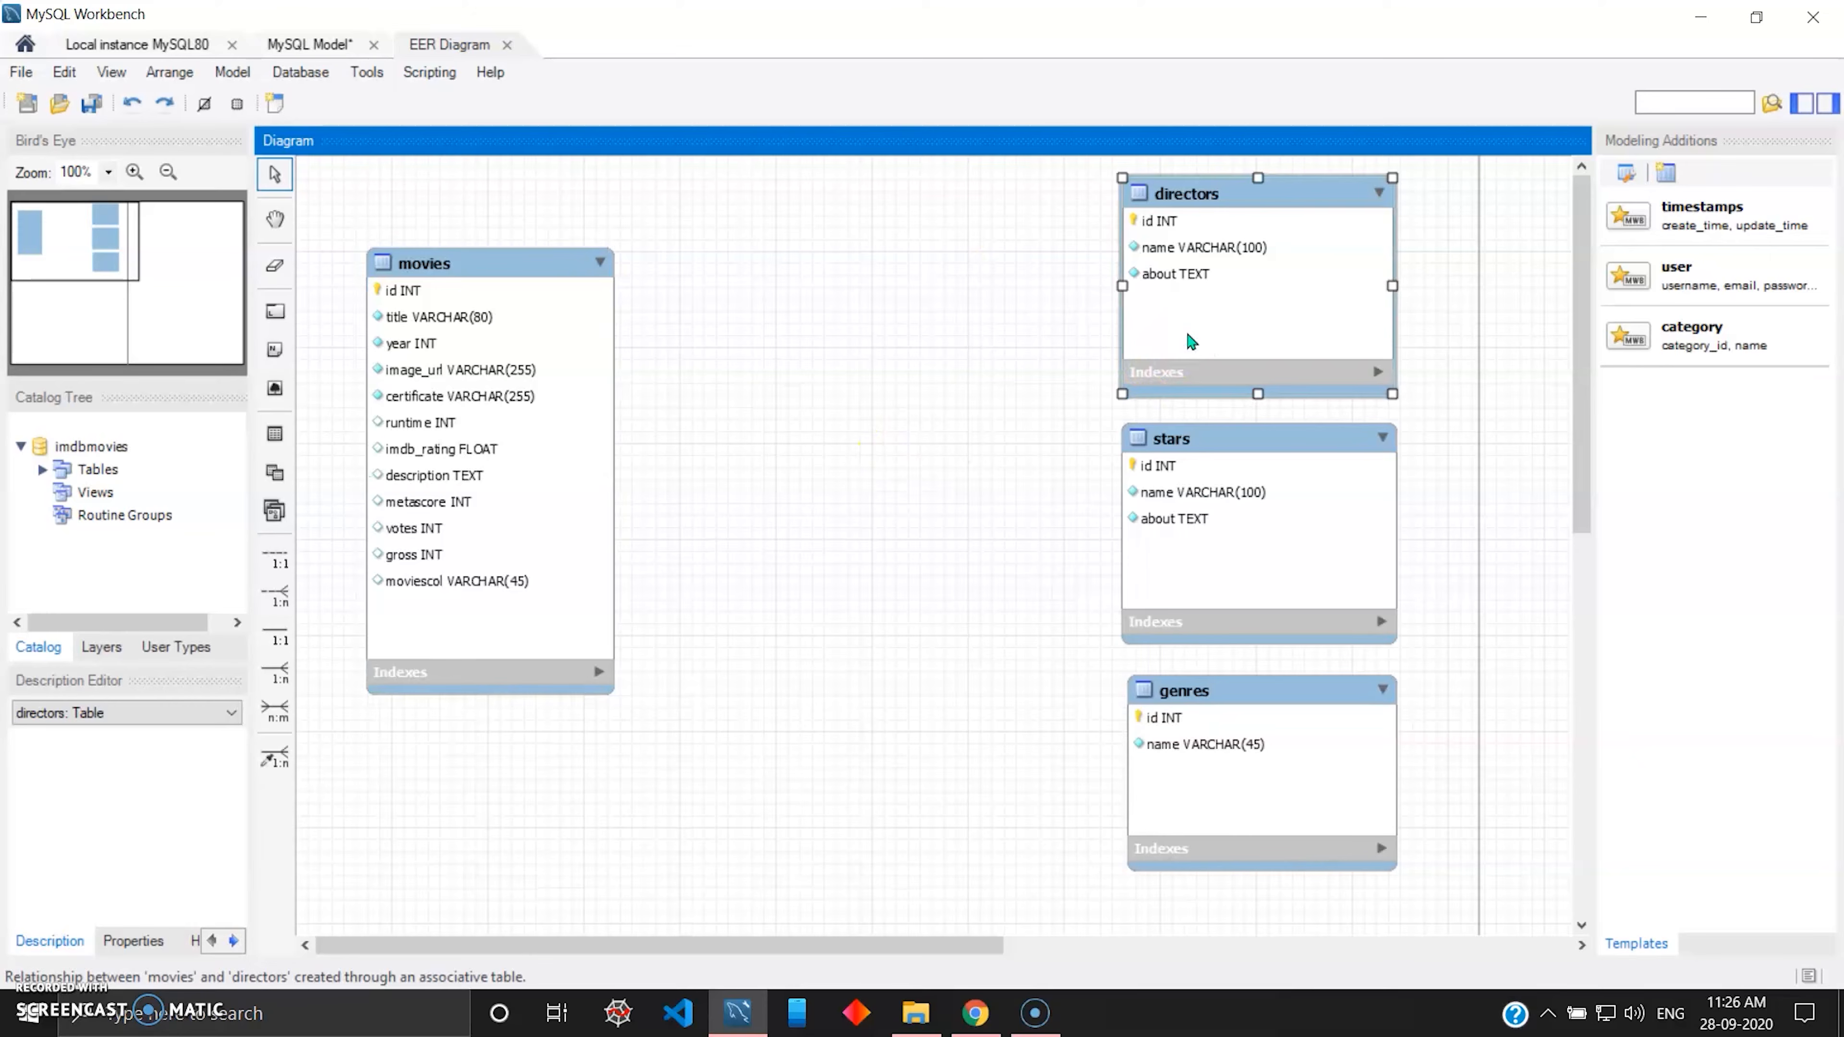
left_click(379, 428)
left_click(1209, 300)
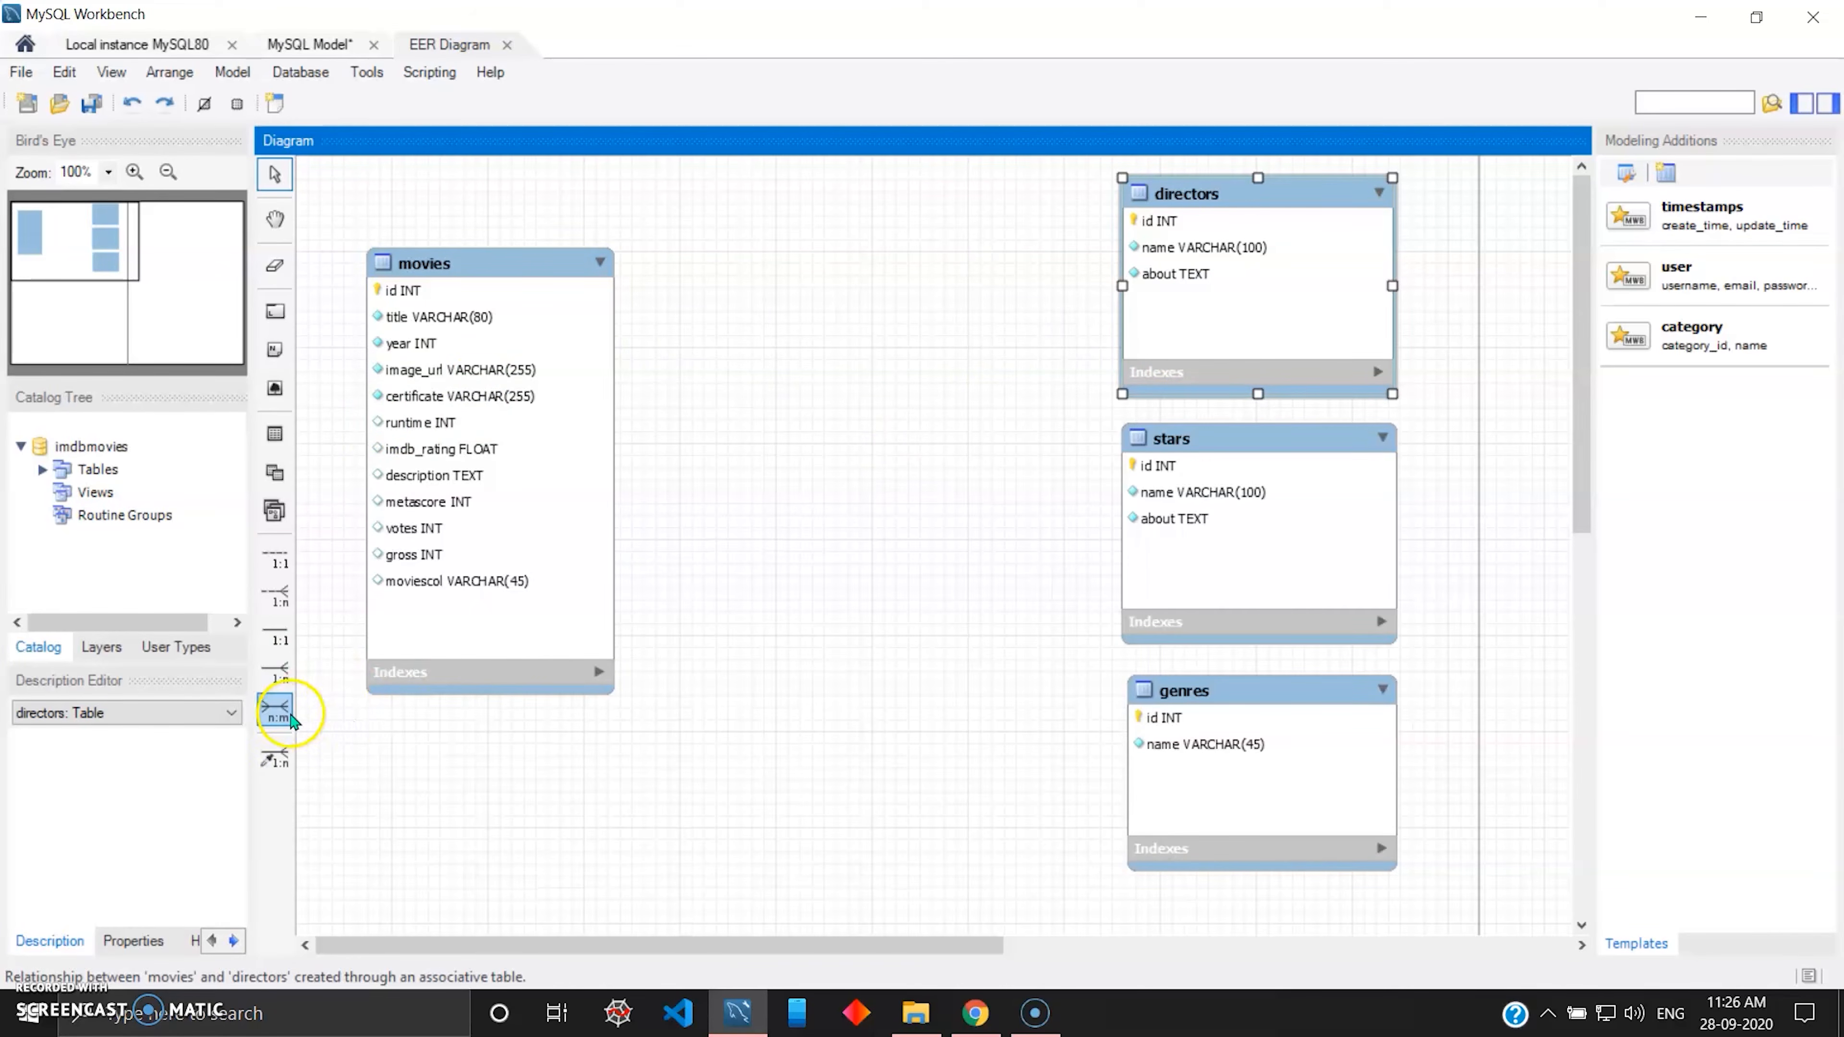
Create a many-to-many (n:m) relationship between the movies and directors tables.
left_click(284, 718)
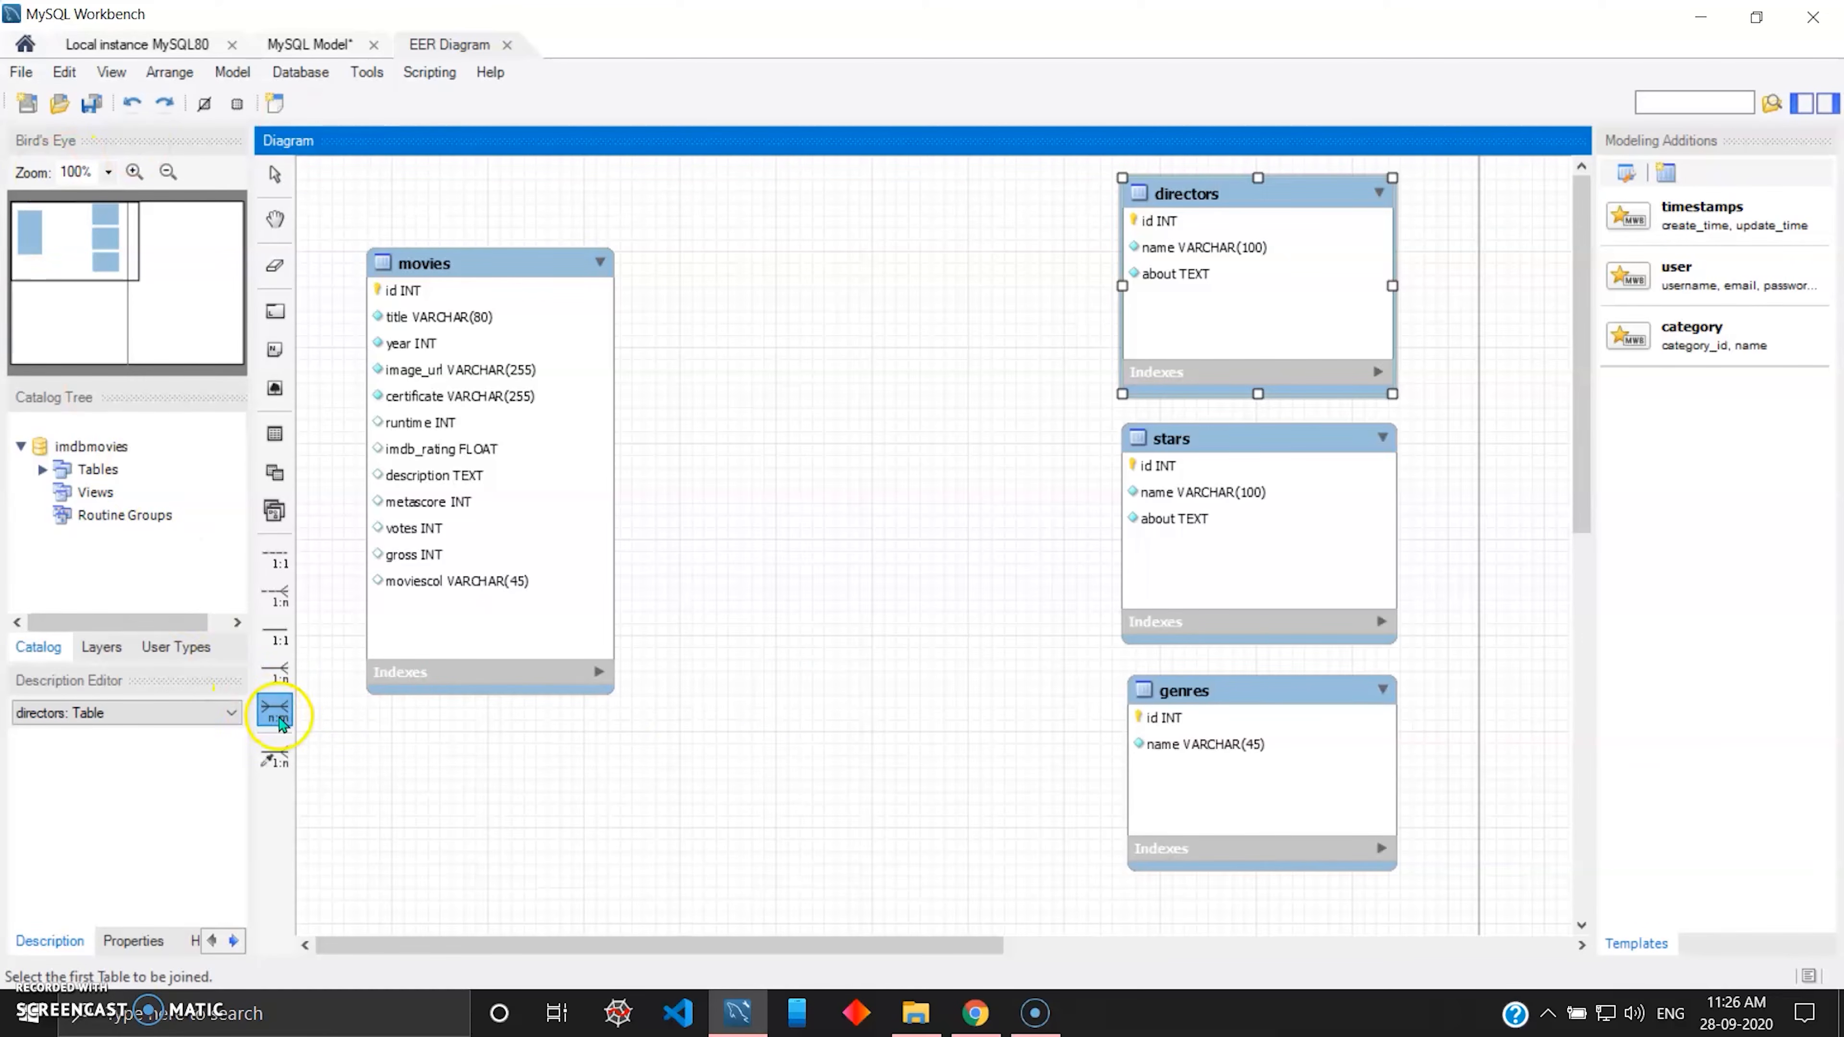
left_click(561, 445)
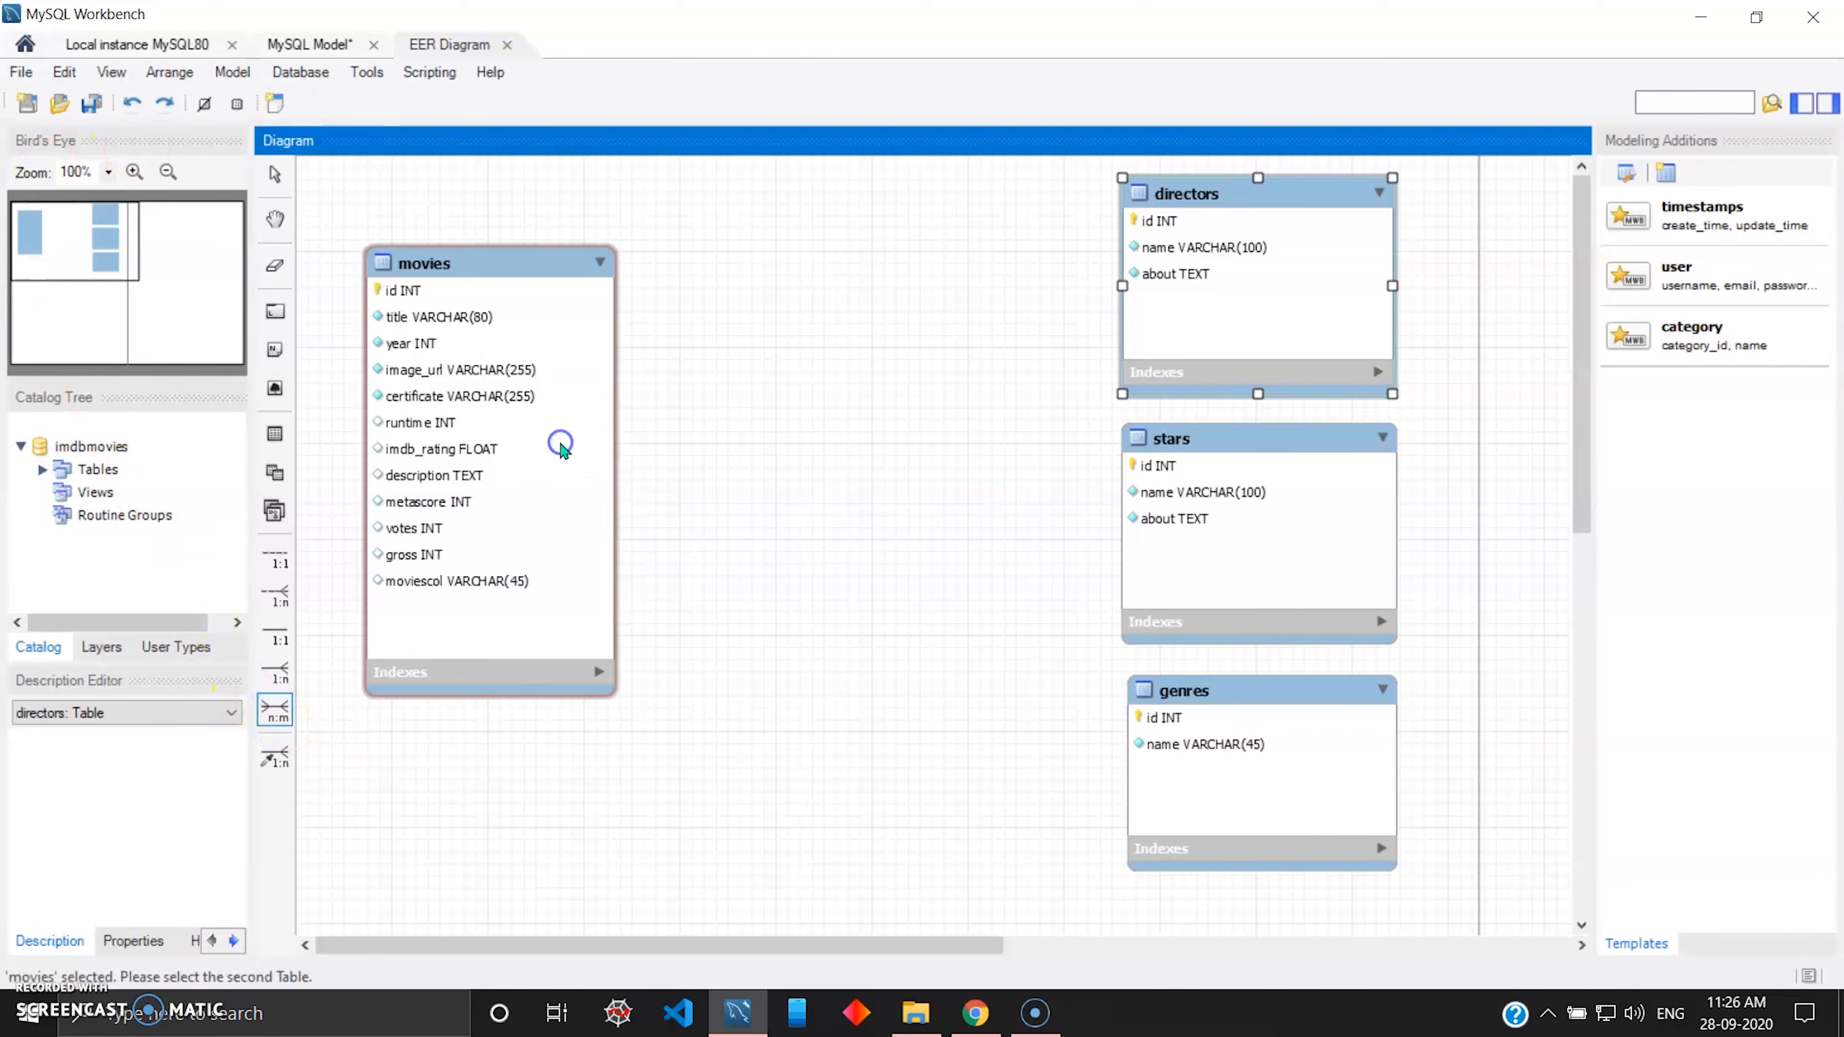
left_click(1240, 241)
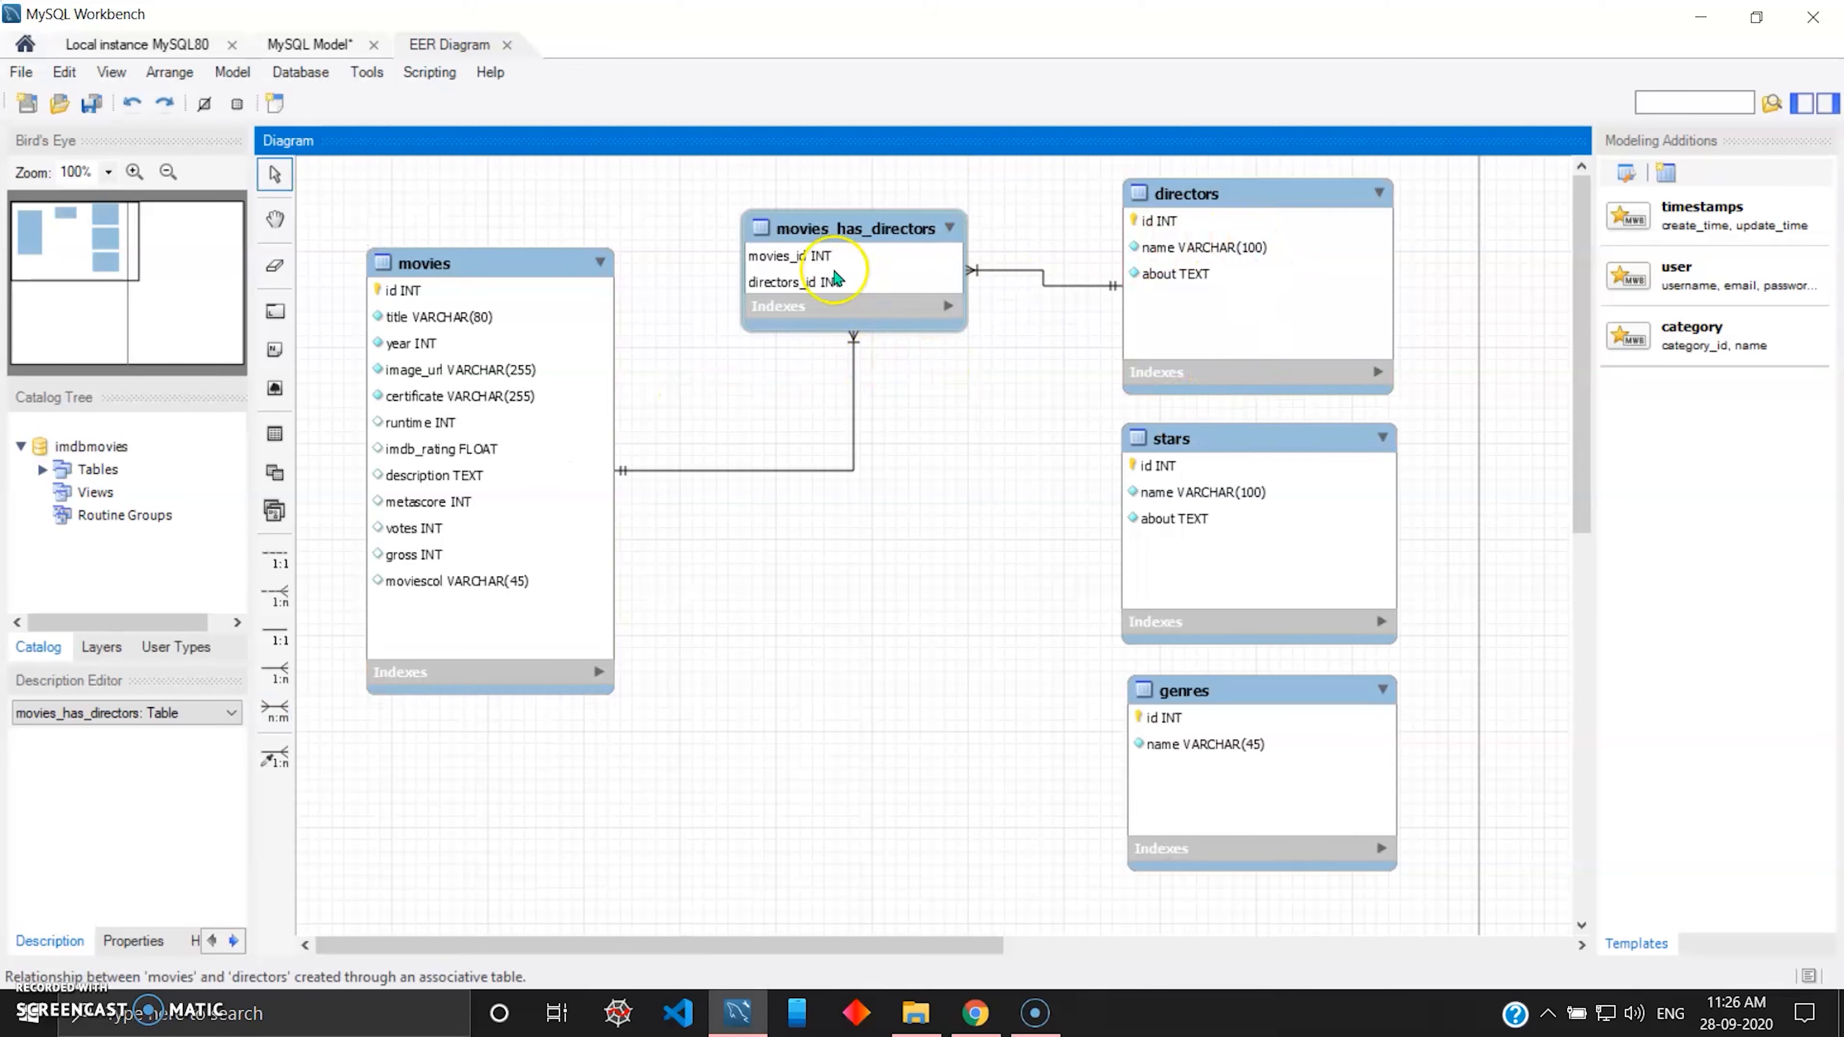
left_click(846, 254)
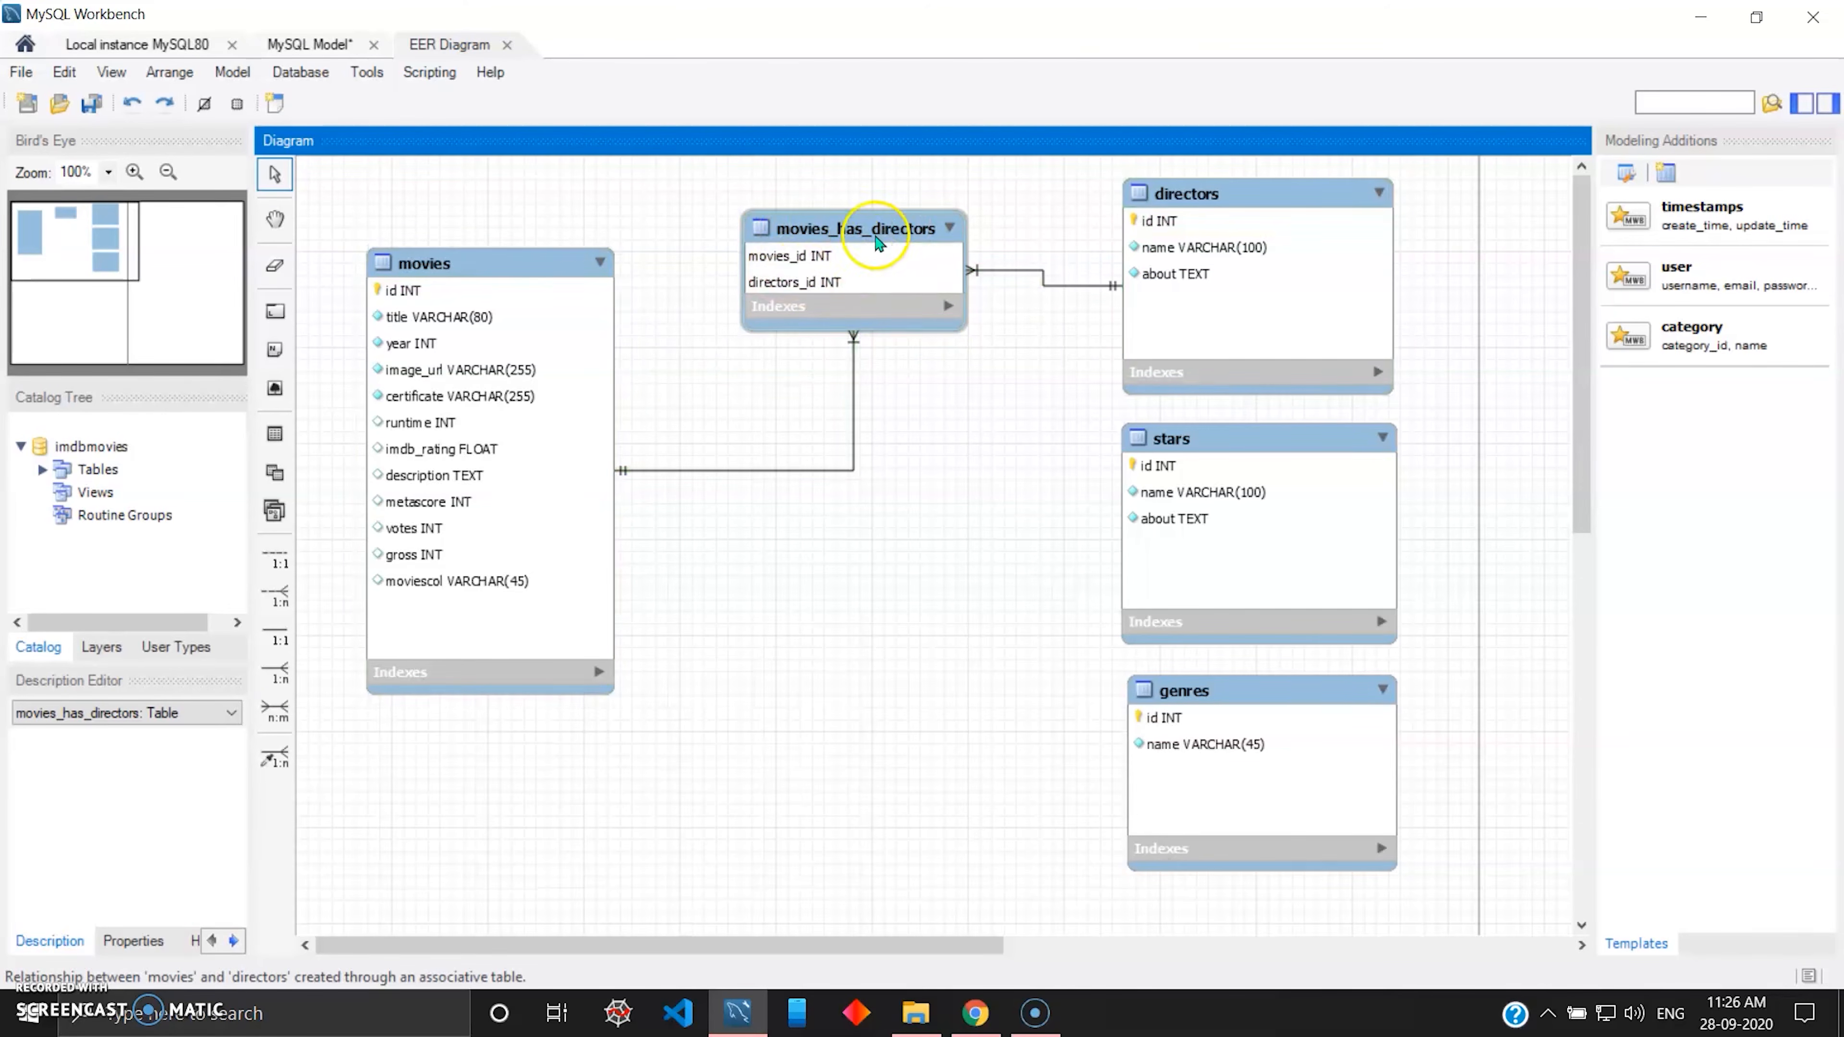
left_click(634, 454)
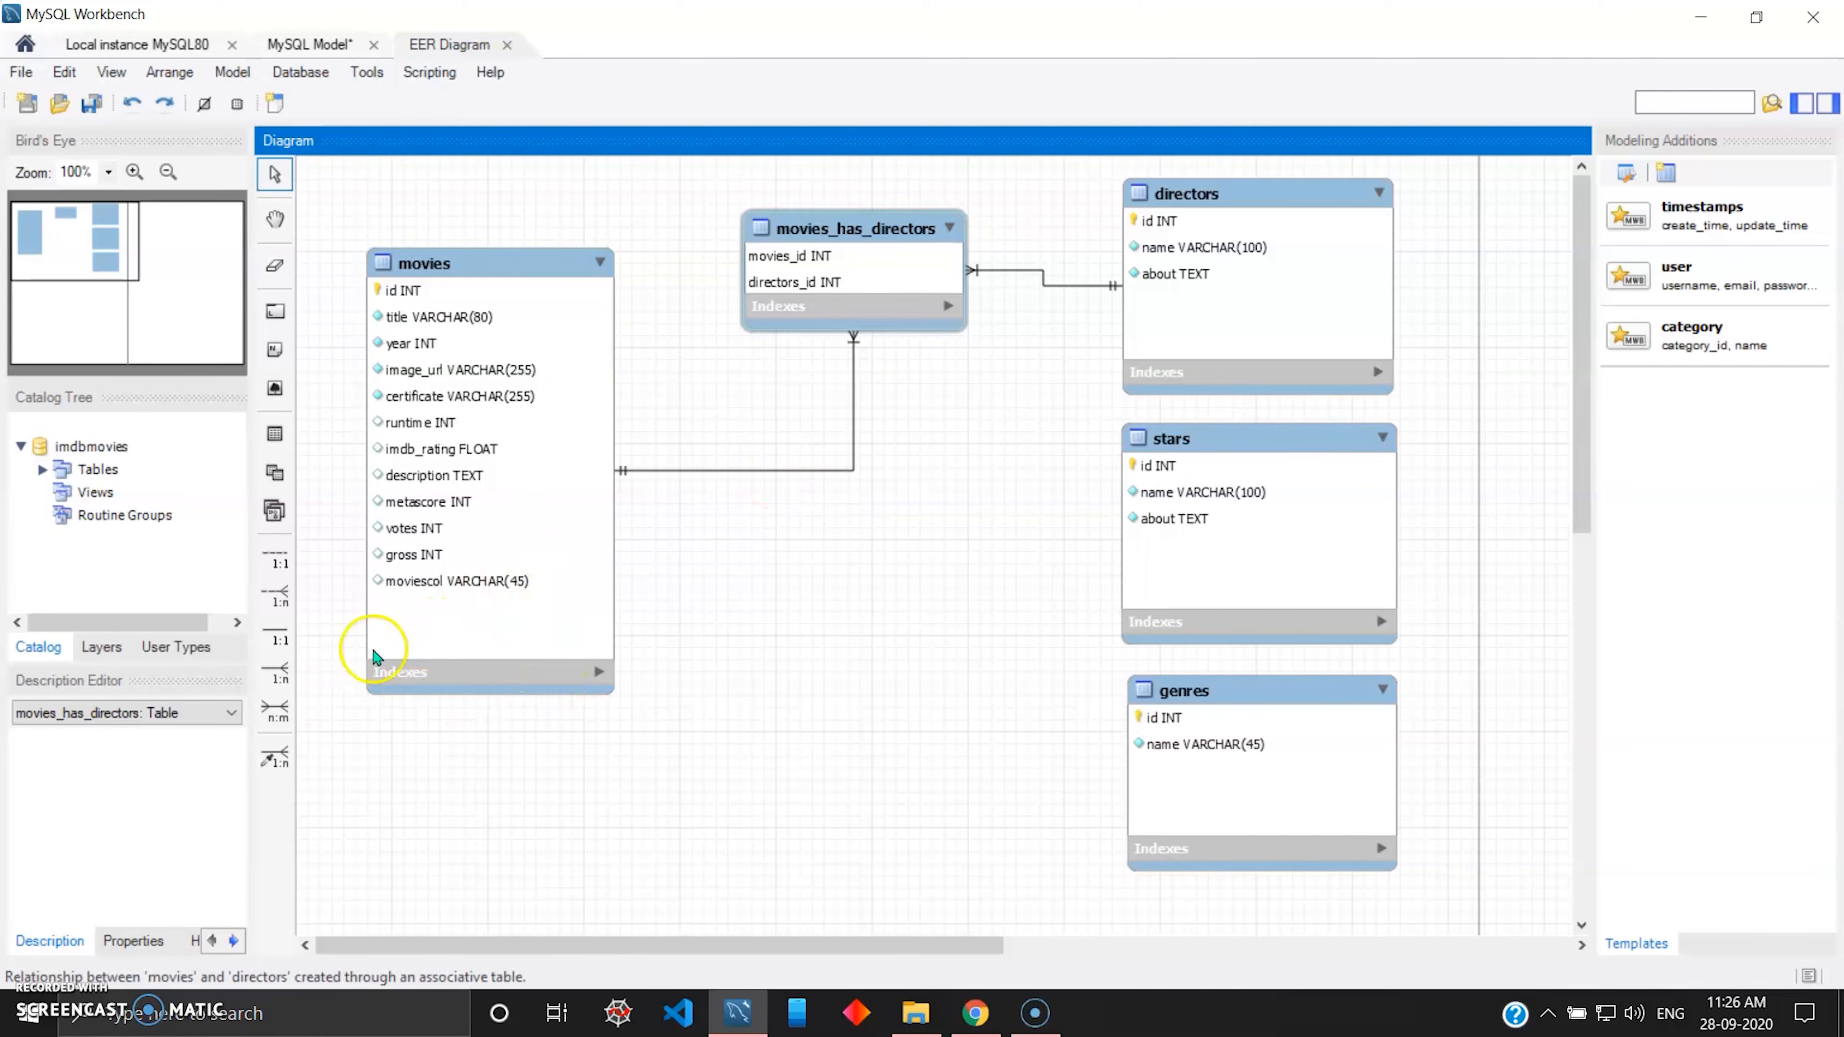
Create a many-to-many relationship between movies and stars, and place its junction table below the movies_has_directors table.
left_click(275, 711)
left_click(487, 612)
left_click(1206, 498)
left_click_drag(844, 353, 865, 380)
Create a many-to-many relationship between movies and genres, and move its junction table below the movies_has_stars table.
left_click(276, 710)
left_click(463, 565)
left_click(1243, 737)
left_click_drag(846, 465, 849, 546)
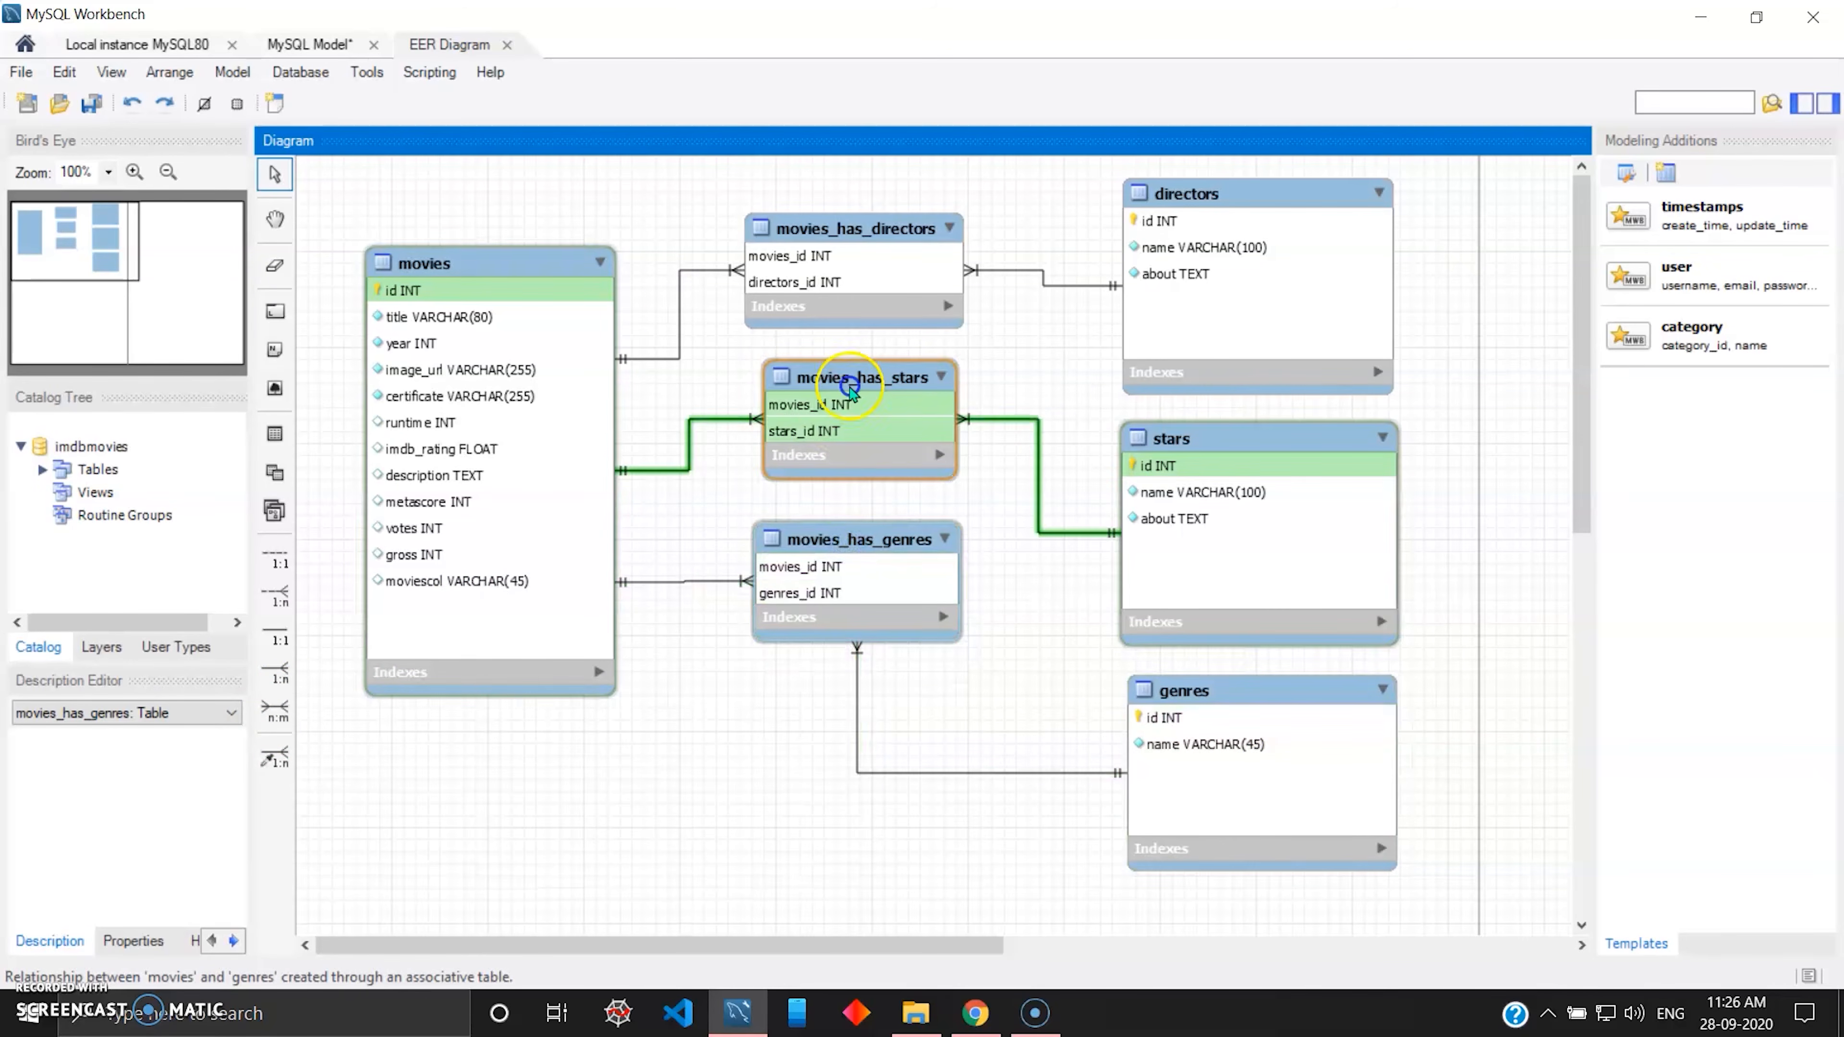
Nudge the movies_has_stars and movies_has_directors tables so the junction tables line up between movies and the related tables.
left_click_drag(845, 384, 850, 388)
left_click_drag(856, 229, 864, 225)
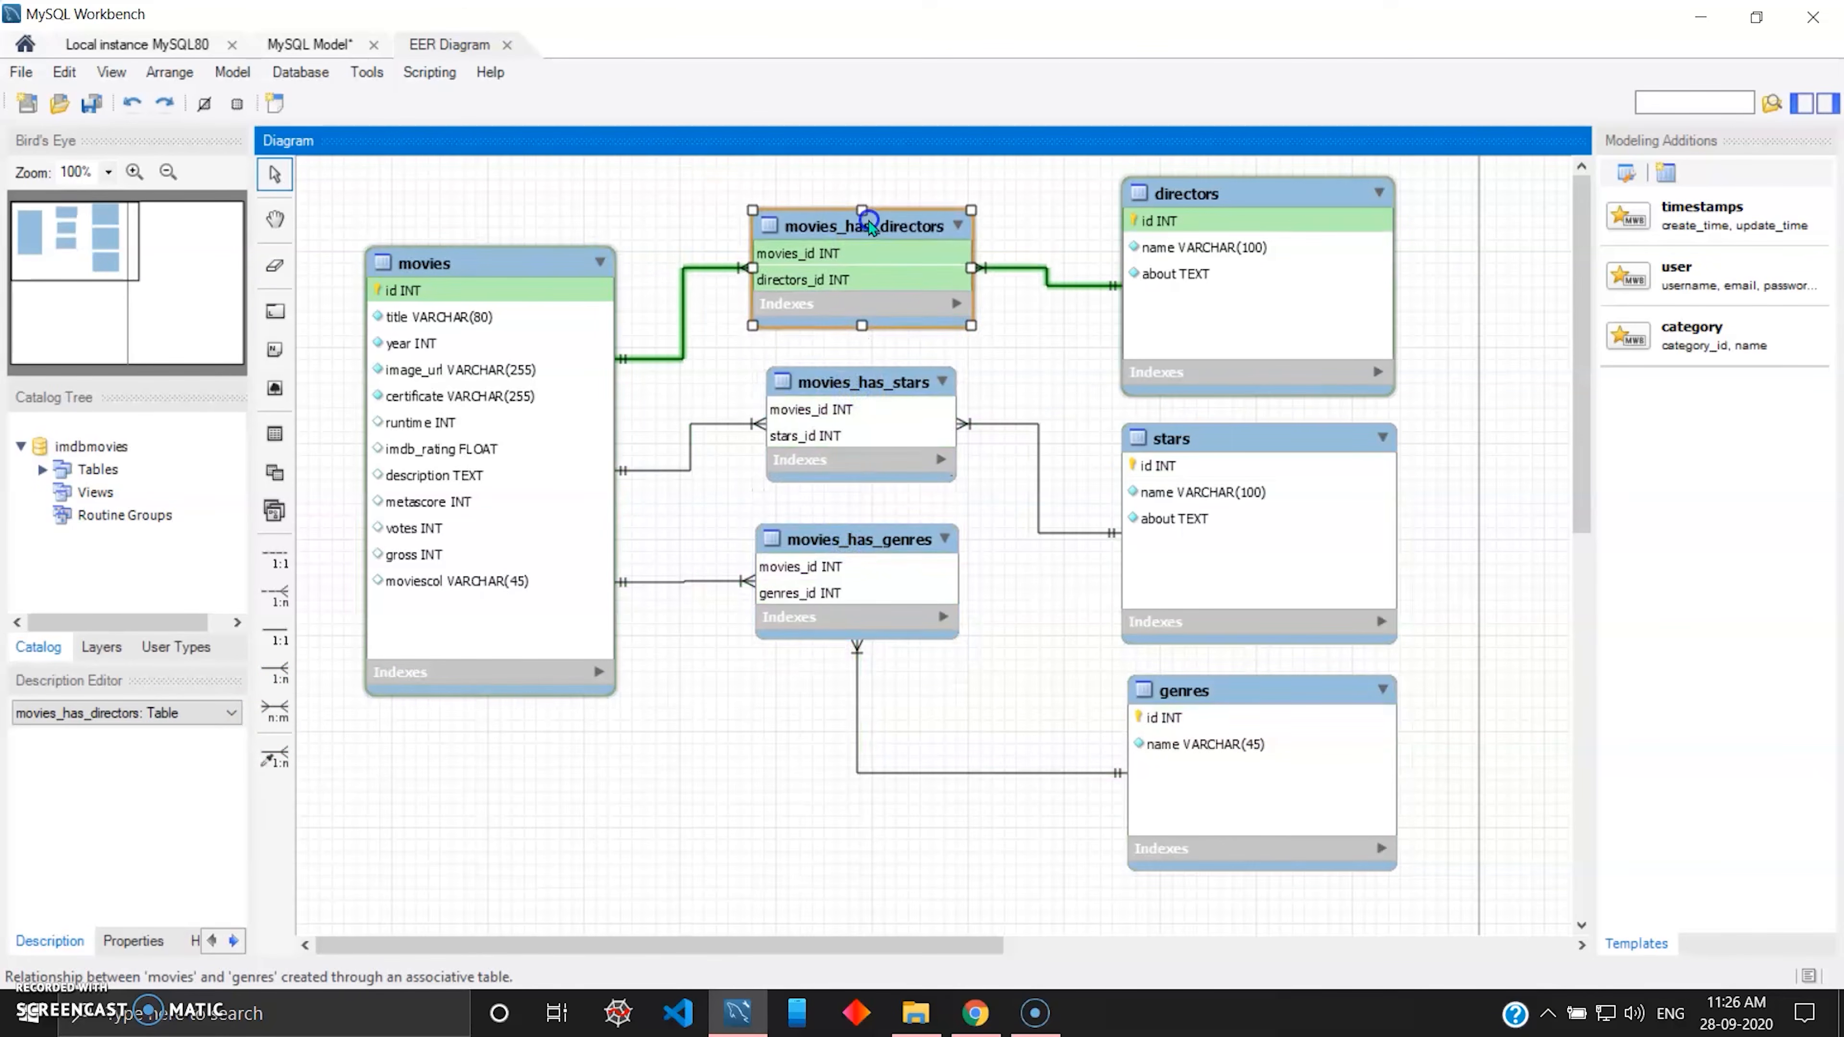
left_click(1454, 408)
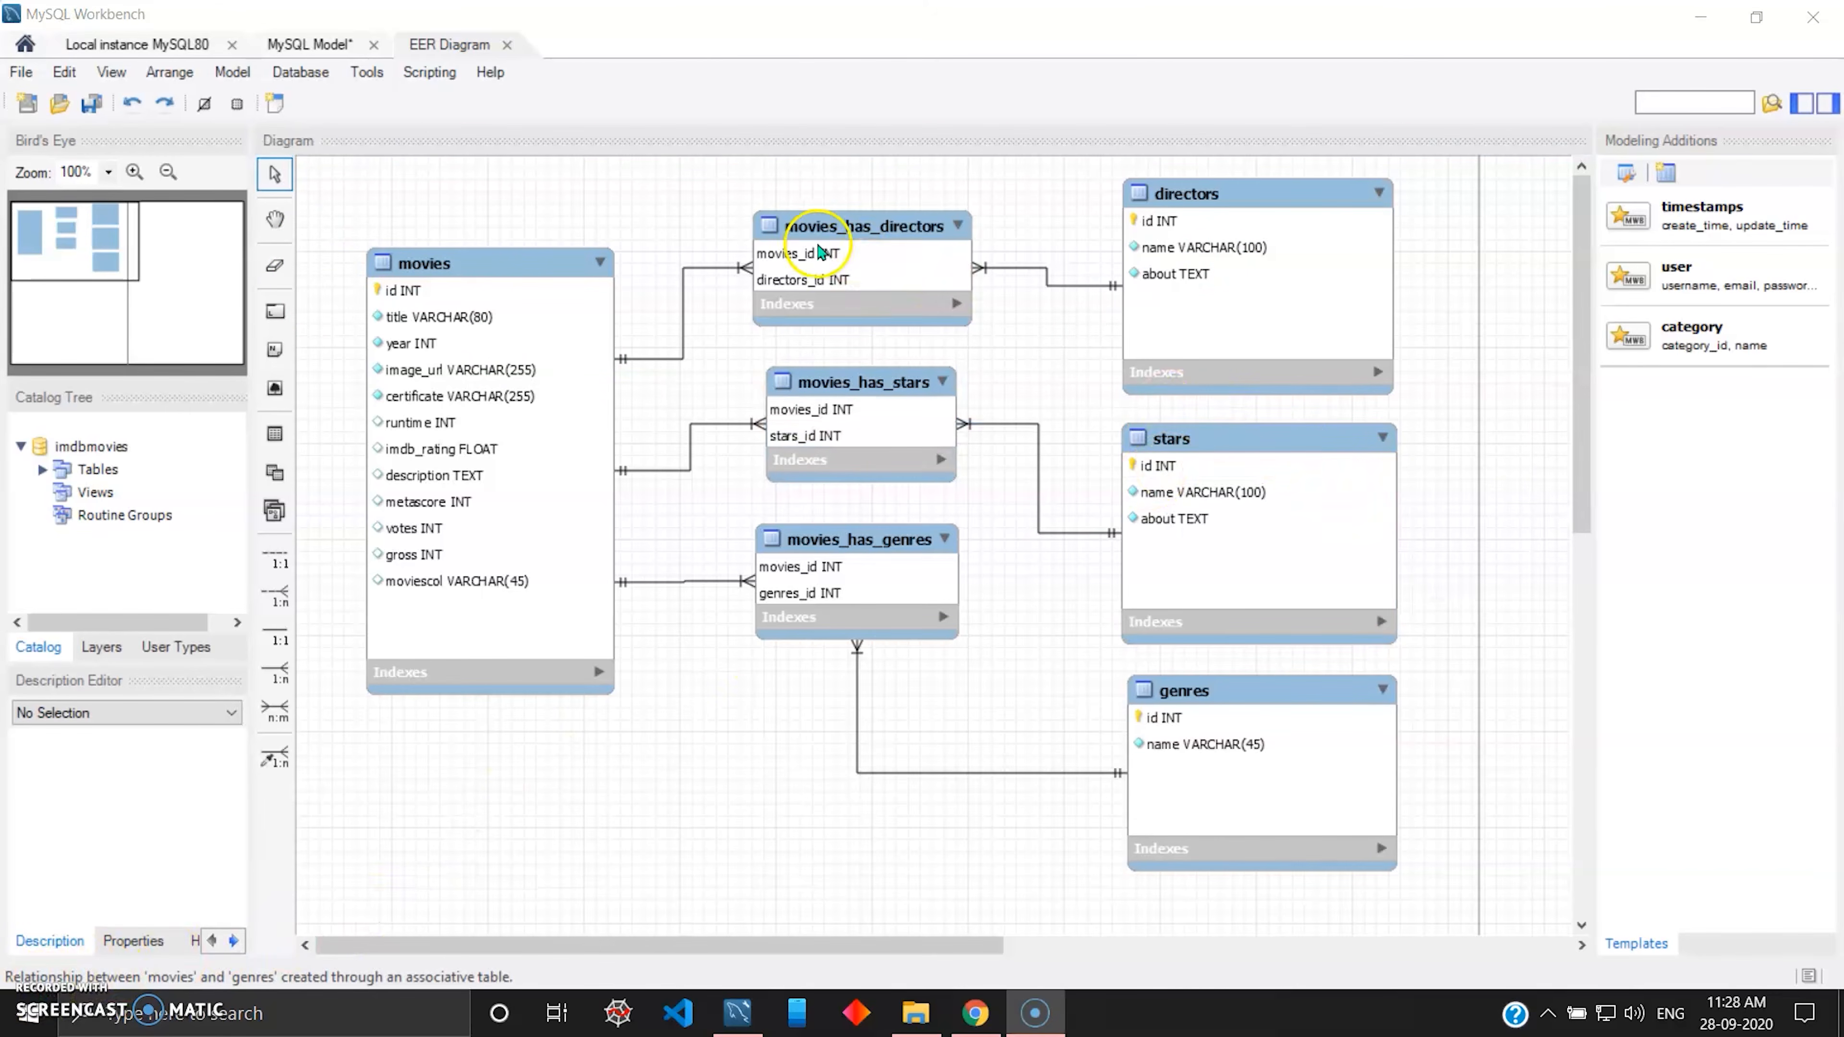
Rename the movies_has_directors table as movies_directors.
left_click(862, 260)
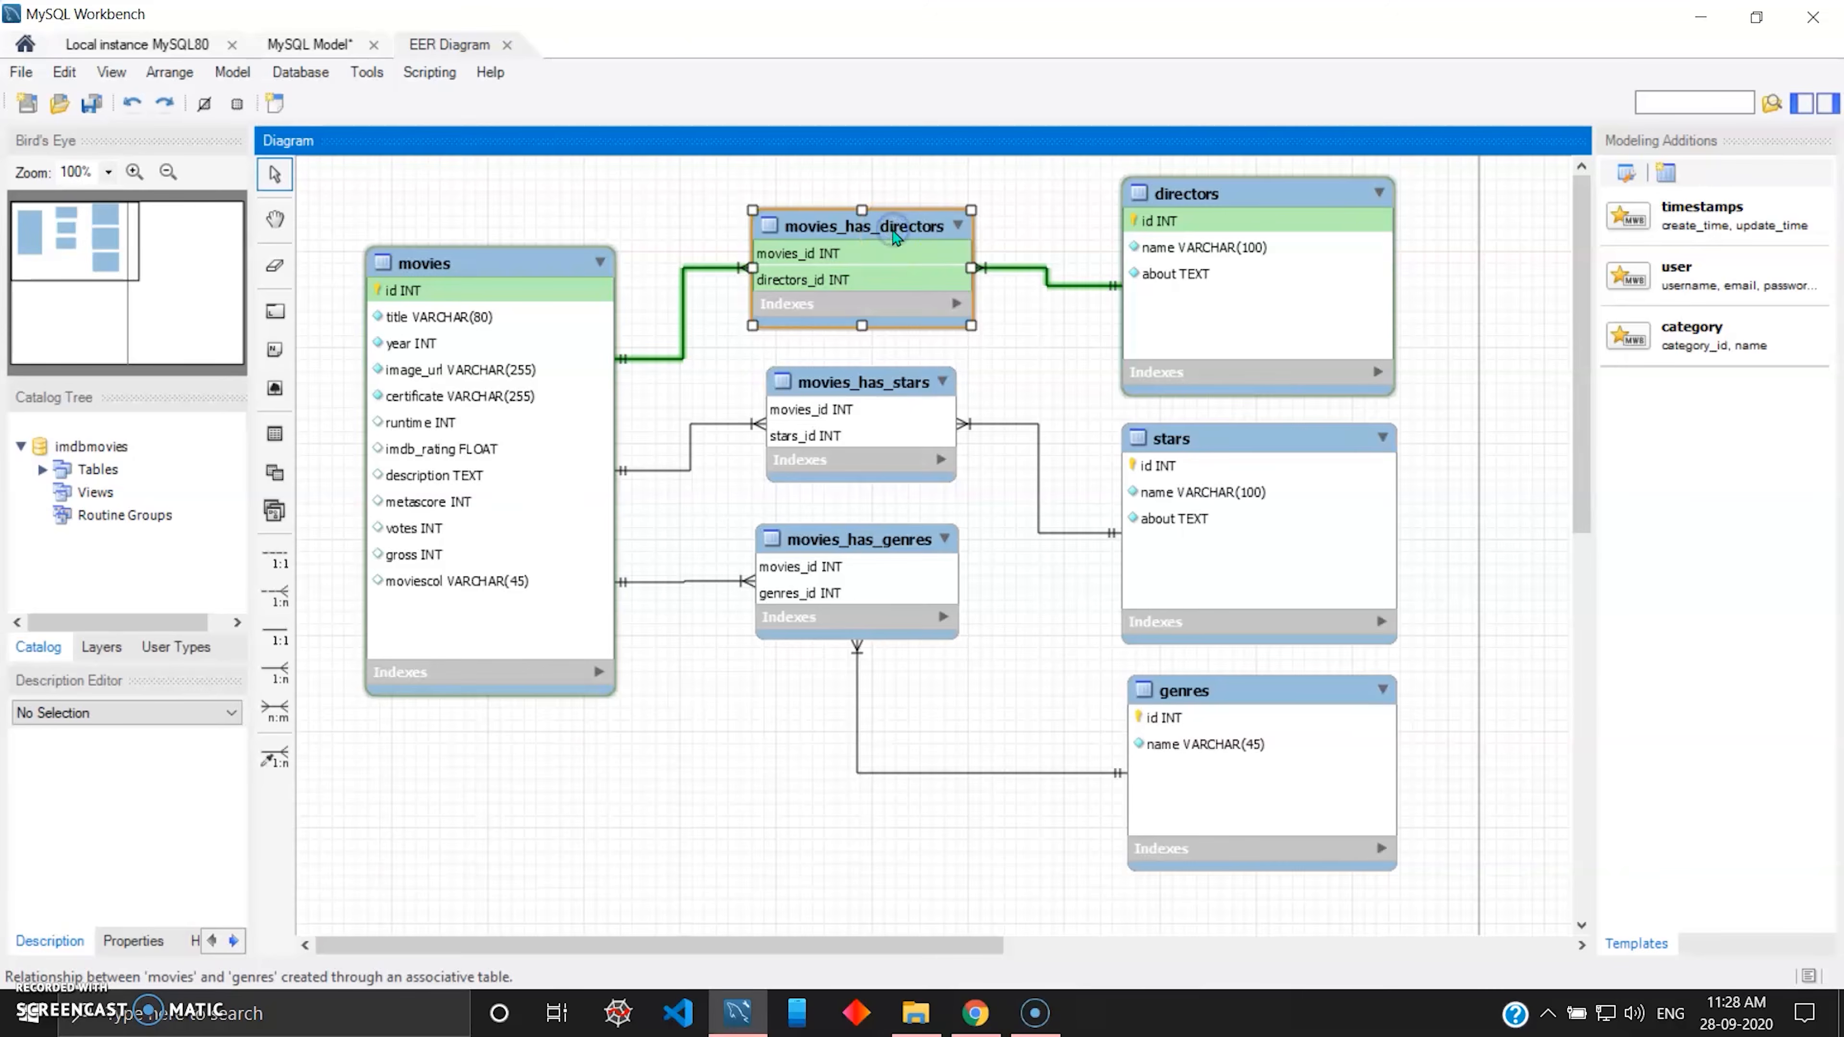
double_click(877, 234)
left_click(559, 569)
key("BackSpace")
key("BackSpace")
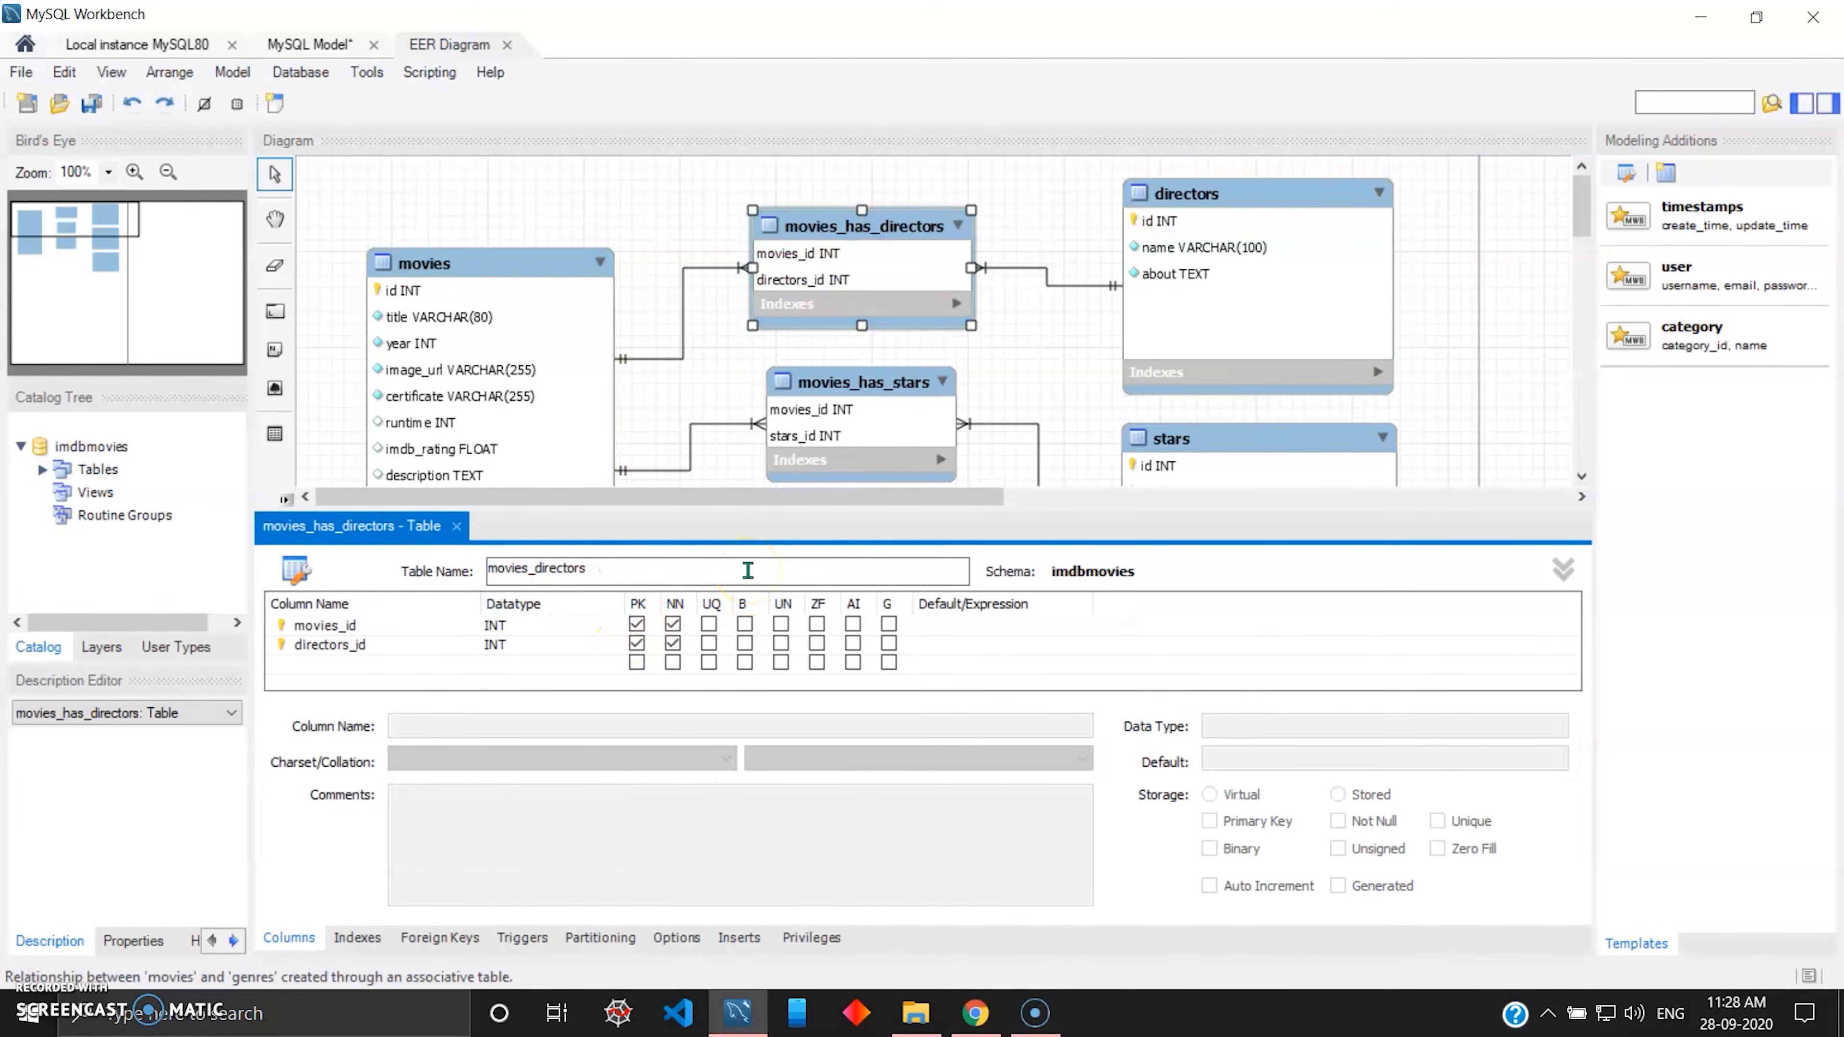
Rename the movies_has_stars table as movies_stars.
scroll(937, 360, "down", 1)
double_click(866, 344)
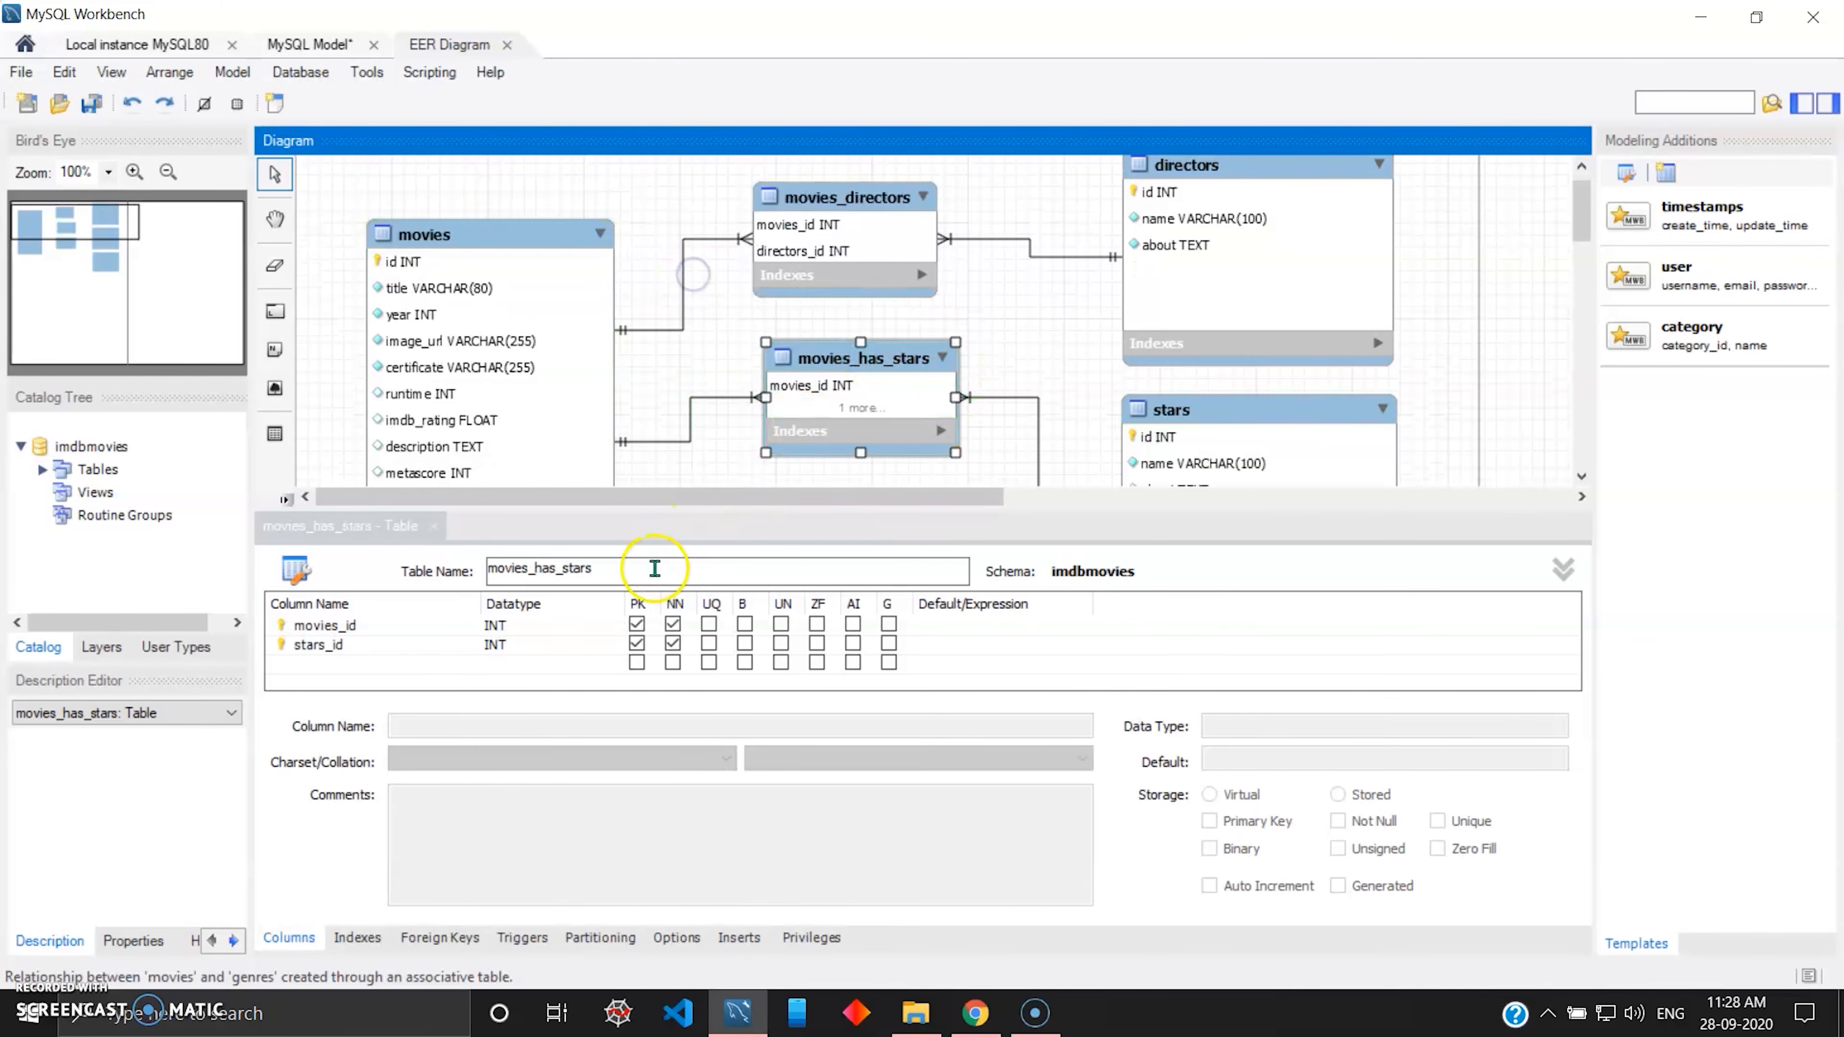
left_click(560, 570)
key("BackSpace")
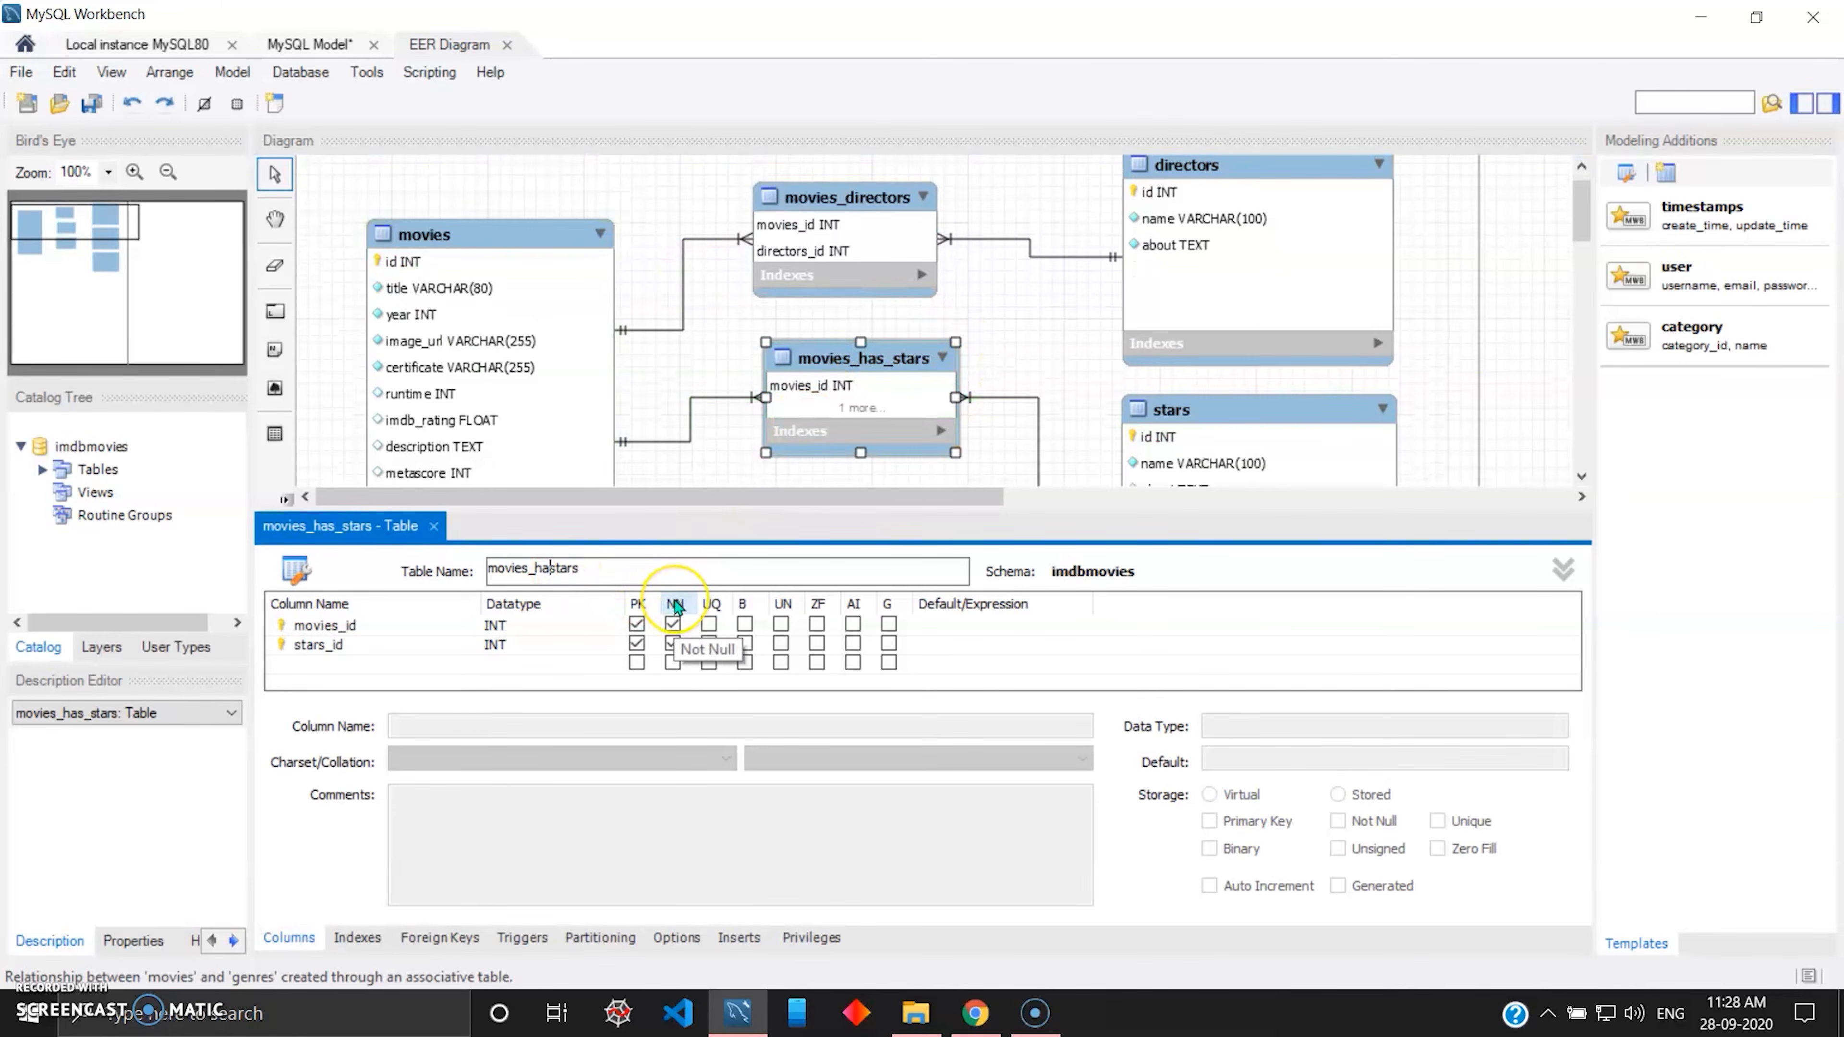
Rename the movies_has_genres table as movies_genres and close the table editor.
scroll(936, 428, "down", 2)
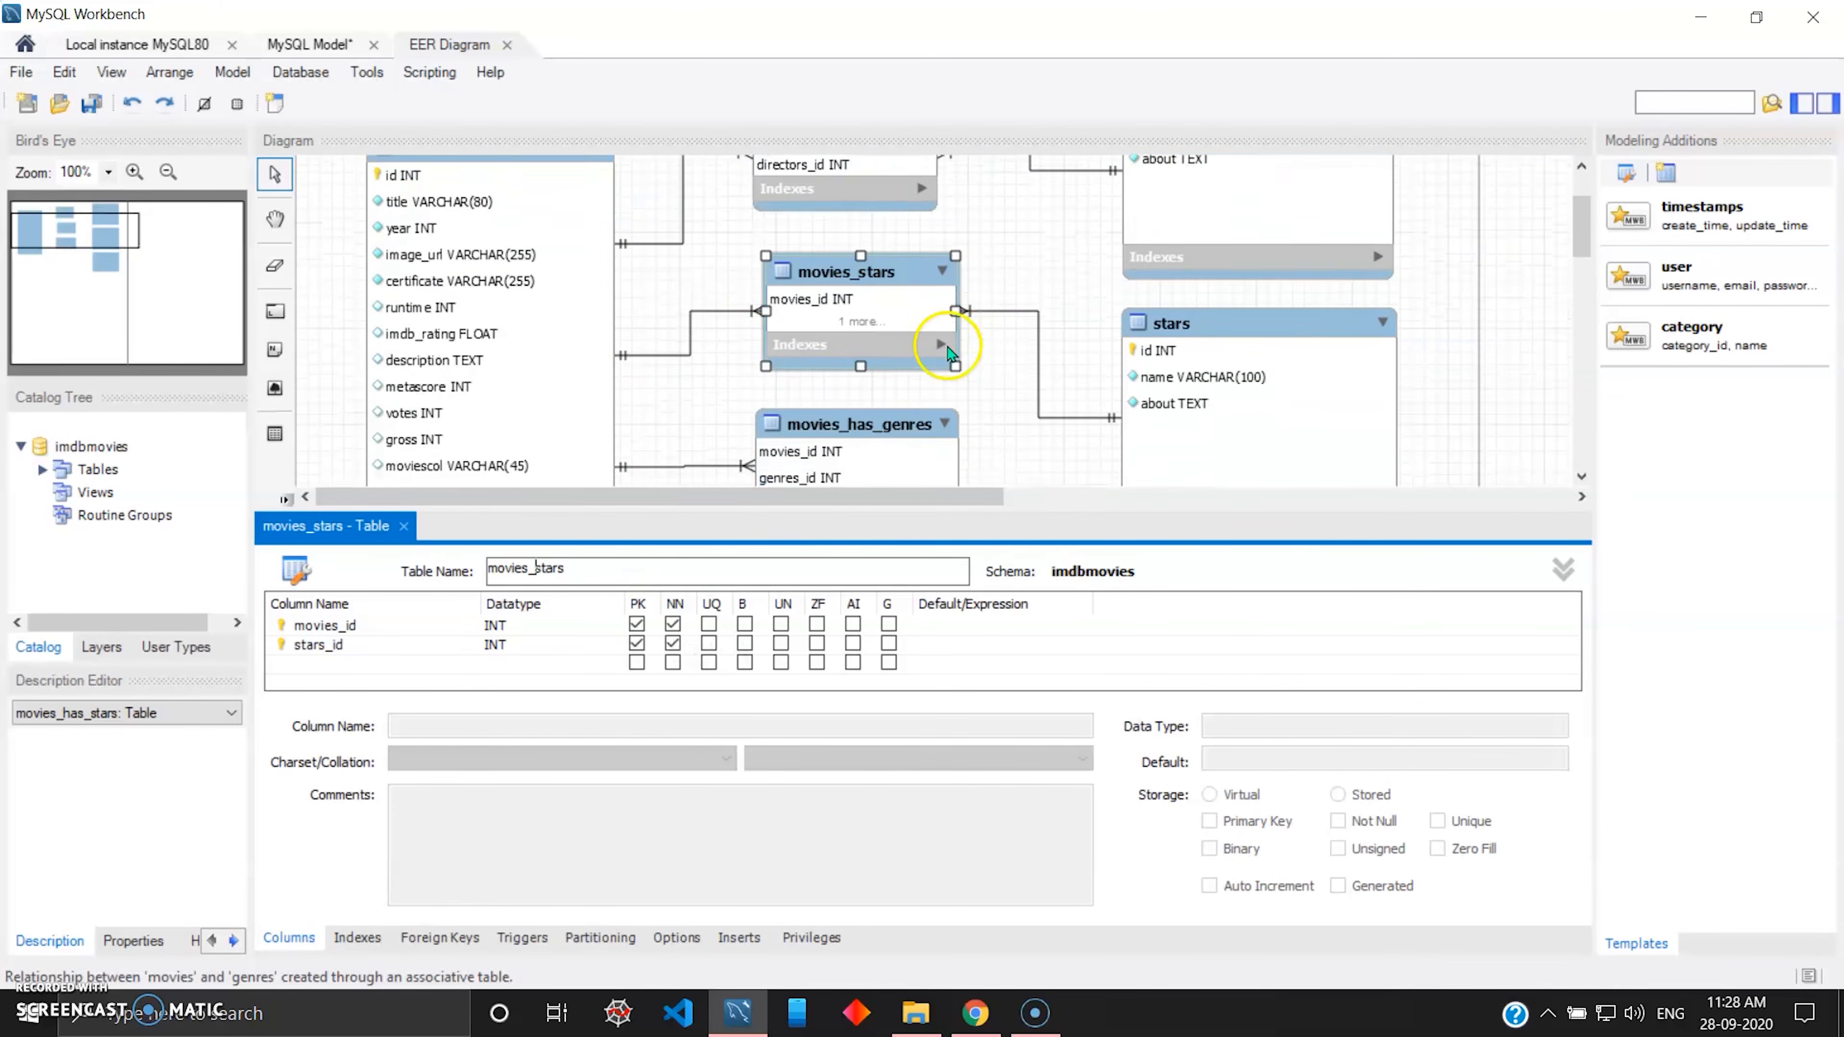
double_click(862, 399)
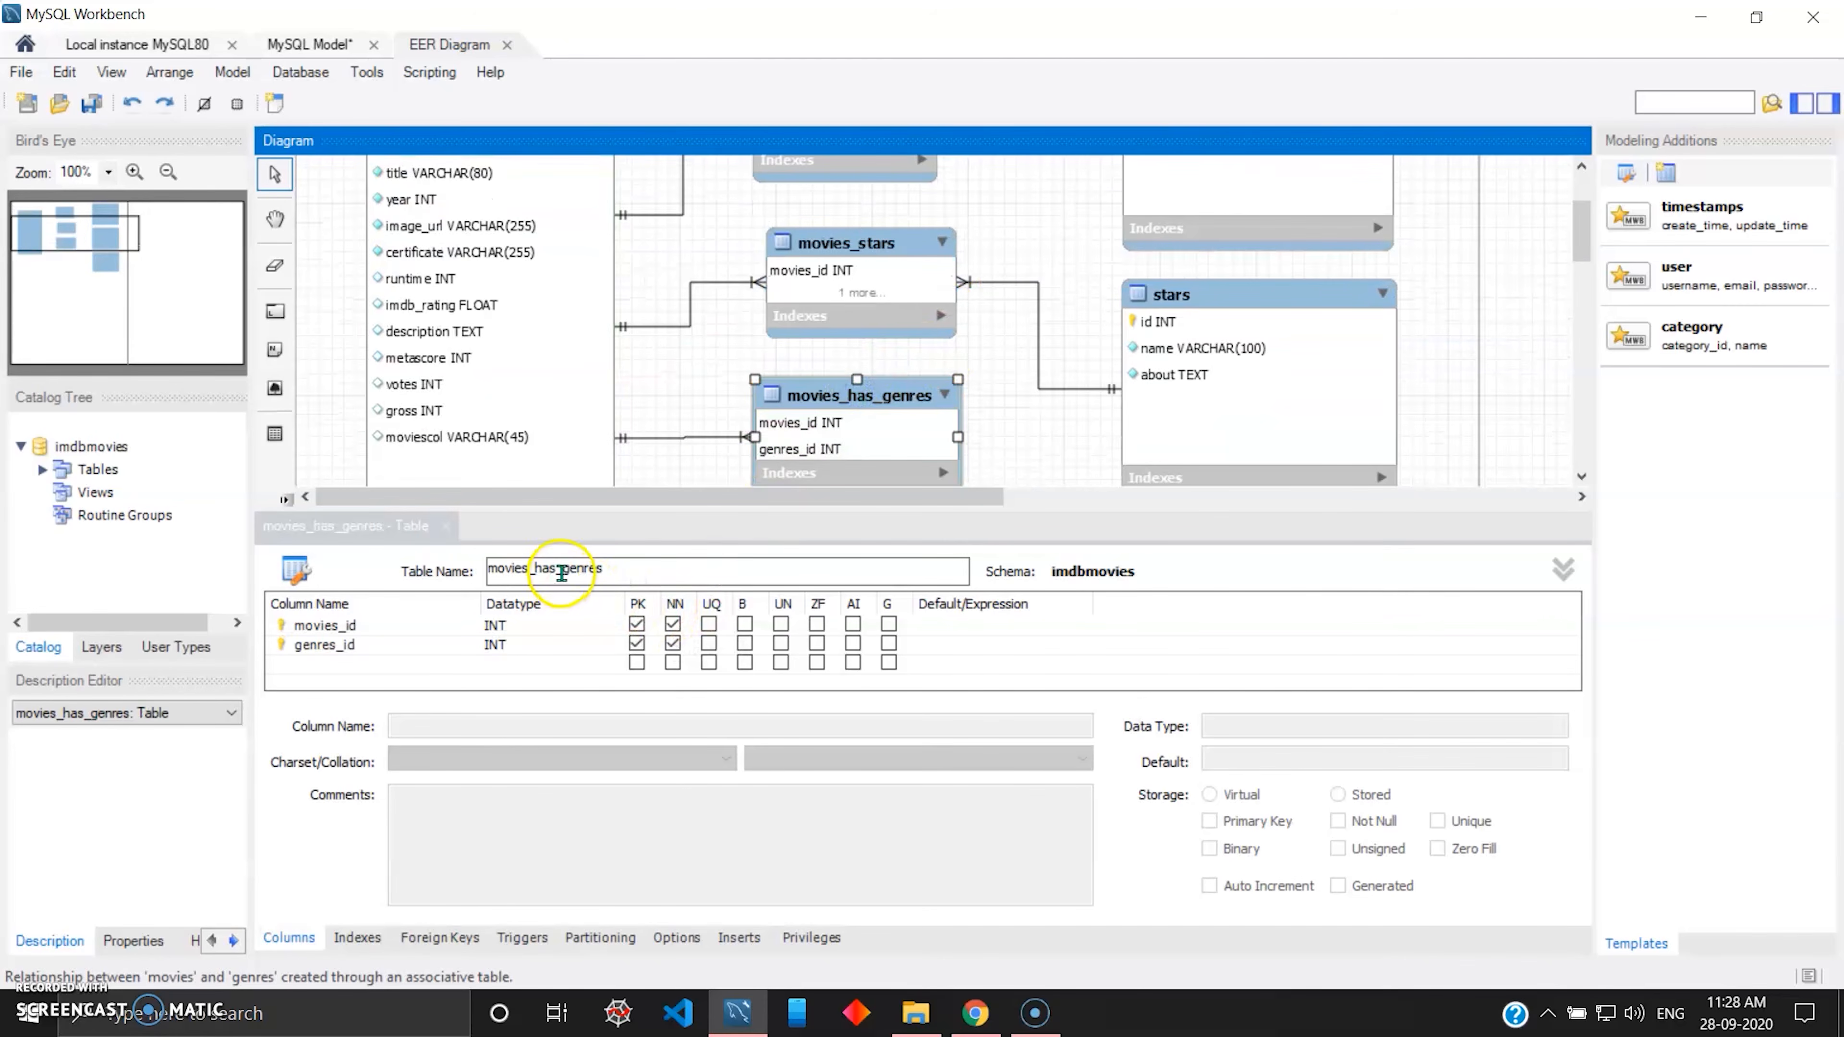
left_click(561, 571)
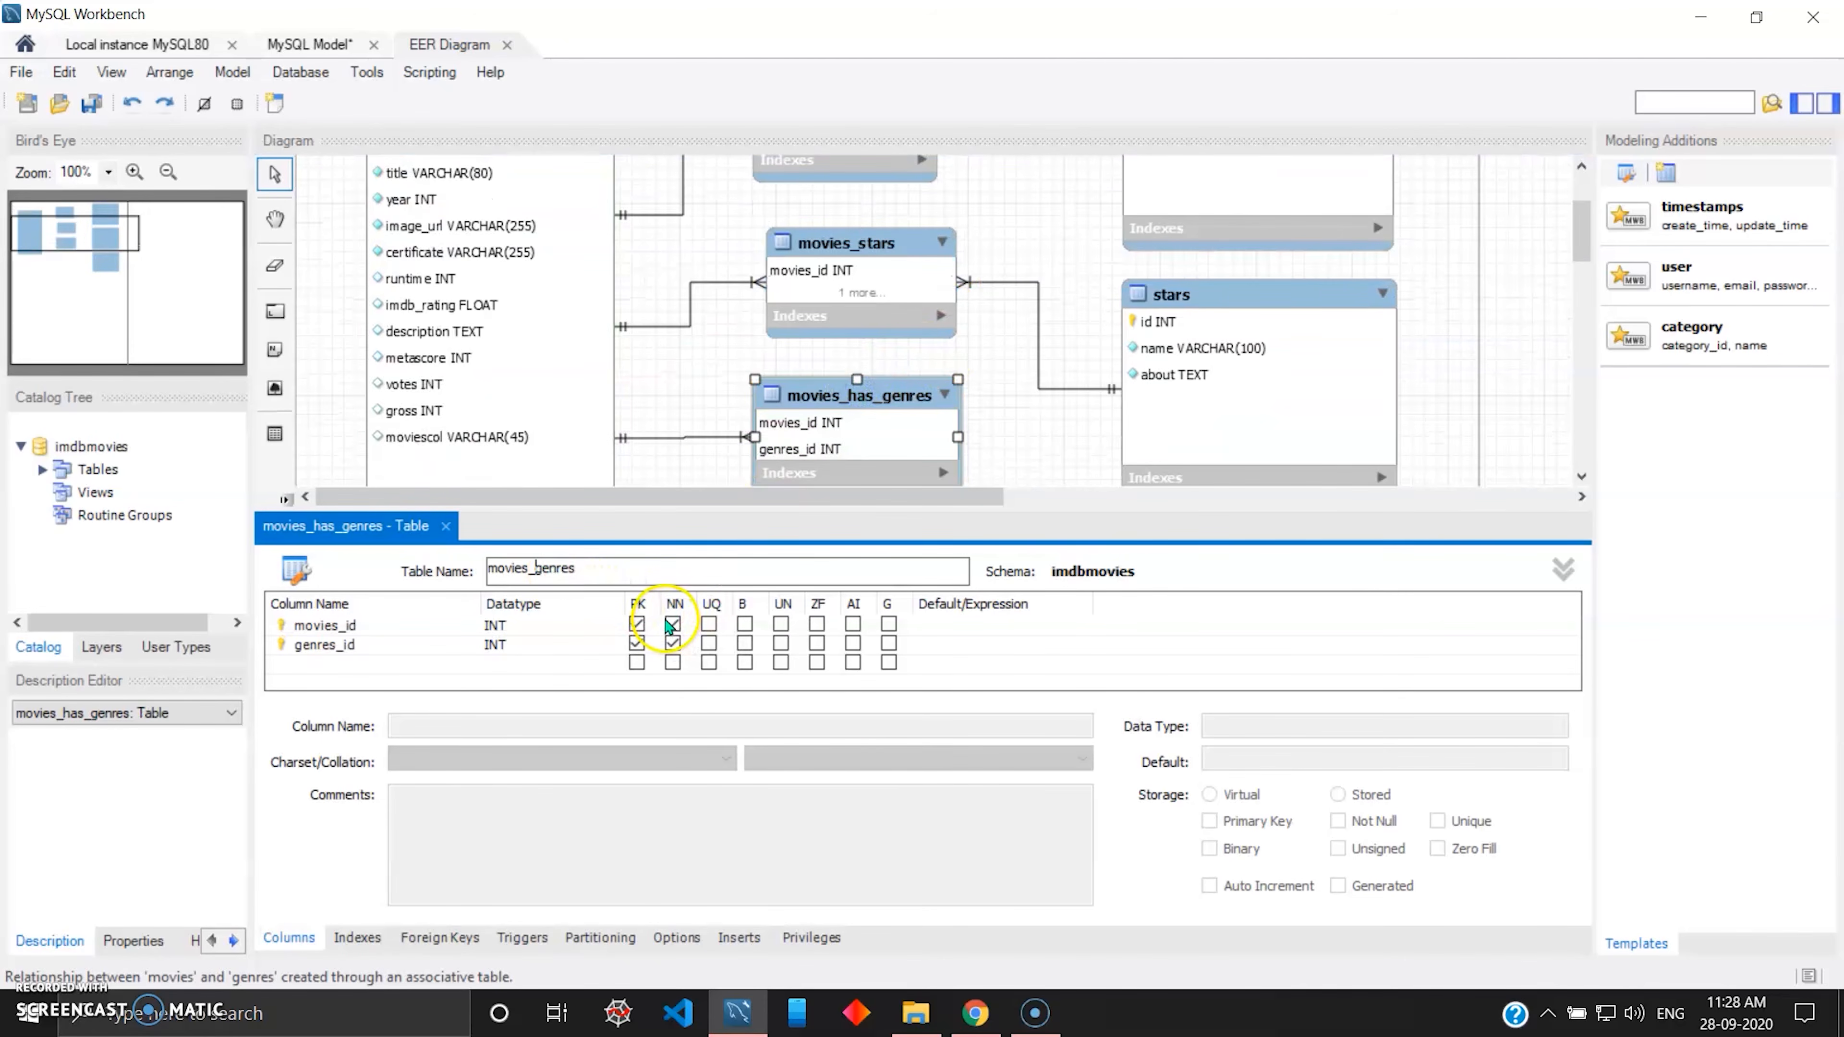
key("Return")
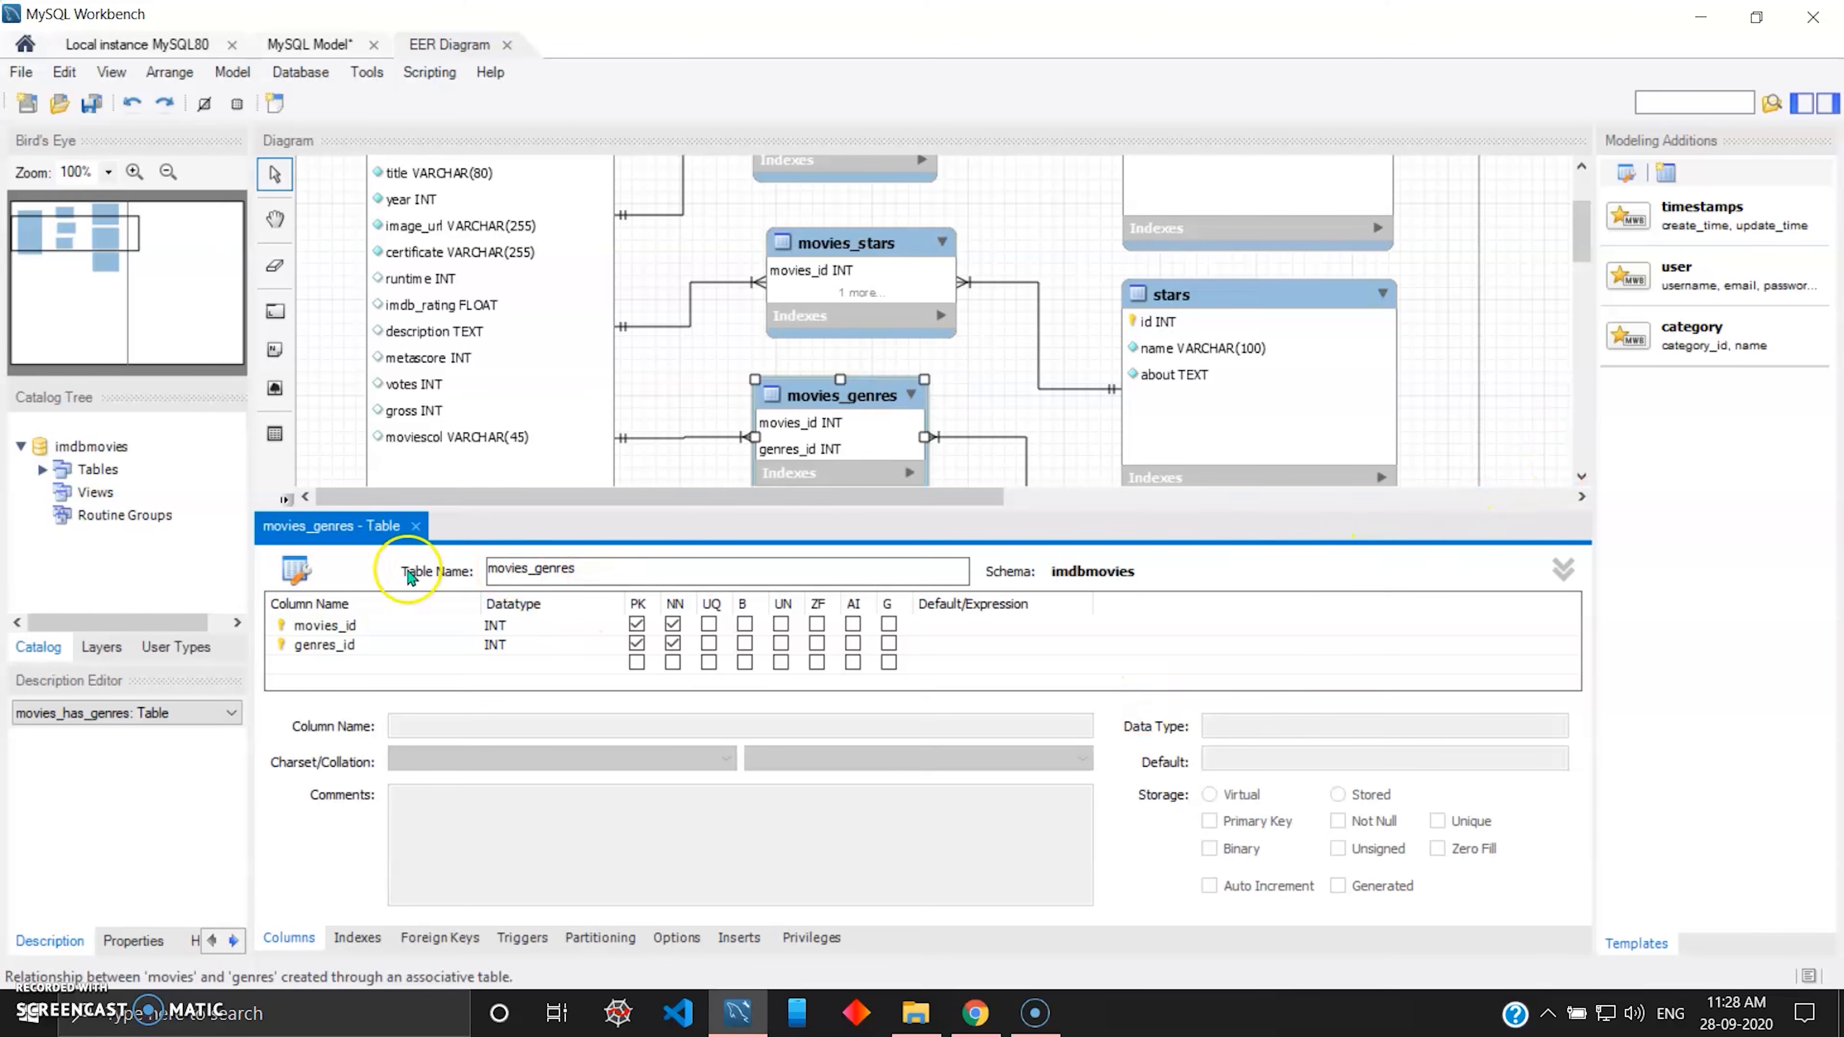
left_click(417, 526)
Spread the movies_genres, movies_stars and movies_directors tables vertically so each sits roughly level with its related table.
scroll(939, 596, "up", 3)
left_click_drag(853, 578, 847, 669)
left_click_drag(851, 425, 842, 480)
left_click_drag(870, 272, 868, 305)
left_click(1485, 366)
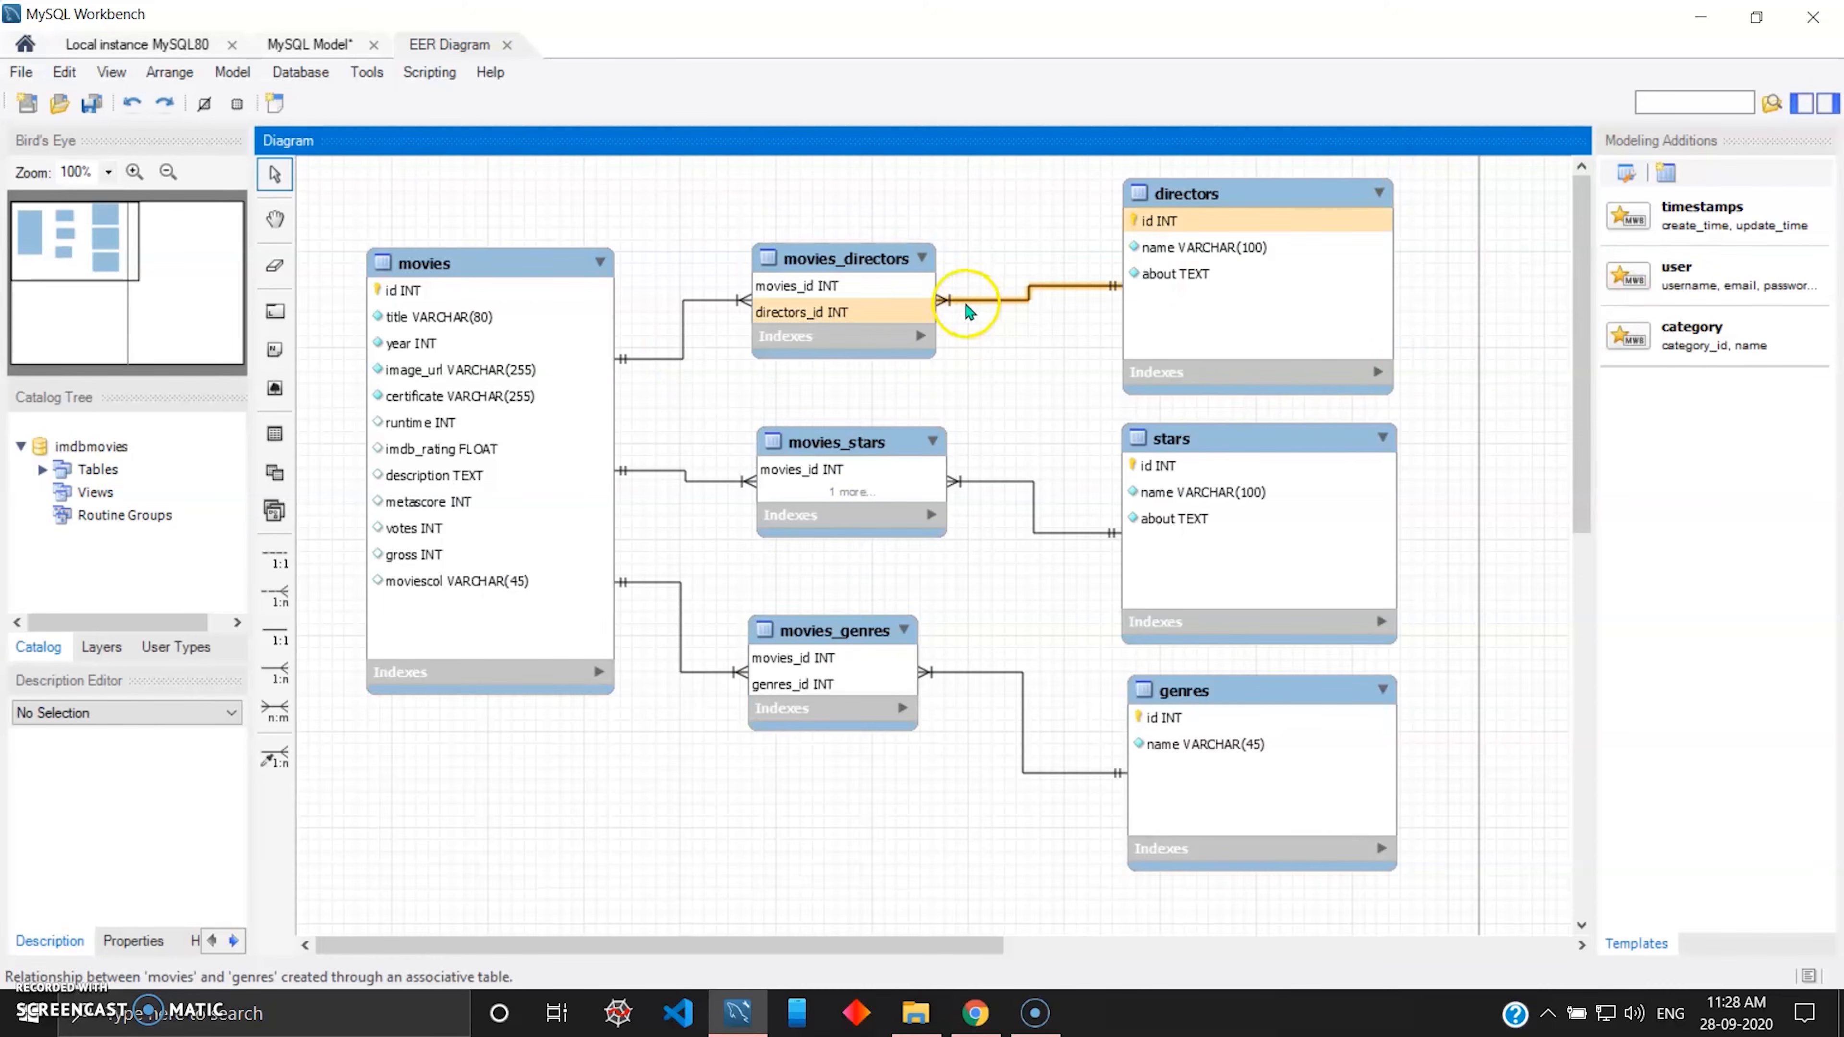
left_click(832, 264)
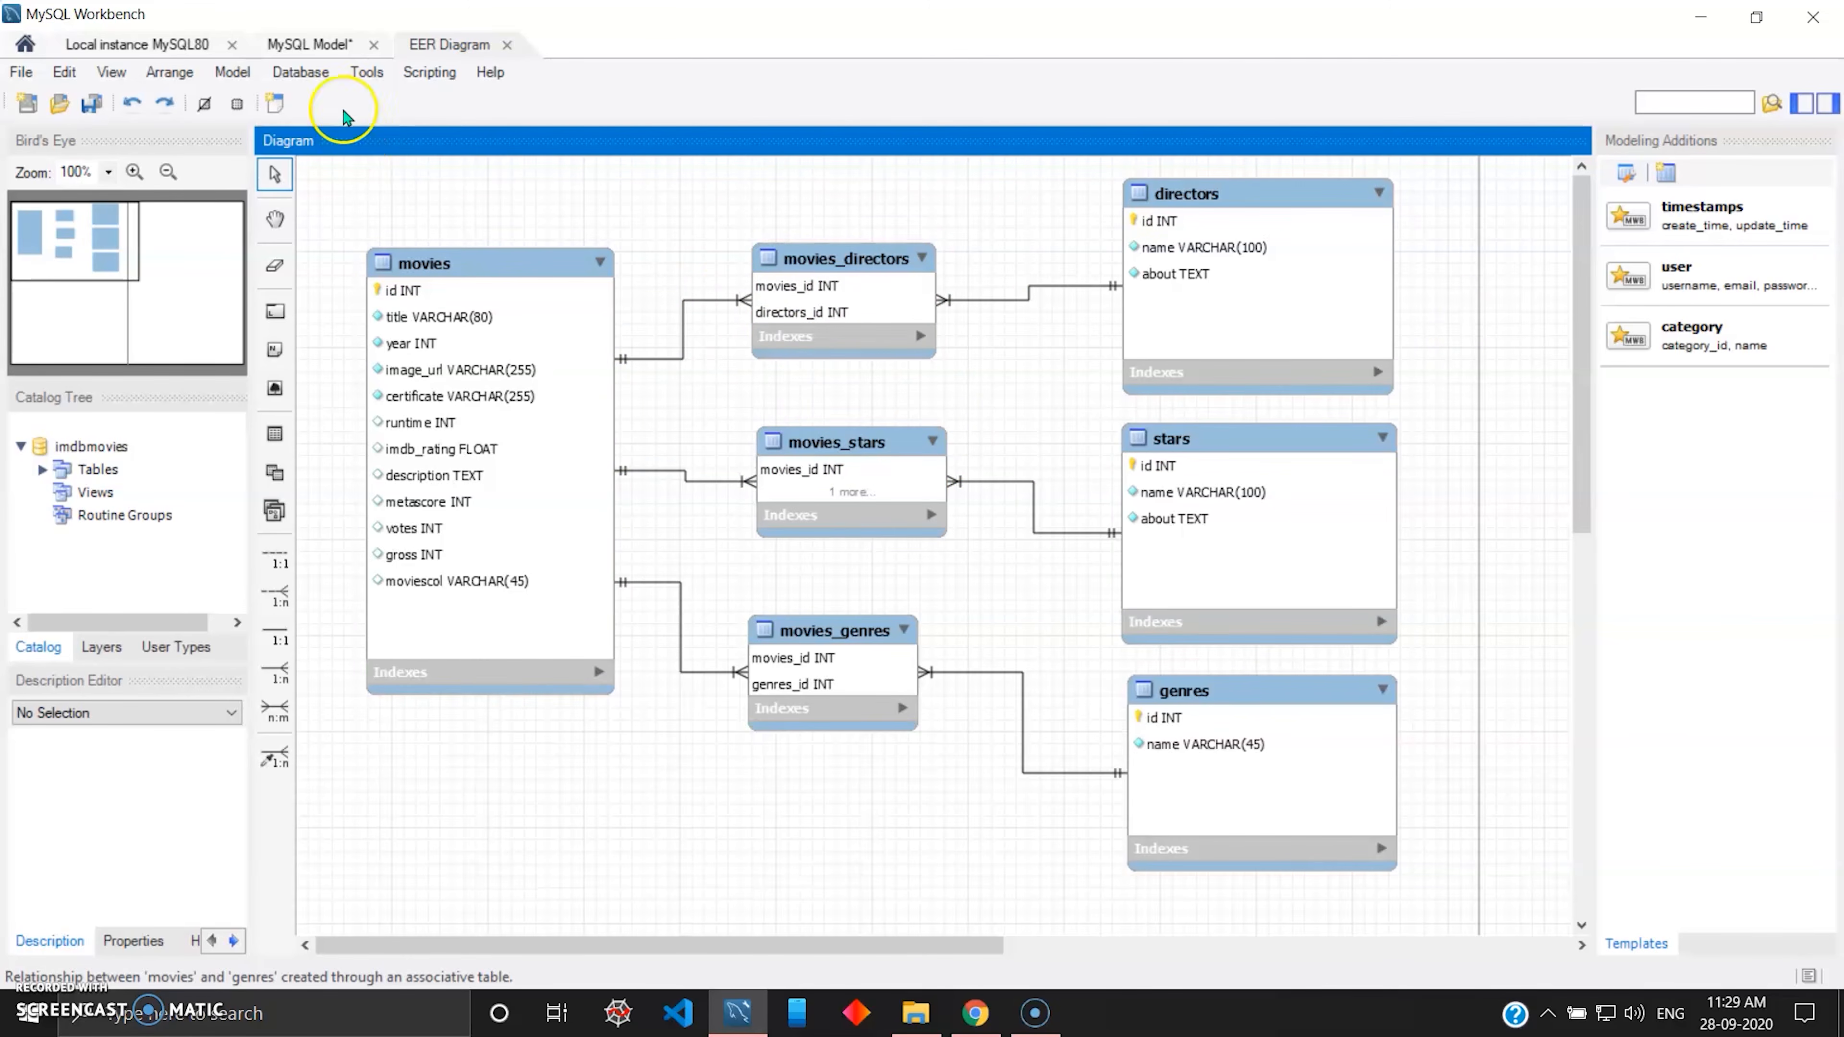
Open the Forward Engineer wizard for generating the database from the model.
left_click(295, 73)
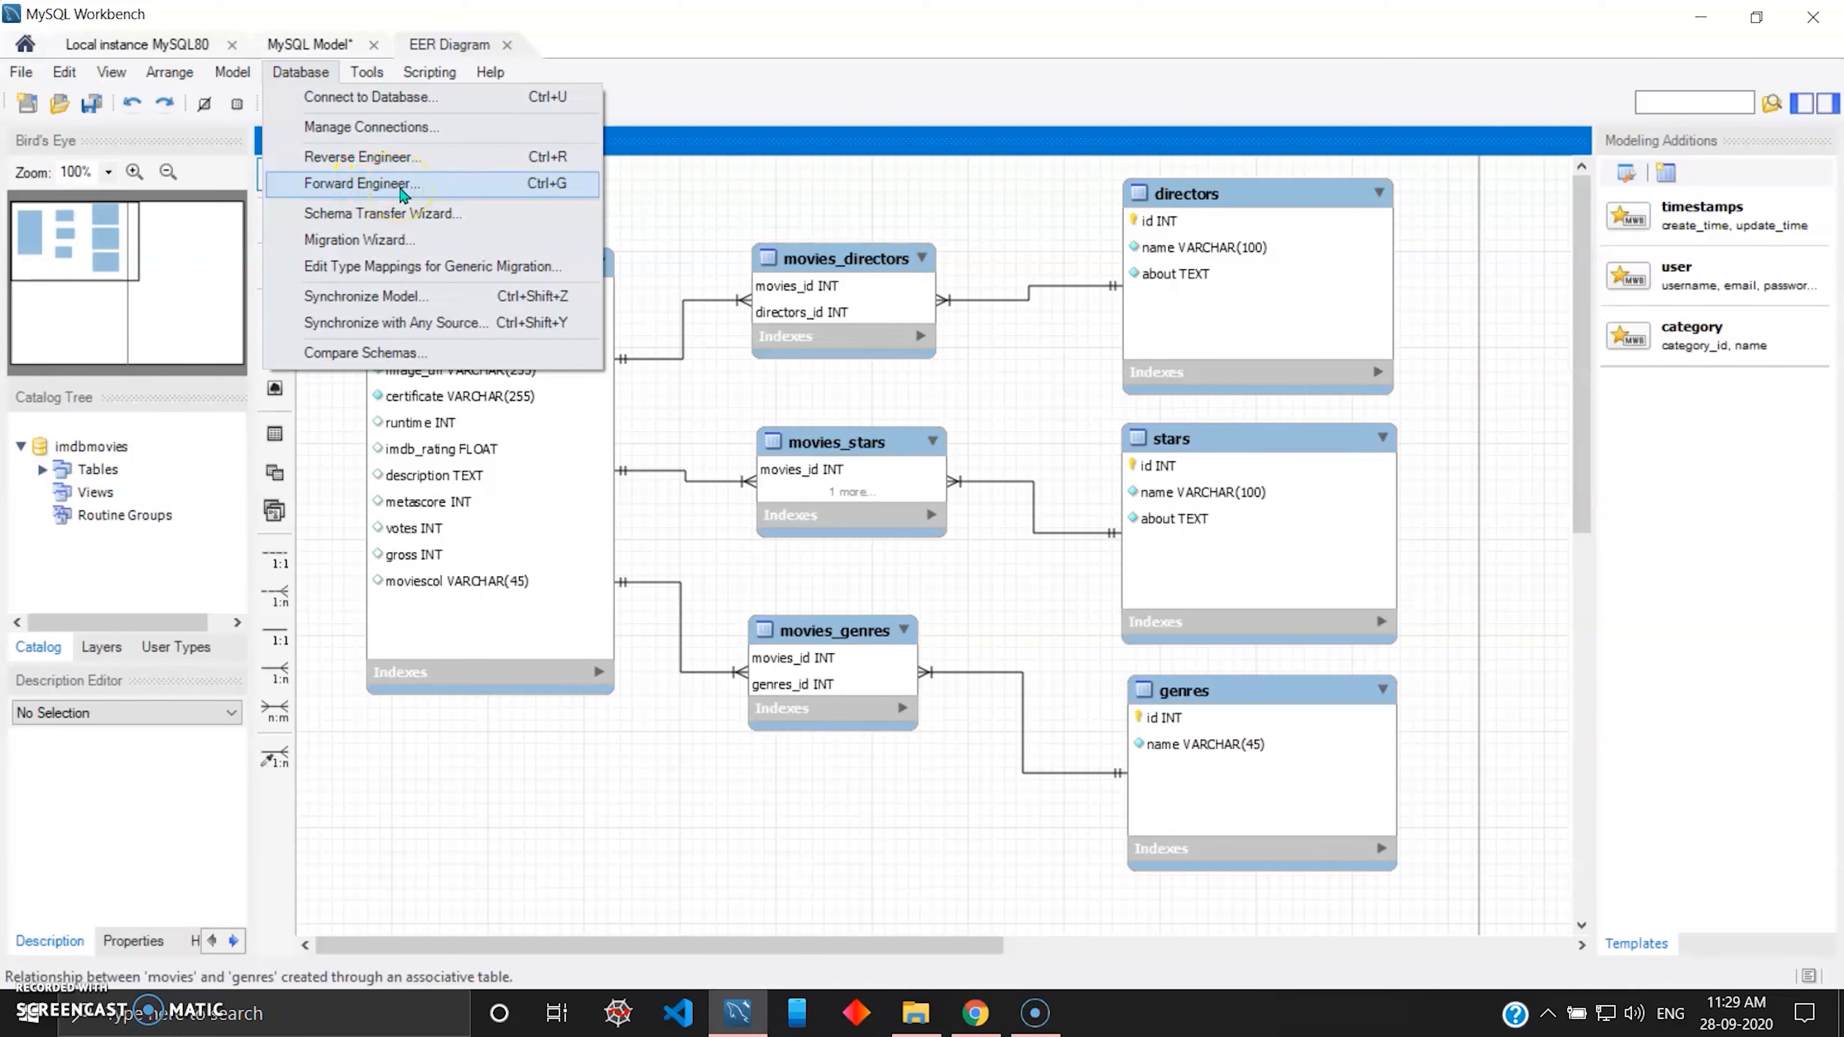
left_click(402, 186)
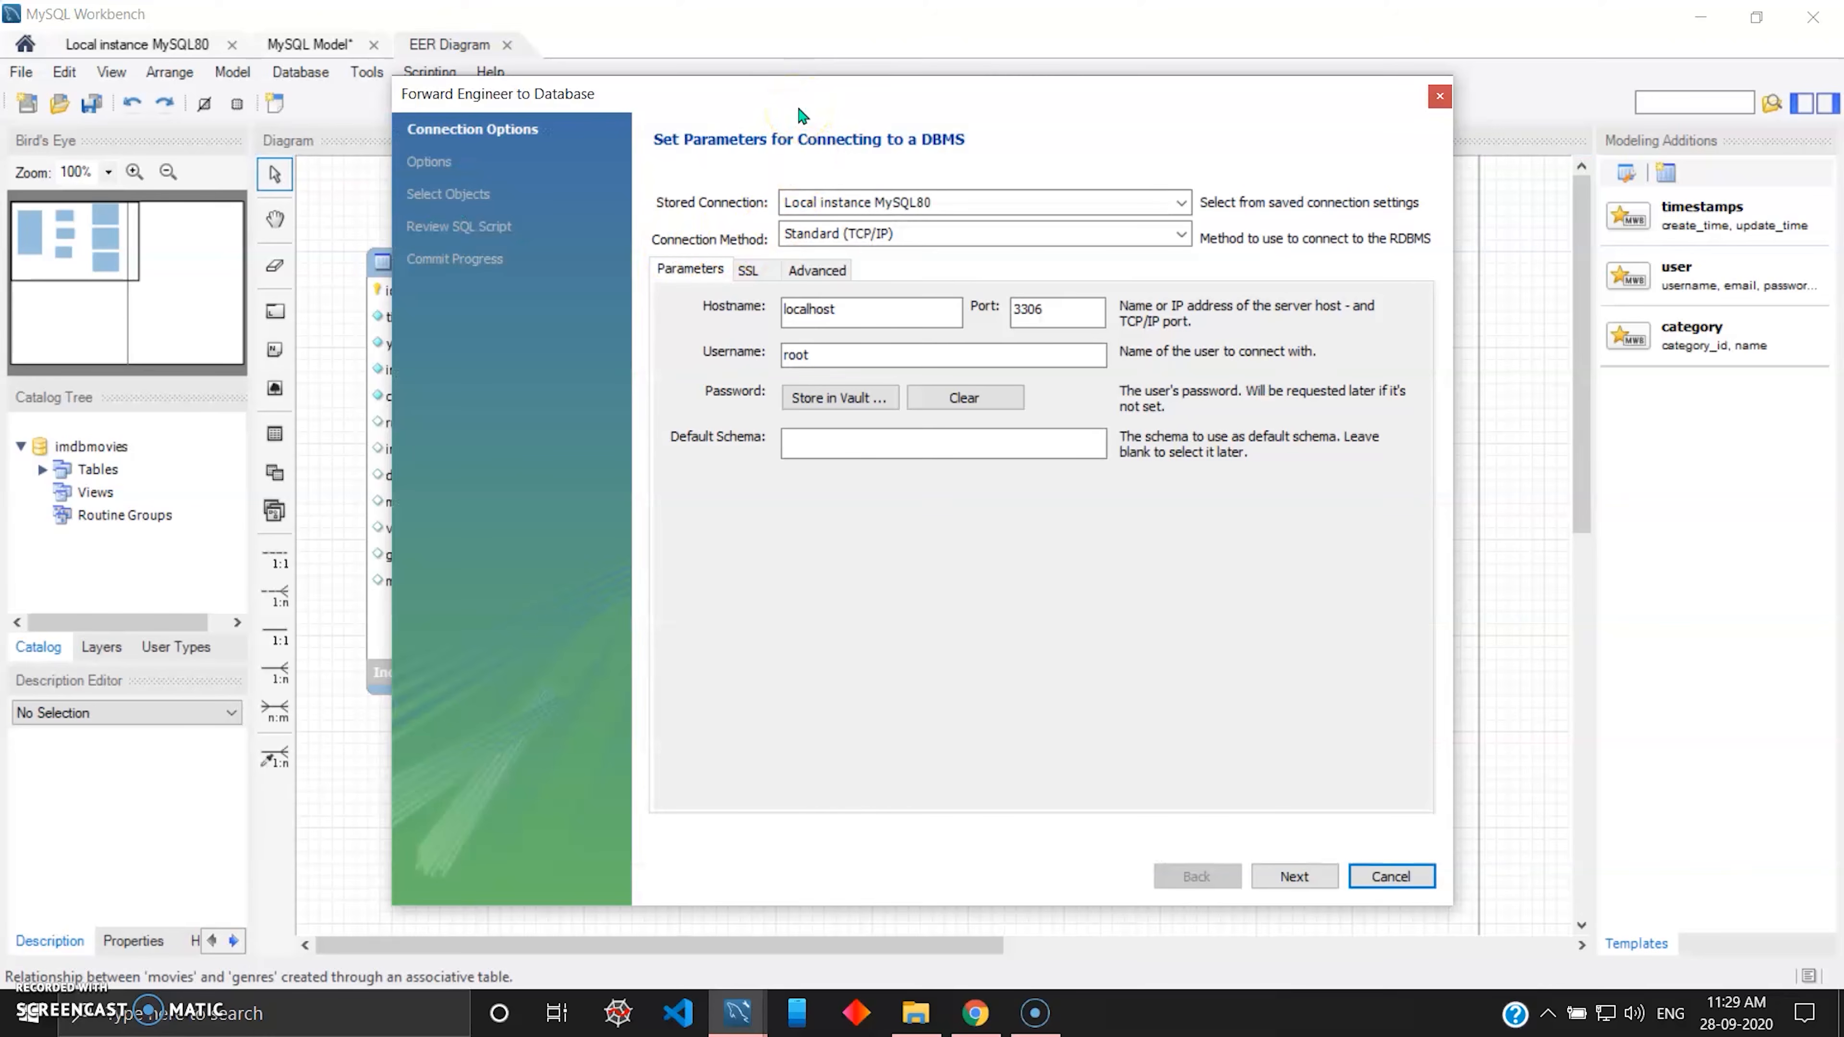
mouse_move(913, 106)
left_mouse_down()
mouse_move(894, 107)
mouse_move(908, 98)
left_mouse_up()
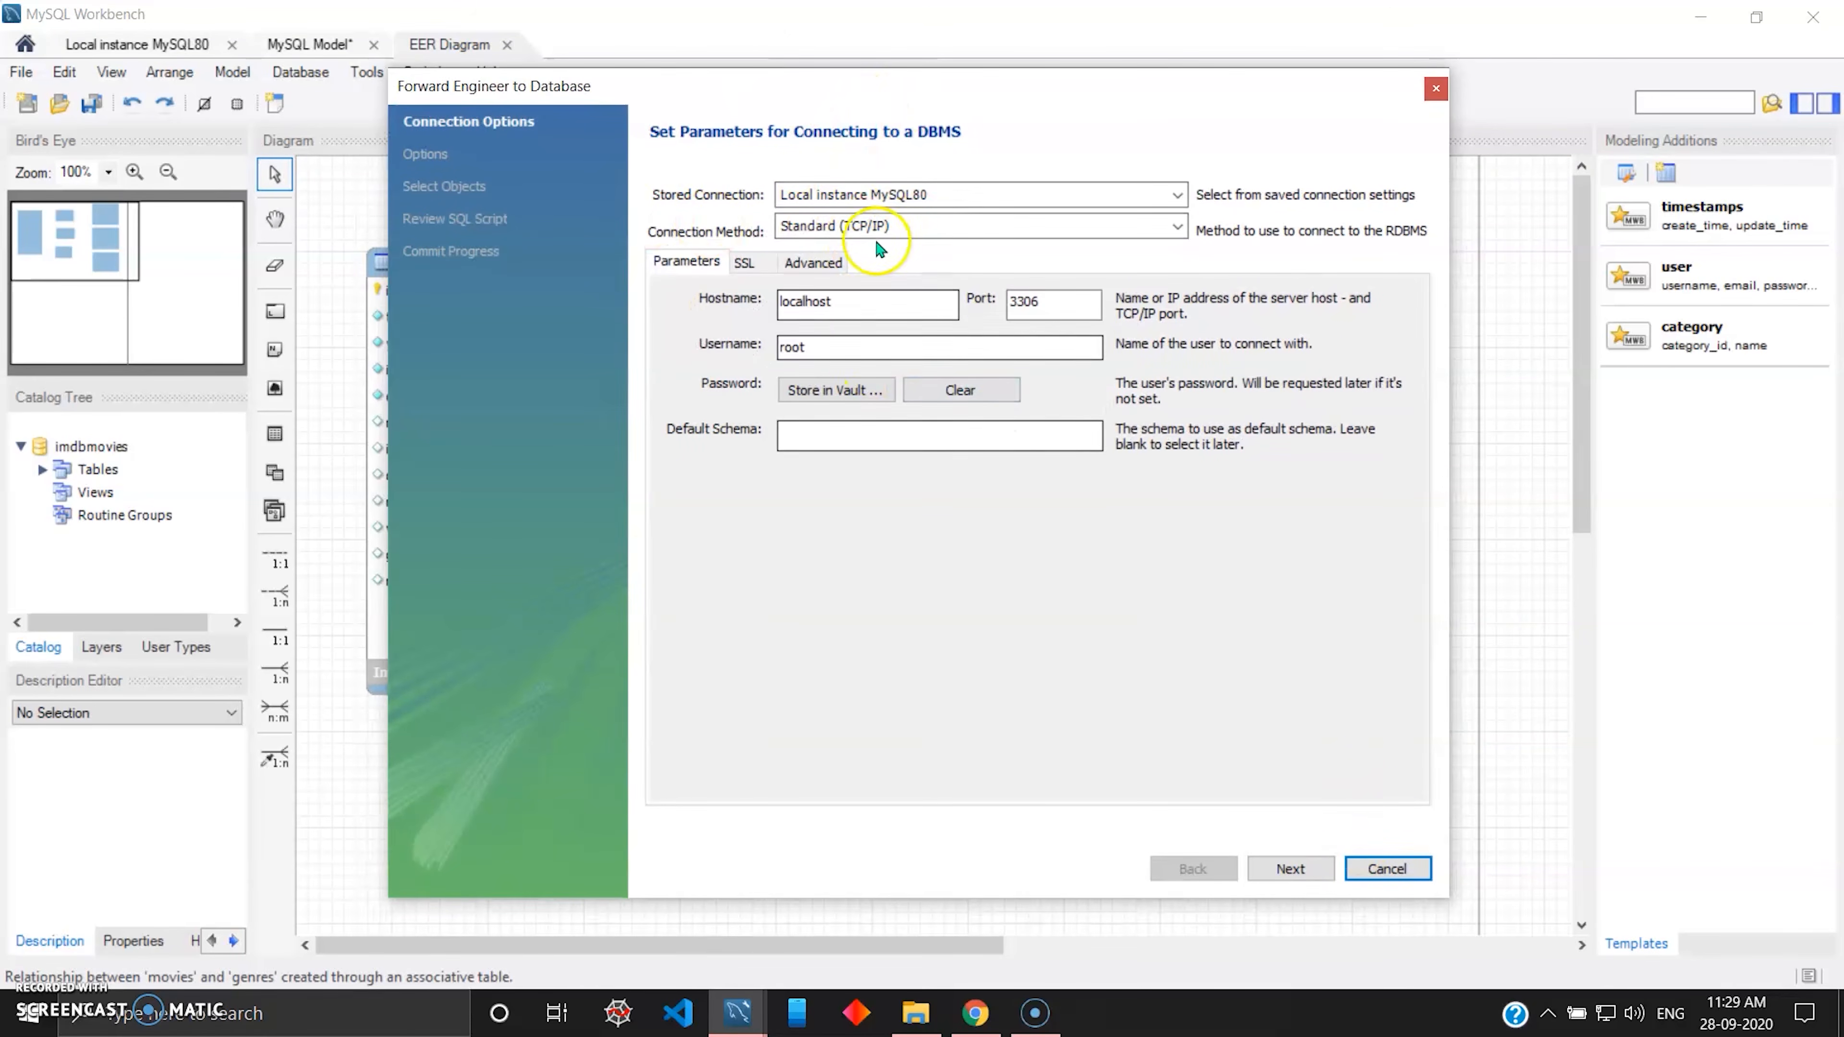
Accept the Local instance MySQL80 connection and default options, export only MySQL table objects, and advance to the SQL script review.
left_click(911, 347)
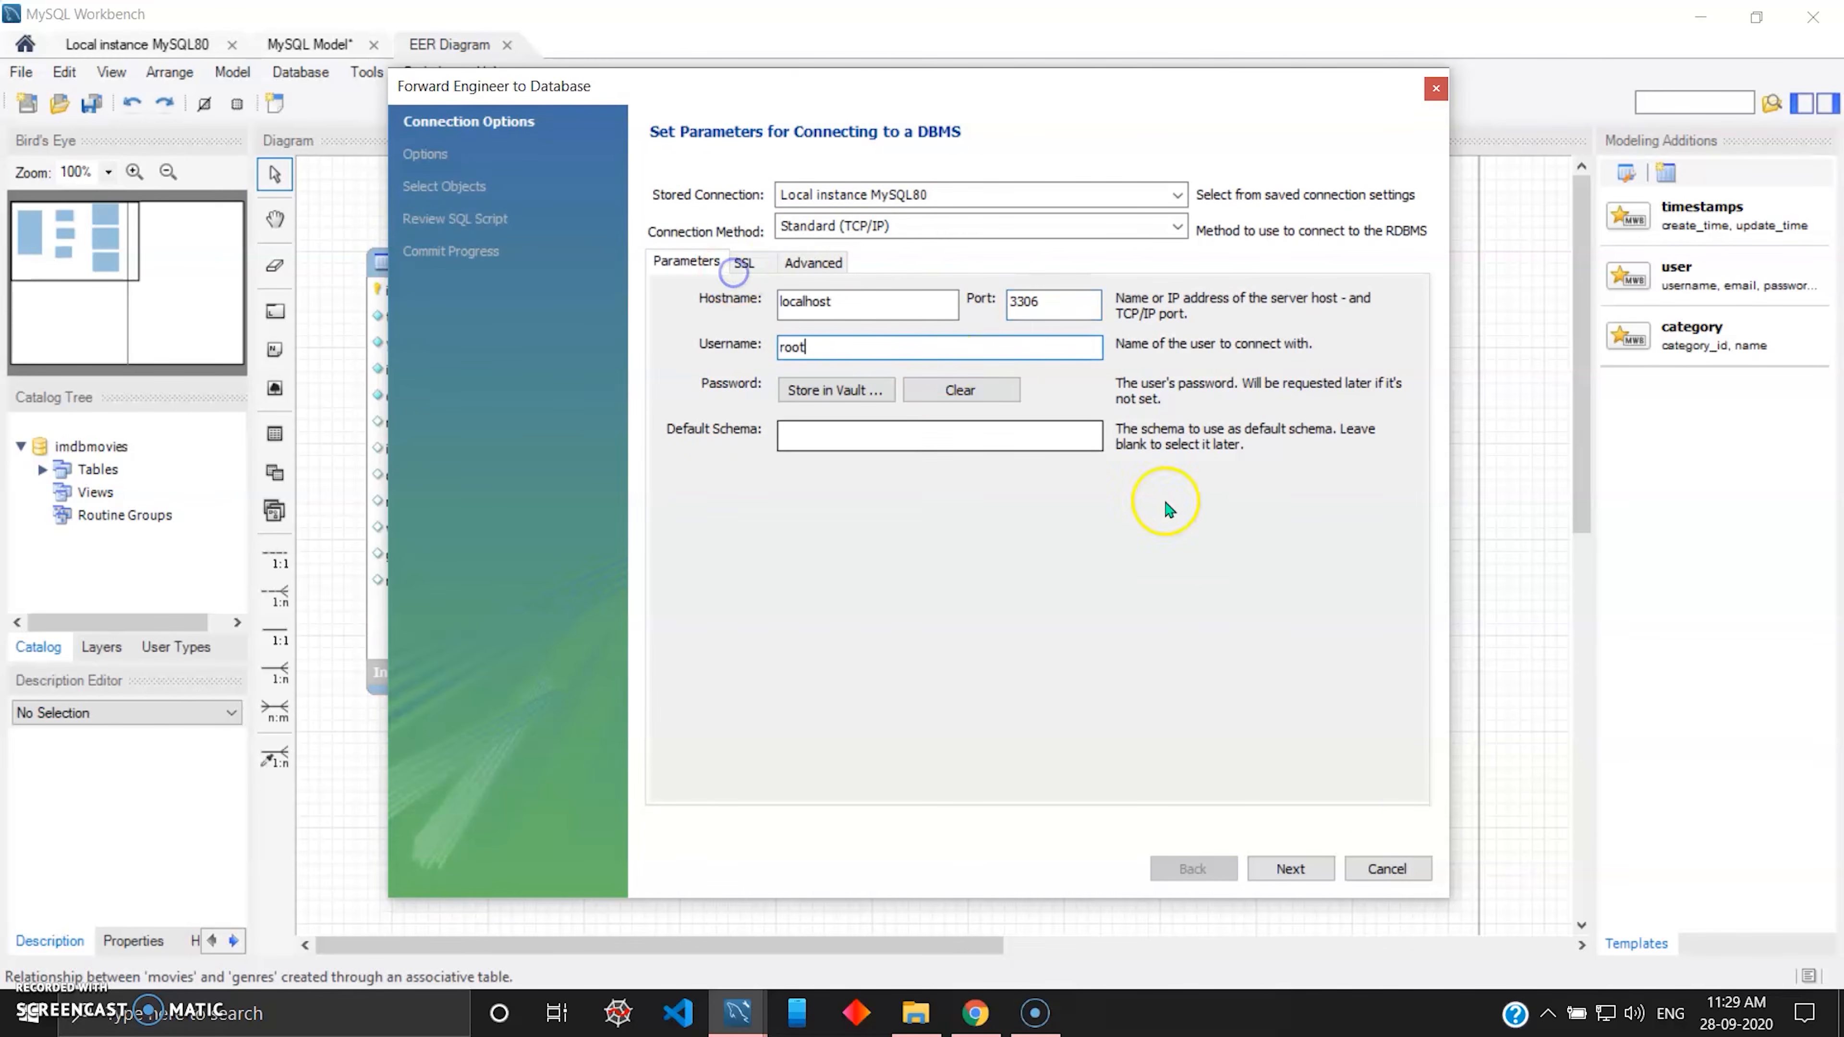
left_click(1292, 870)
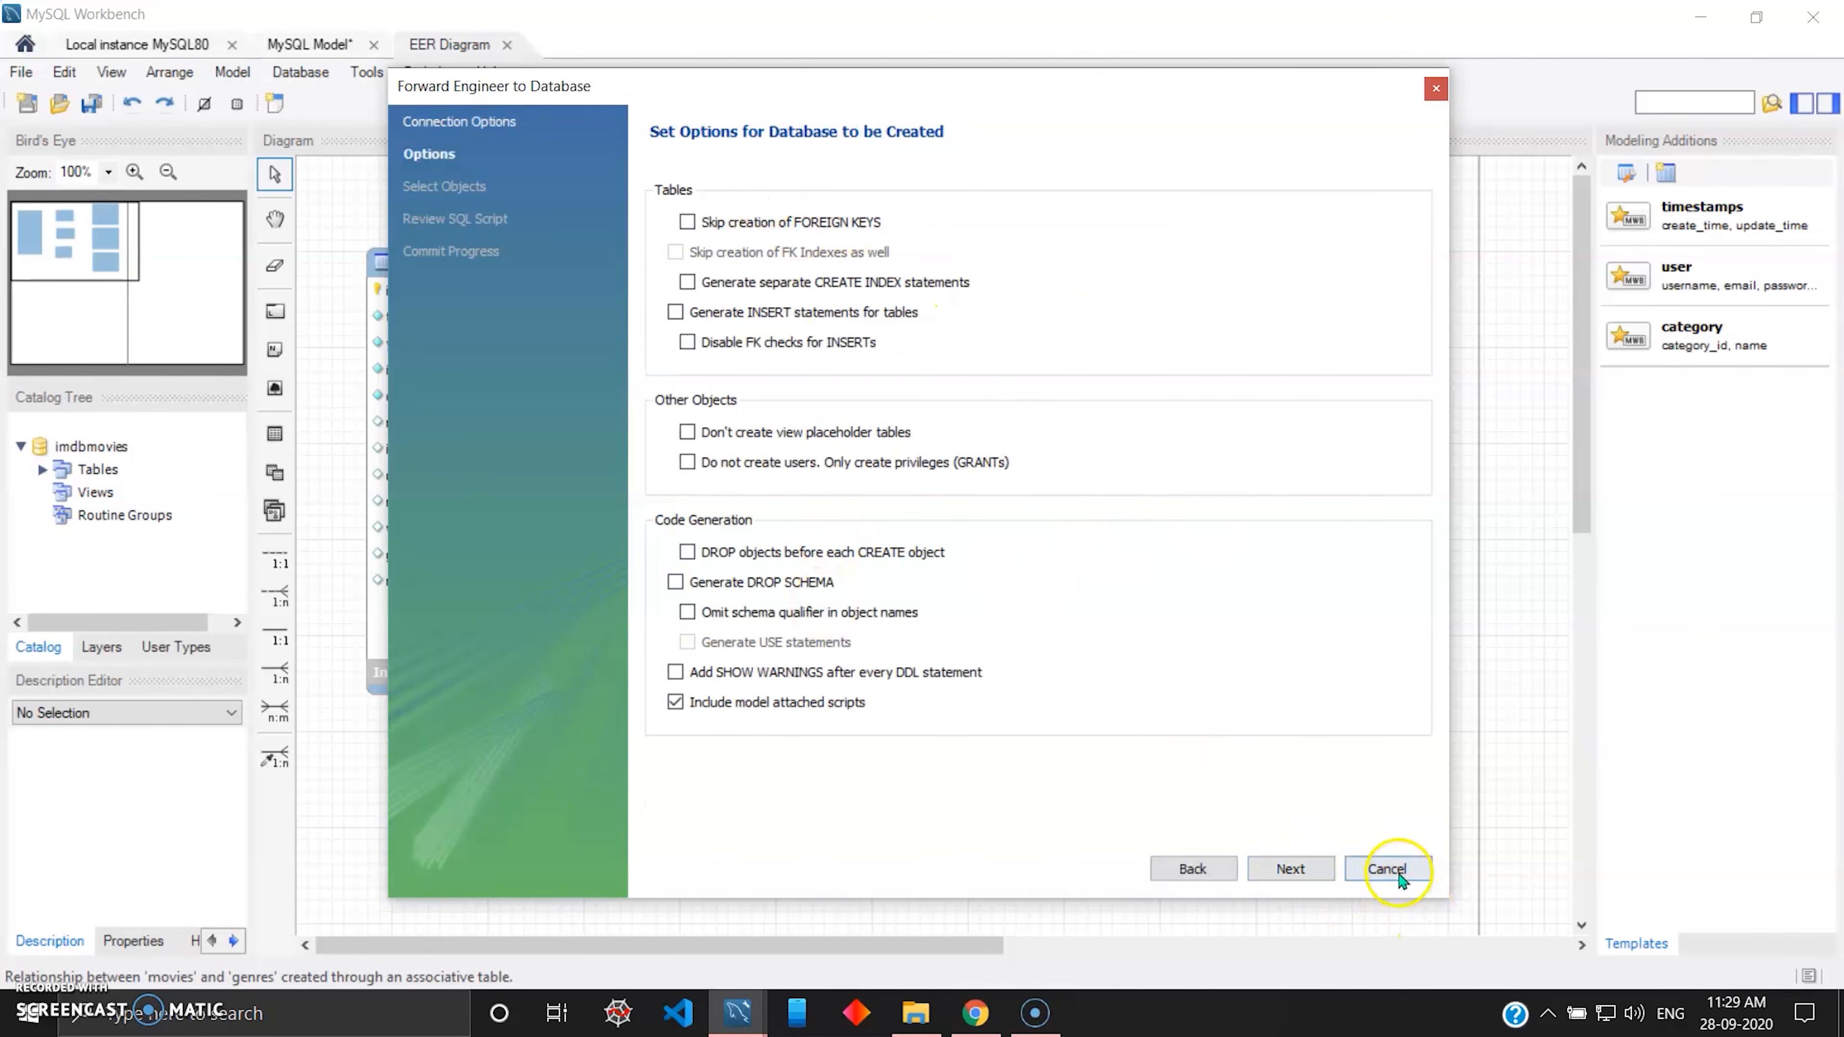
left_click(1291, 869)
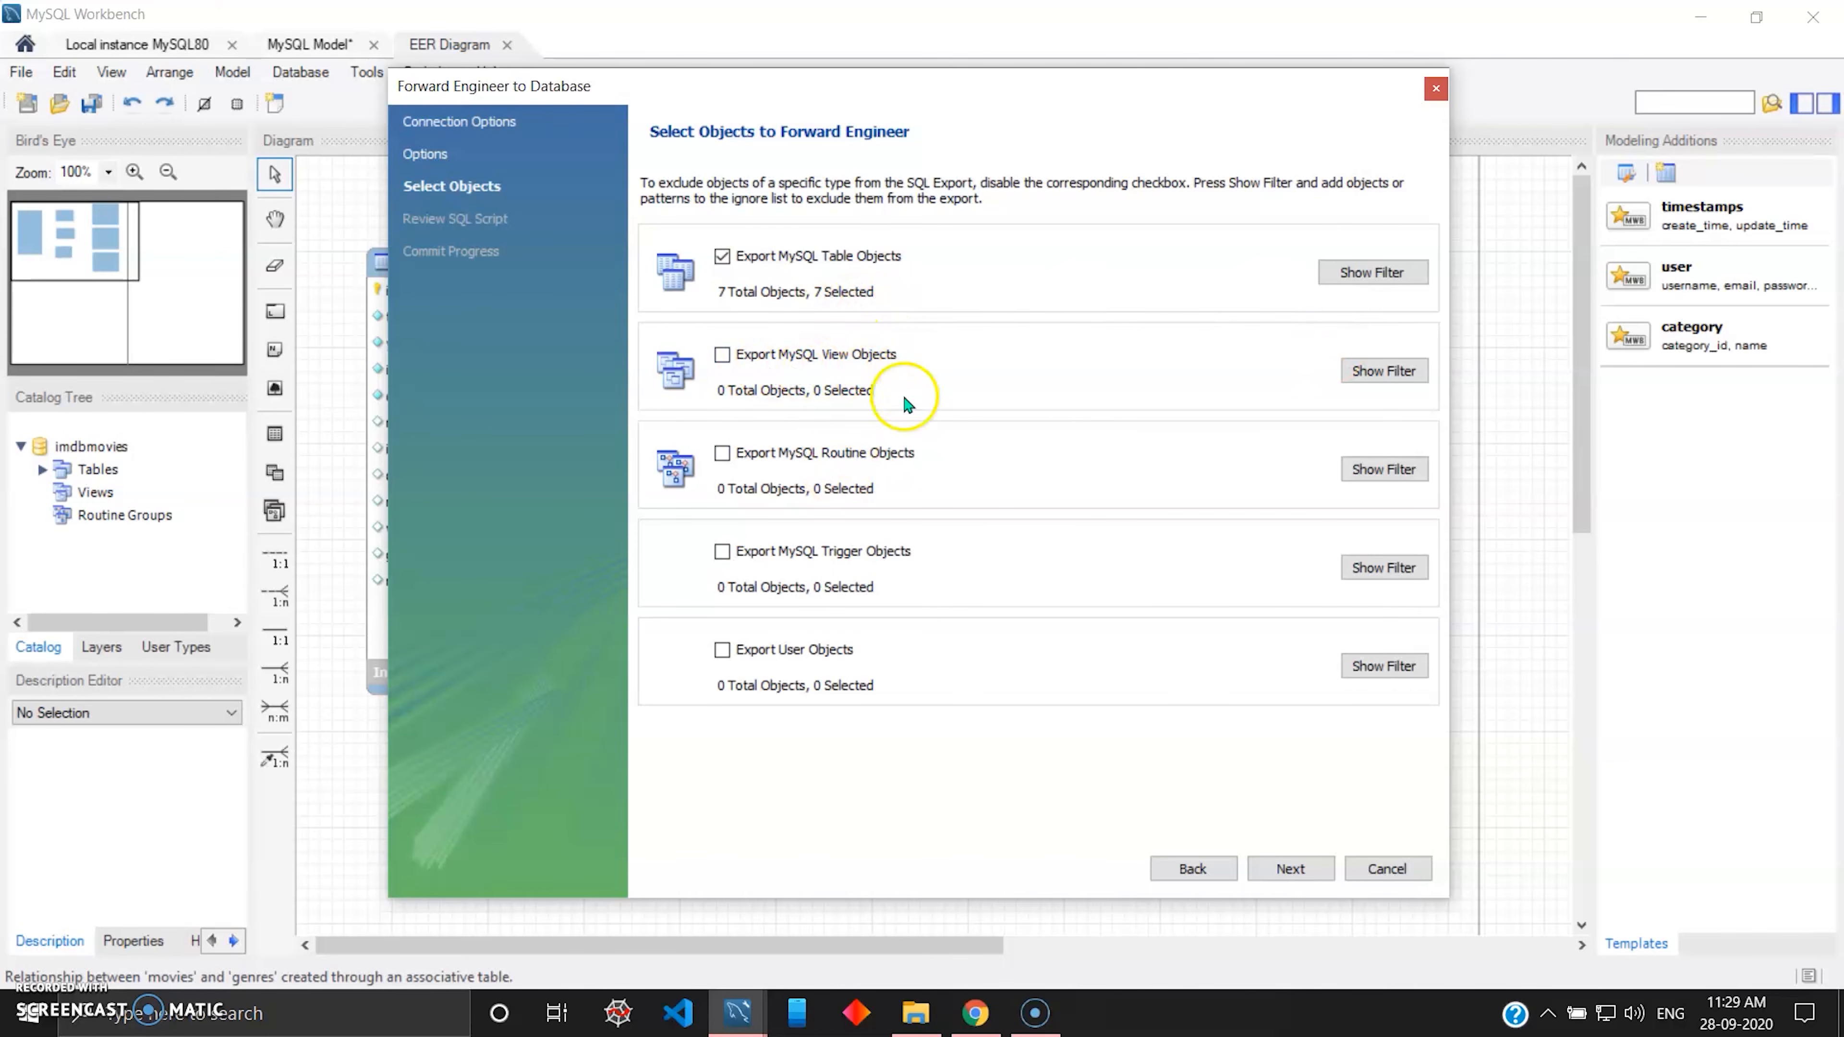
left_click(722, 256)
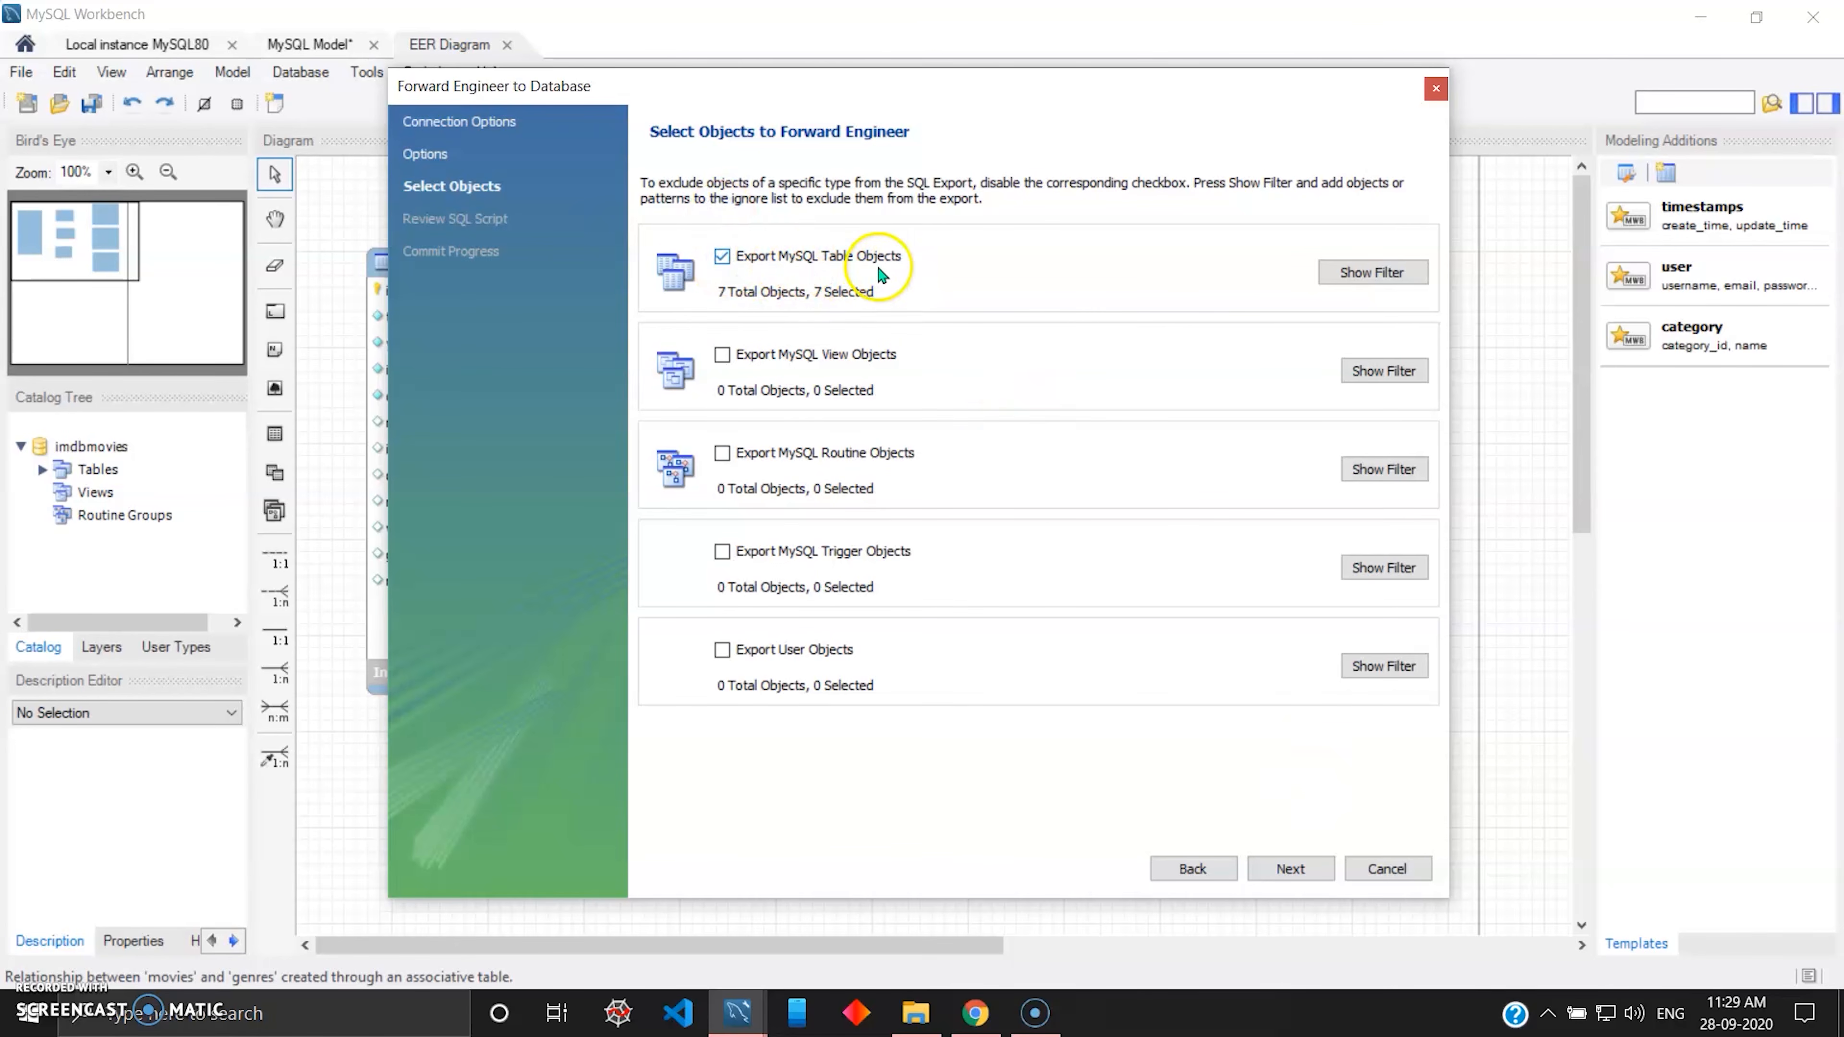
left_click(1290, 869)
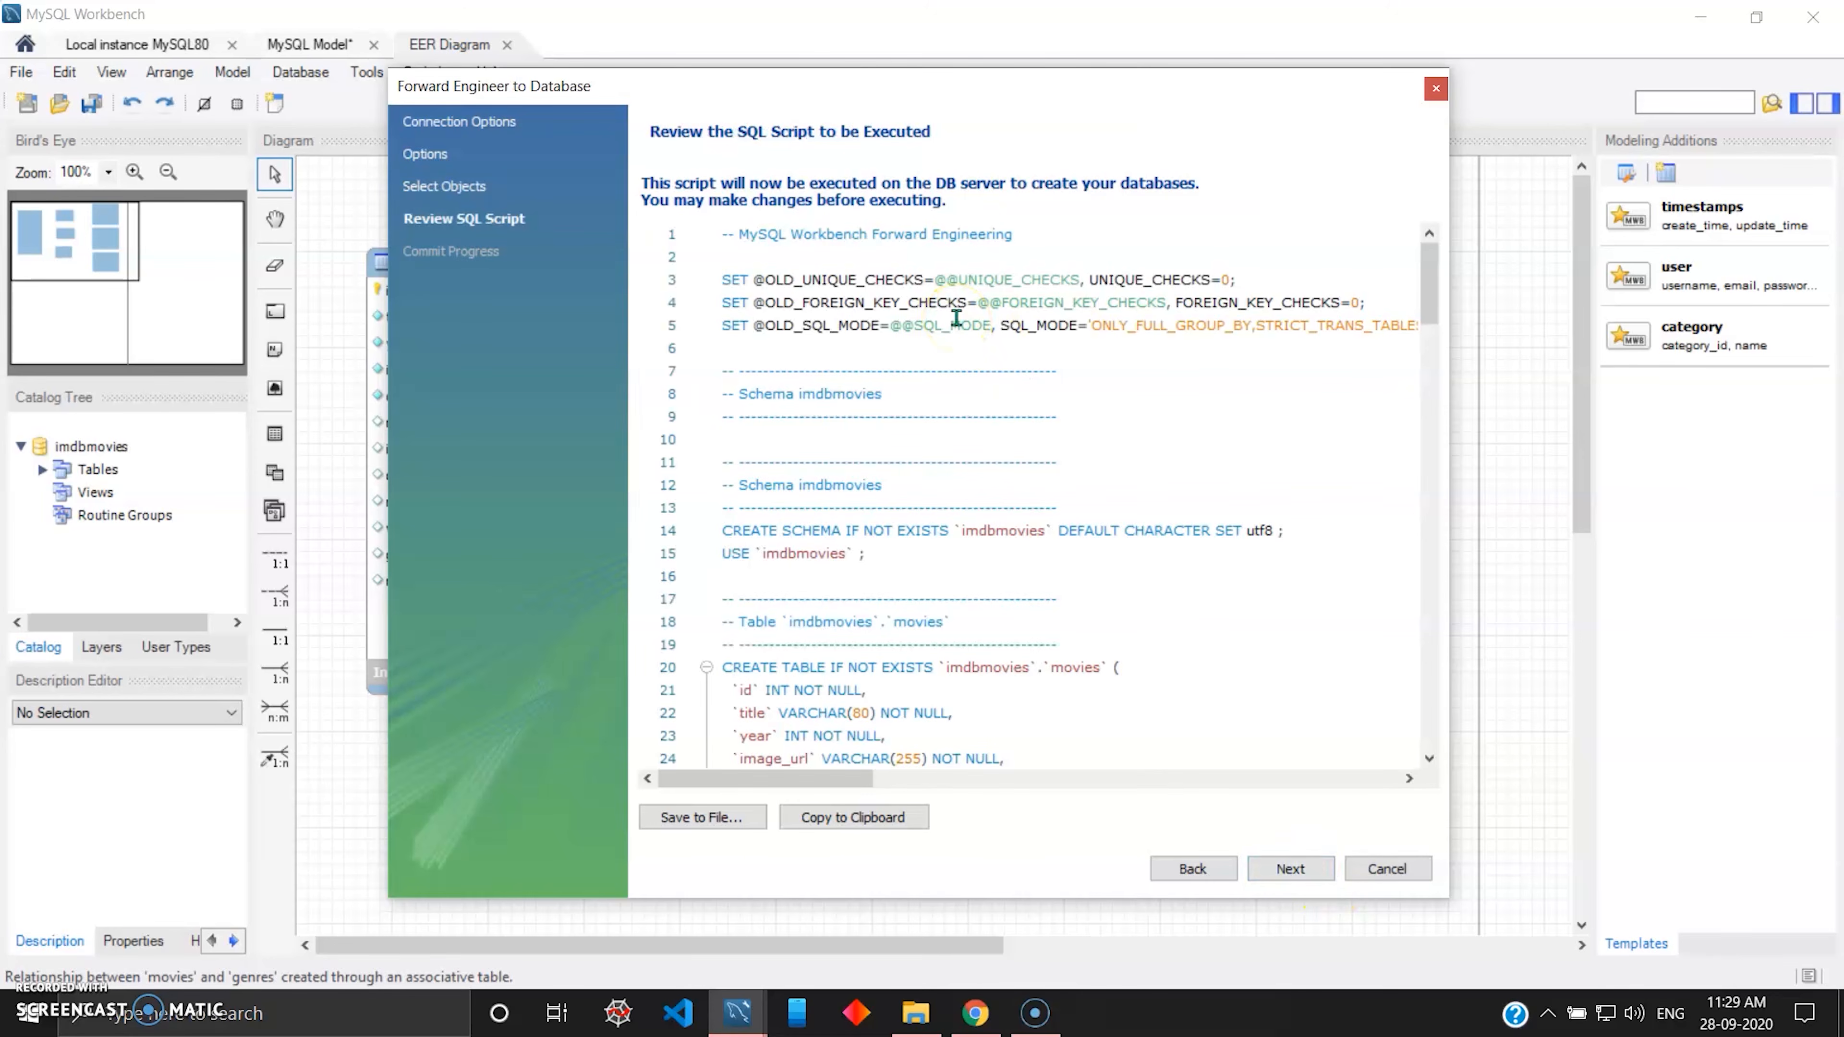
Review the generated SQL script from the imdbmovies schema creation through the movies_genres table definition.
scroll(974, 330, "down", 12)
scroll(989, 342, "up", 4)
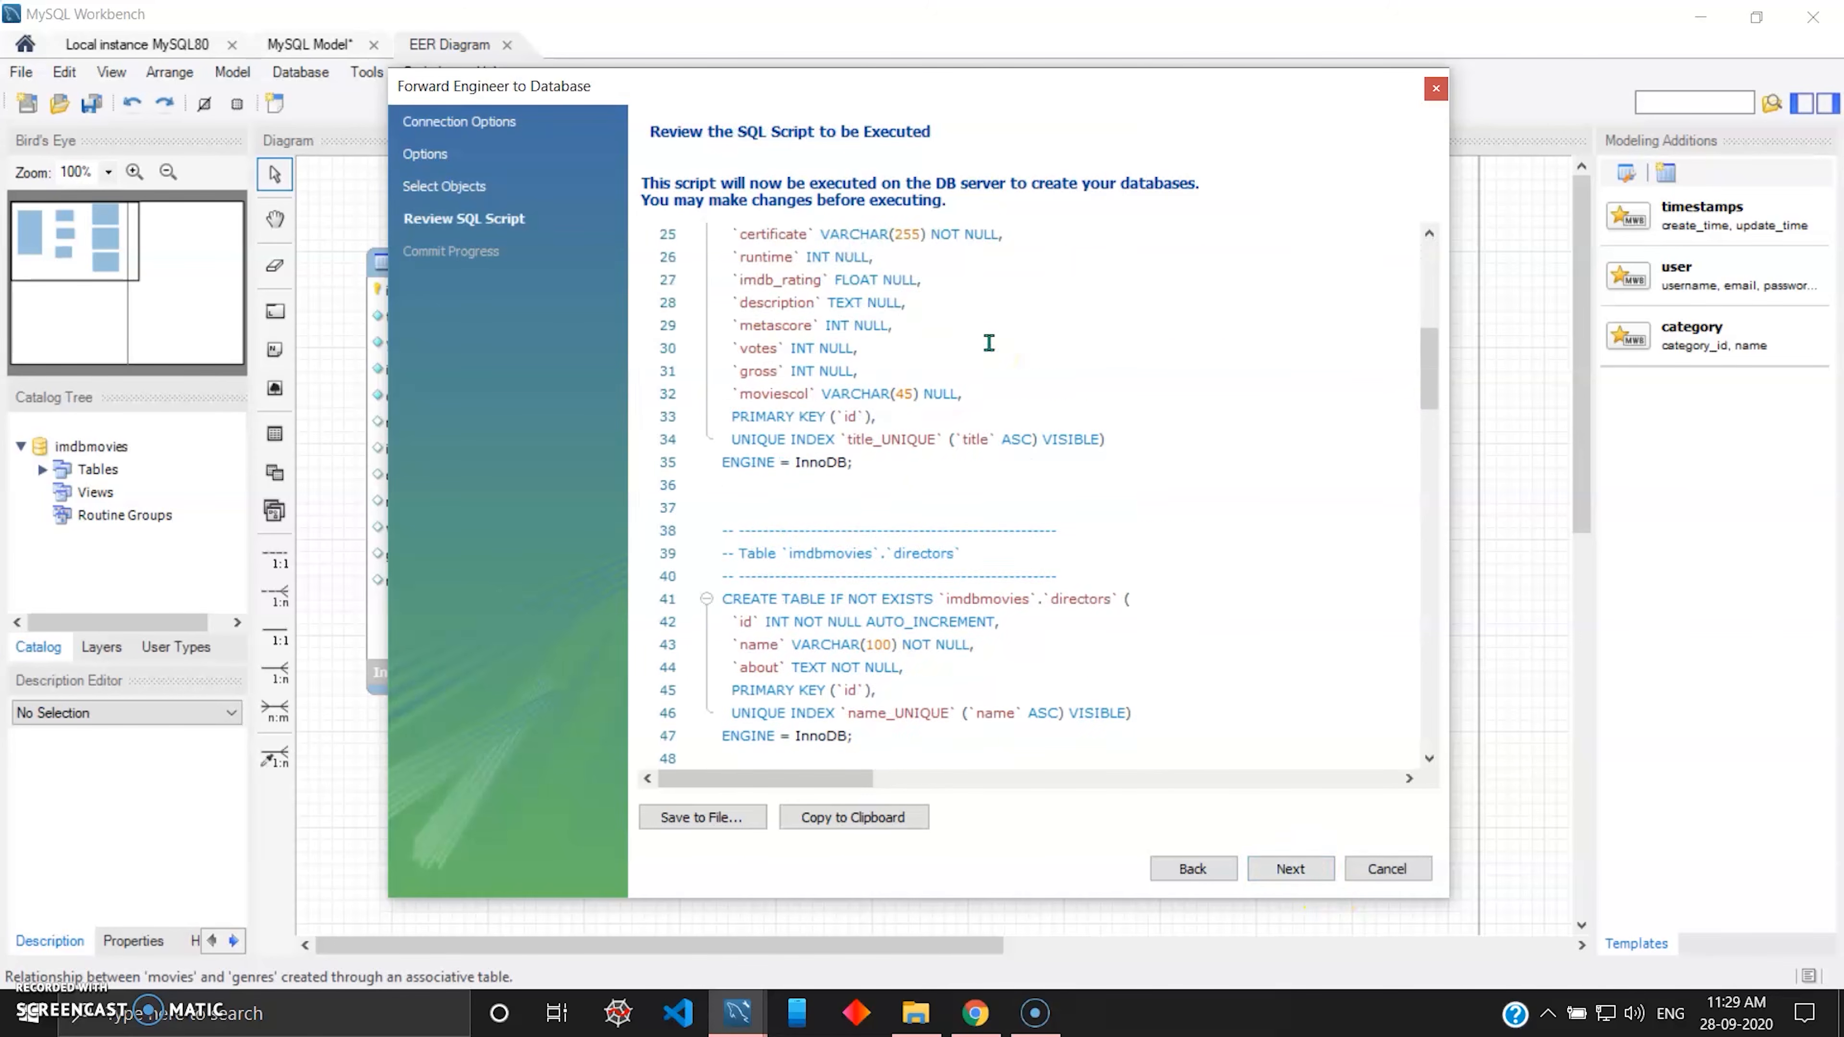
scroll(989, 342, "up", 8)
left_click(938, 406)
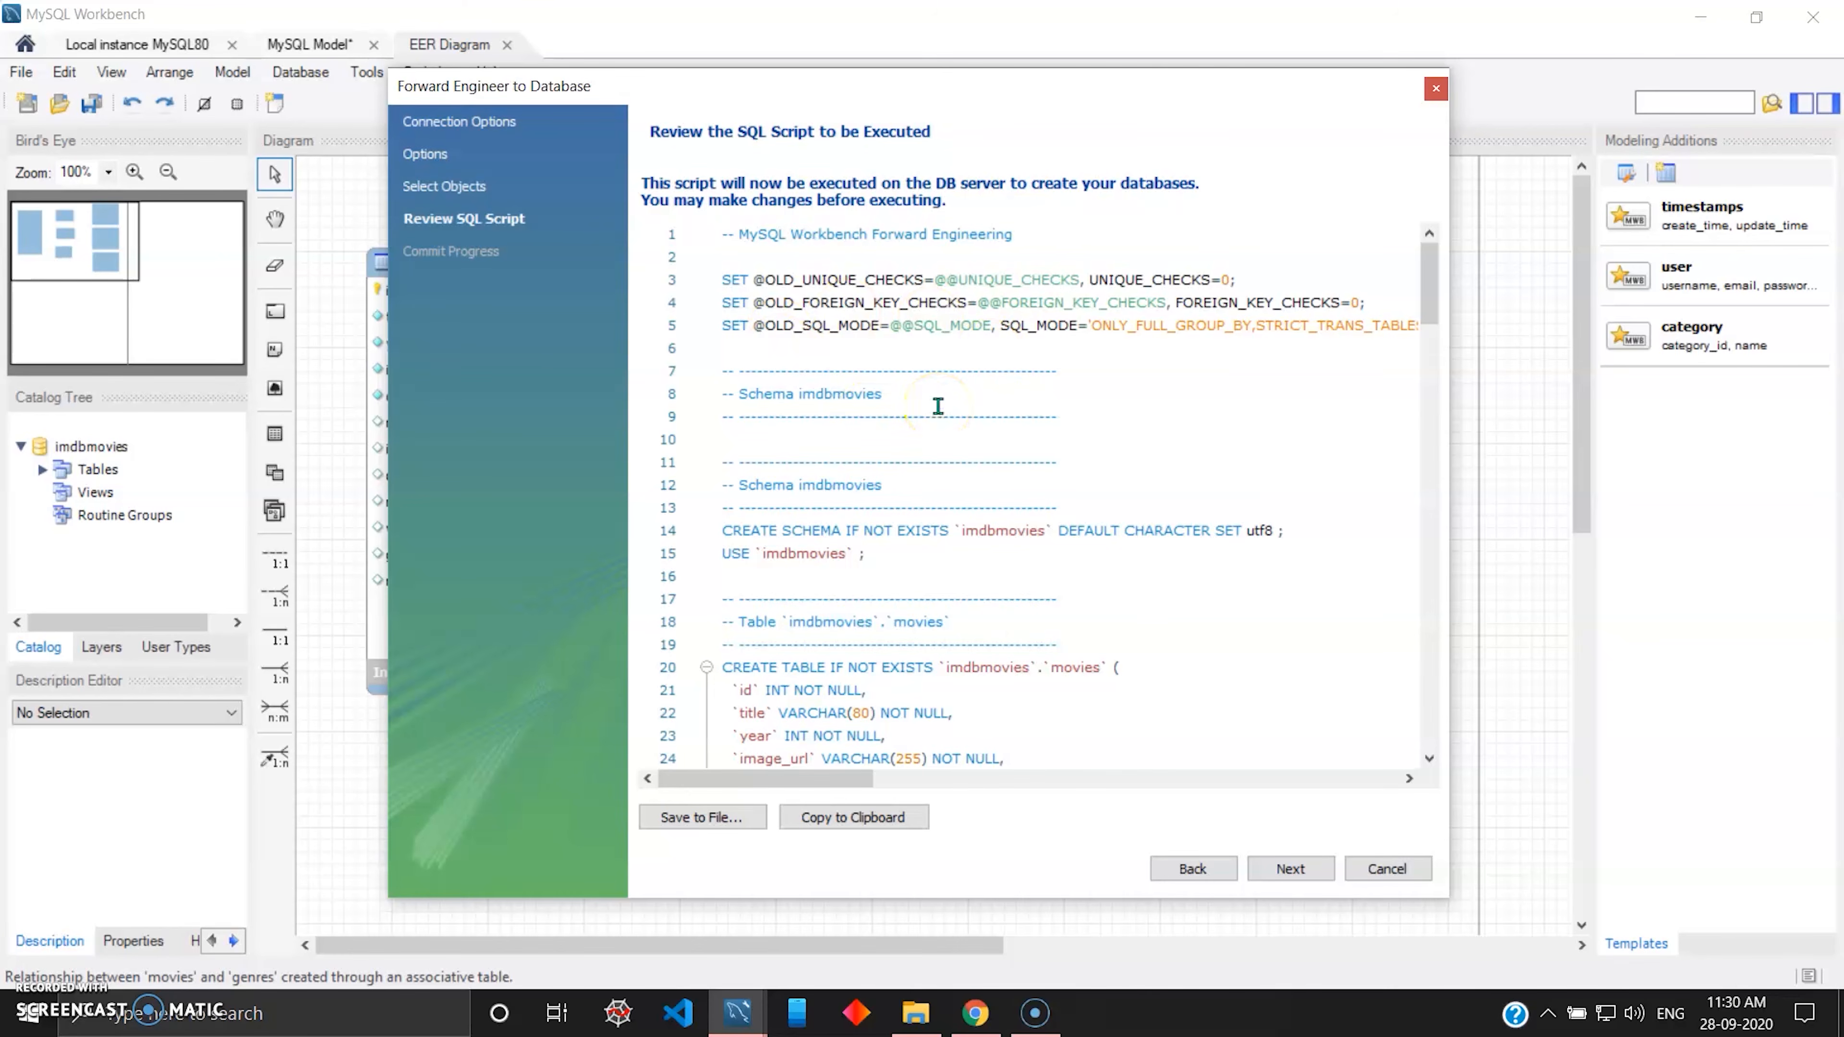
left_click(911, 443)
scroll(942, 338, "down", 11)
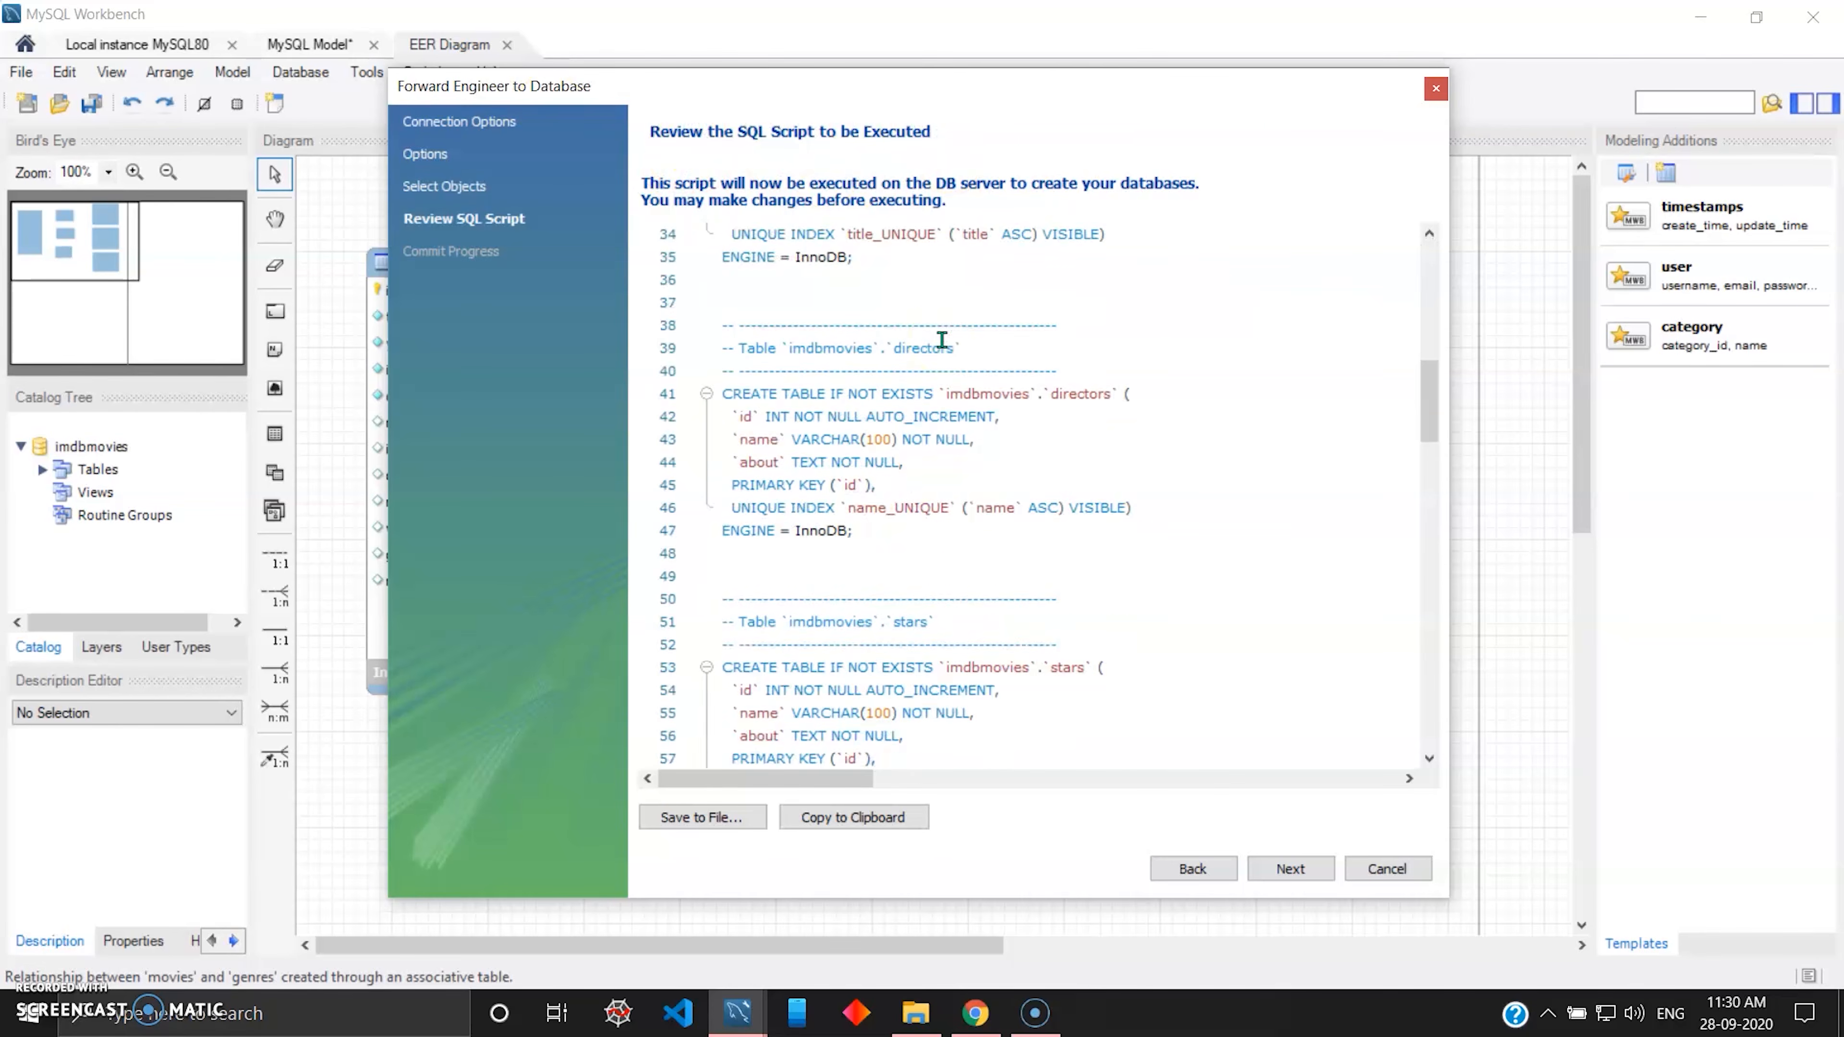
scroll(942, 340, "down", 7)
scroll(942, 340, "down", 3)
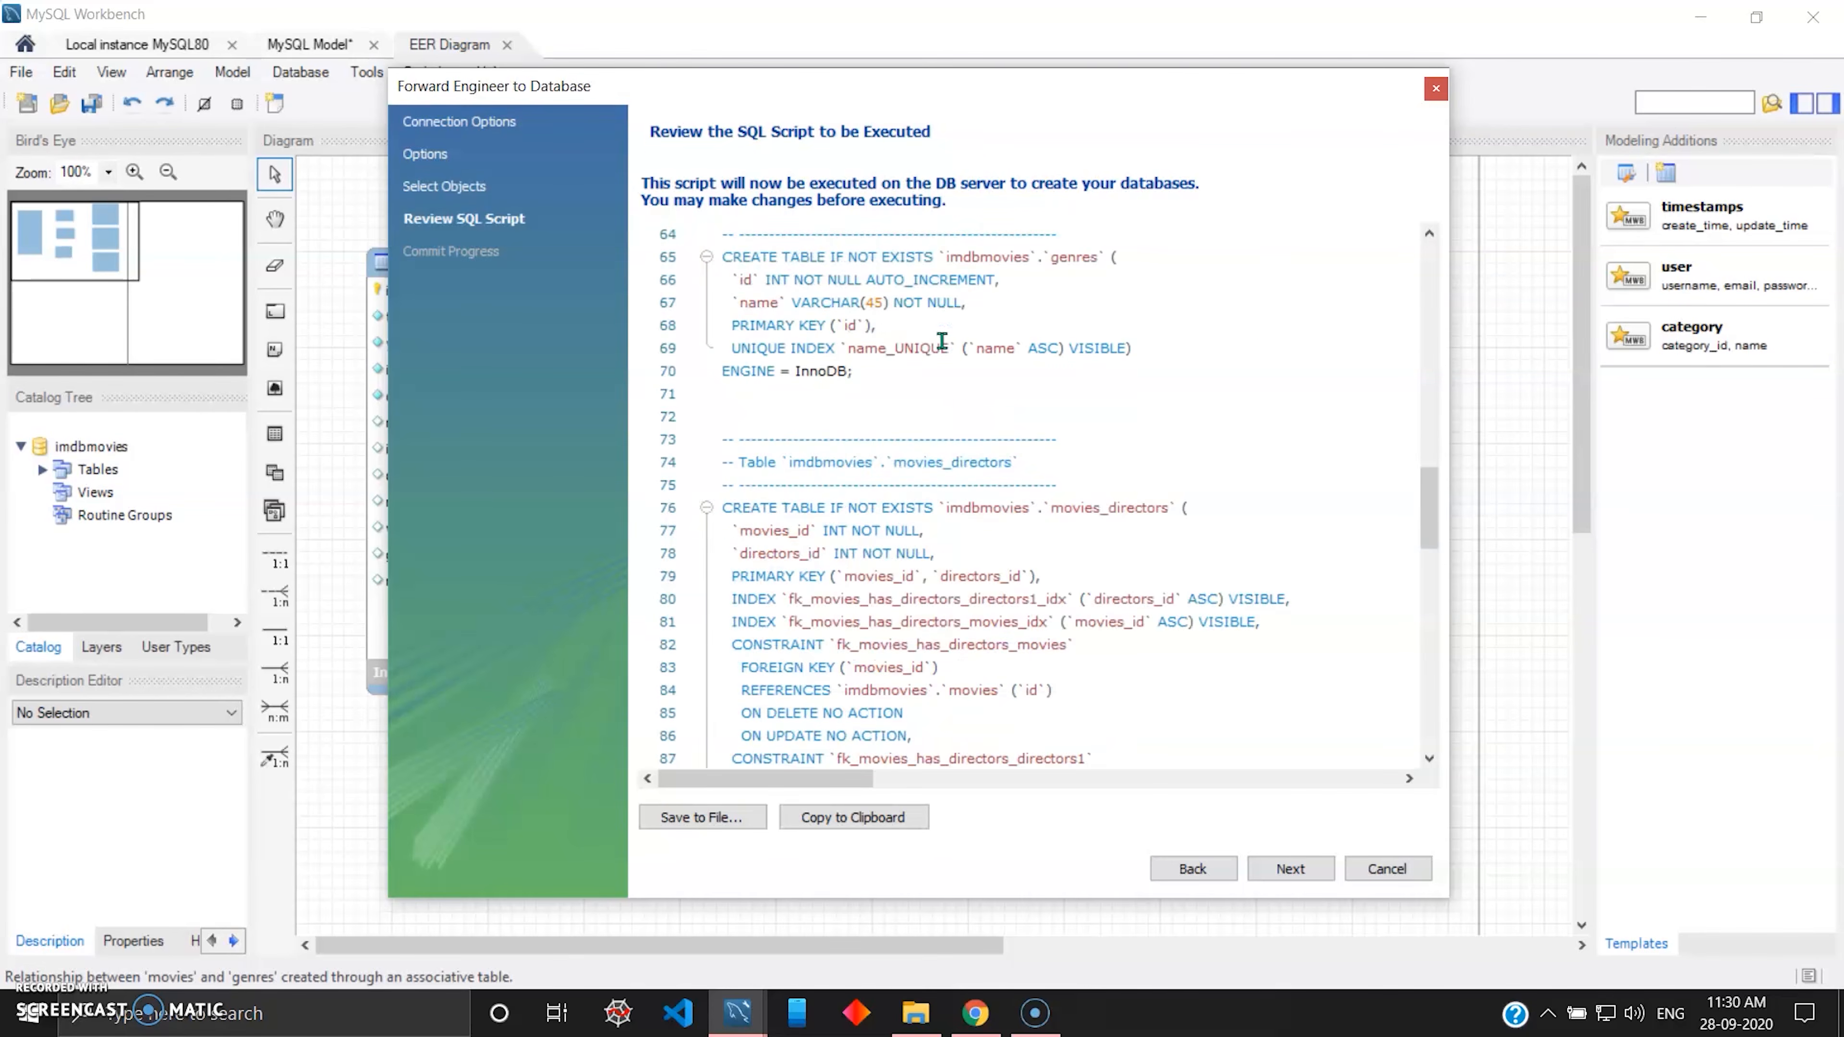
scroll(865, 336, "down", 19)
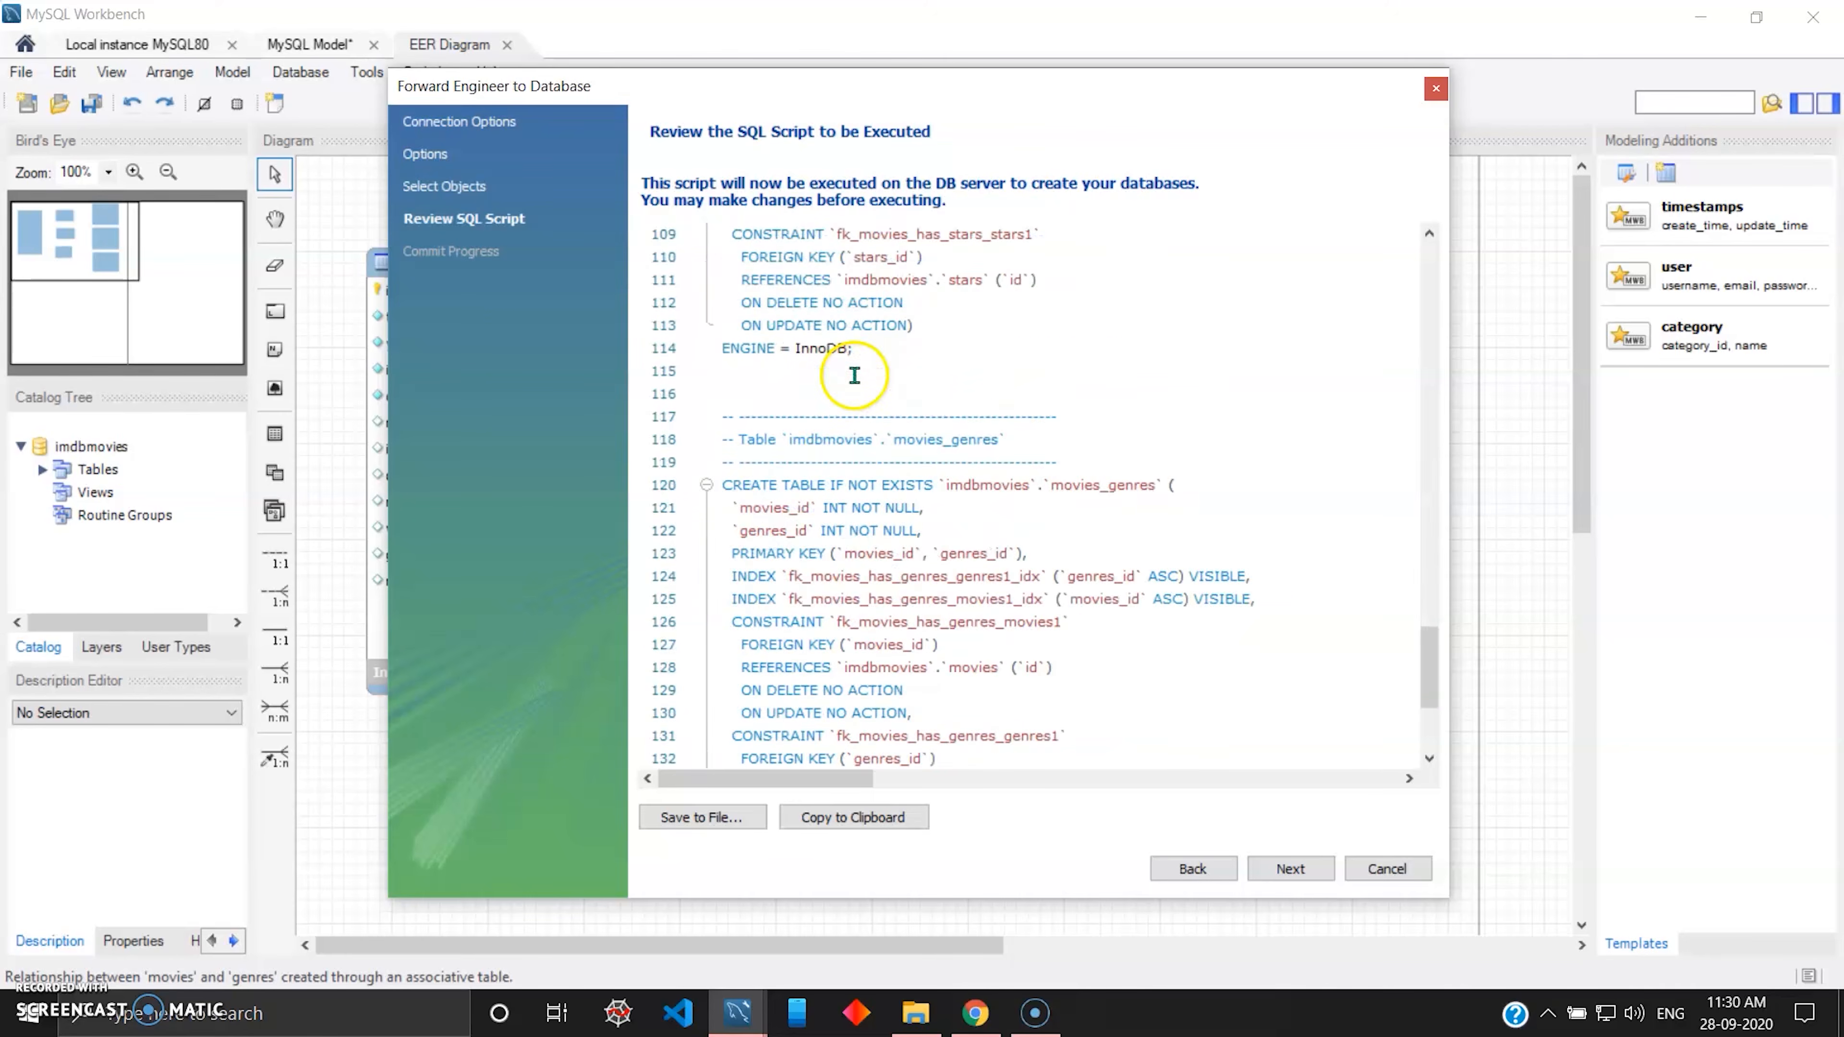
scroll(855, 374, "up", 20)
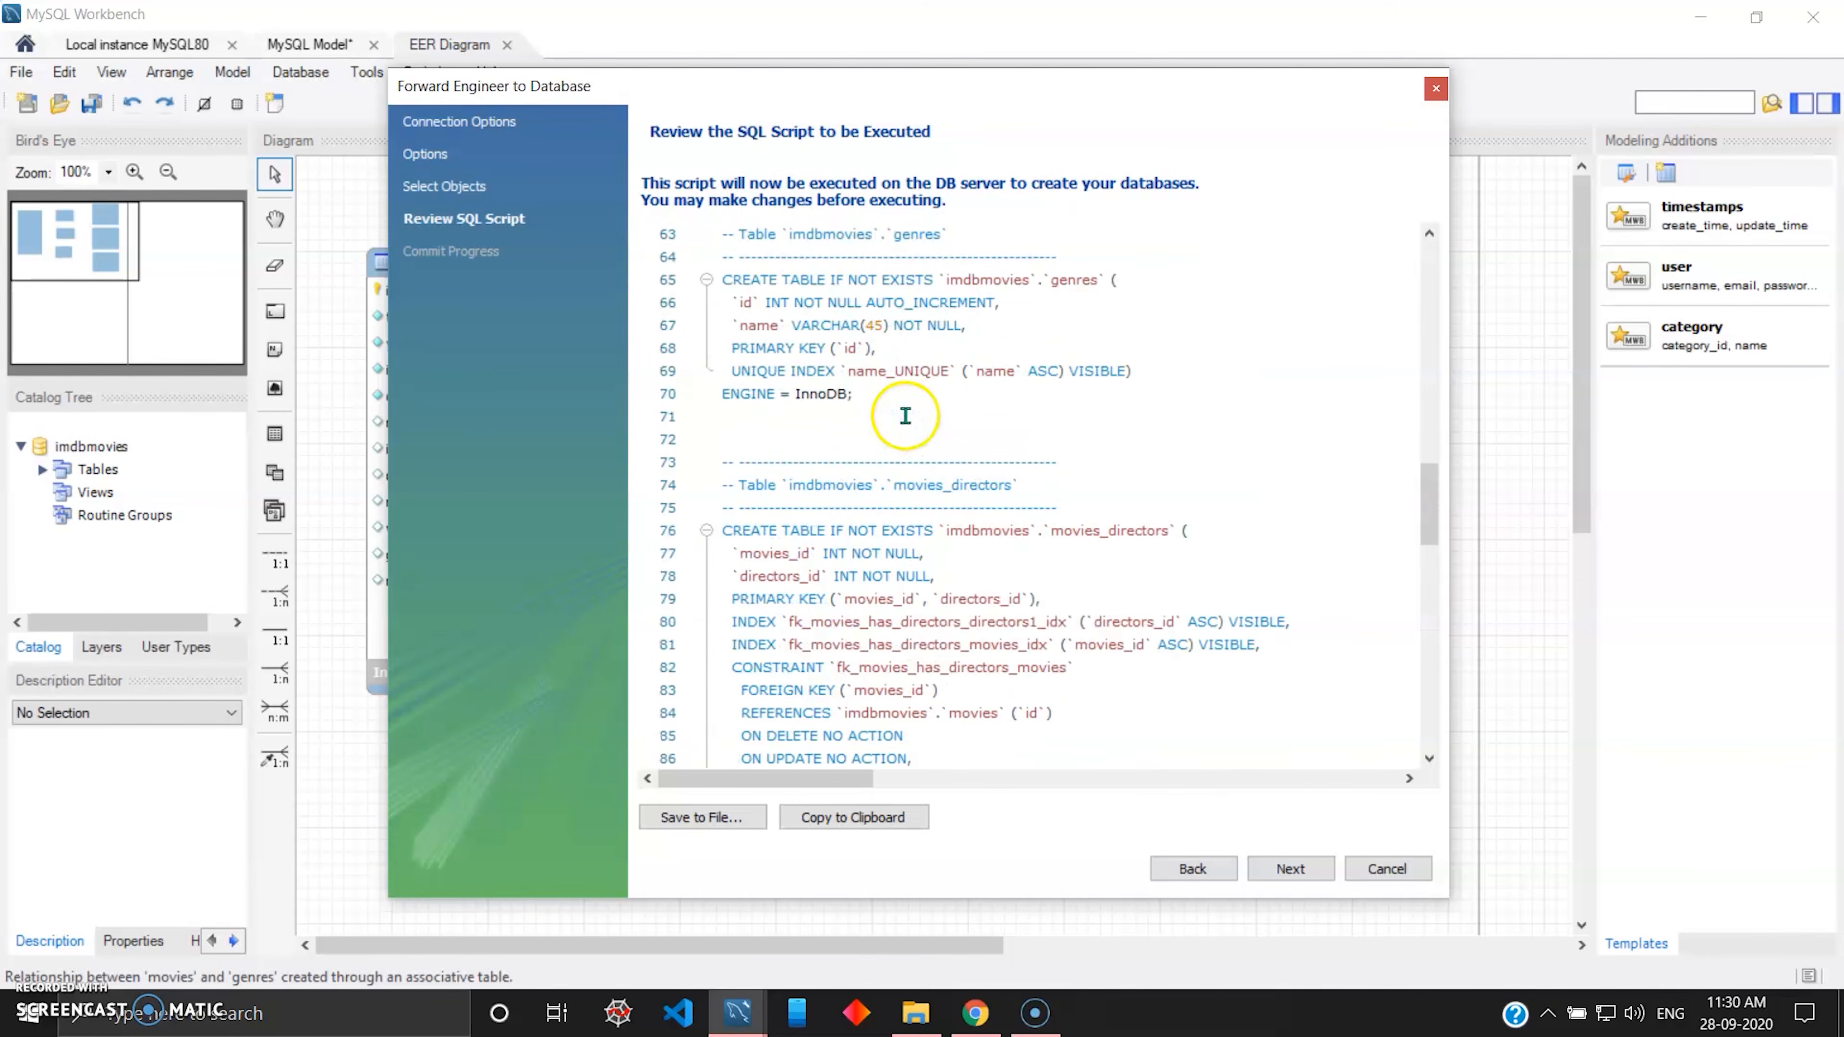
scroll(908, 414, "up", 7)
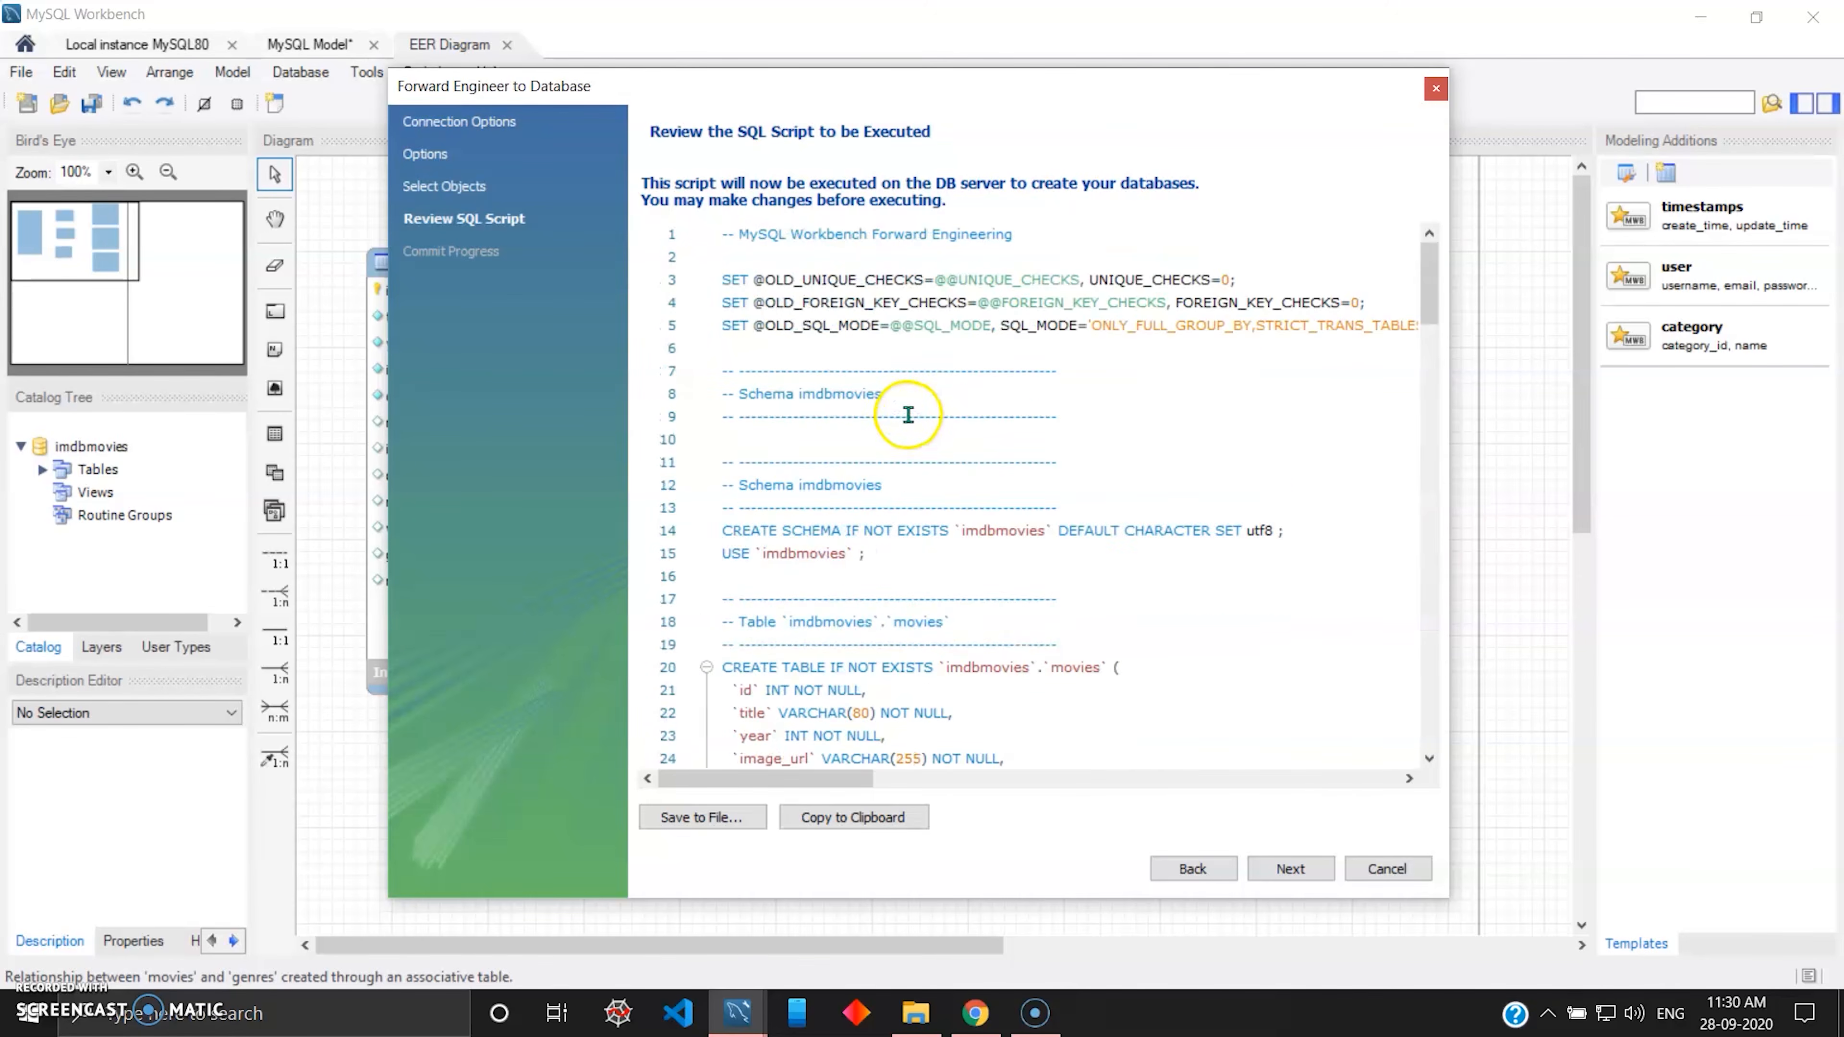
Execute the forward-engineering script on the server and close the wizard once the run is complete.
left_click(1290, 869)
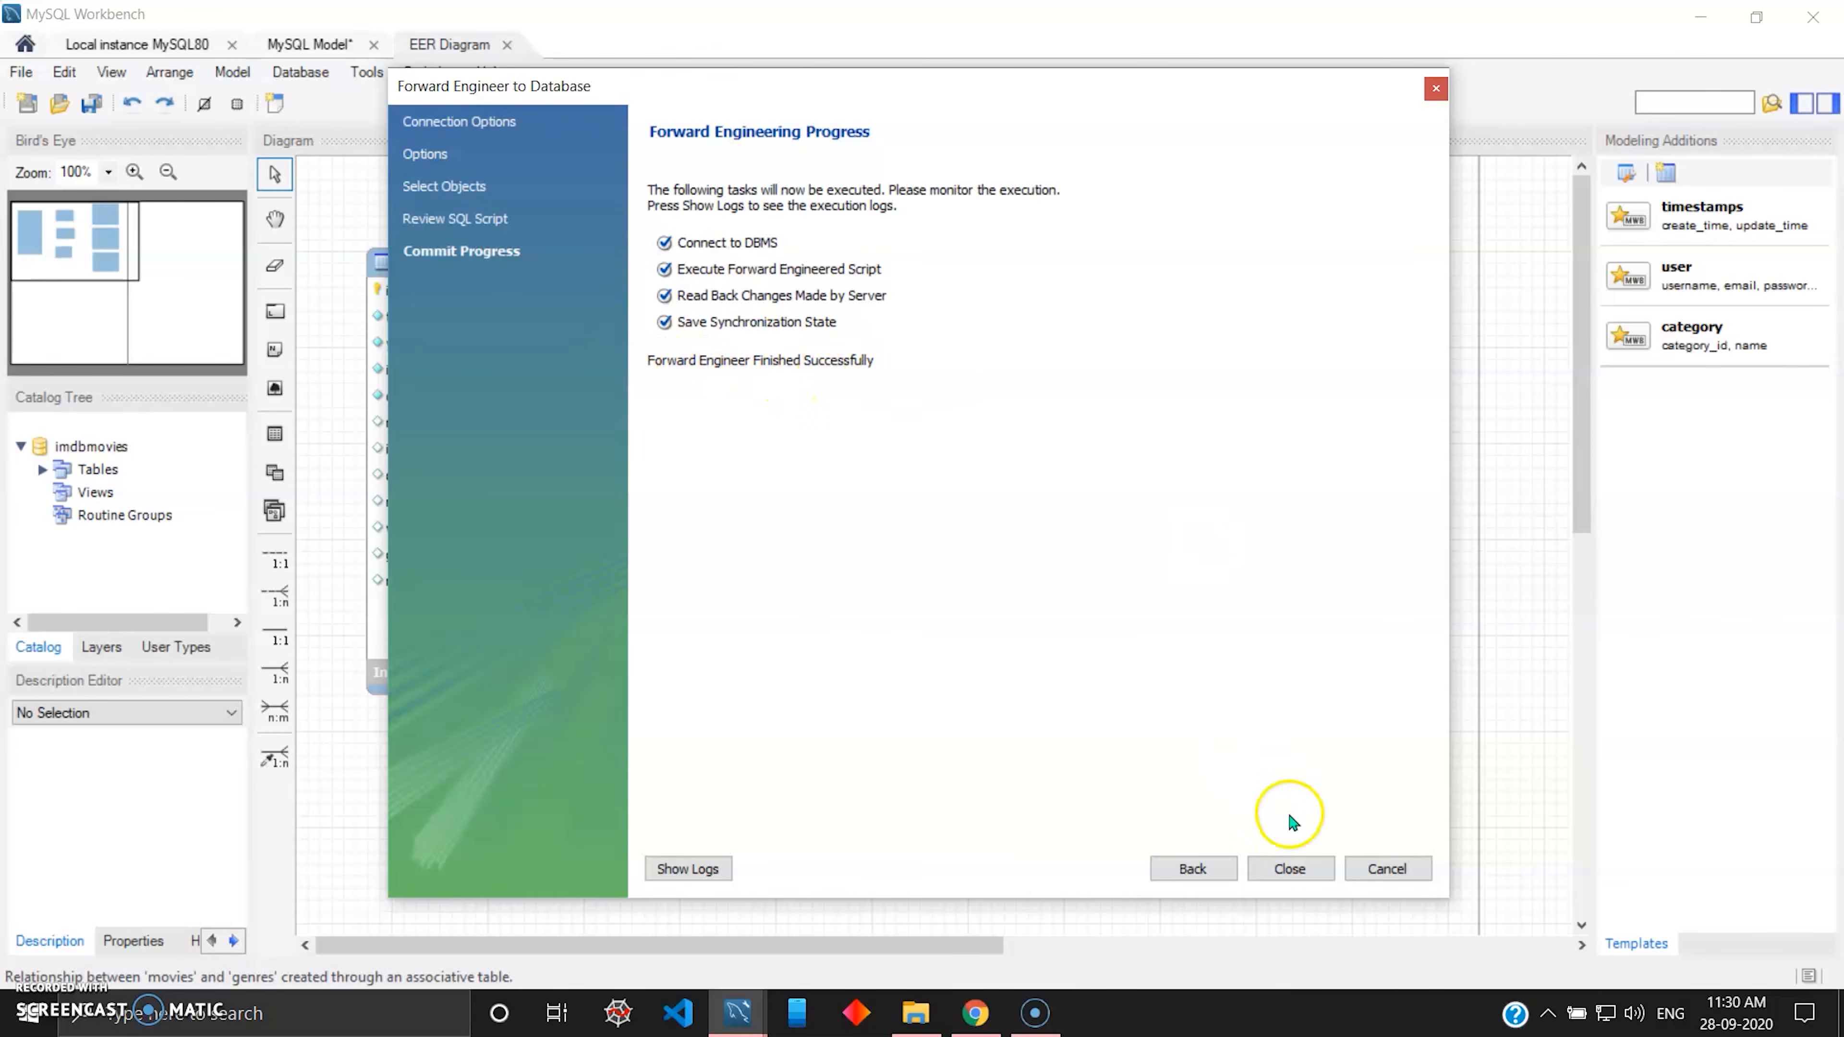
left_click(1280, 870)
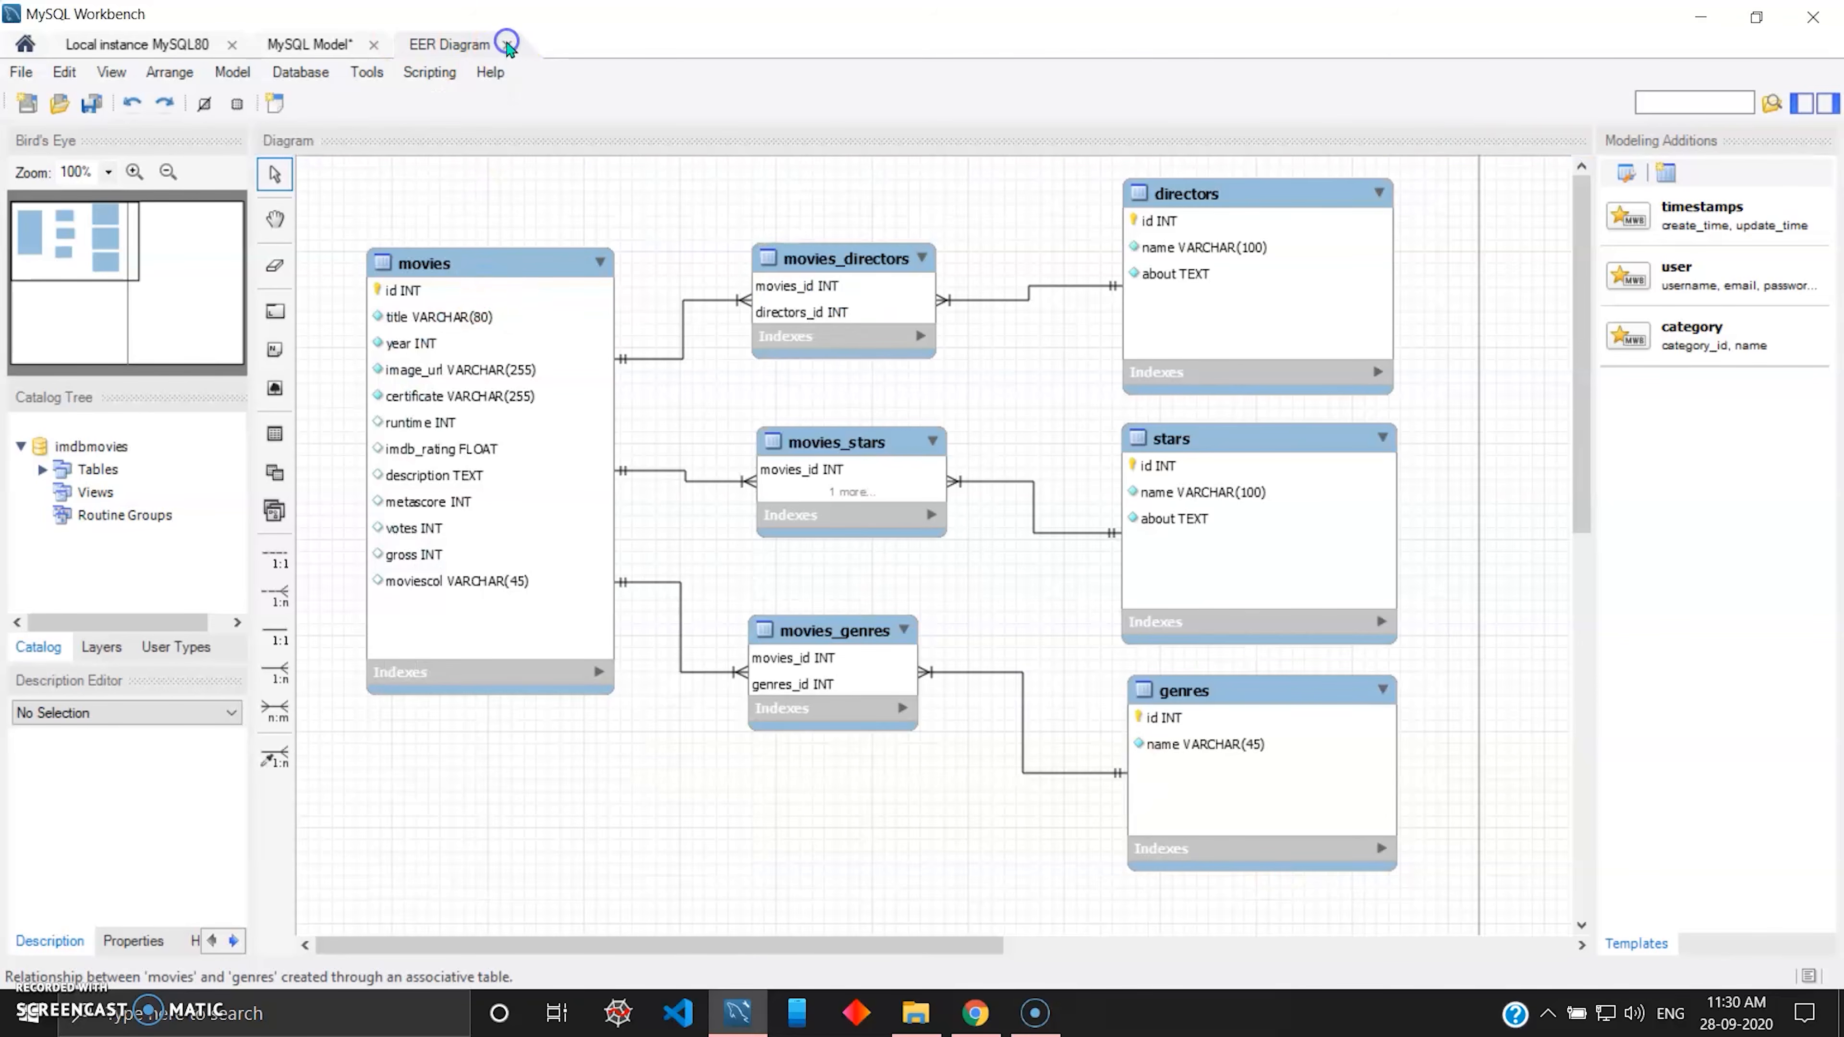
Refresh the schema list of the Local instance MySQL80 connection and make imdbmovies the active schema, with its tables expanded.
left_click(341, 48)
left_click(138, 45)
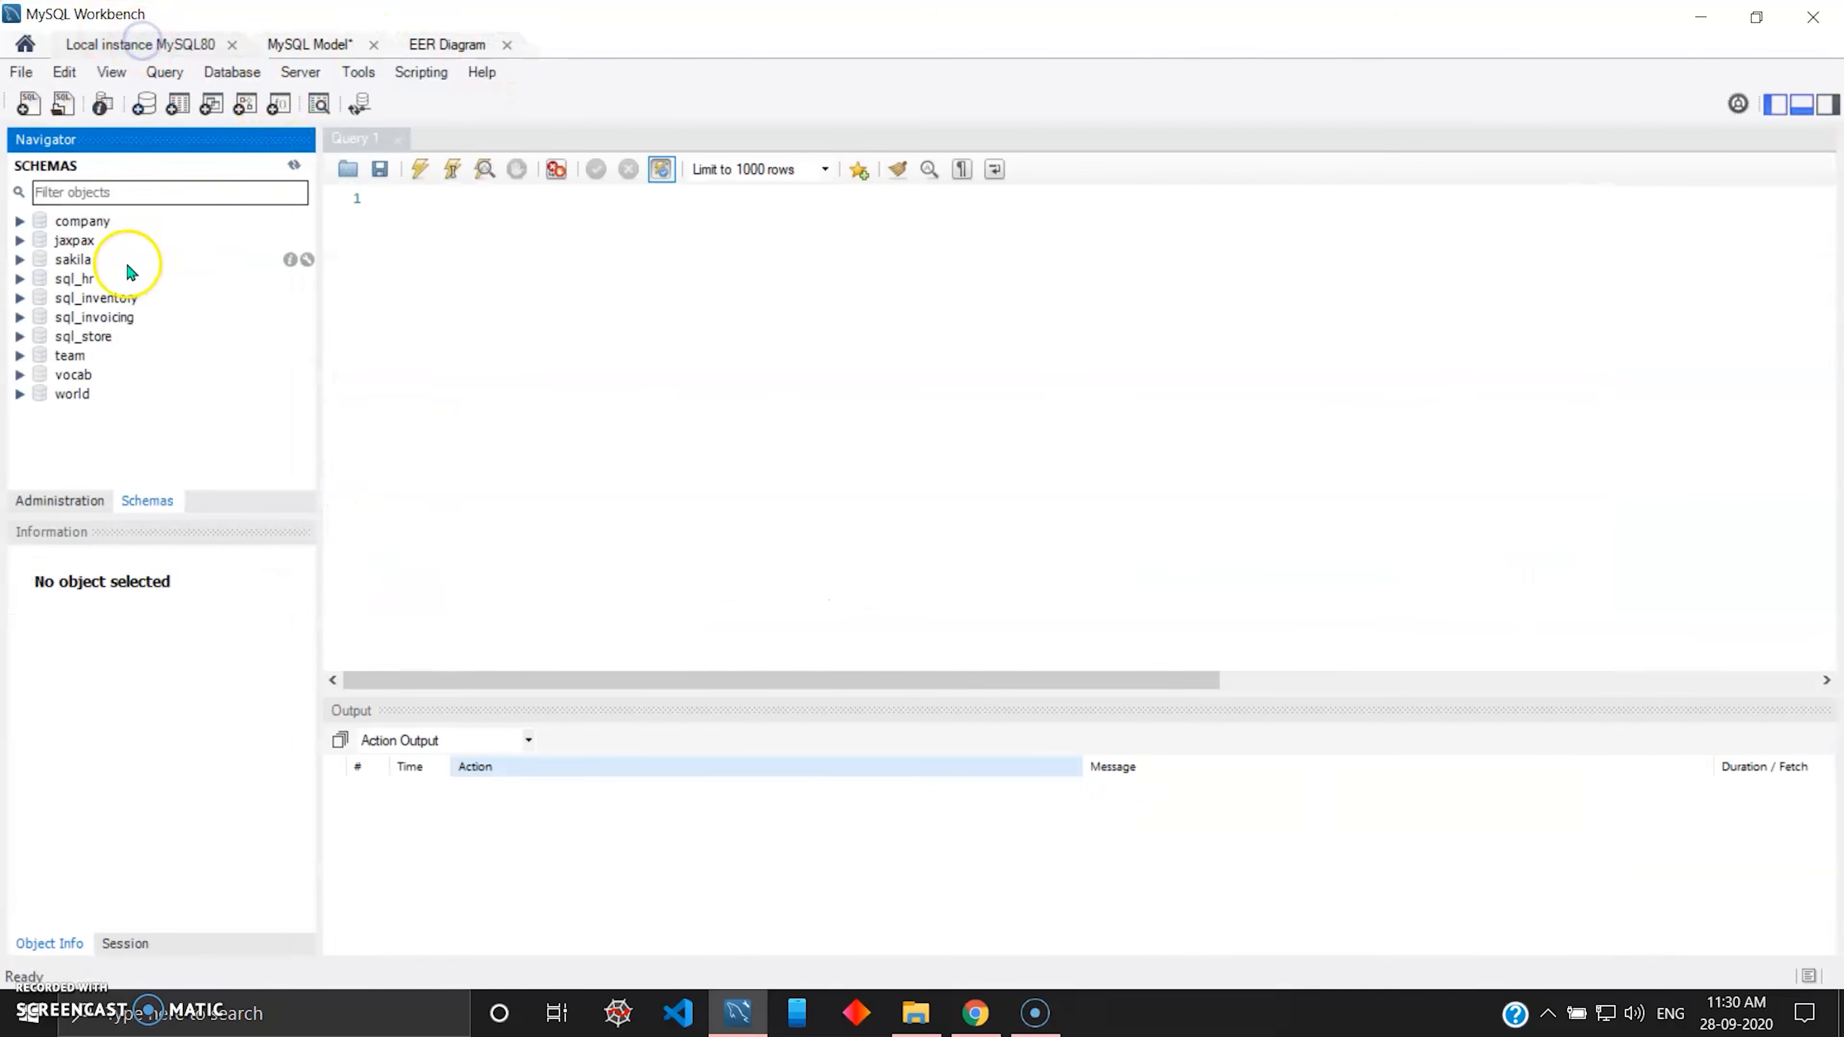
left_click(293, 164)
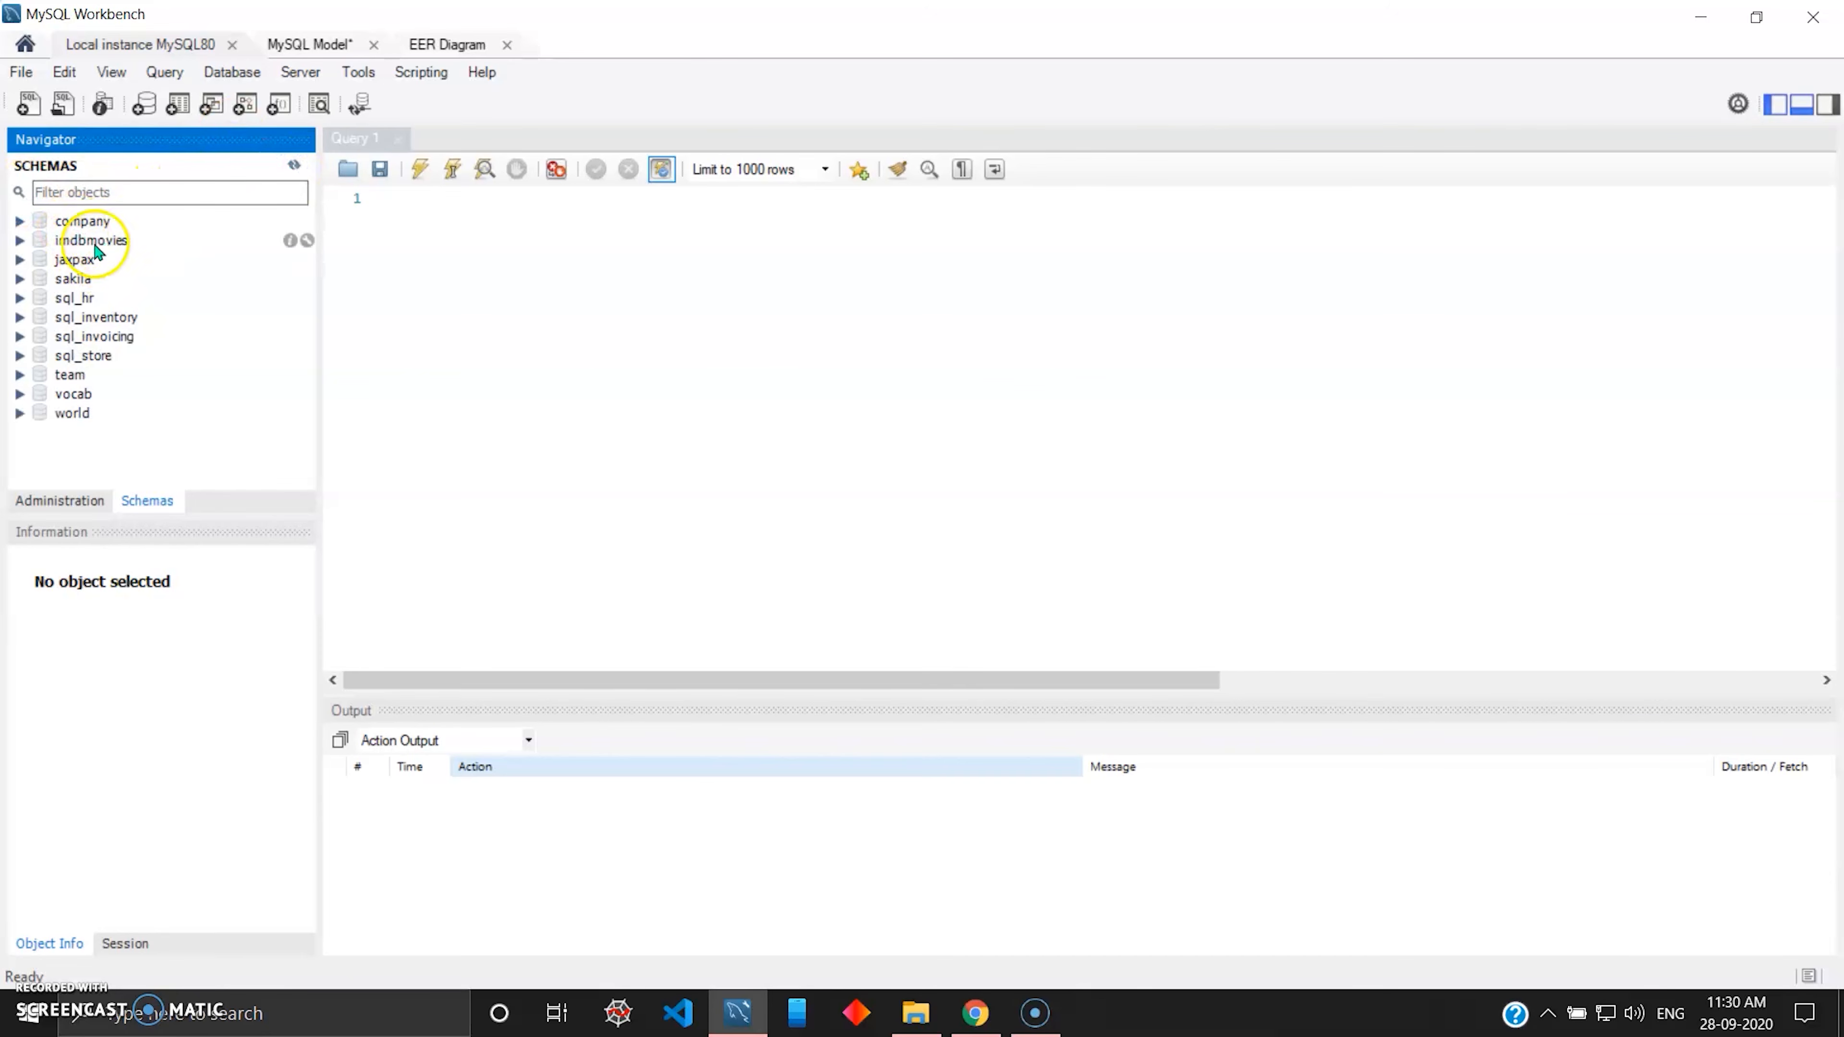
left_click(53, 241)
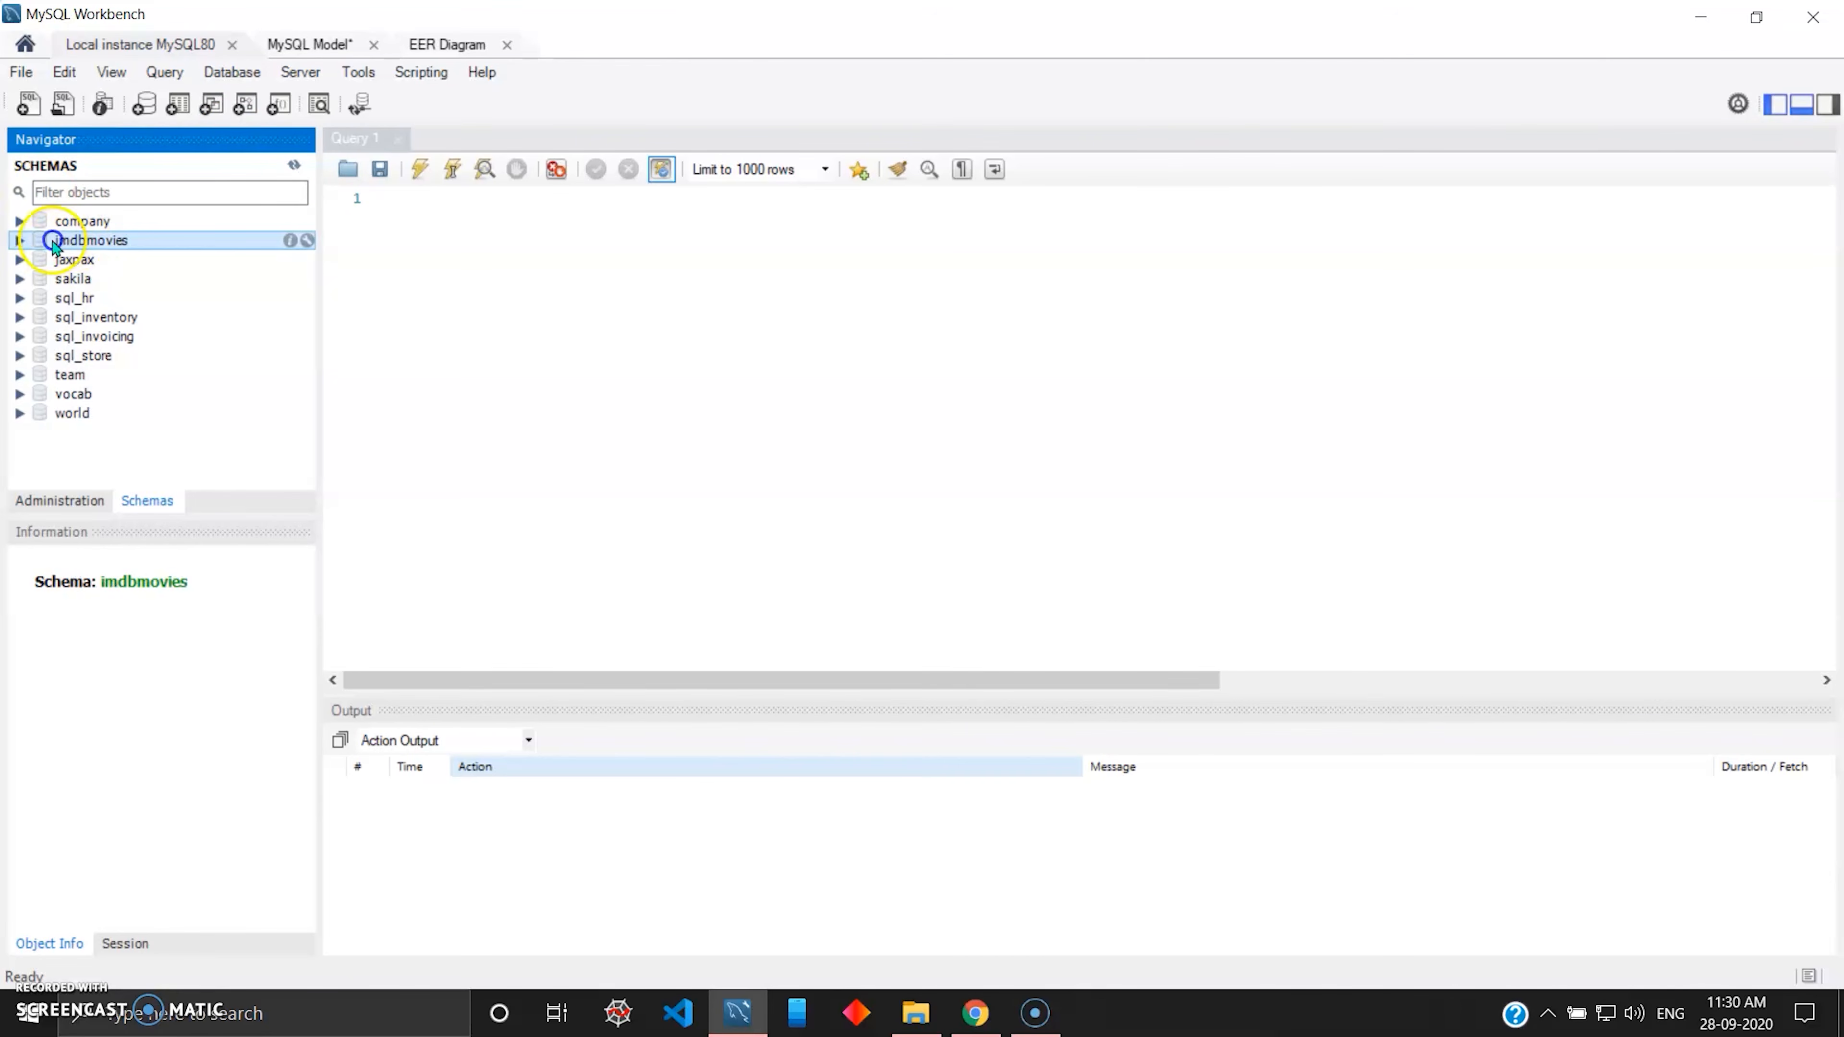
double_click(65, 243)
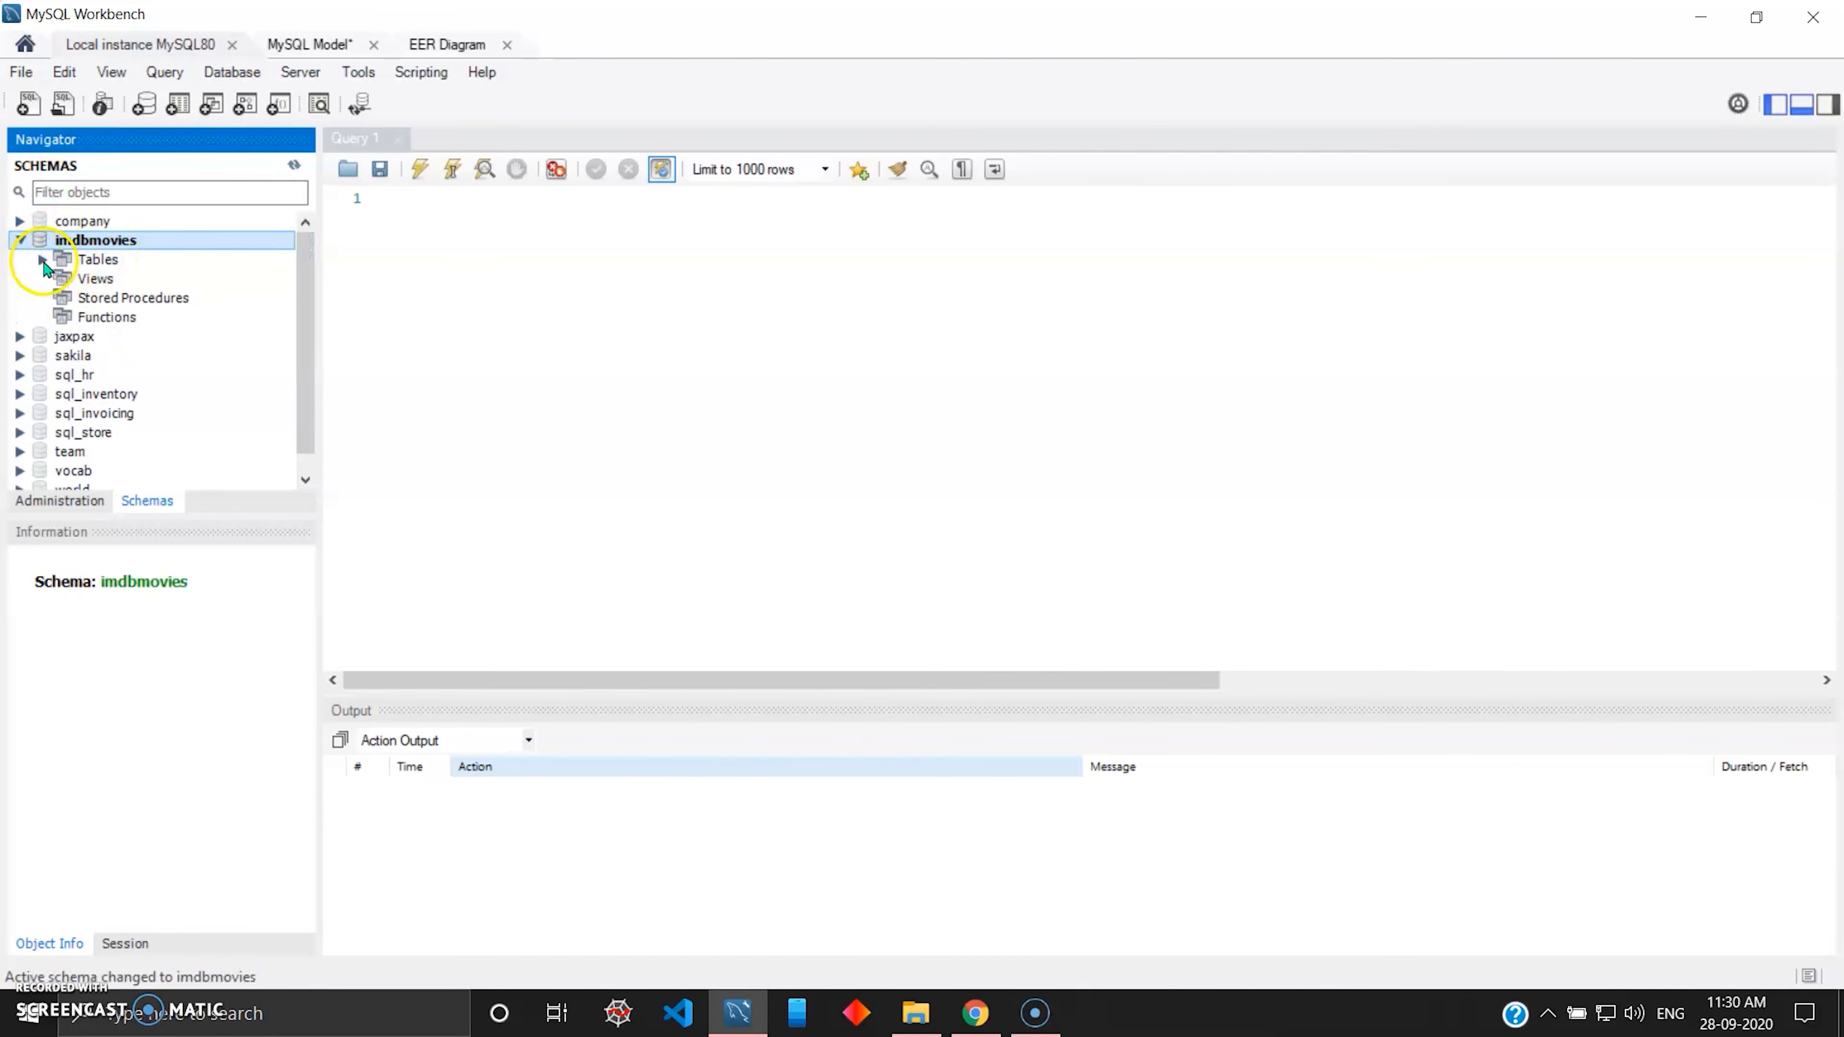
left_click(43, 259)
Inspect the column definitions of the imdbmovies tables, including directors, genres, movies, stars and the three linking tables.
left_click(140, 282)
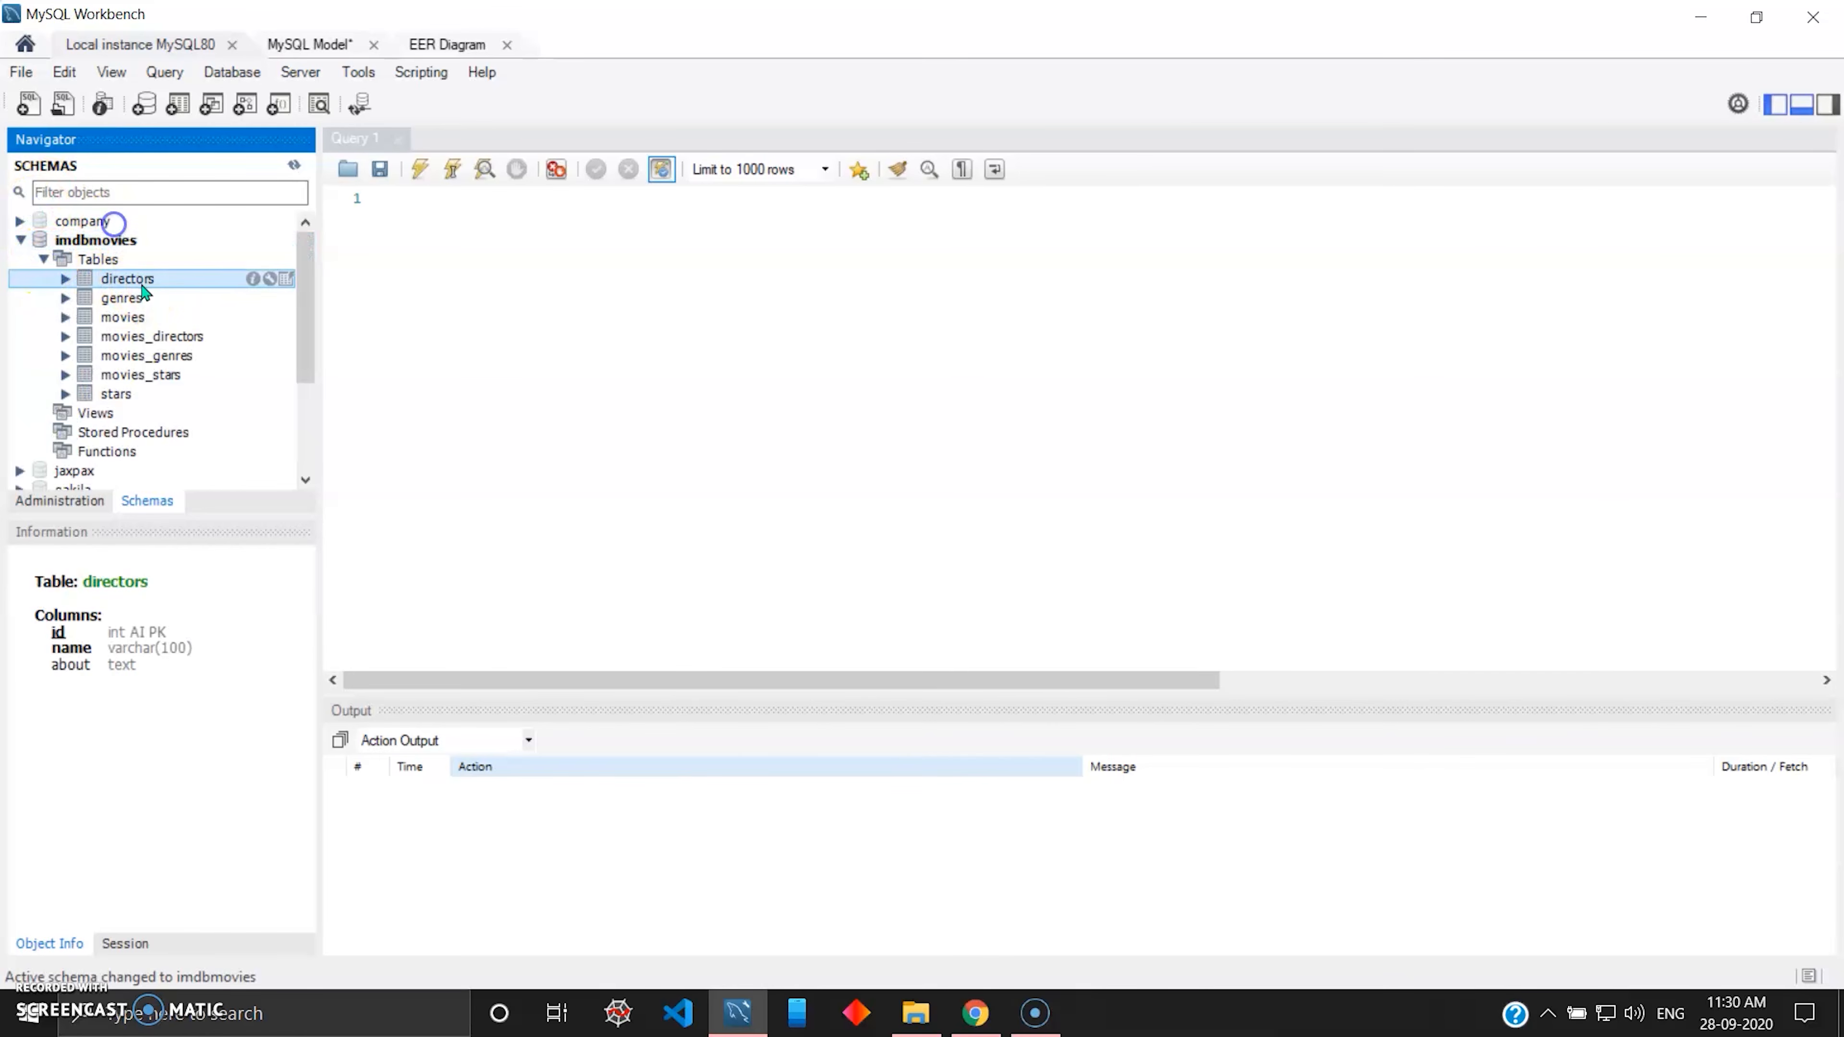
left_click(138, 298)
left_click(104, 320)
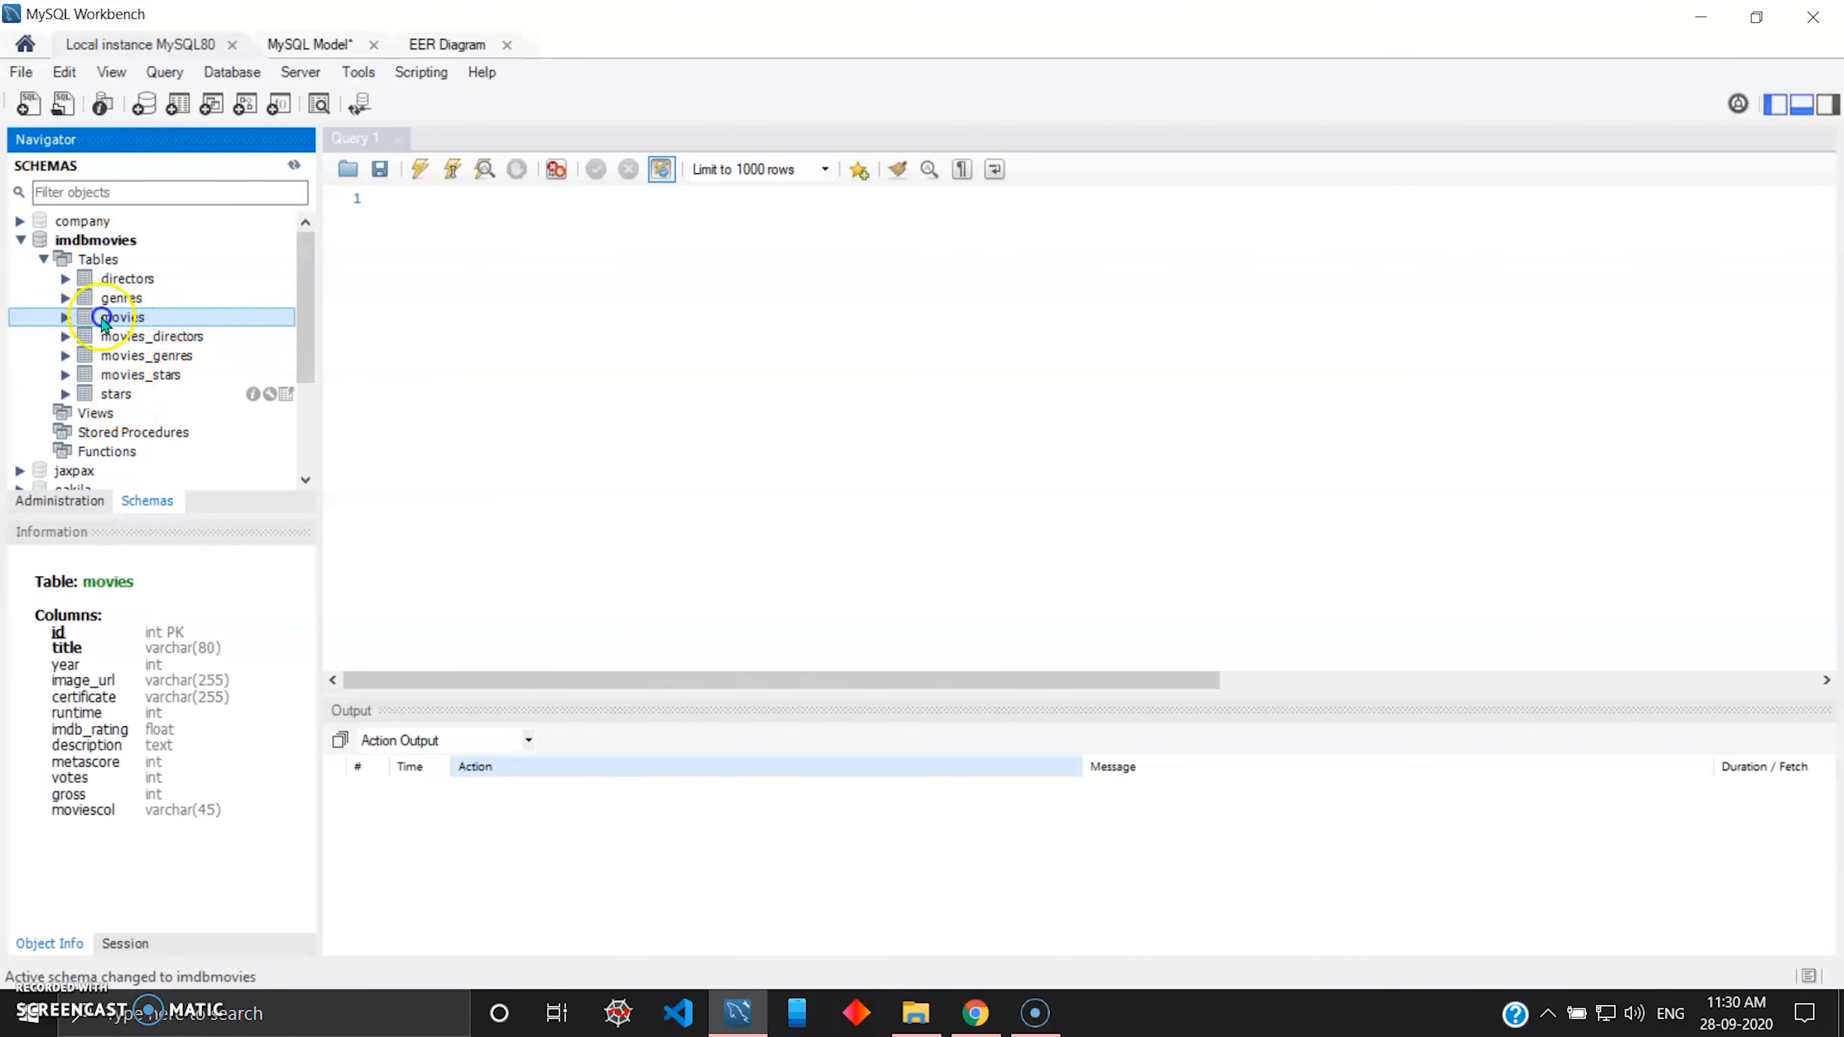
left_click(119, 395)
left_click(175, 336)
left_click(178, 356)
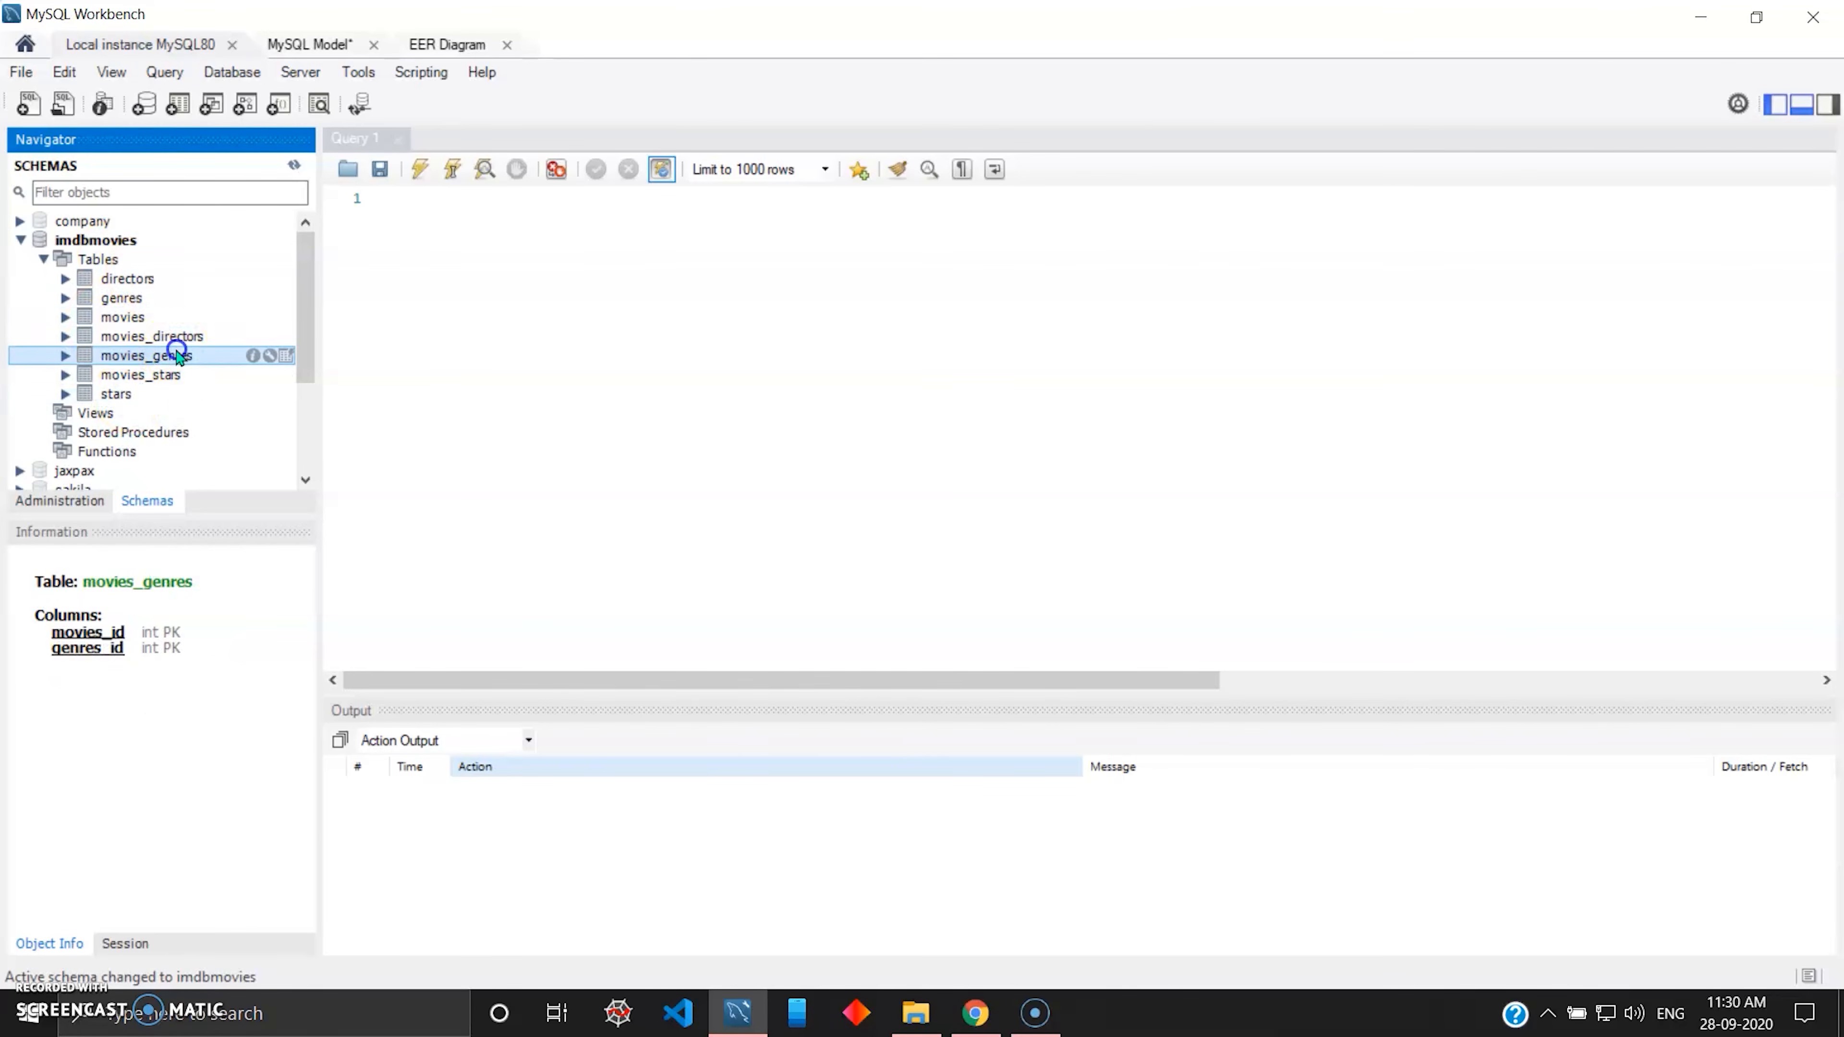
left_click(173, 372)
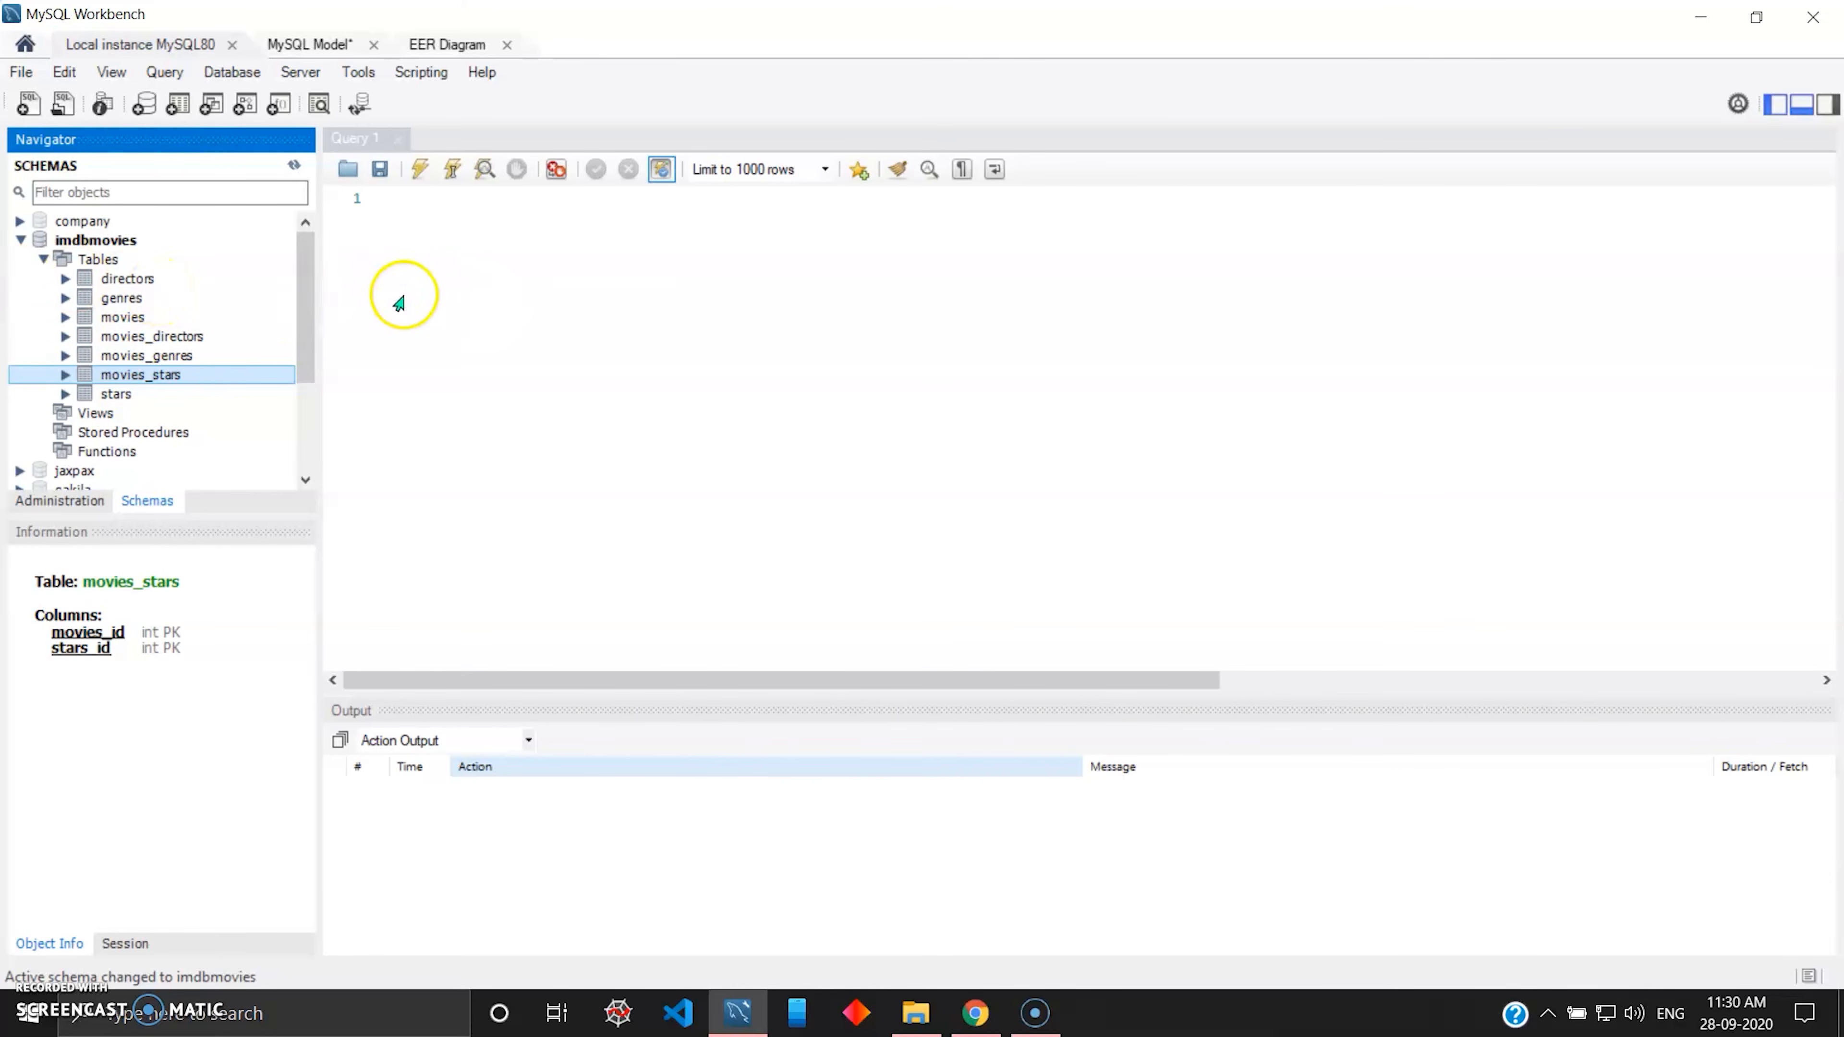
left_click(118, 282)
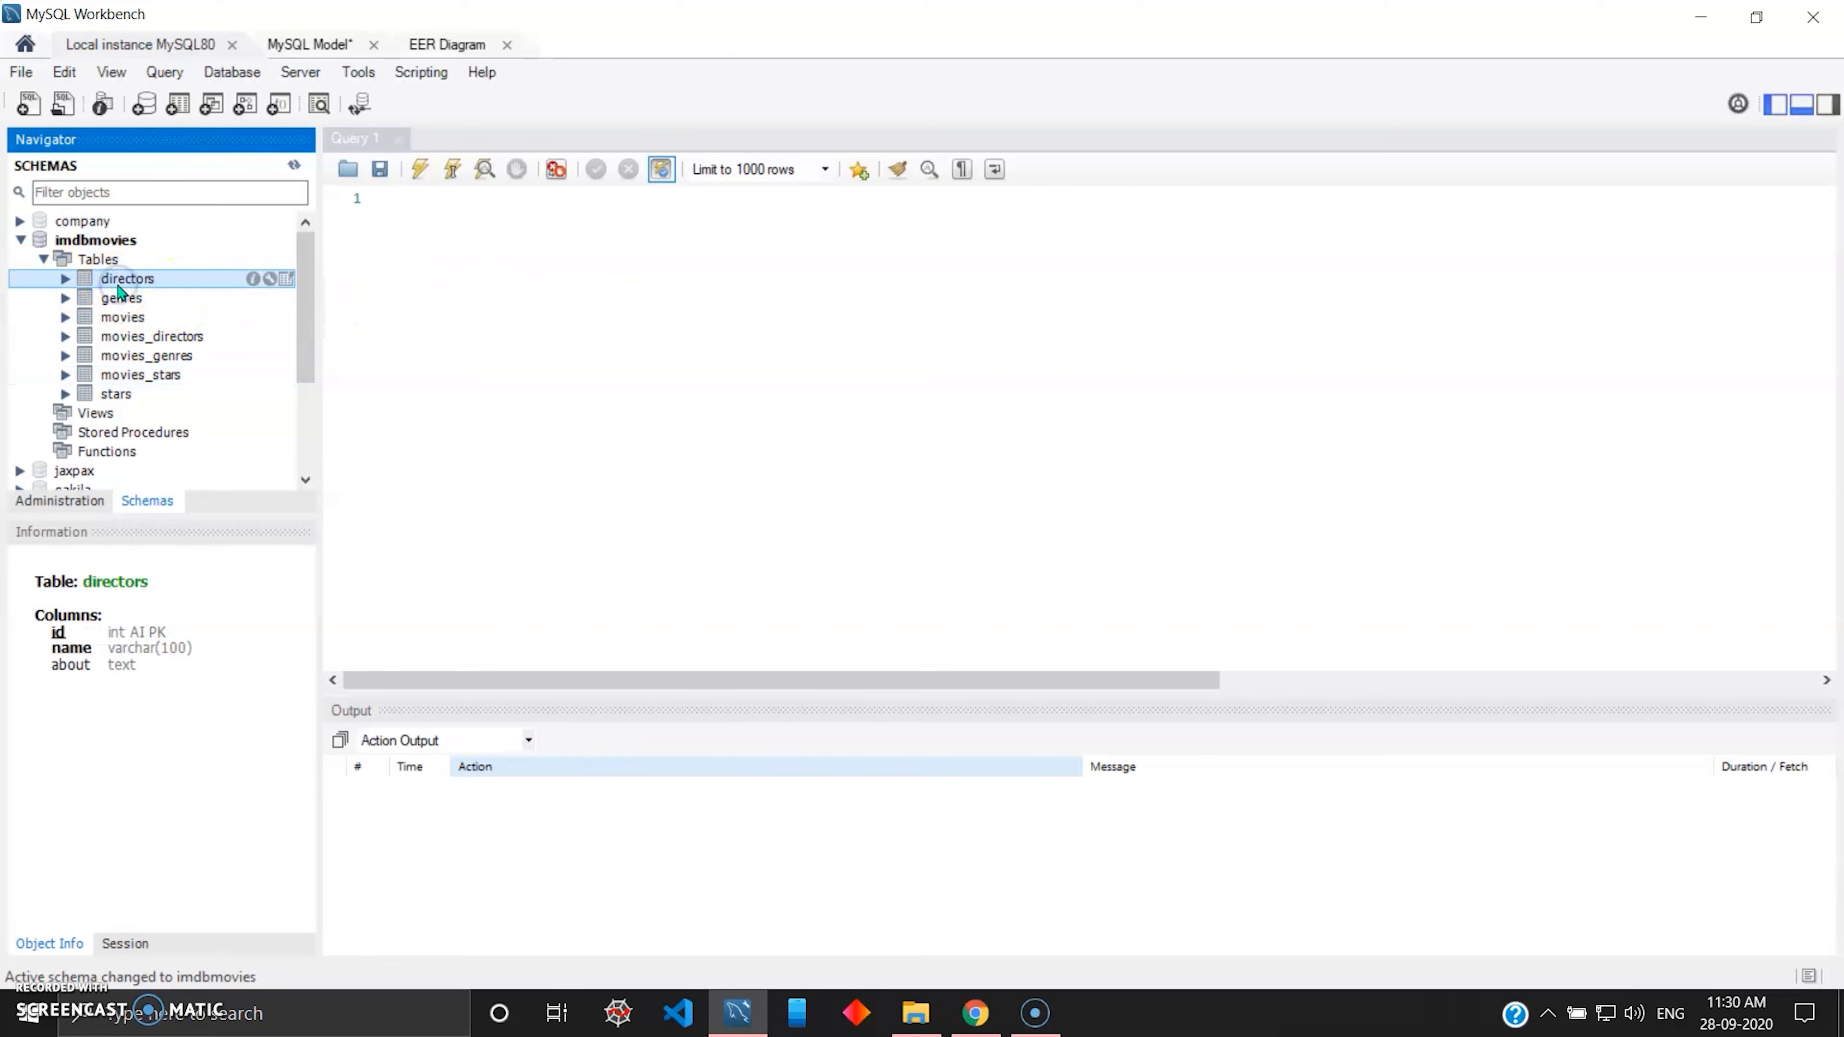
Expand the columns of the movies table in the schema list and compare them with the movies table in the EER diagram.
double_click(127, 319)
left_click(88, 336)
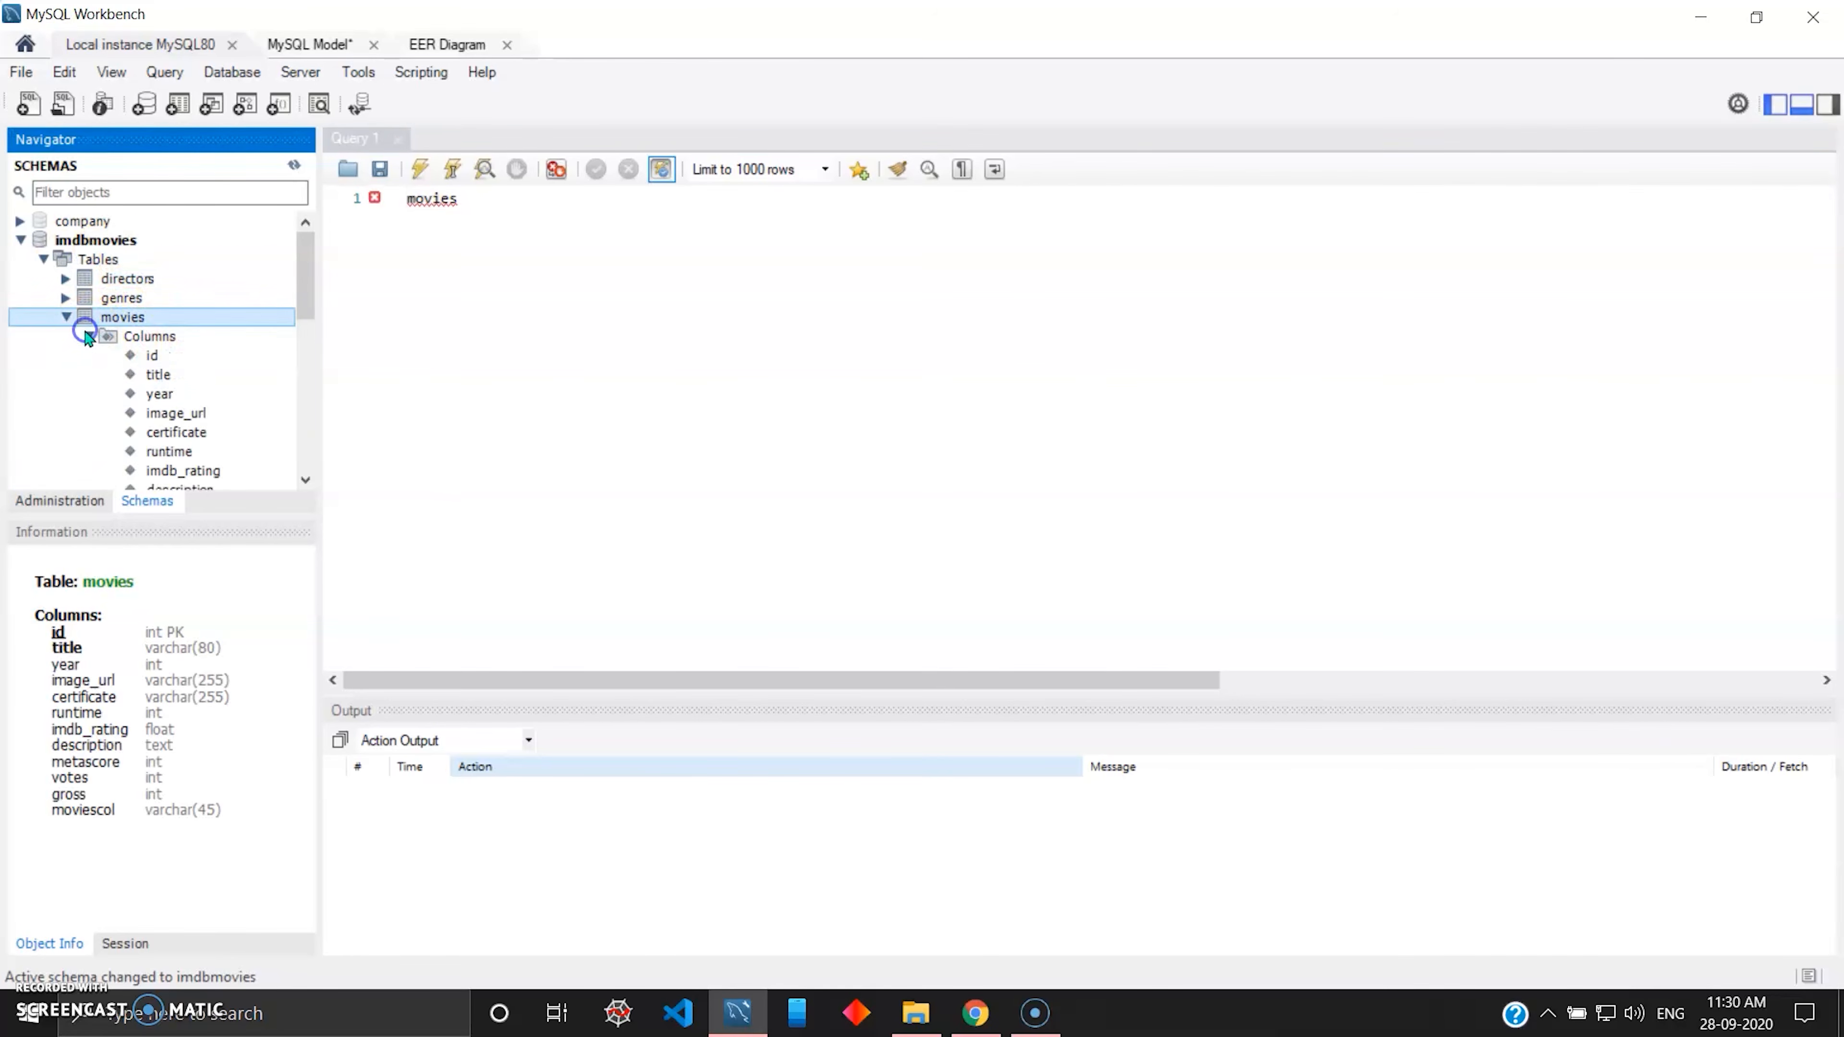
scroll(206, 363, "down", 1)
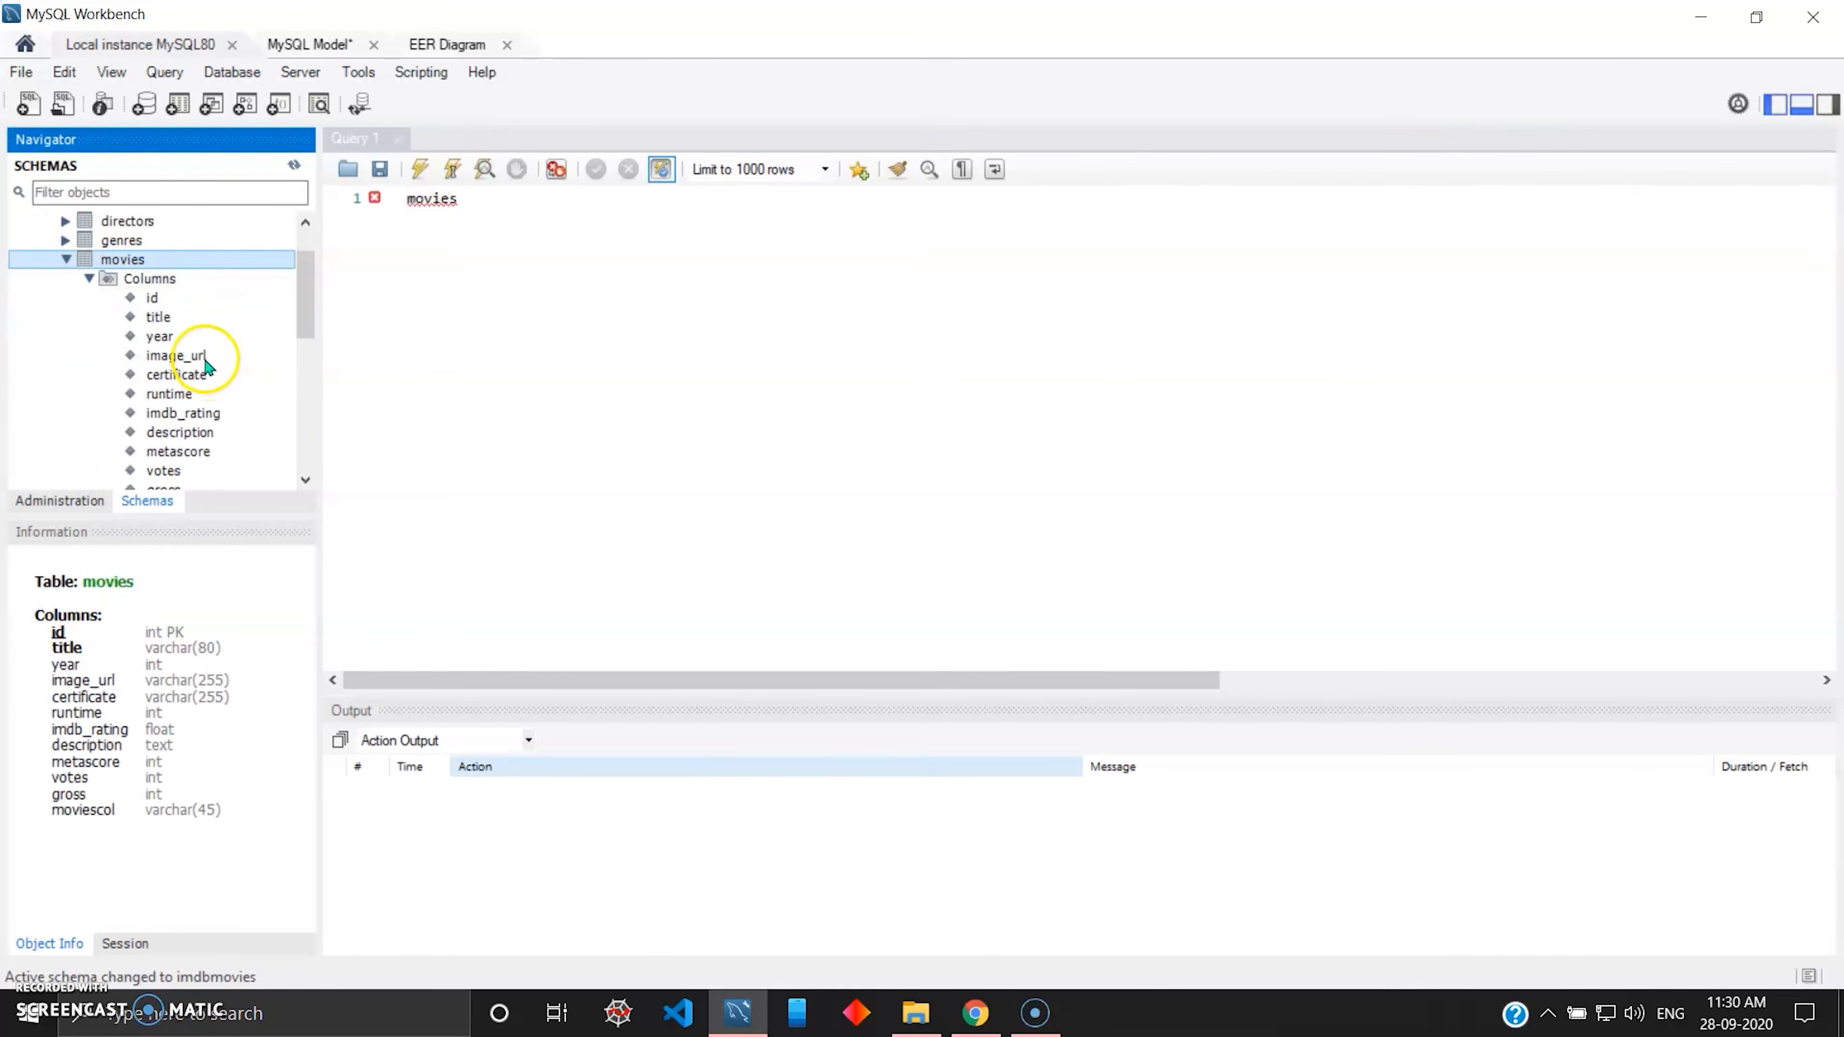
left_click(450, 45)
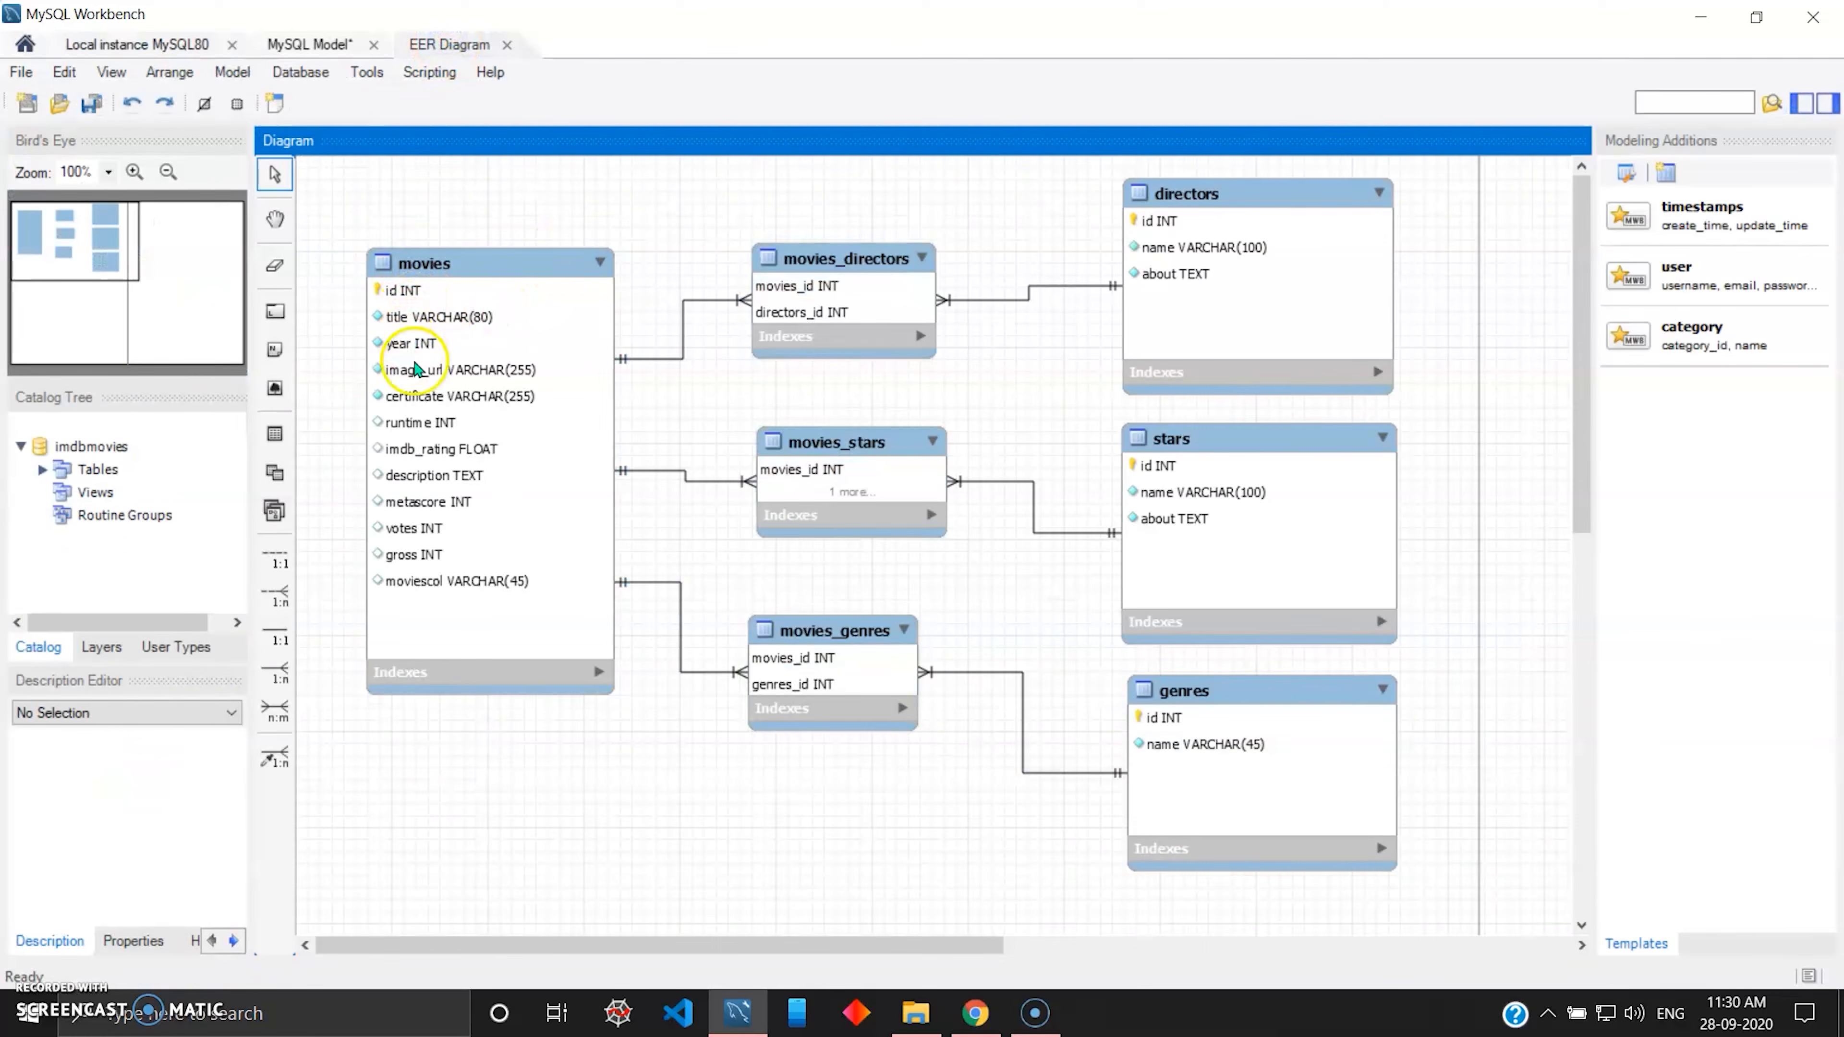
left_click(188, 45)
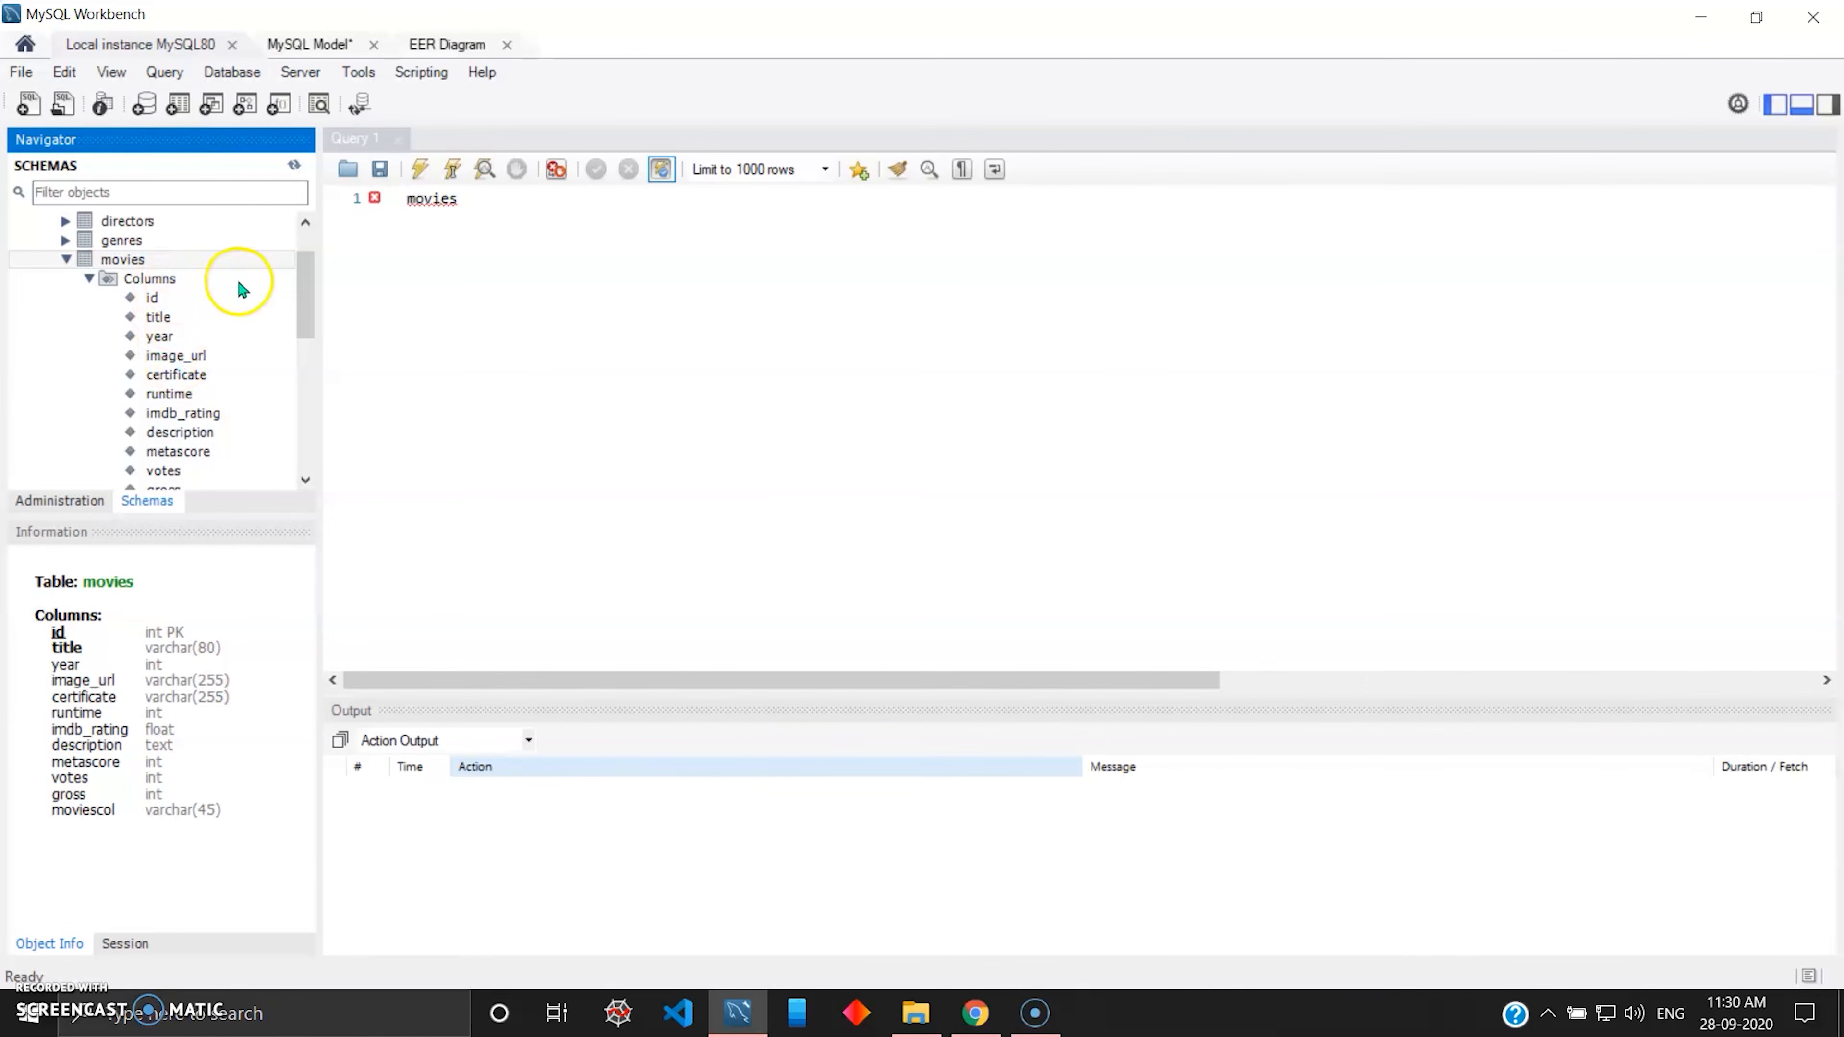
scroll(239, 289, "up", 1)
left_click(535, 277)
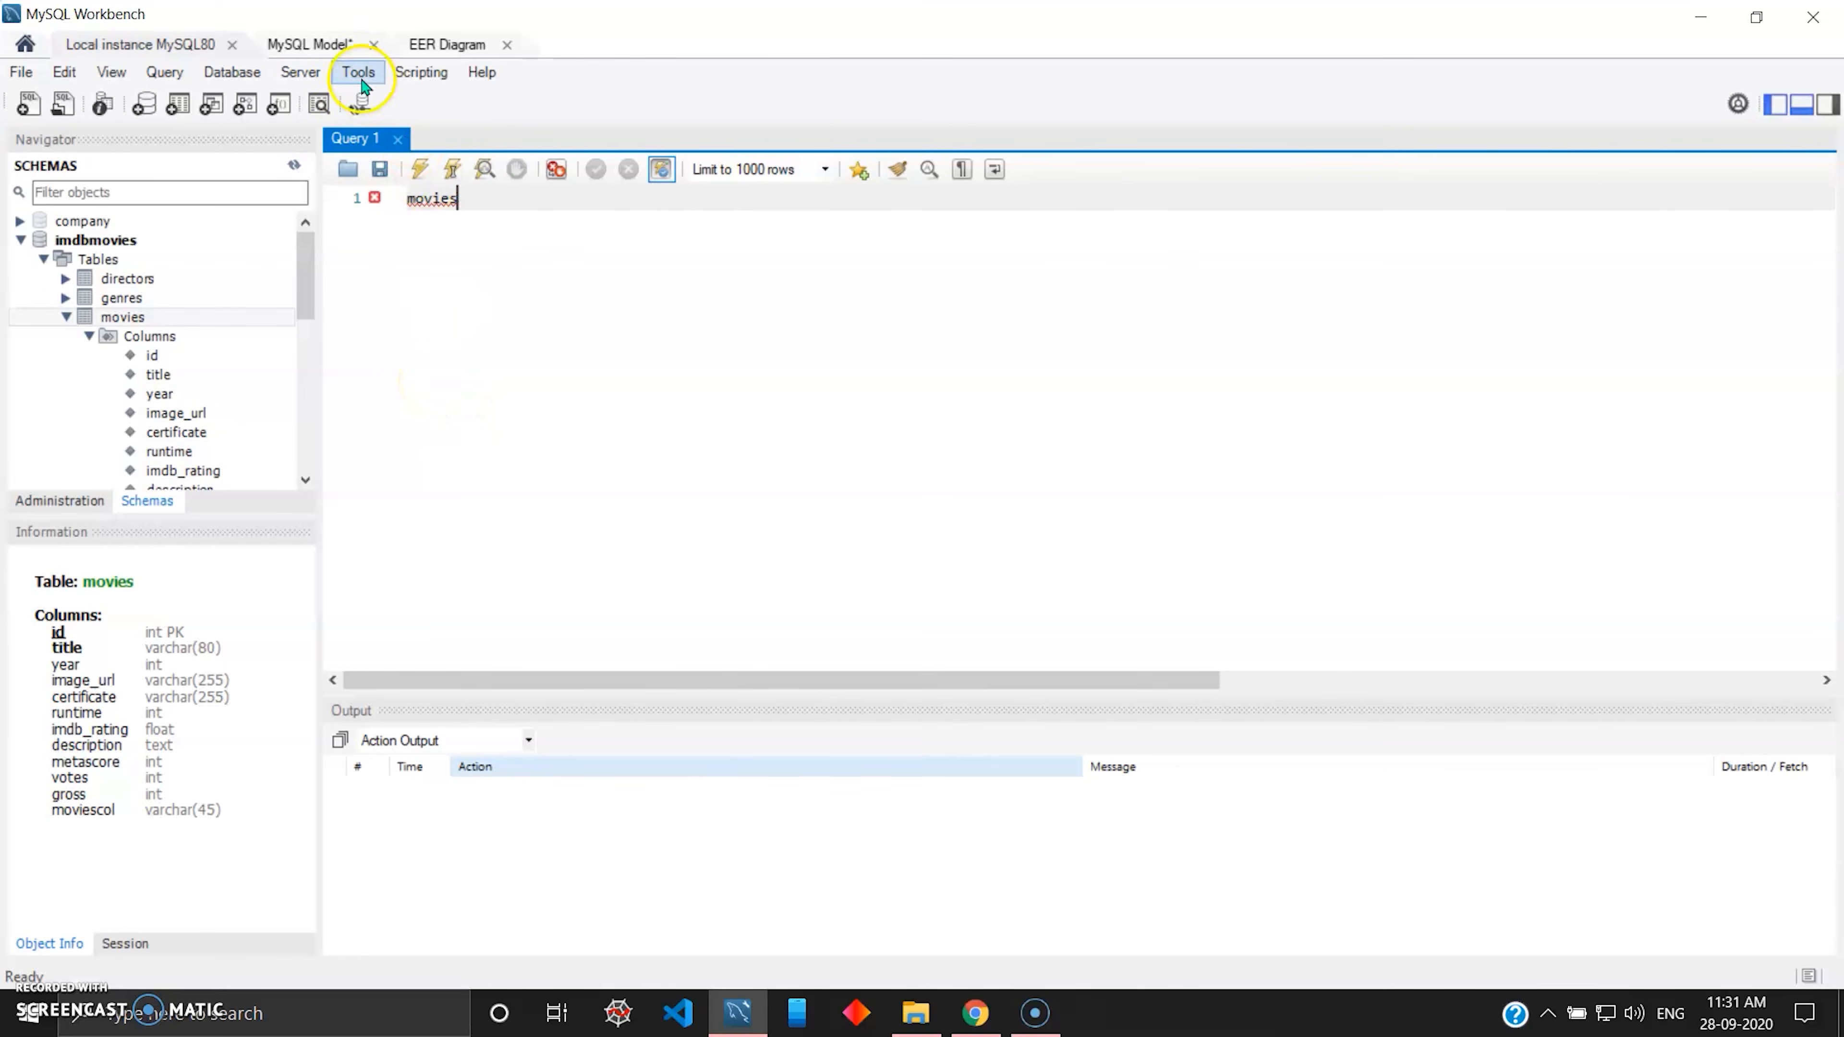
left_click(416, 46)
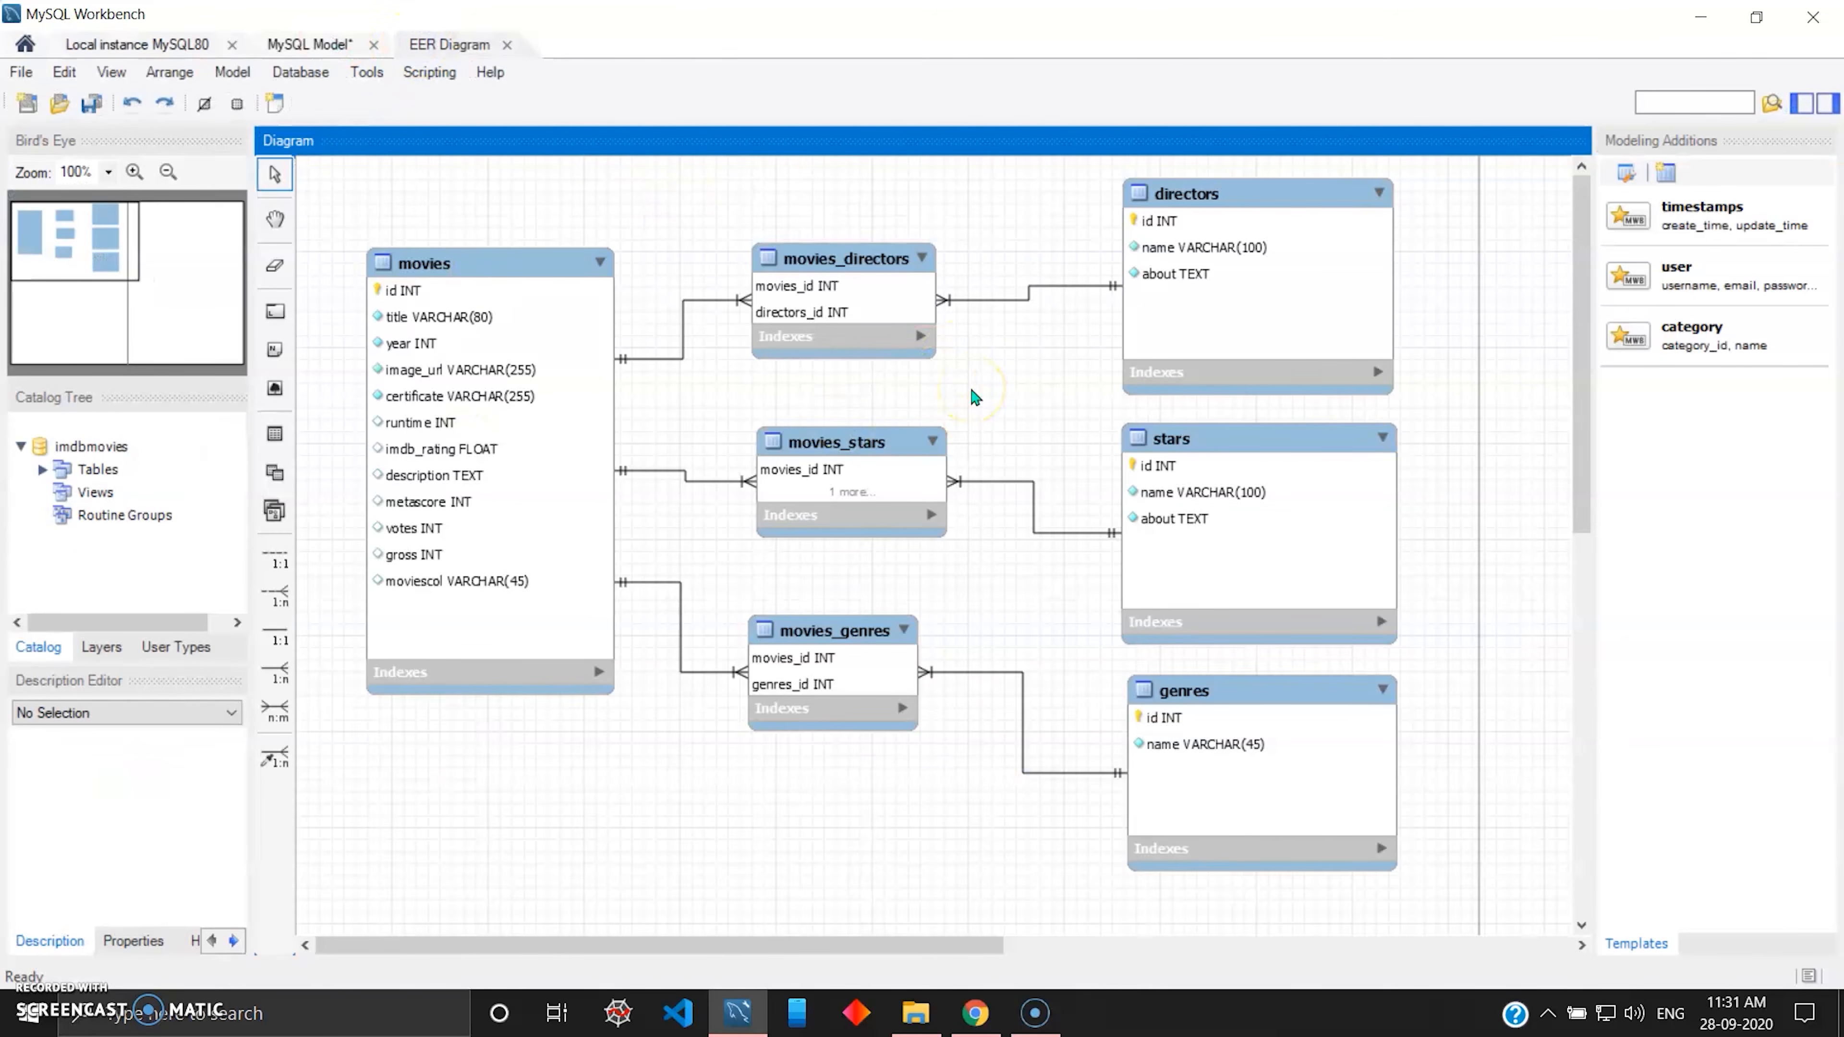